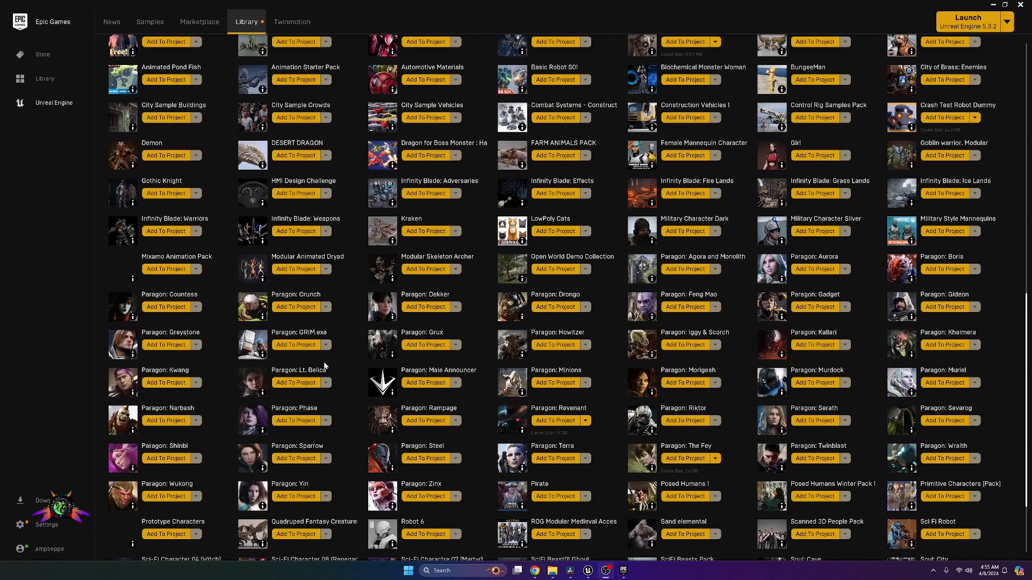
# - Launch Unreal Engine 5.3.2 from the installed engine versions in the library
pyautogui.scroll(15, 324, 366)
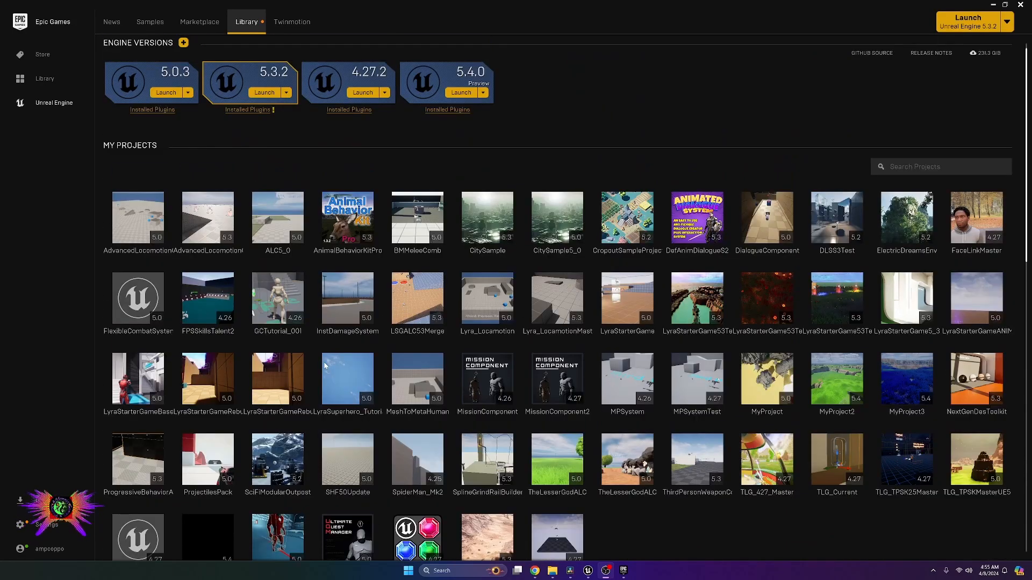
pyautogui.scroll(1, 324, 366)
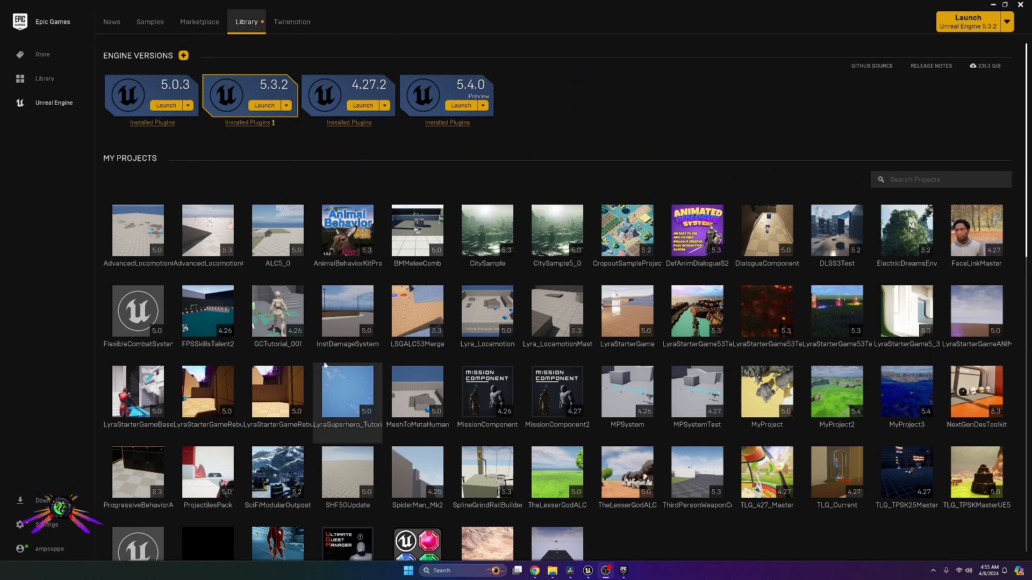
pyautogui.click(264, 105)
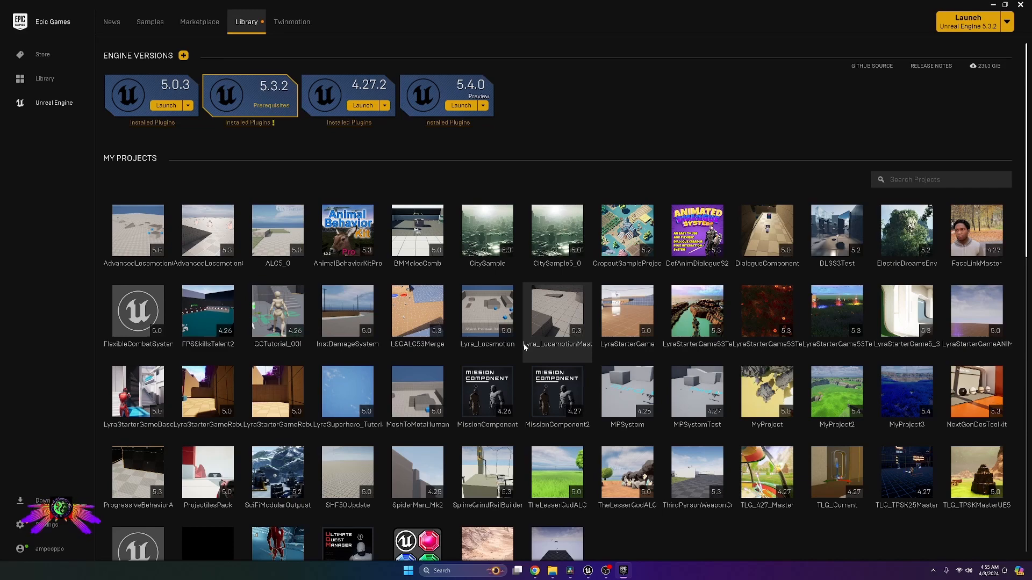
pyautogui.scroll(-5, 524, 347)
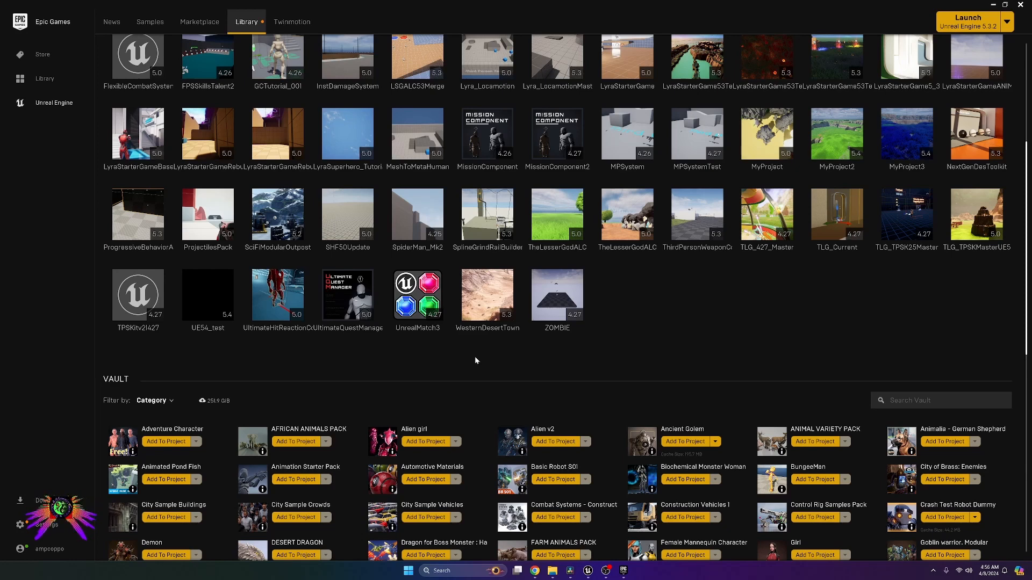
pyautogui.scroll(-1, 475, 359)
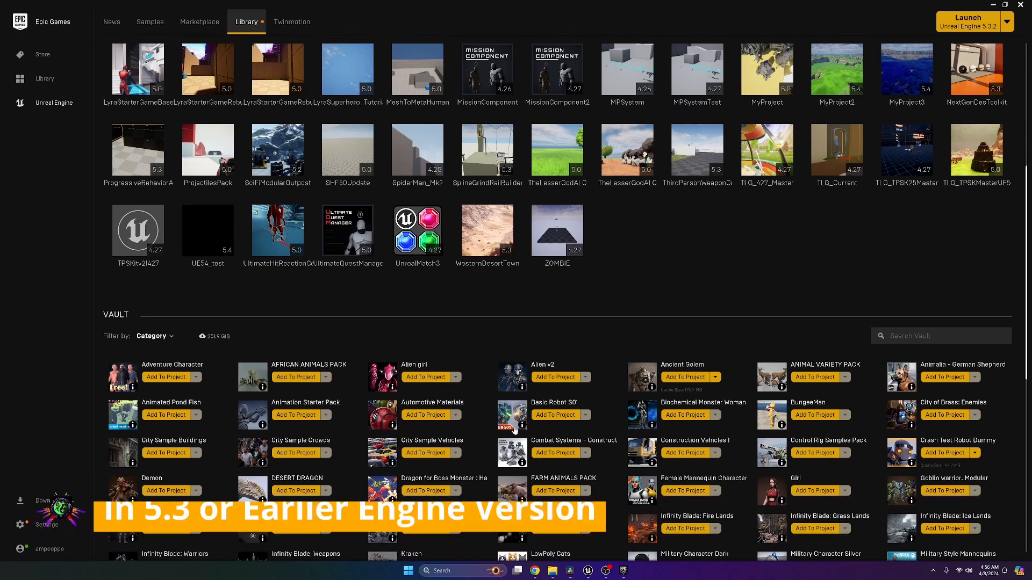
# - Create a Third Person Blueprint game project named CharacterTransfer in D:\Unreal GameFiles with Starter Content enabled
pyautogui.moveTo(588, 574)
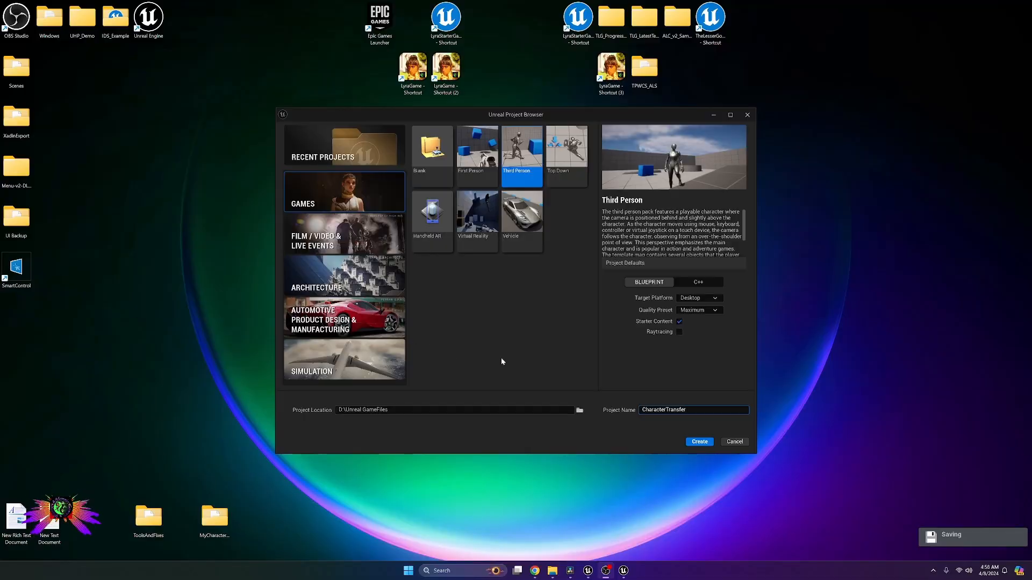
pyautogui.click(529, 171)
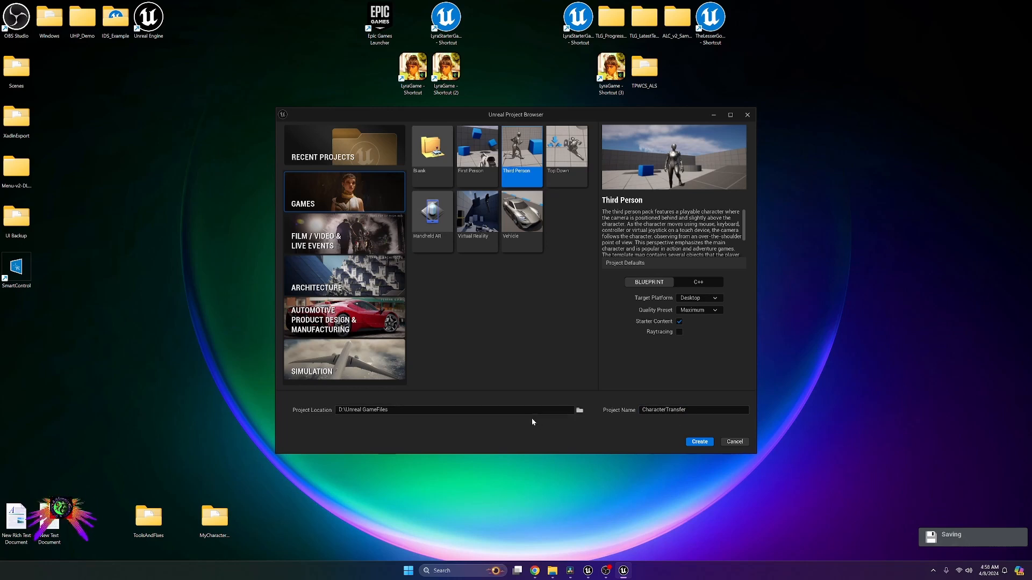
pyautogui.click(699, 442)
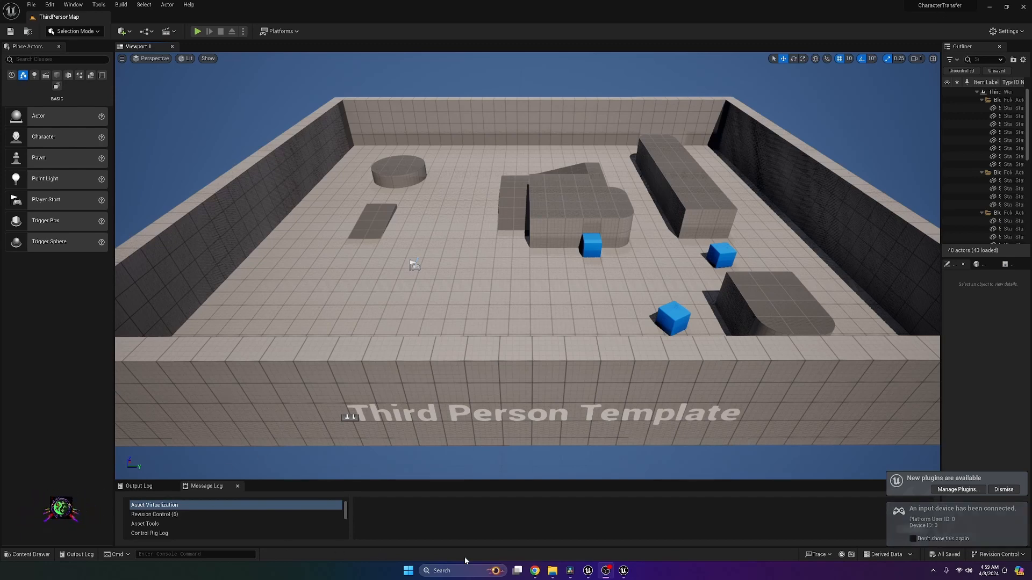
# - Switch to the Epic Games Launcher and add the Paragon: Phase vault asset to the CharacterTransfer project
pyautogui.moveTo(589, 573)
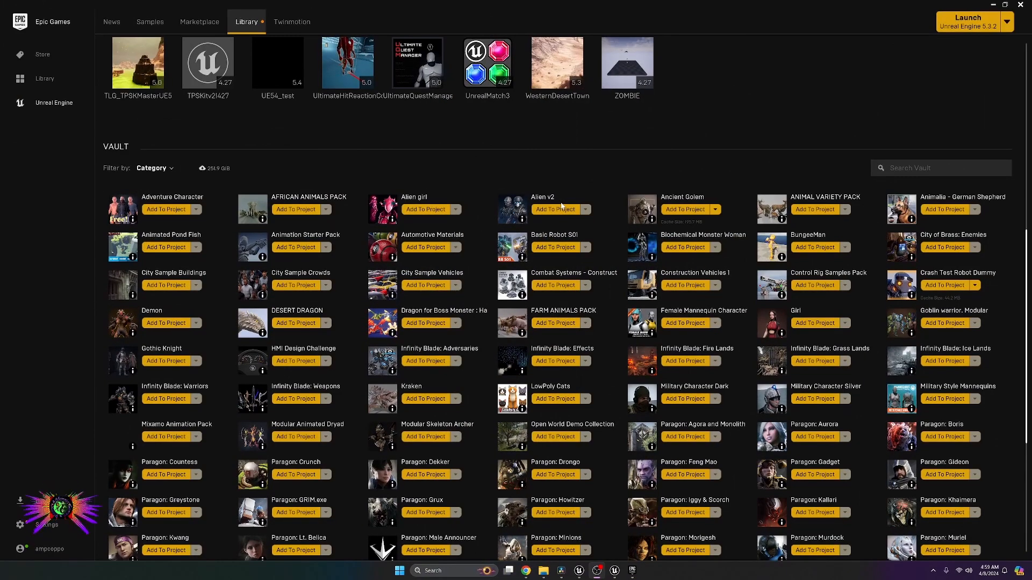
pyautogui.scroll(-3, 562, 206)
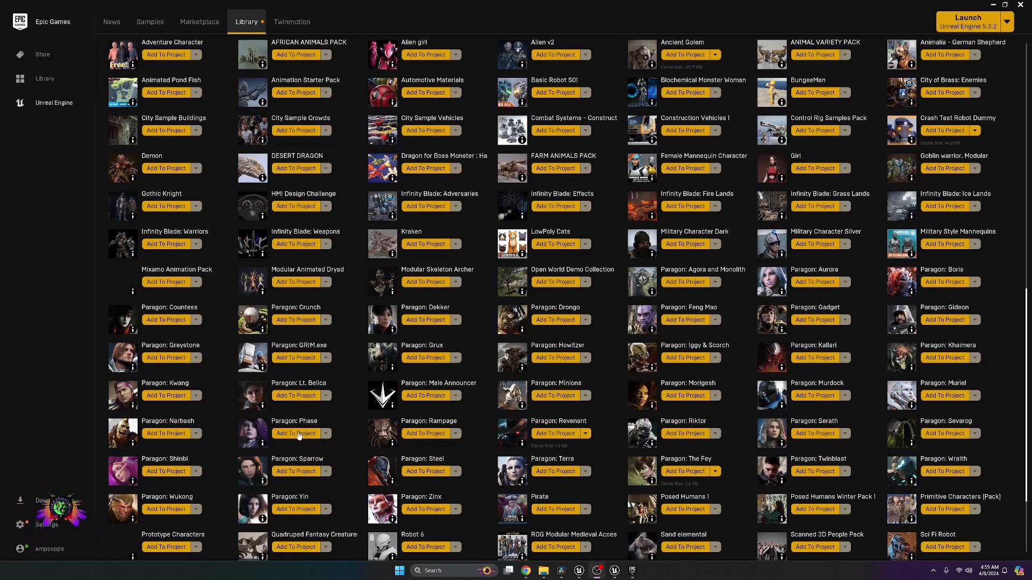
pyautogui.click(297, 433)
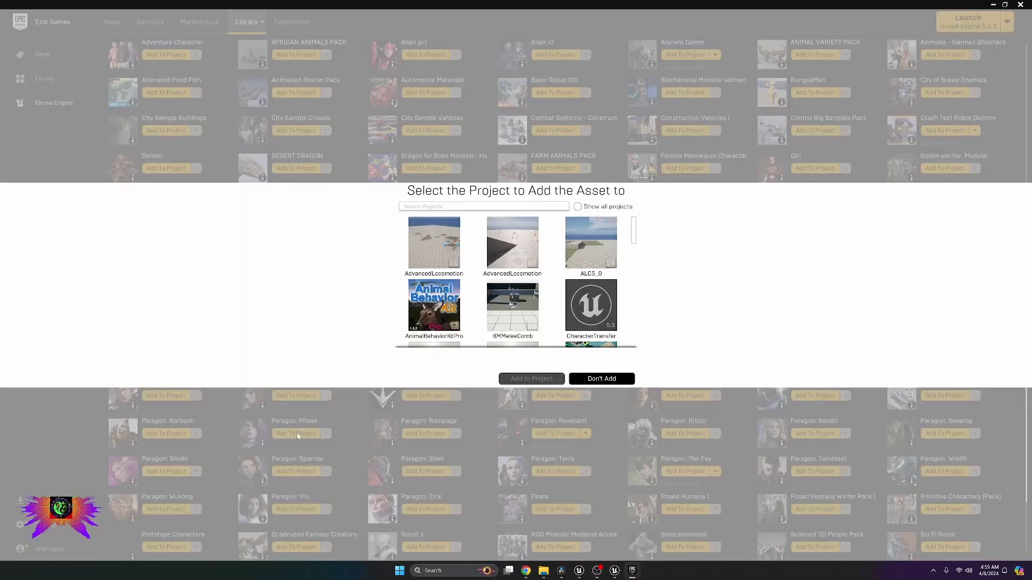
pyautogui.scroll(-1, 439, 326)
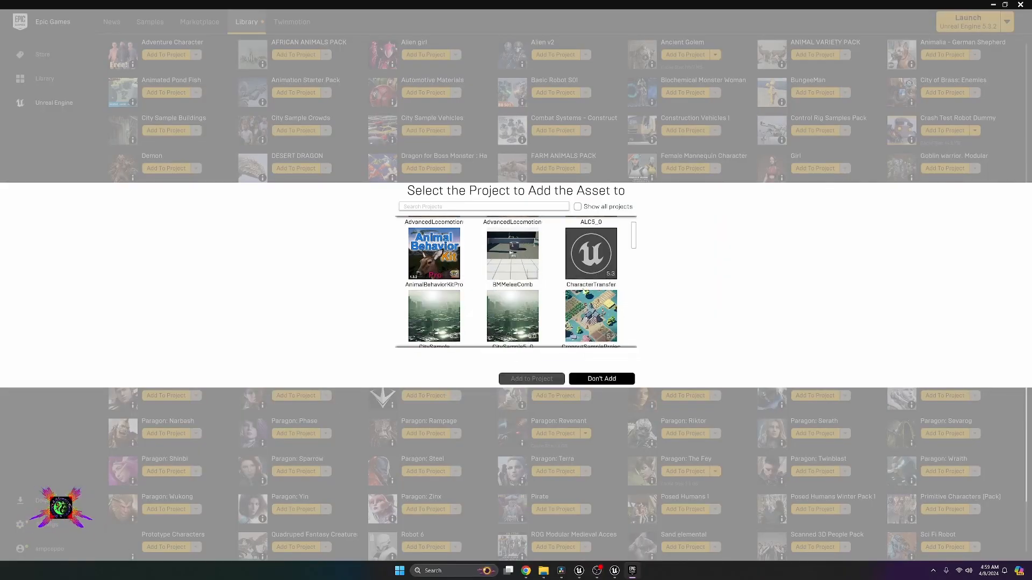
pyautogui.click(591, 254)
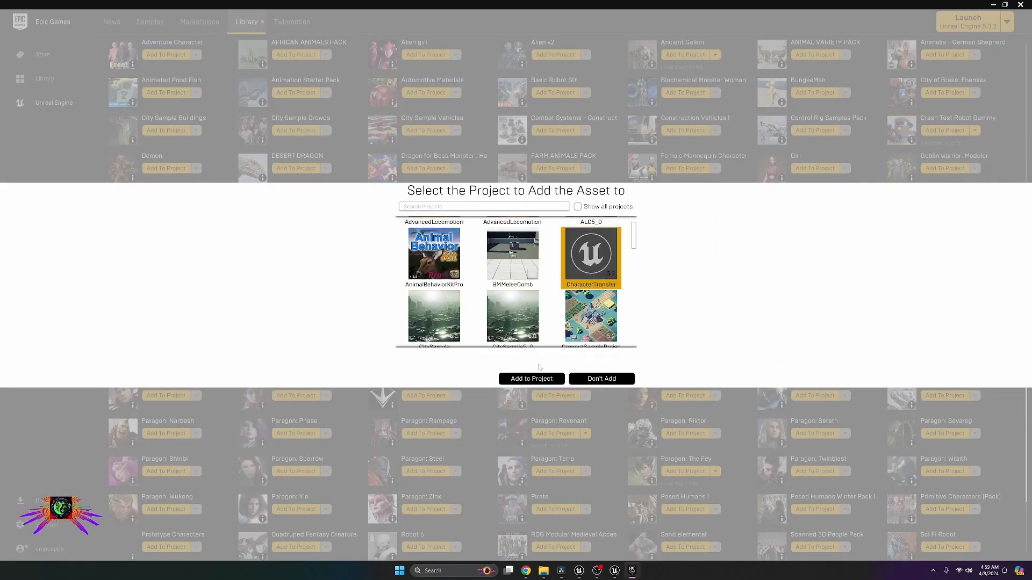
pyautogui.click(531, 380)
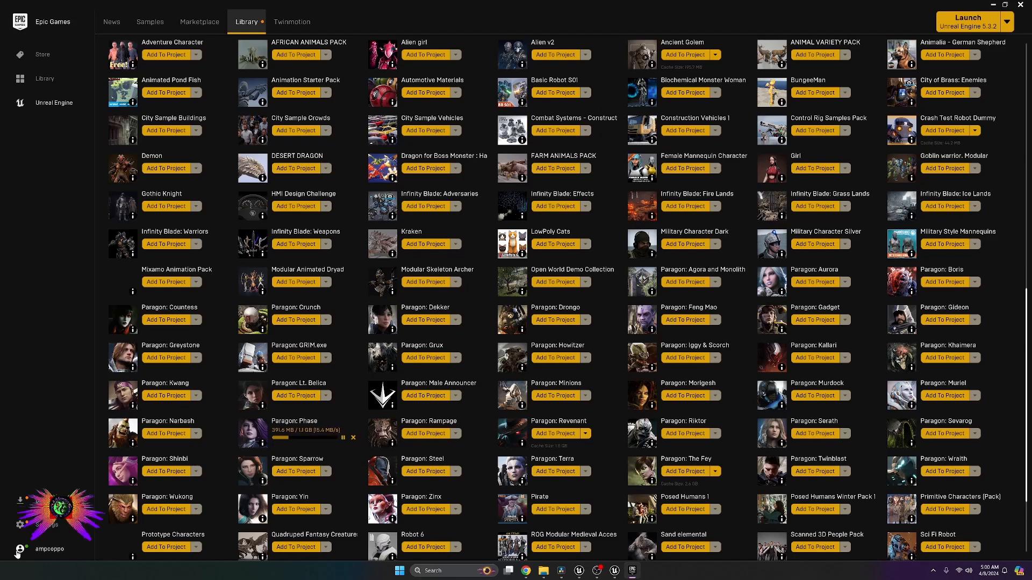
pyautogui.moveTo(632, 572)
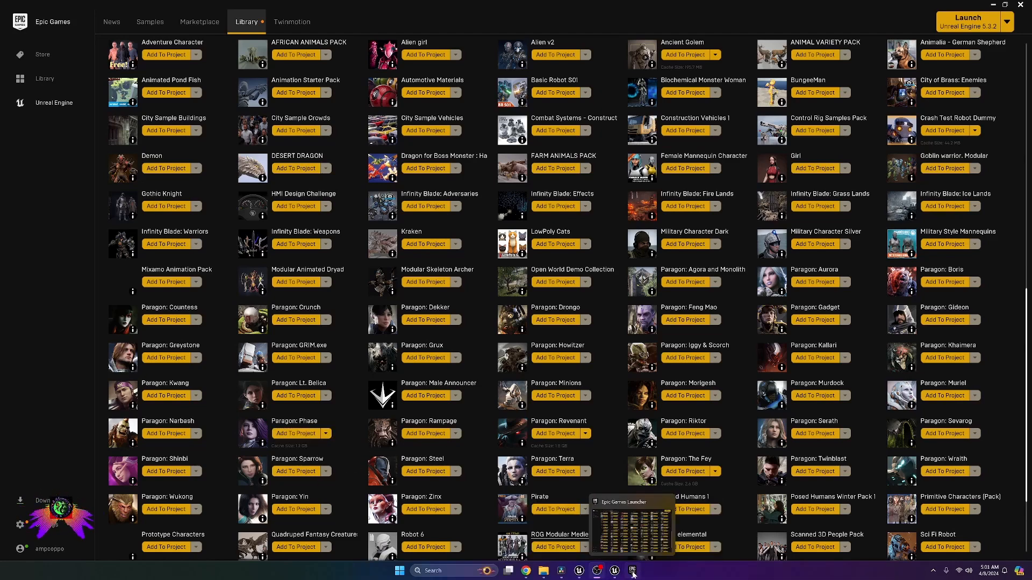
pyautogui.click(640, 521)
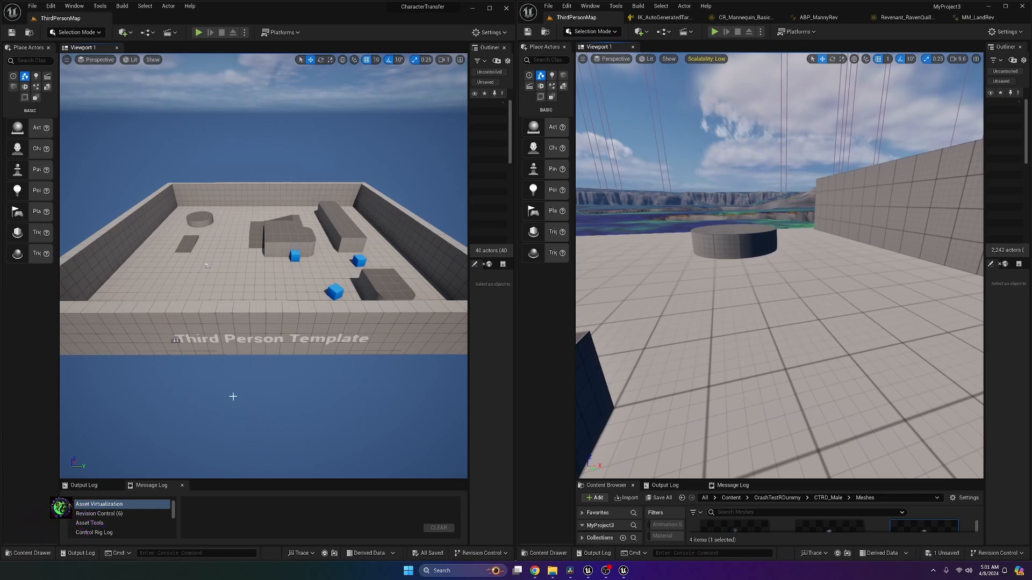
# - Close the extra asset editors in MyProject3, leaving only ThirdPersonMap open, and save BP_ThirdPersonCharacter
pyautogui.moveTo(692, 265); pyautogui.dragTo(723, 300, button='right')
pyautogui.scroll(6, 754, 368)
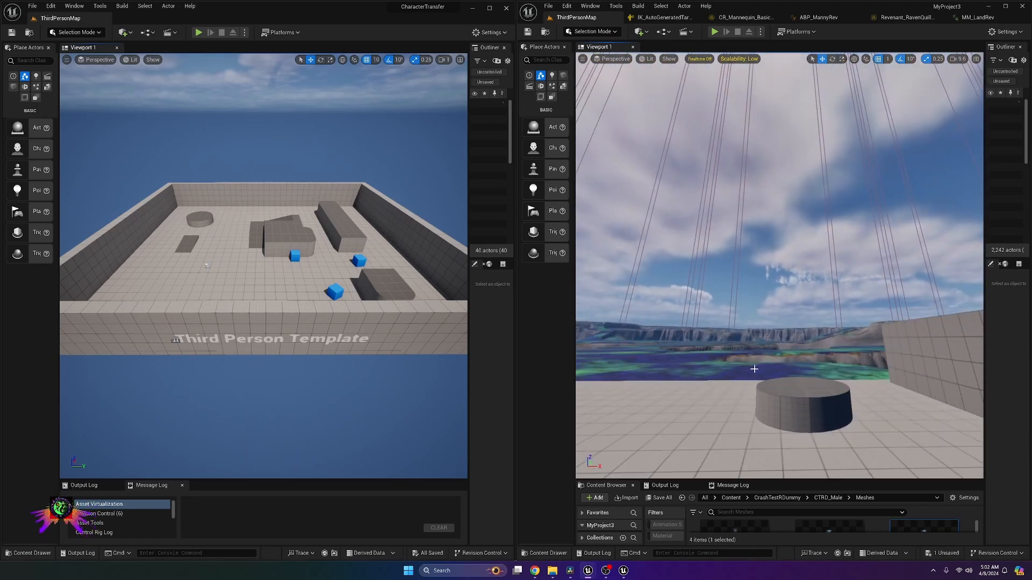
pyautogui.moveTo(753, 368)
pyautogui.mouseDown(button='right')
pyautogui.moveTo(736, 371)
pyautogui.moveTo(747, 375)
pyautogui.mouseUp(button='right')
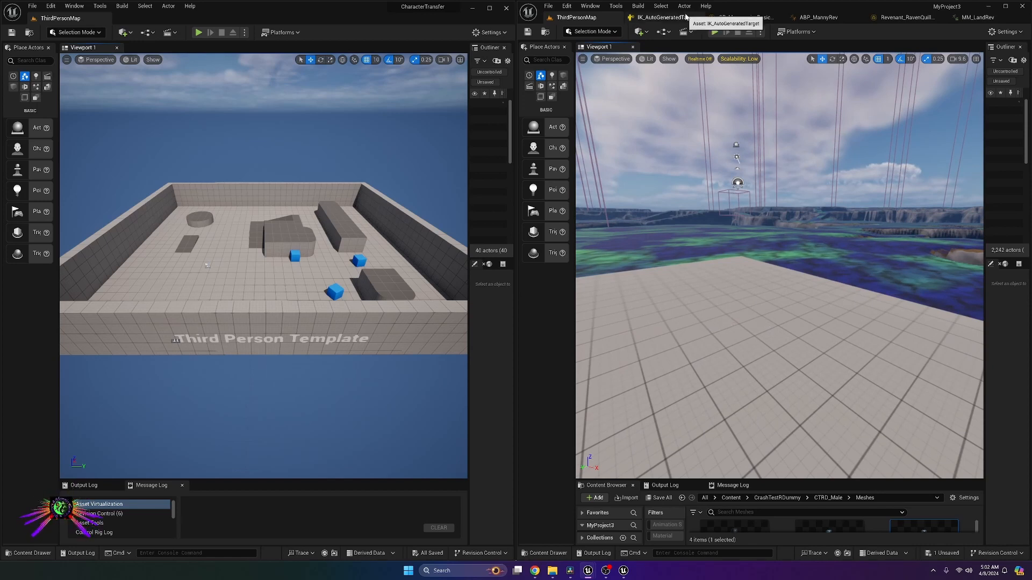
pyautogui.middleClick(588, 19)
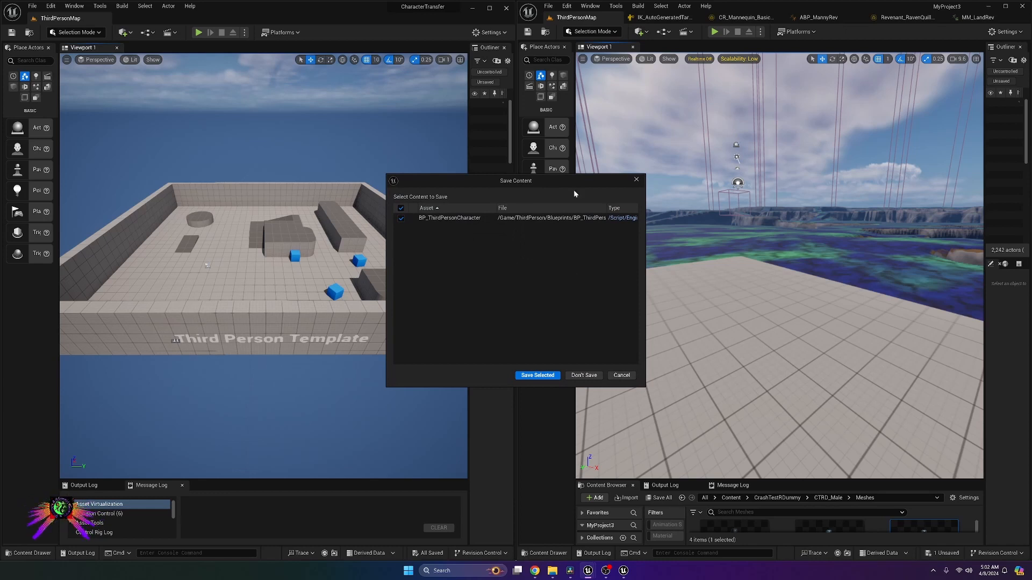
pyautogui.click(541, 376)
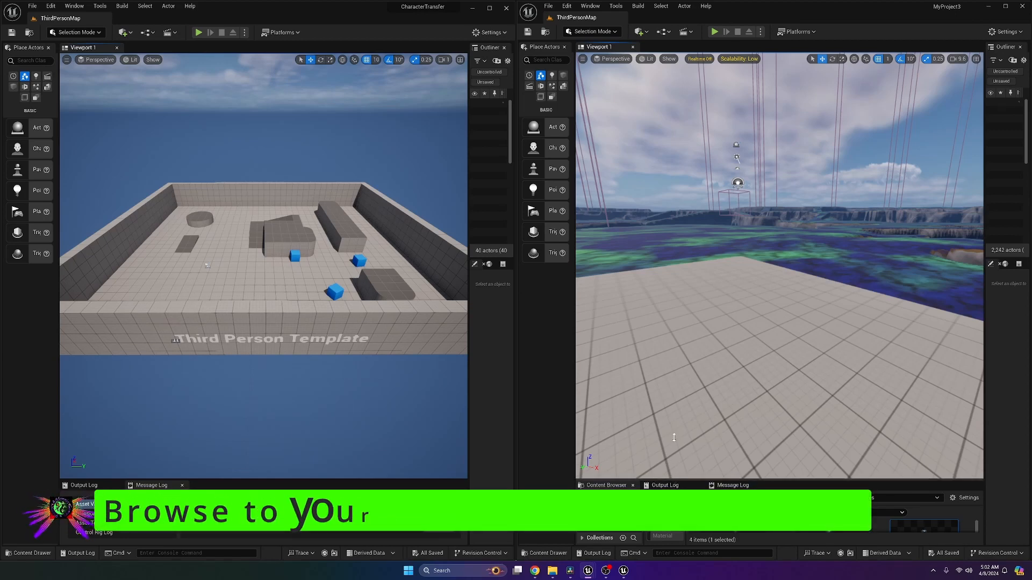
# - Enlarge MyProject3's Content Browser, then start migrating the ParagonPhase folder from CharacterTransfer with all of its listed Game assets
pyautogui.moveTo(675, 478); pyautogui.dragTo(675, 204)
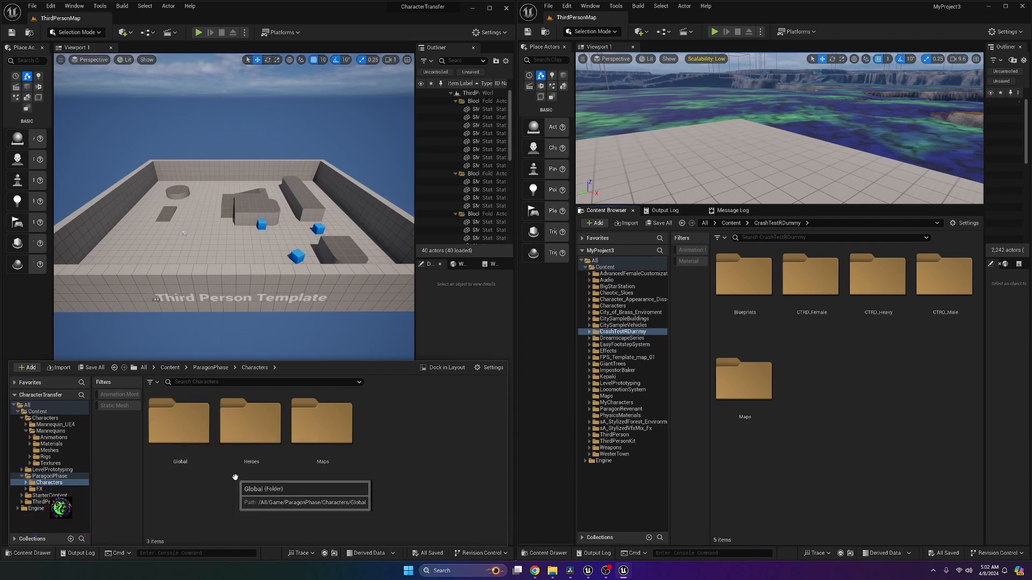
pyautogui.doubleClick(38, 477)
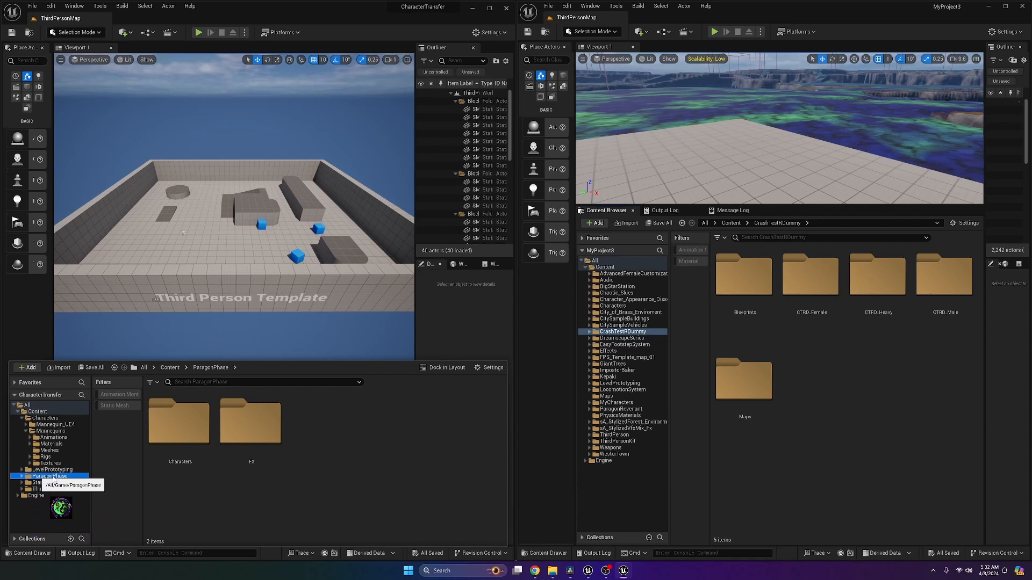
pyautogui.rightClick(67, 477)
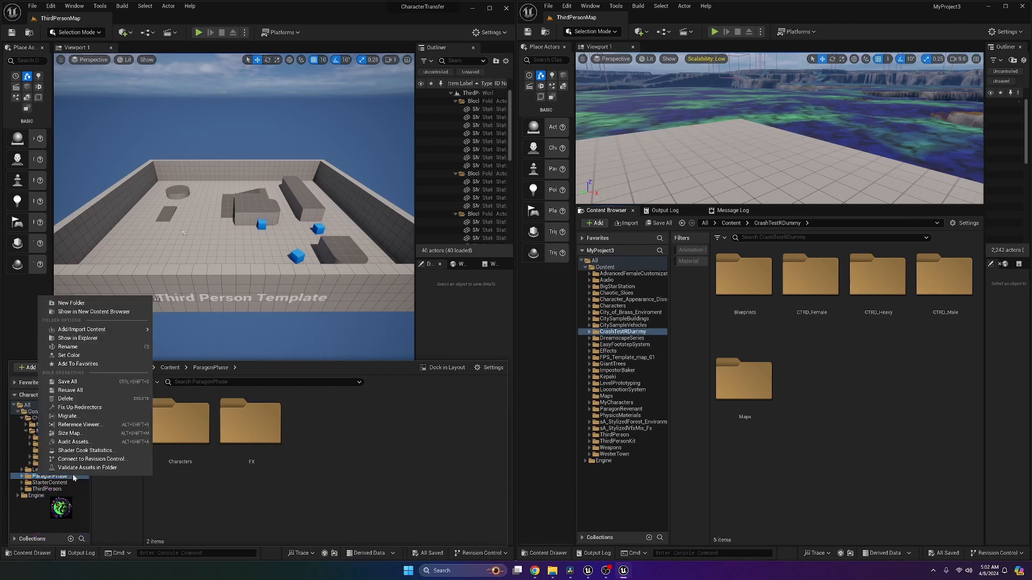
pyautogui.click(92, 418)
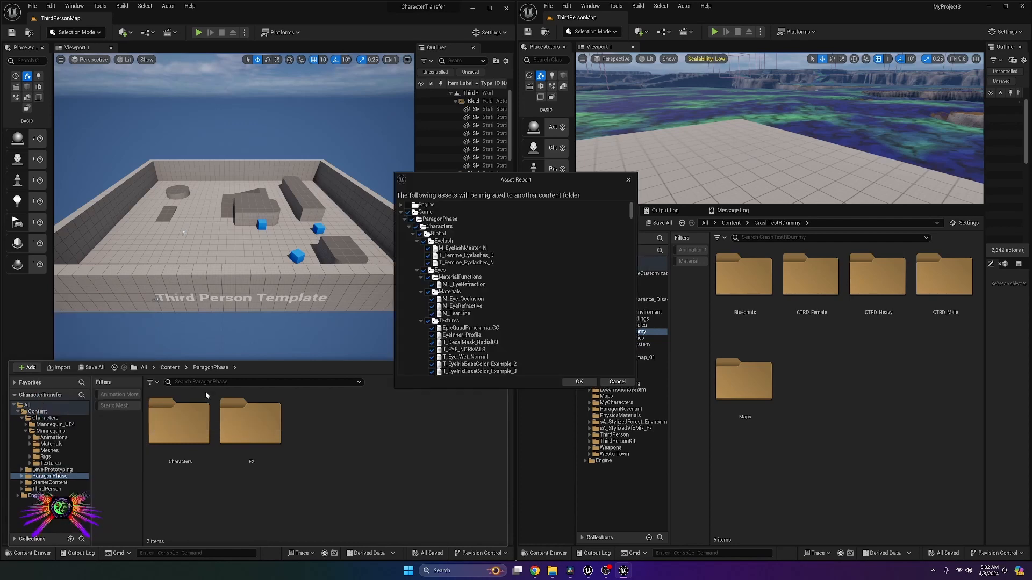
pyautogui.click(402, 213)
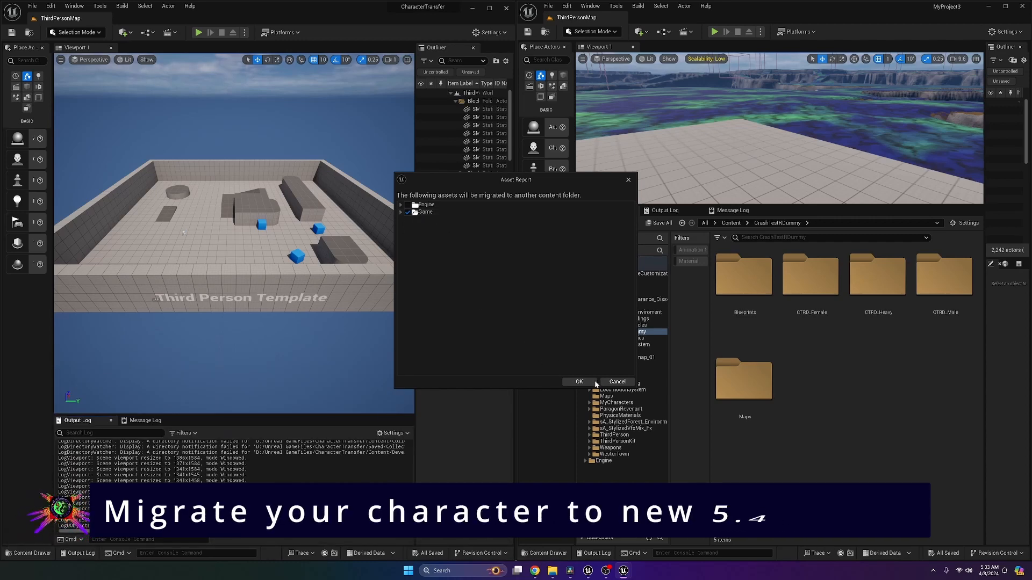
pyautogui.click(580, 381)
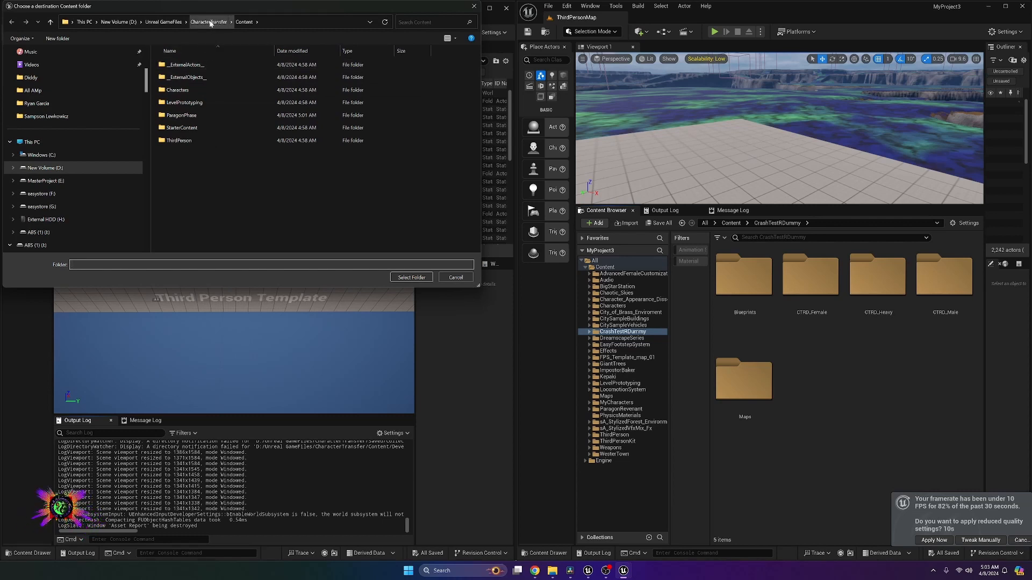
# - Migrate the assets into the Content folder of MyProject3 inside Unreal GameFiles
pyautogui.click(177, 23)
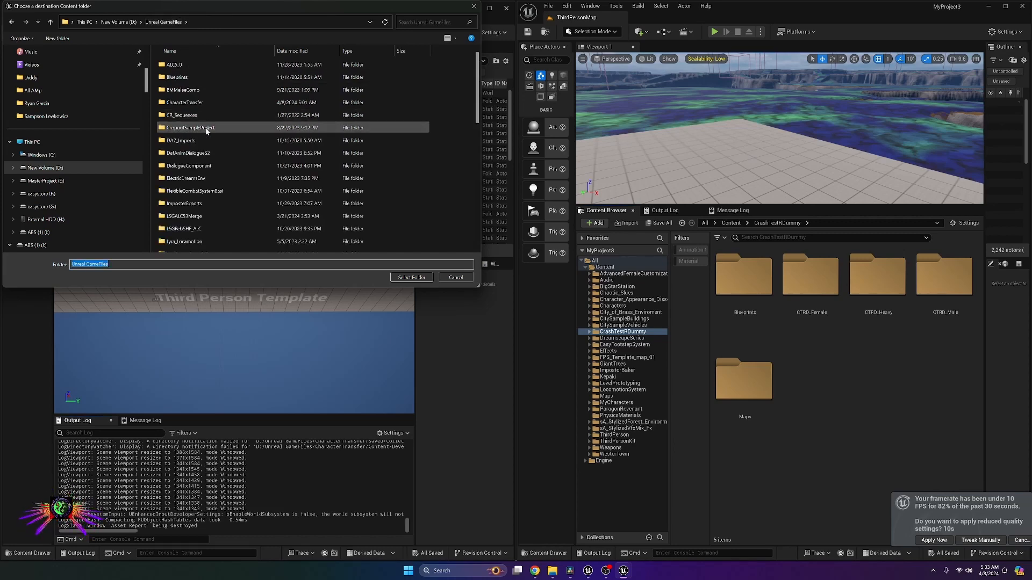
pyautogui.scroll(-8, 206, 134)
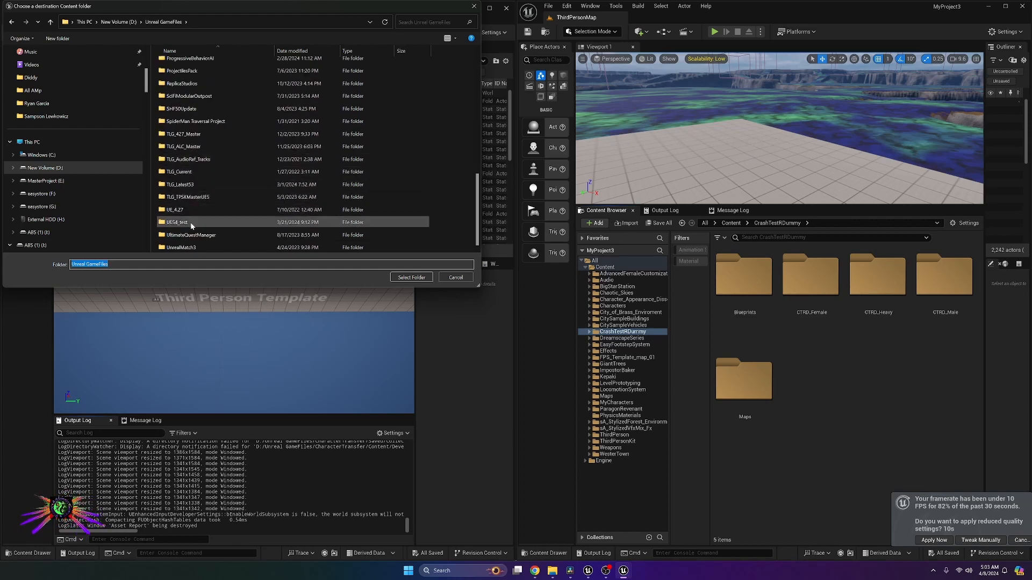
pyautogui.scroll(2, 194, 177)
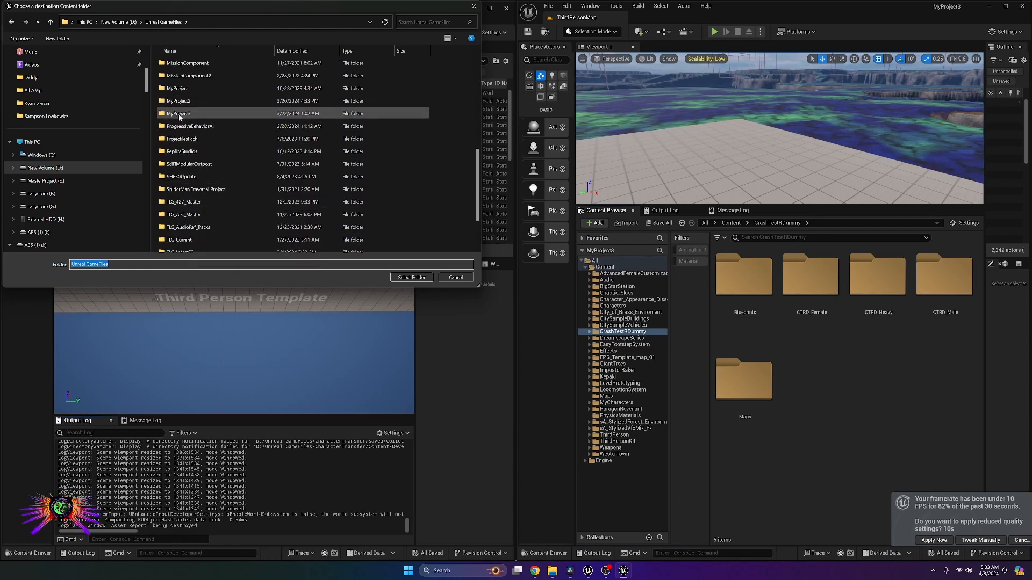
pyautogui.doubleClick(180, 115)
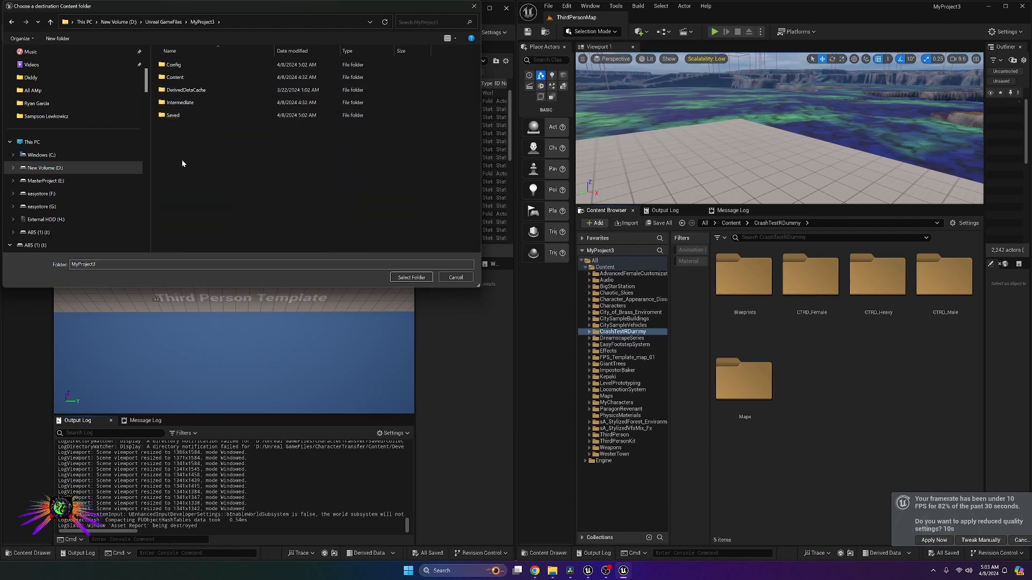
pyautogui.click(186, 77)
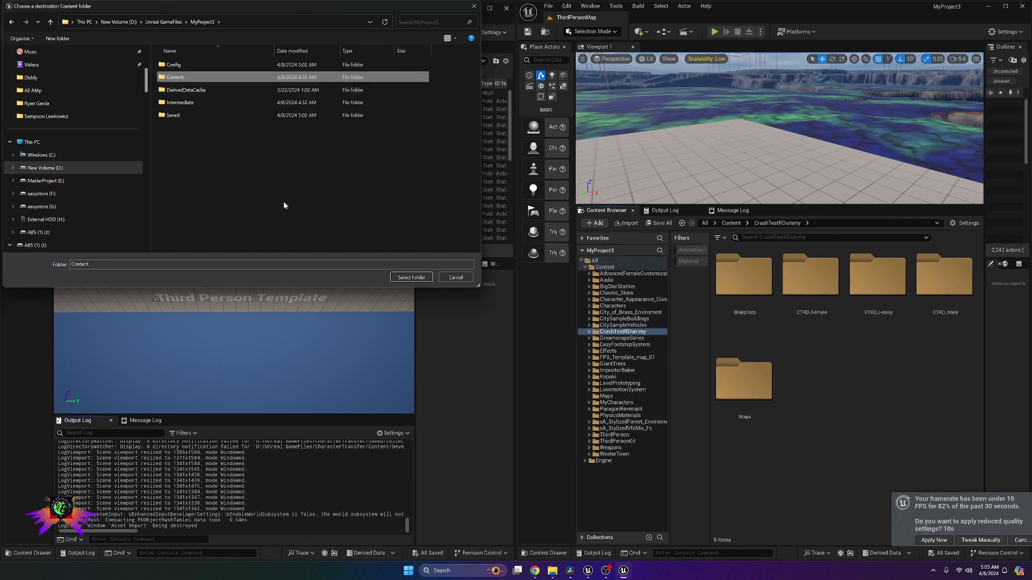
pyautogui.click(412, 277)
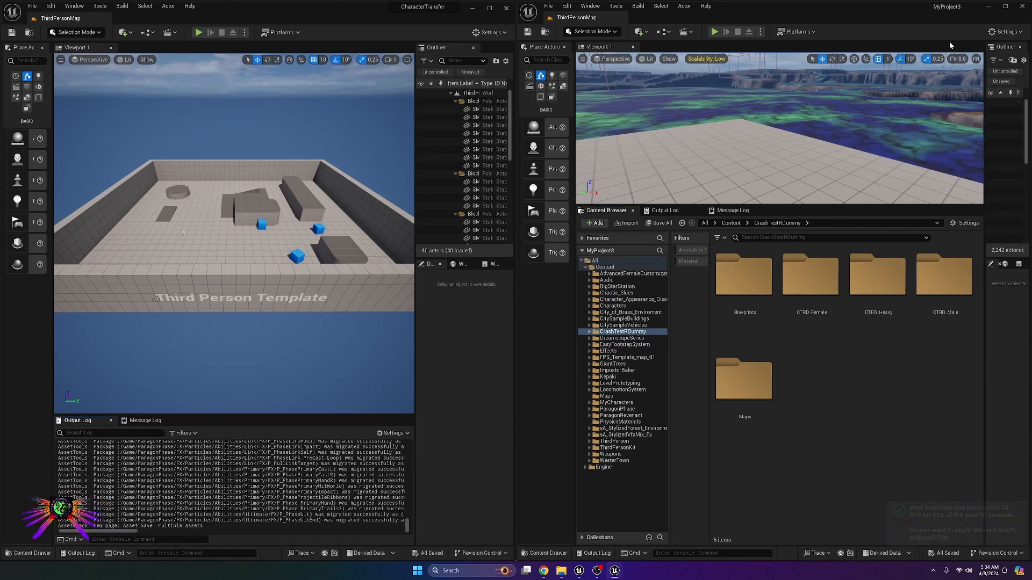
# - Maximize the MyProject3 editor window and close the CharacterTransfer editor
pyautogui.click(1005, 7)
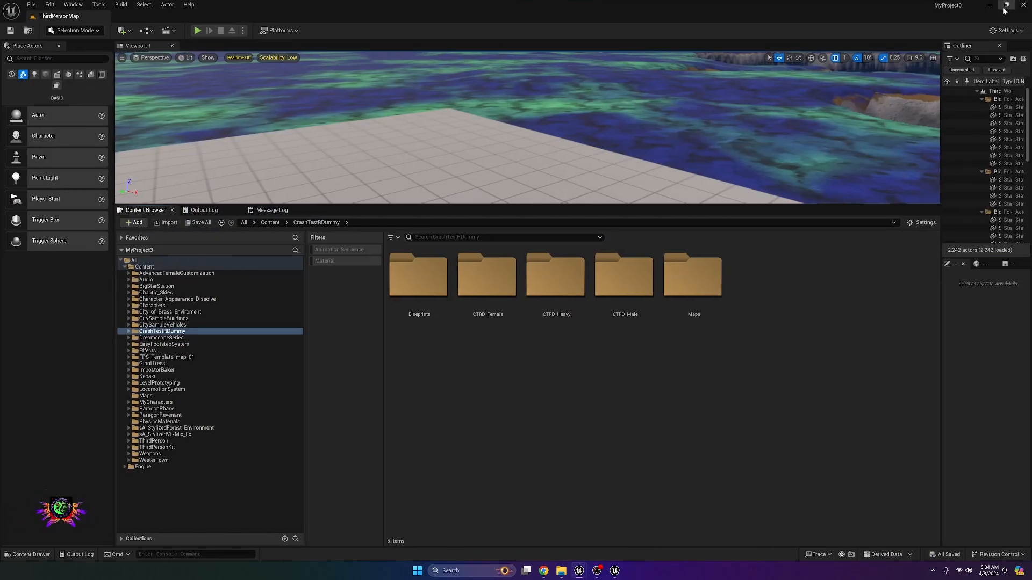
pyautogui.rightClick(616, 572)
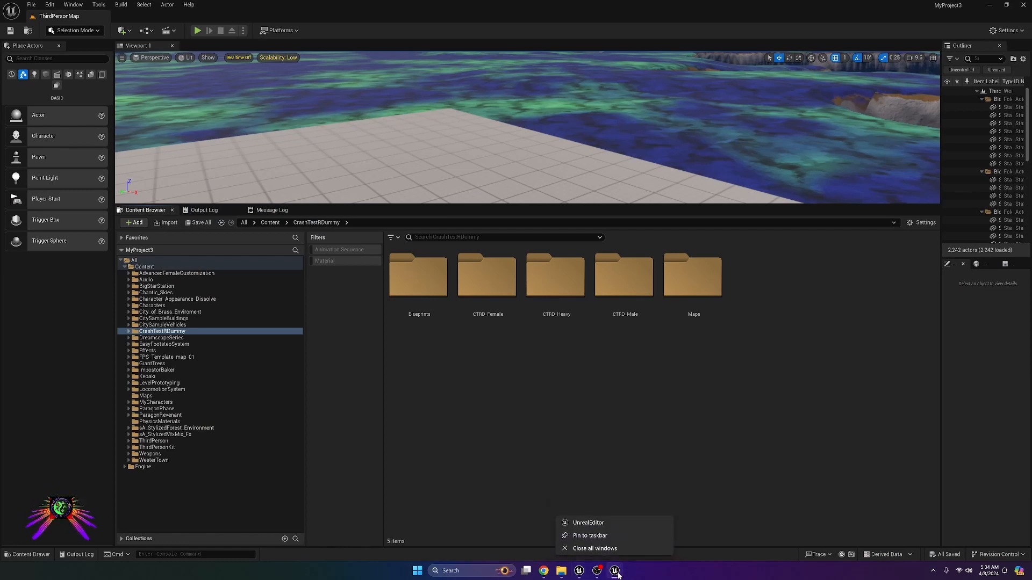
pyautogui.click(612, 549)
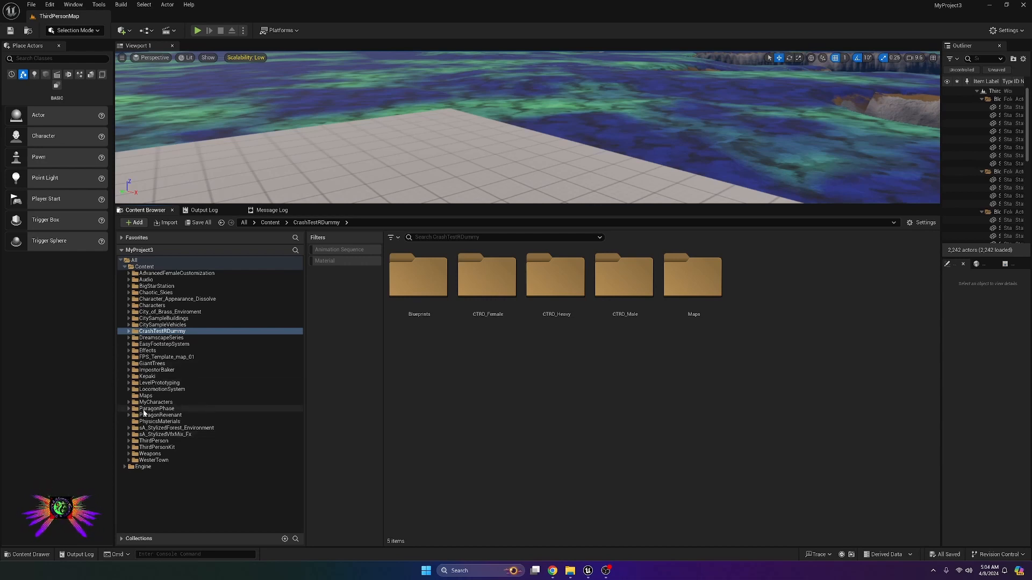
# - Browse the migrated ParagonPhase folder through Characters, Heroes and Phase to examine its Meshes assets, then collapse the folder tree
pyautogui.click(144, 409)
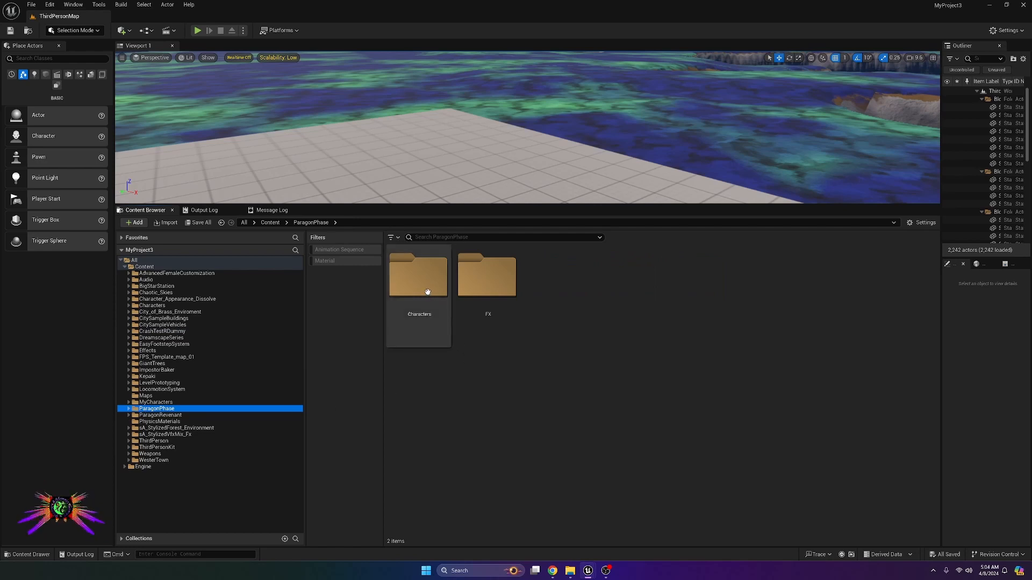
pyautogui.doubleClick(427, 291)
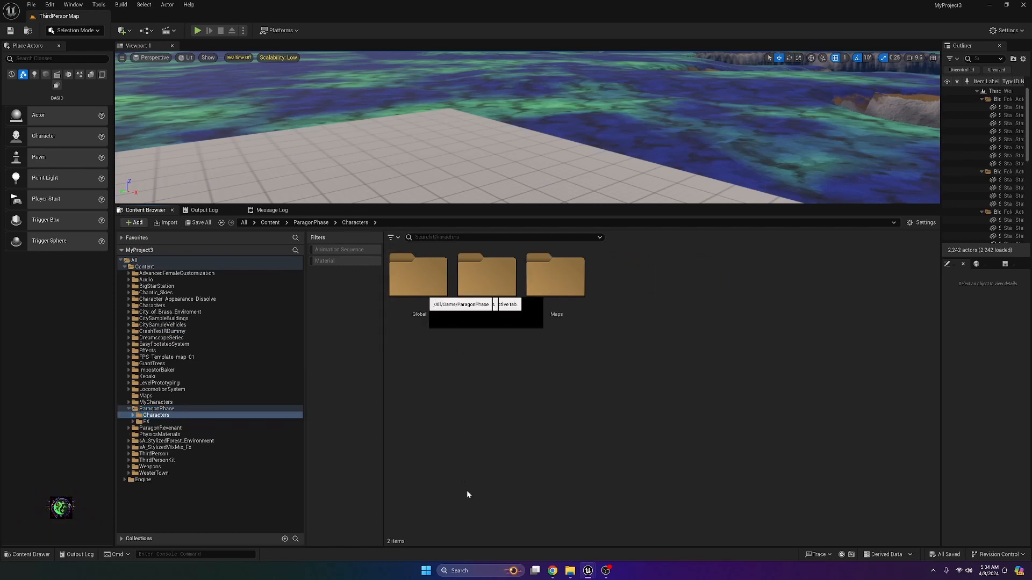
pyautogui.doubleClick(499, 288)
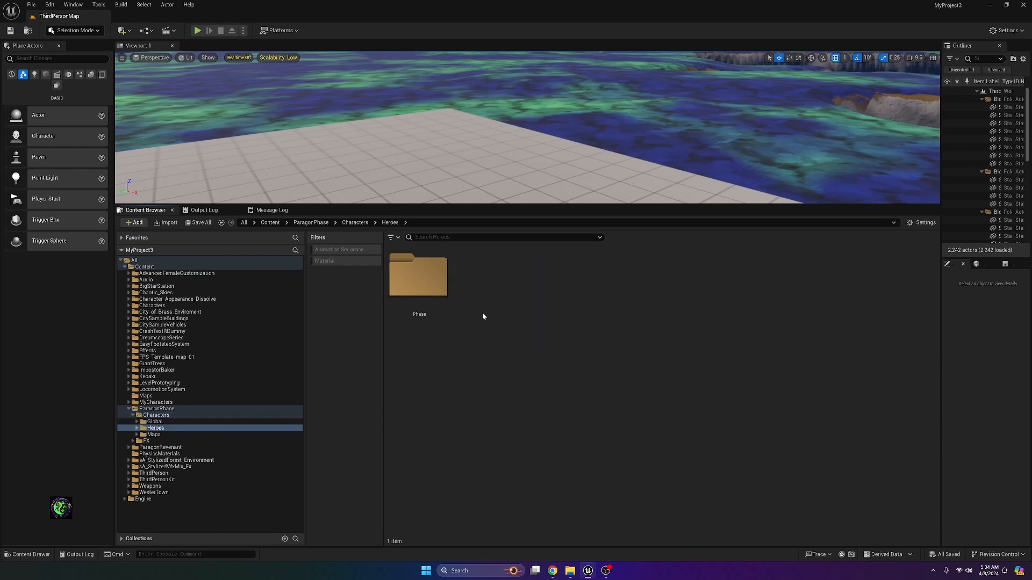
pyautogui.doubleClick(418, 289)
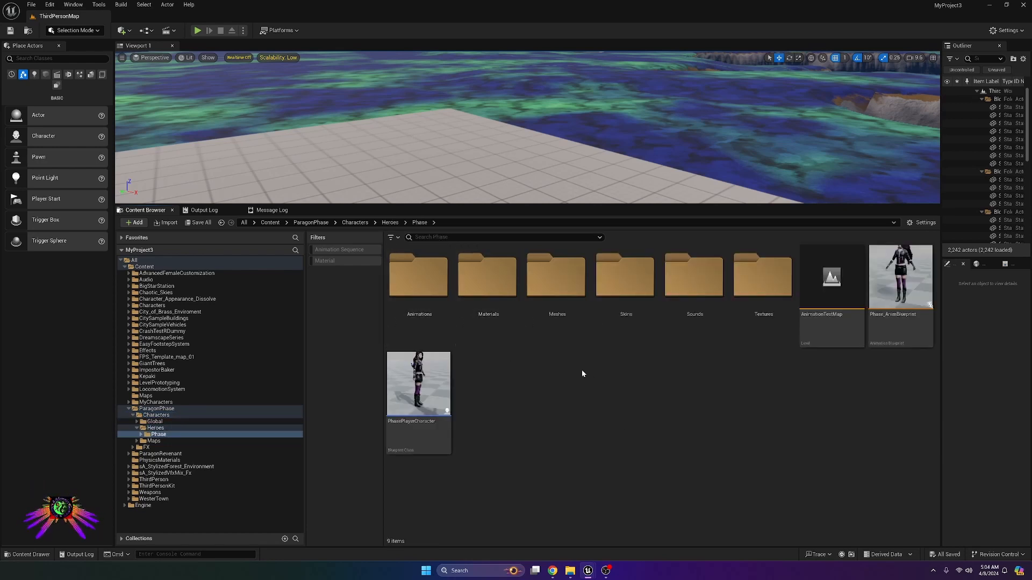
pyautogui.doubleClick(558, 287)
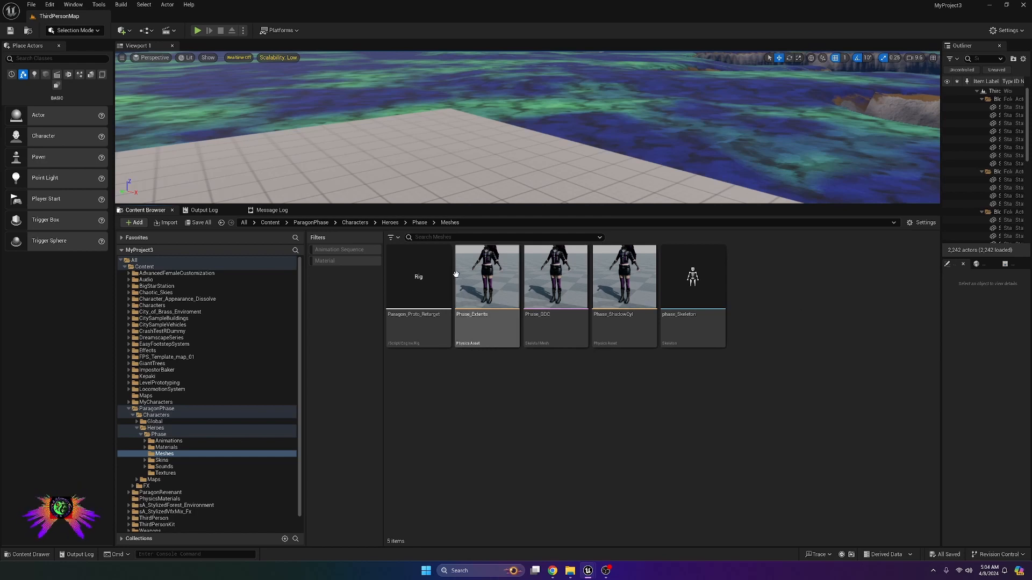
pyautogui.moveTo(493, 285)
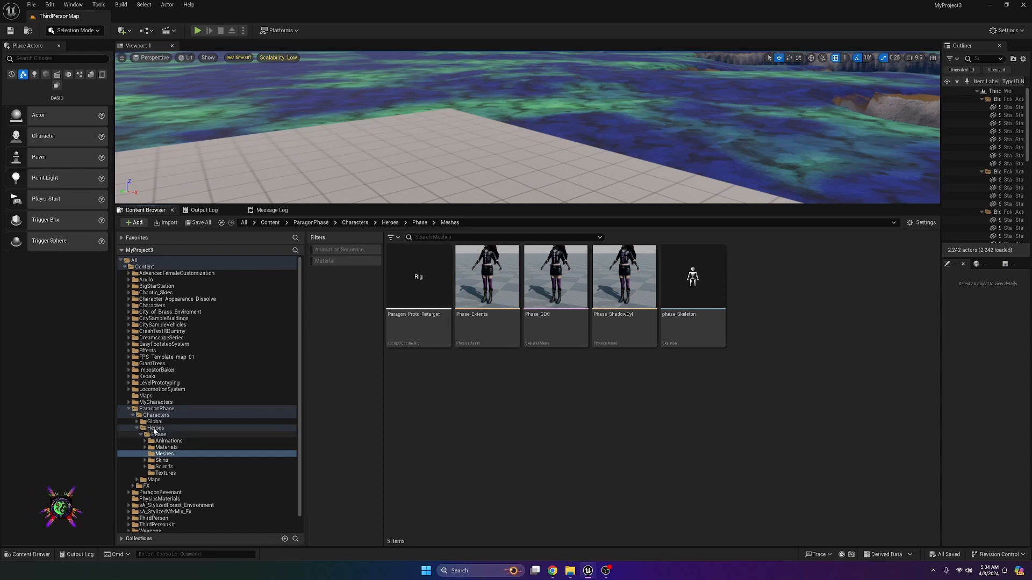
pyautogui.click(128, 409)
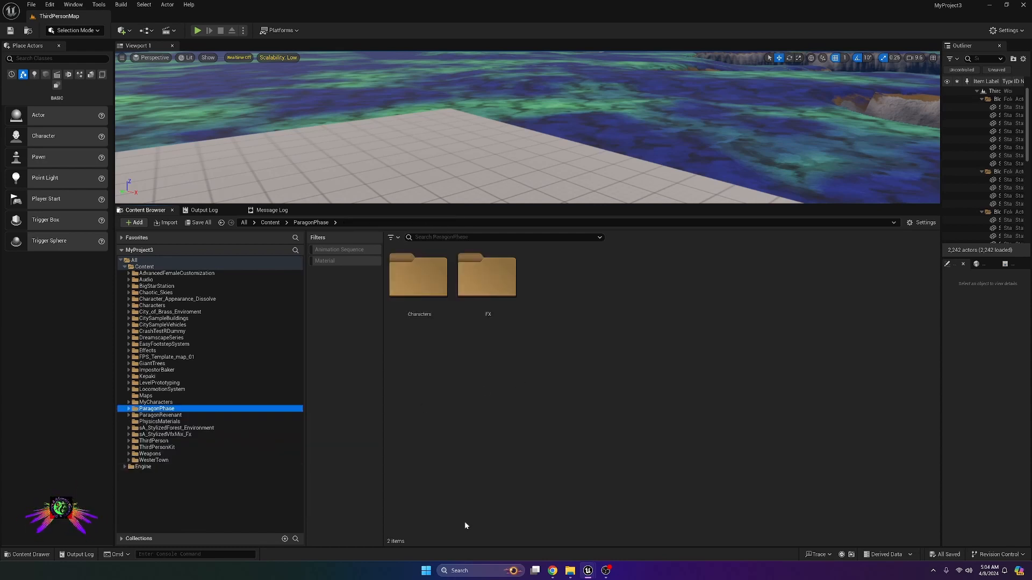
# - In BP_ThirdPersonCharacter, locate the mesh's ABP_Manny animation blueprint in the project content and start Retarget Animations on it
pyautogui.moveTo(588, 570)
pyautogui.click(617, 542)
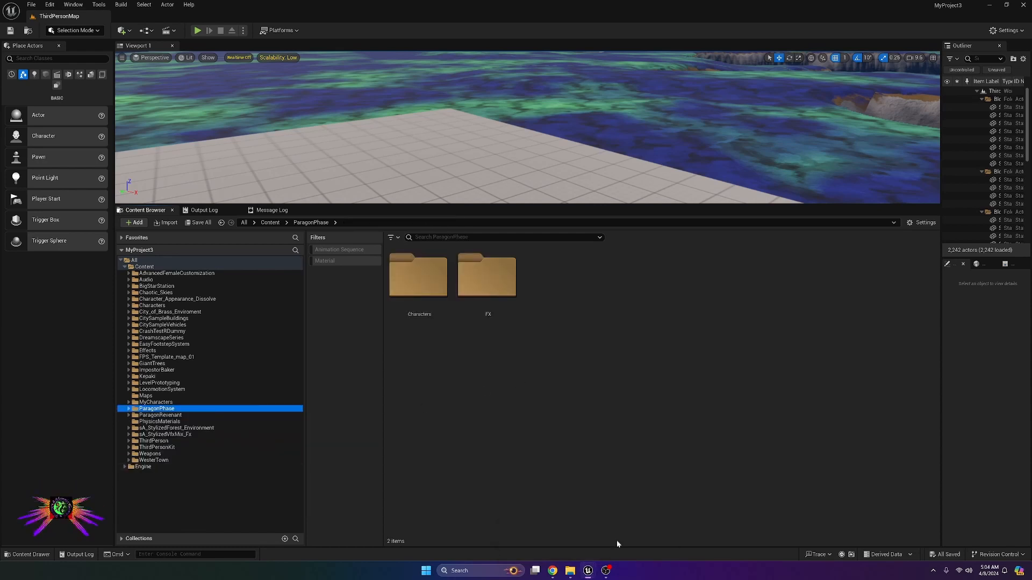
pyautogui.moveTo(706, 301)
pyautogui.mouseDown()
pyautogui.moveTo(727, 296)
pyautogui.moveTo(722, 303)
pyautogui.mouseUp()
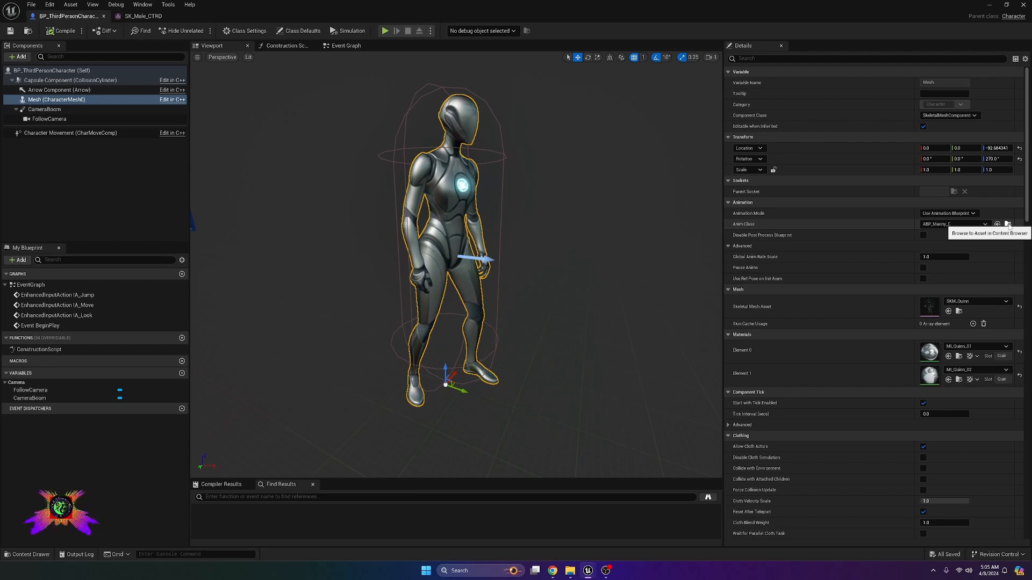
pyautogui.click(38, 555)
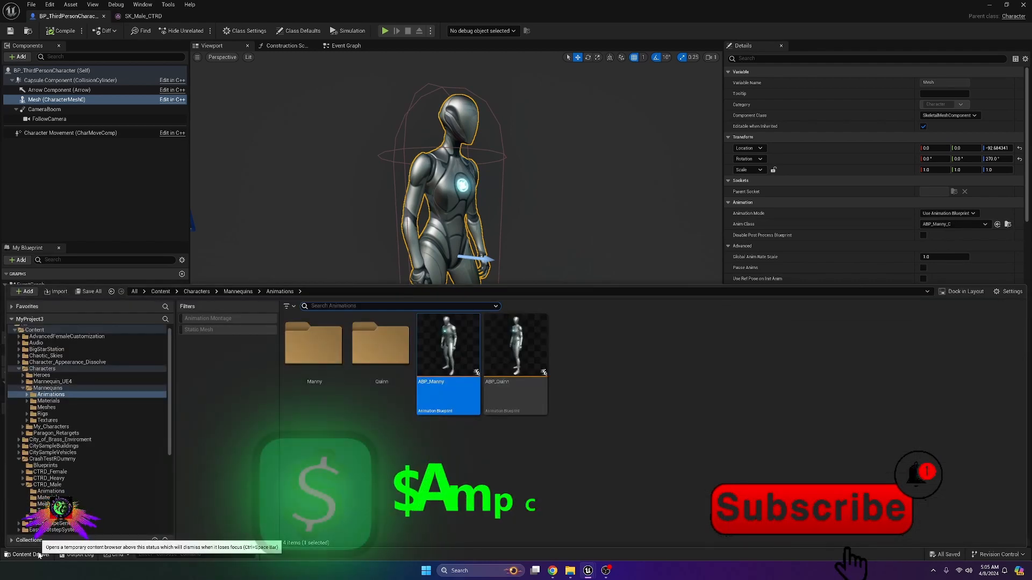
pyautogui.rightClick(436, 353)
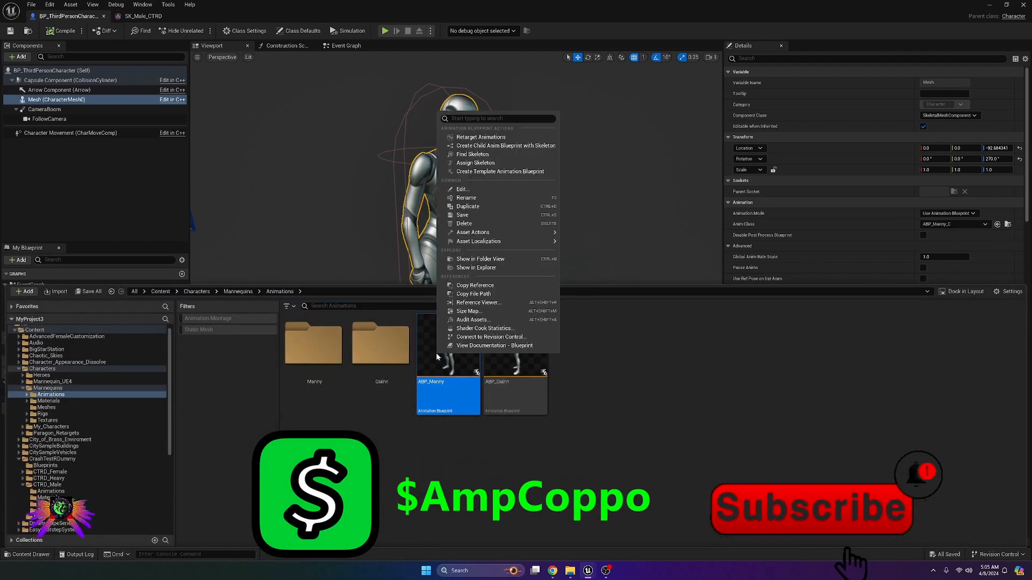
pyautogui.click(489, 138)
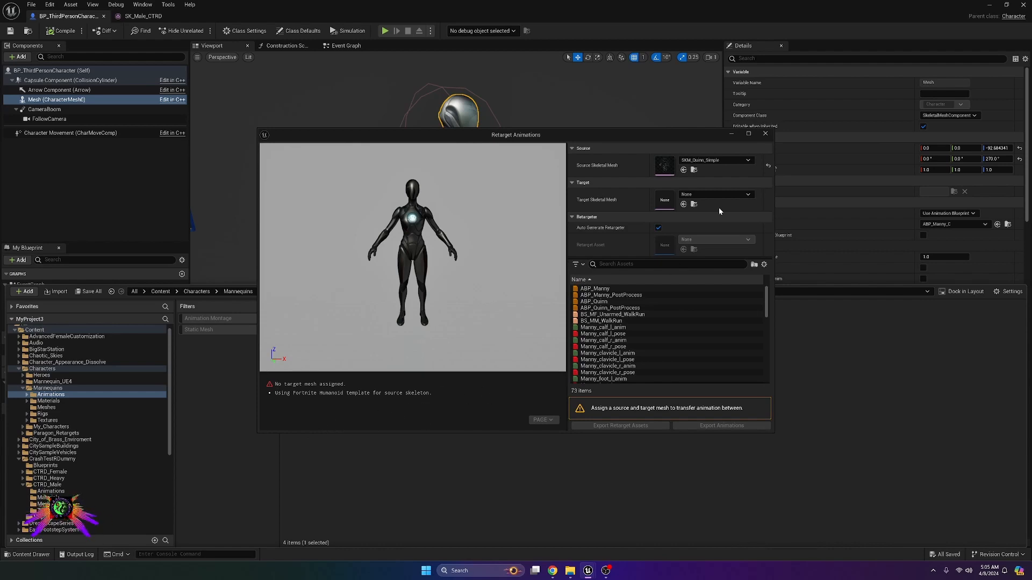
# - Set the retarget's target skeletal mesh to Phase_Pandapack_GDC and bring the Retarget Animations window back to the front
pyautogui.click(712, 194)
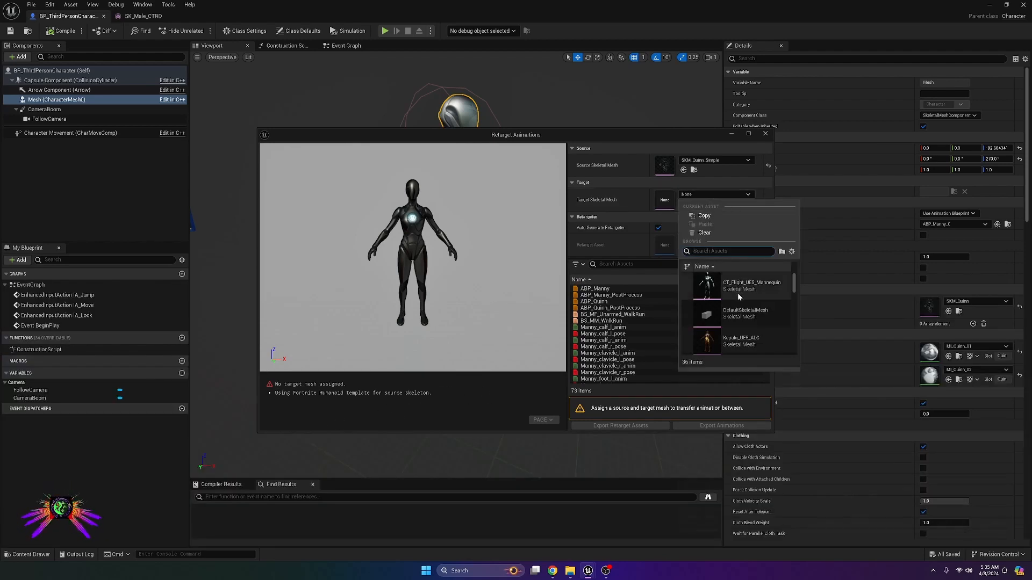
pyautogui.scroll(-3, 738, 293)
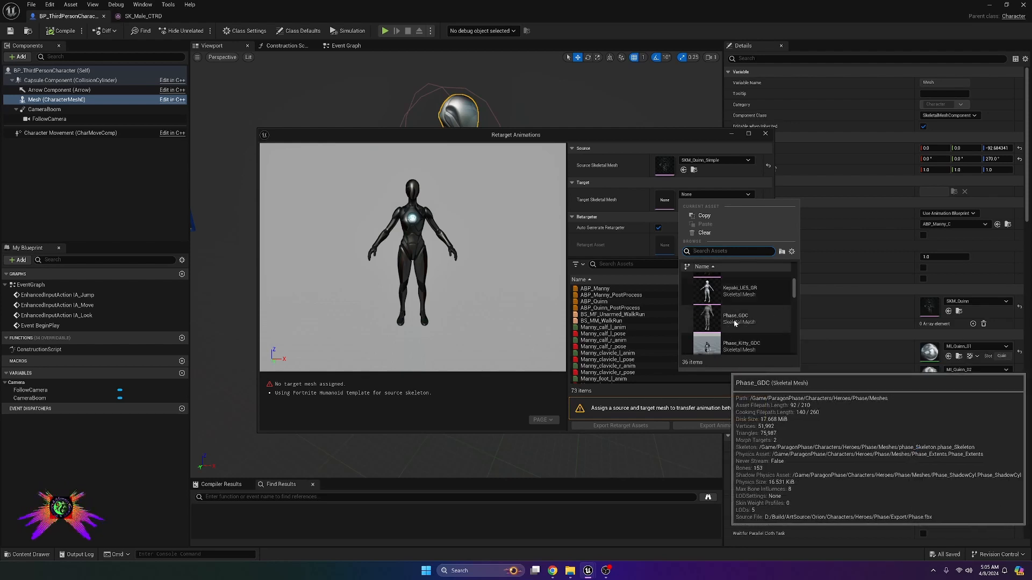
pyautogui.scroll(-1, 740, 321)
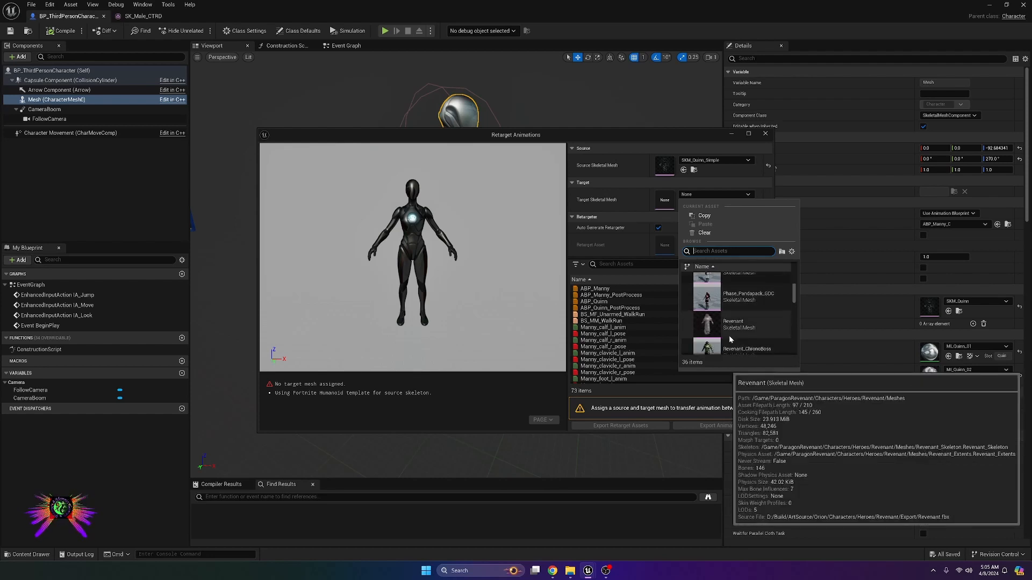
pyautogui.scroll(1, 729, 335)
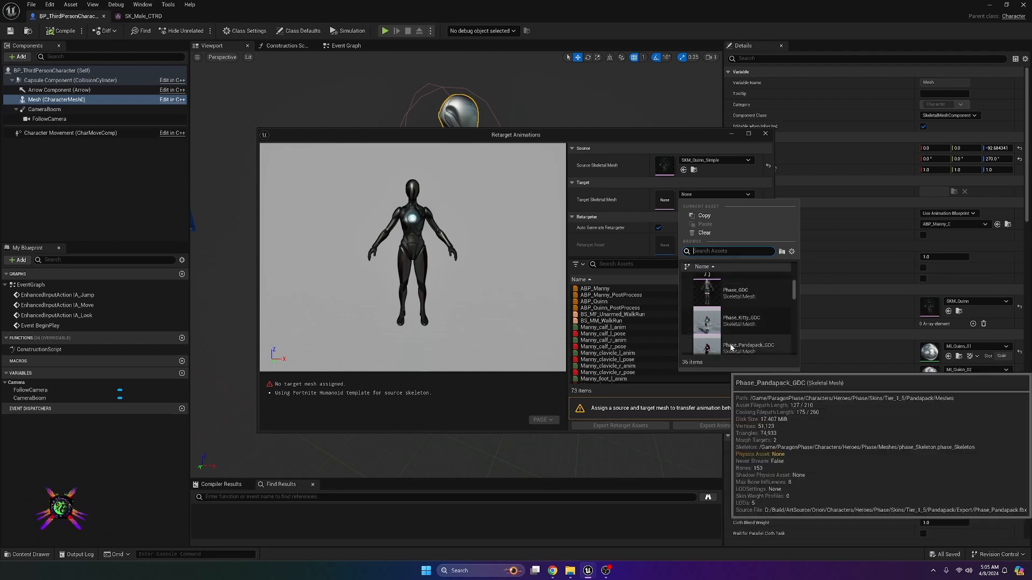
pyautogui.scroll(-1, 728, 342)
pyautogui.click(728, 337)
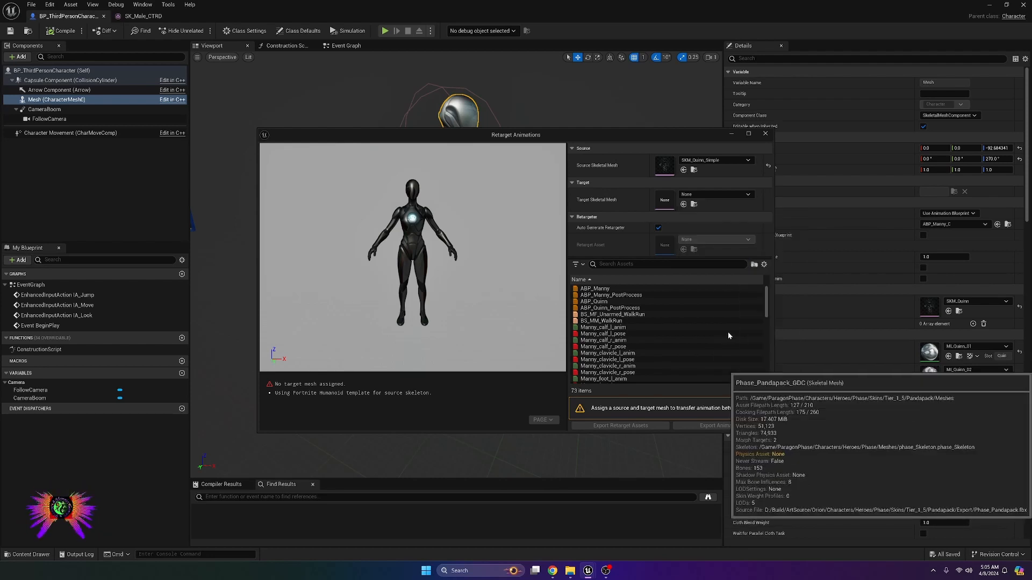
pyautogui.click(589, 571)
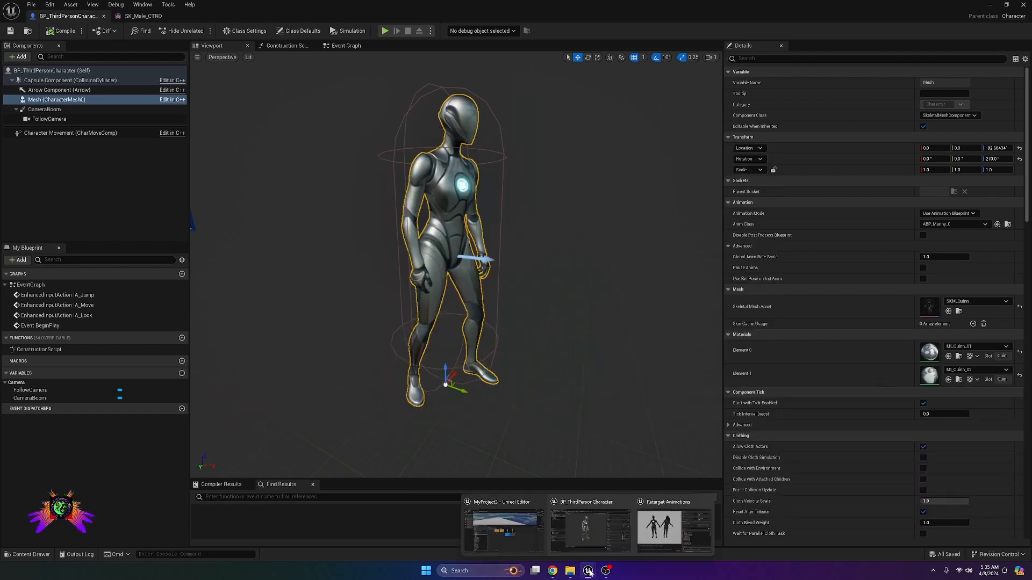
pyautogui.click(674, 527)
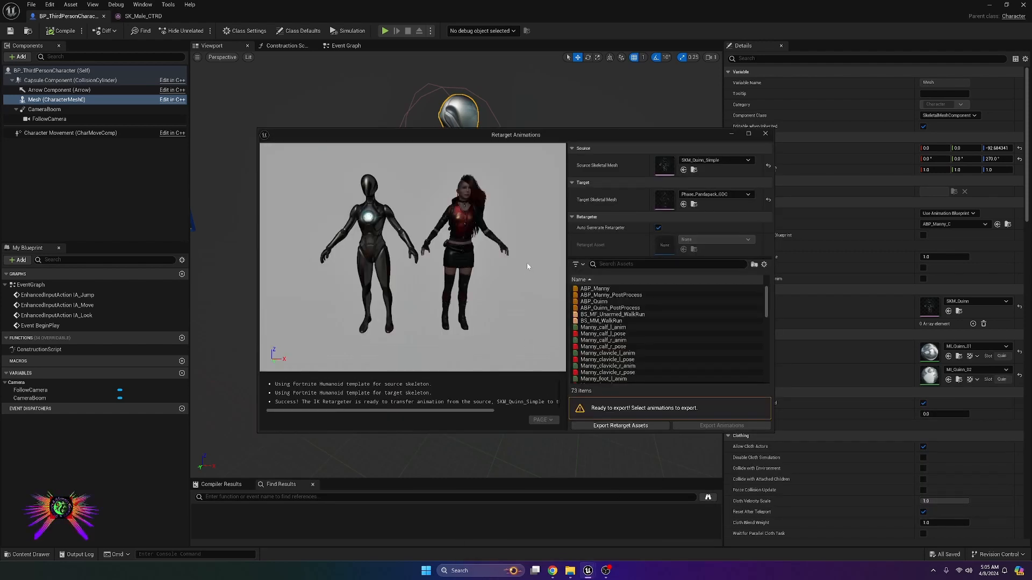
# - Maximize the Retarget Animations window and preview MF_Idle, MF_Run_Fwd, MM_Jump, MM_Idle, MM_Walk_Fwd and MM_Land on both characters
pyautogui.click(747, 134)
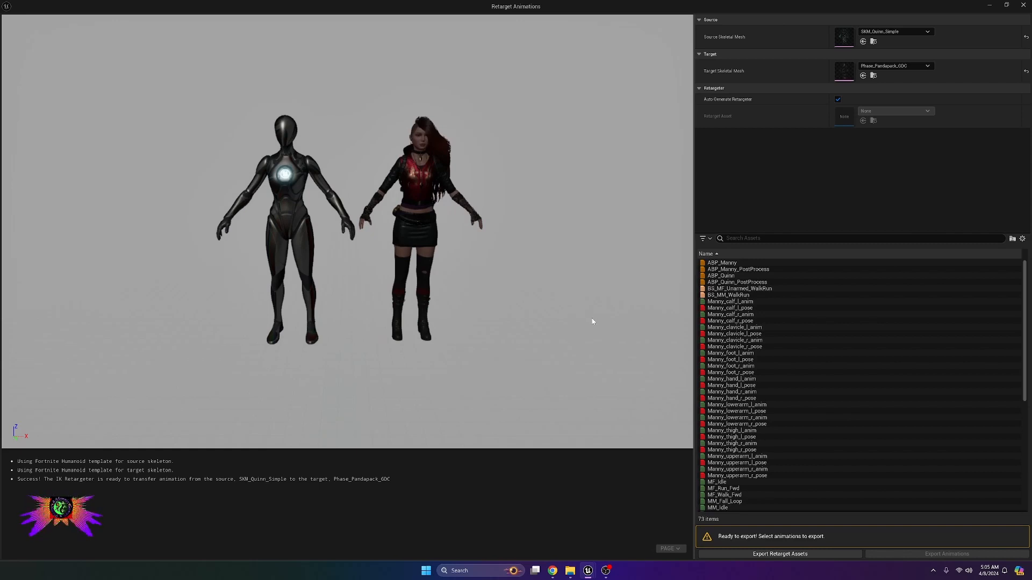
pyautogui.scroll(-2, 723, 457)
pyautogui.click(720, 456)
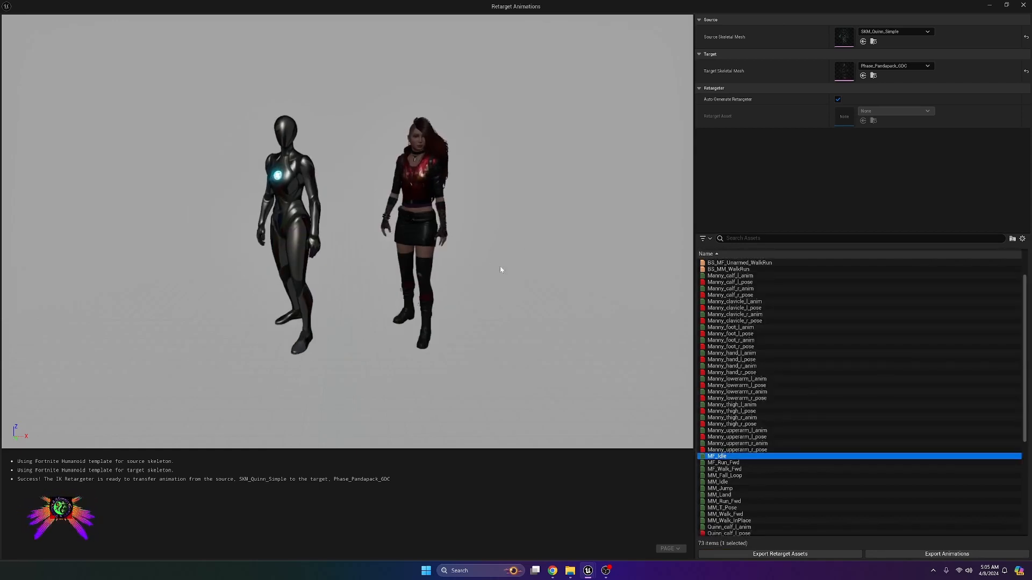
pyautogui.click(723, 463)
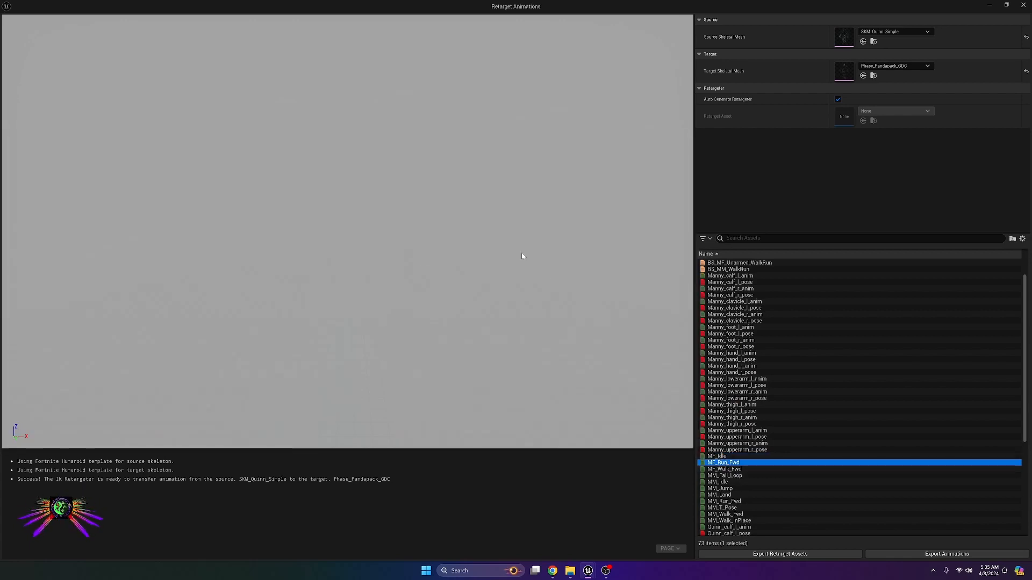
pyautogui.click(720, 489)
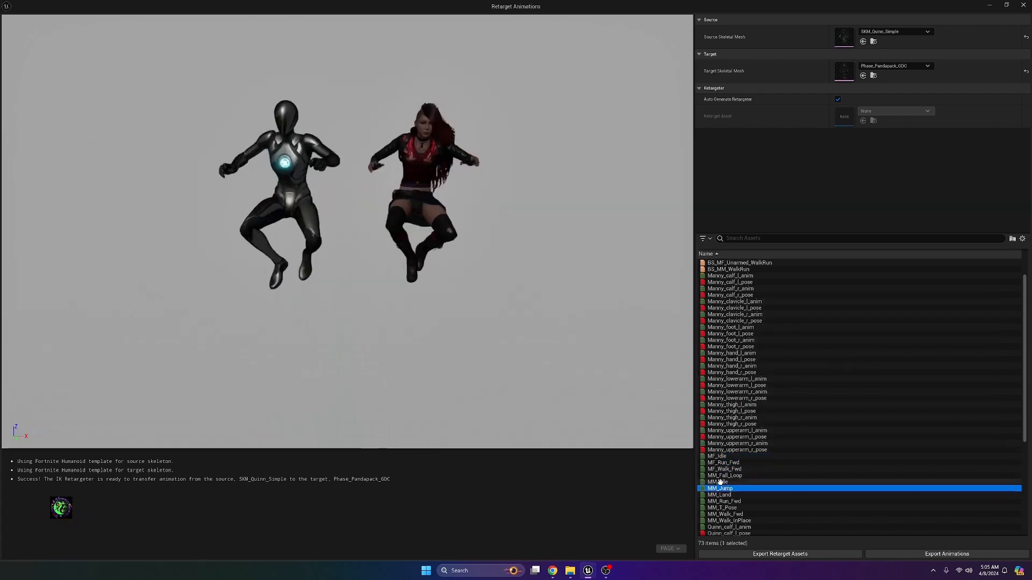
pyautogui.click(720, 482)
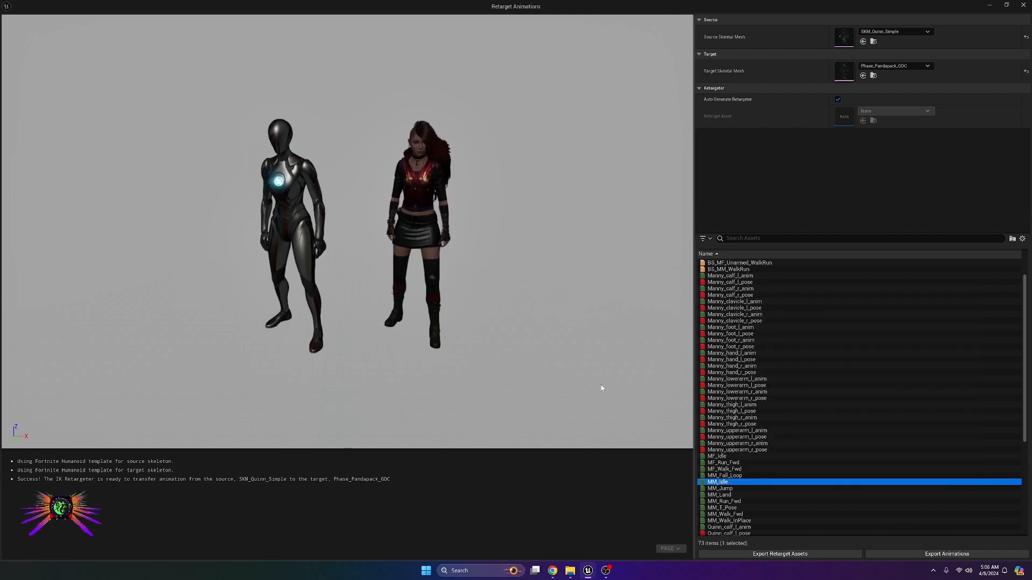
pyautogui.click(729, 514)
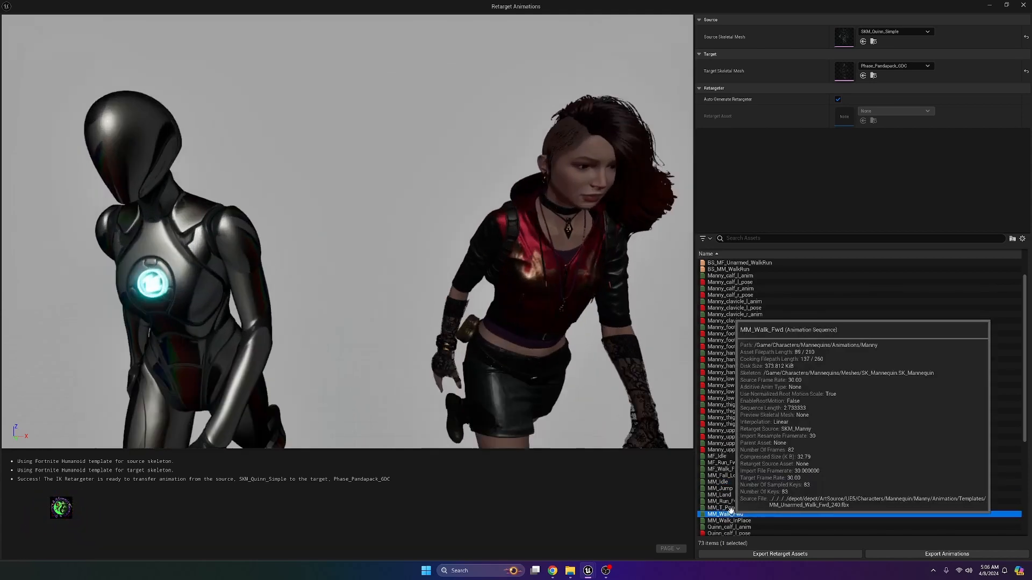
pyautogui.click(720, 494)
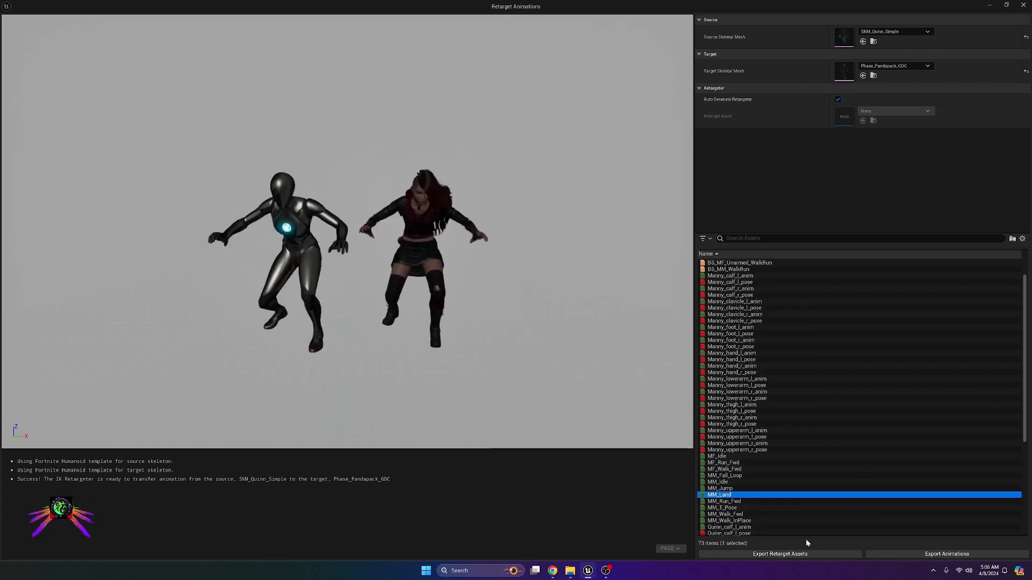
# - Try selecting the consecutive animation sequences from MF_Idle to Quinn_calf_l_anim for a combined export
pyautogui.click(915, 557)
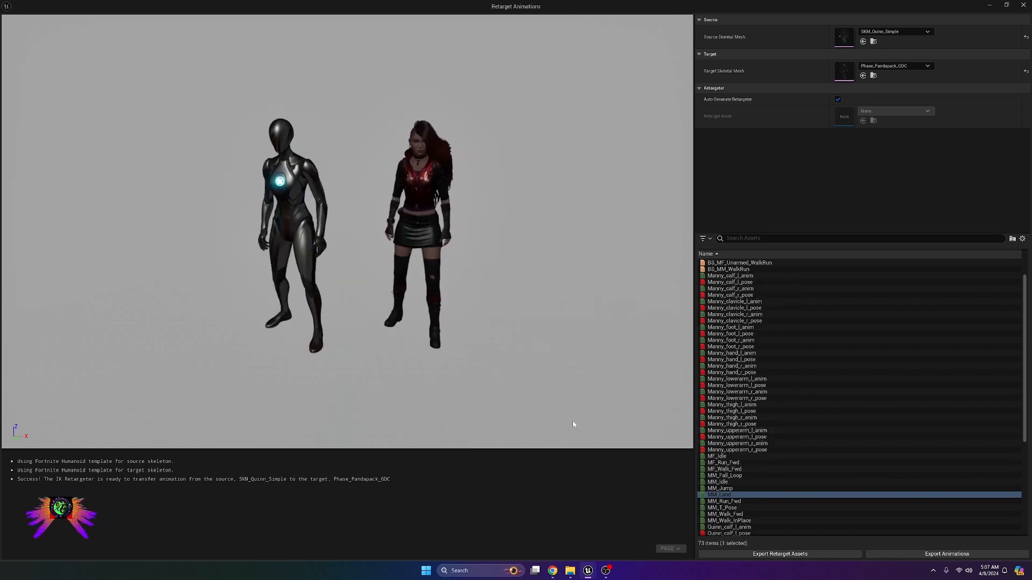
pyautogui.click(723, 482)
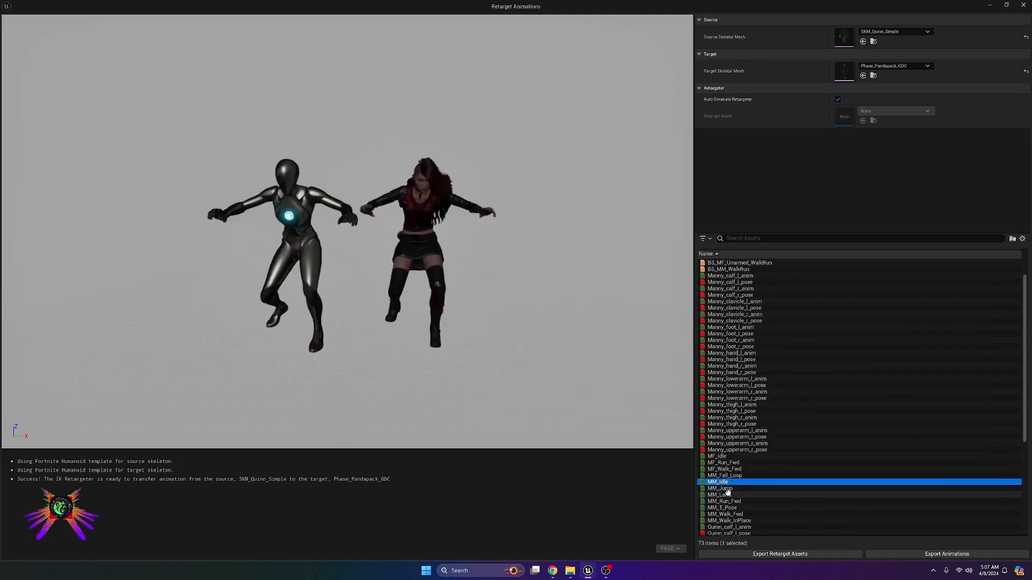
pyautogui.click(727, 494)
pyautogui.click(728, 484)
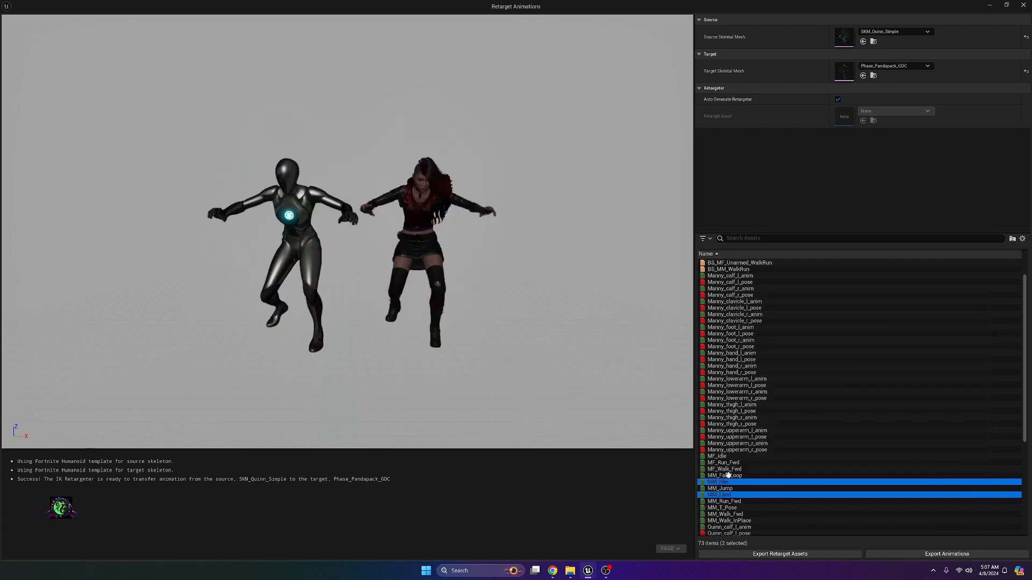
pyautogui.click(727, 457)
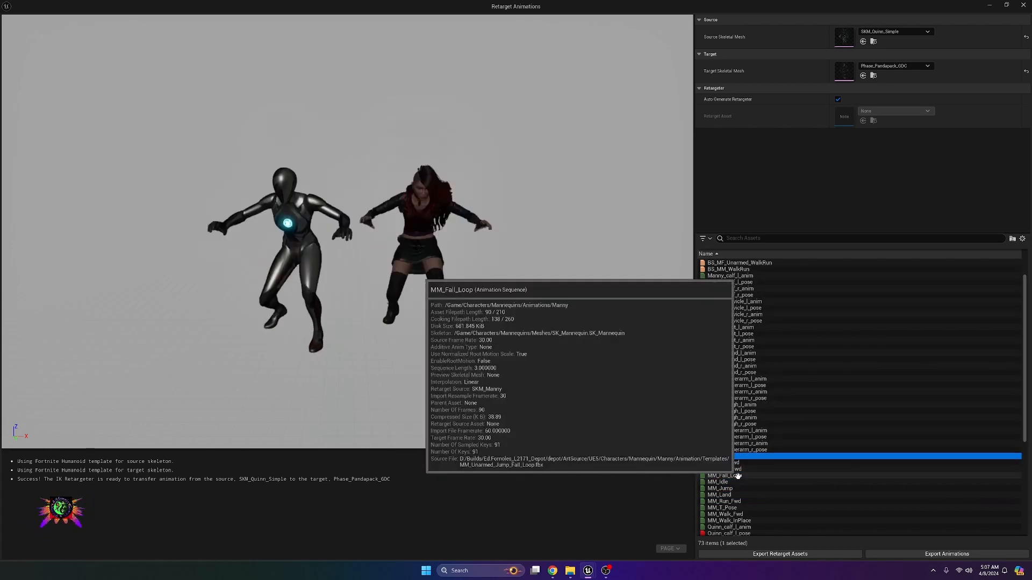
pyautogui.scroll(-3, 736, 475)
pyautogui.scroll(2, 738, 480)
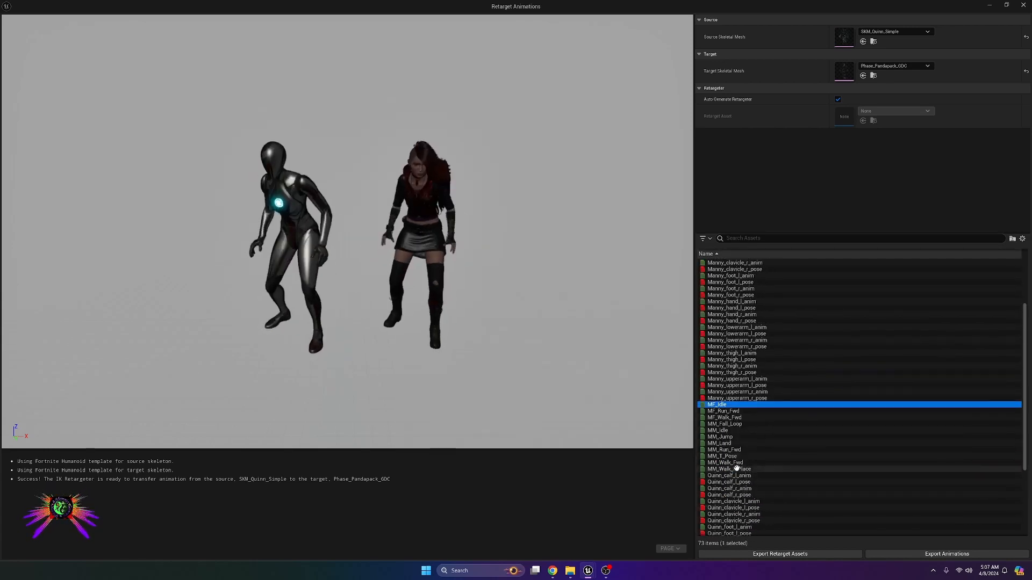
pyautogui.keyDown('ctrl'); pyautogui.click(739, 476); pyautogui.keyUp('ctrl')
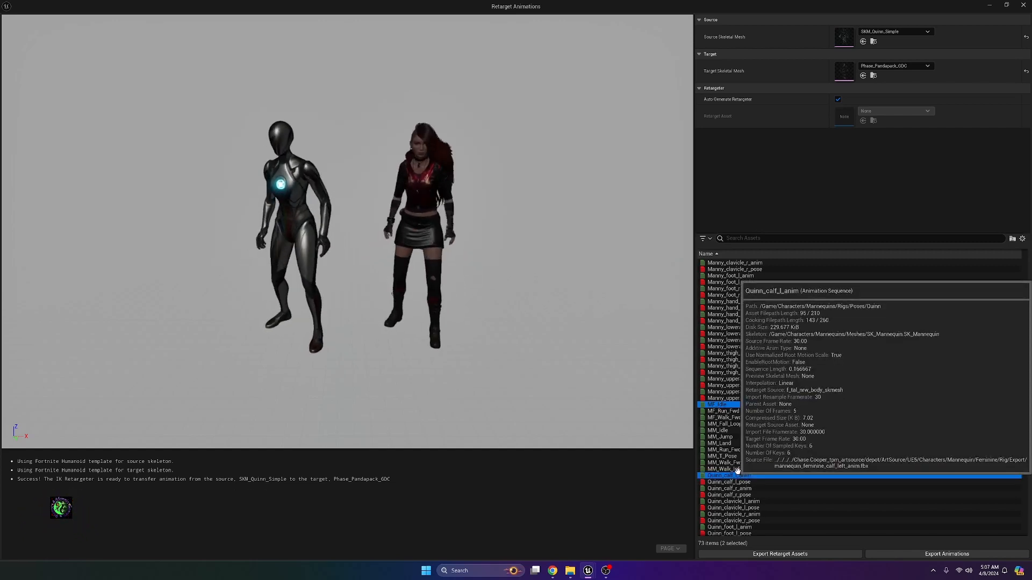
pyautogui.keyDown('shift'); pyautogui.click(731, 407); pyautogui.keyUp('shift')
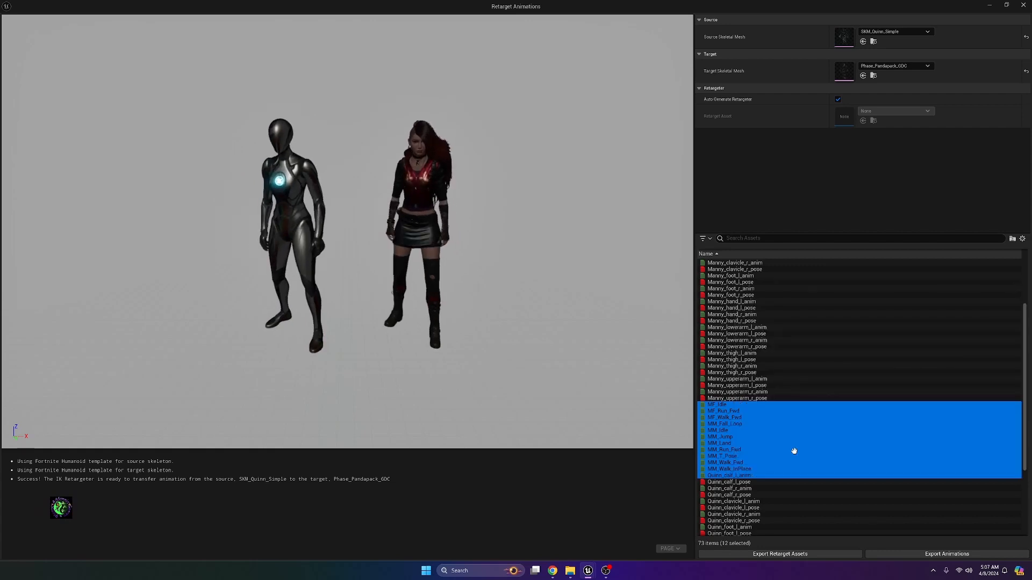
pyautogui.scroll(-5, 795, 454)
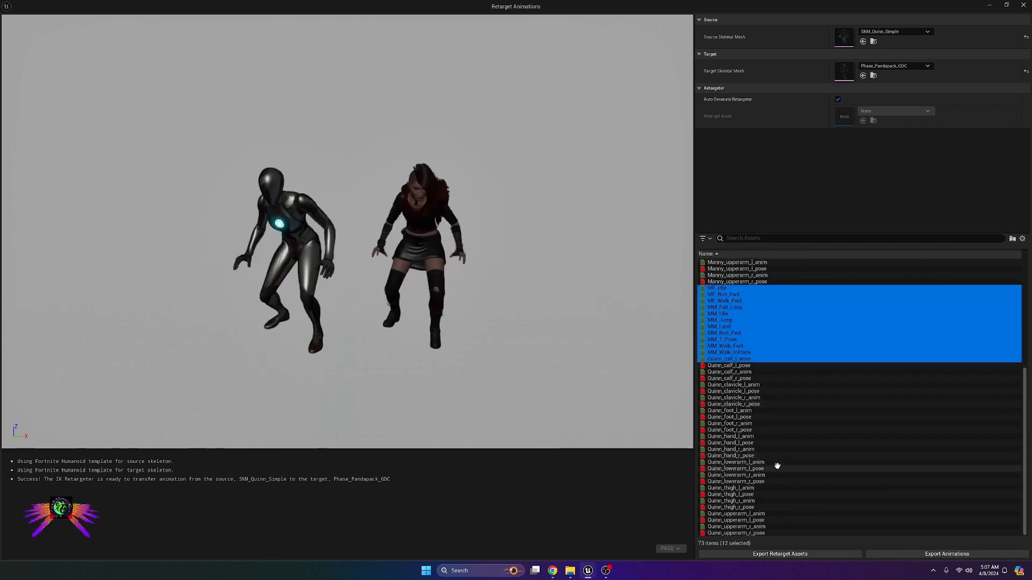
pyautogui.scroll(8, 777, 468)
# - Export the retargeted ABP_Manny animation blueprint to /Game/ParagonPhase/Retagets with the suffix Phase
pyautogui.click(761, 263)
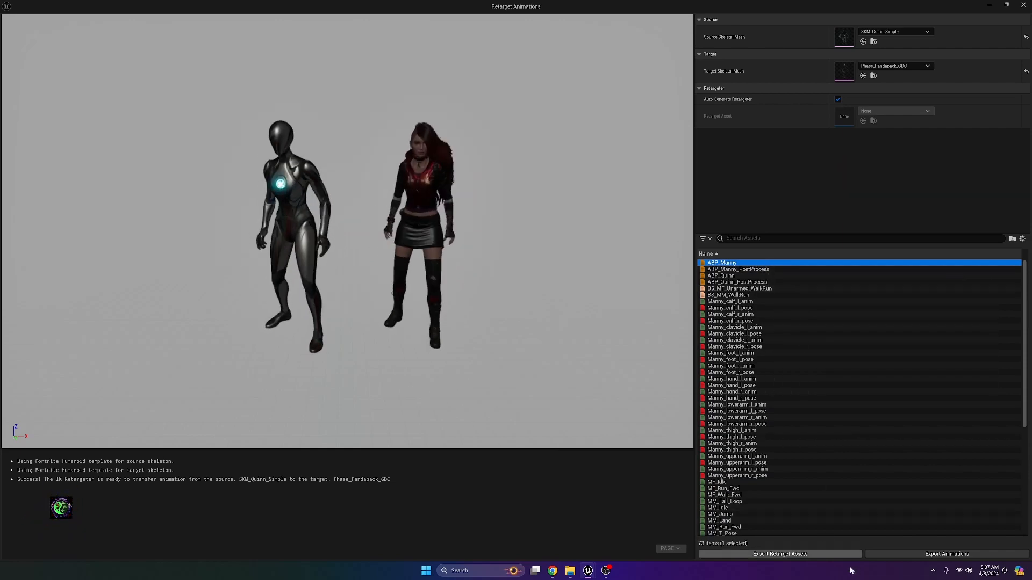
pyautogui.click(891, 554)
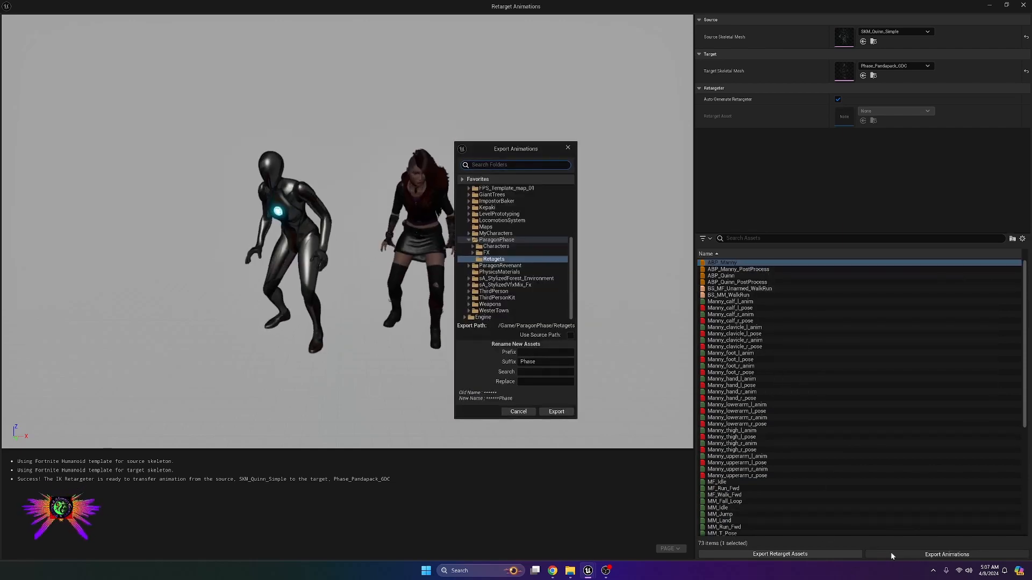
pyautogui.click(548, 412)
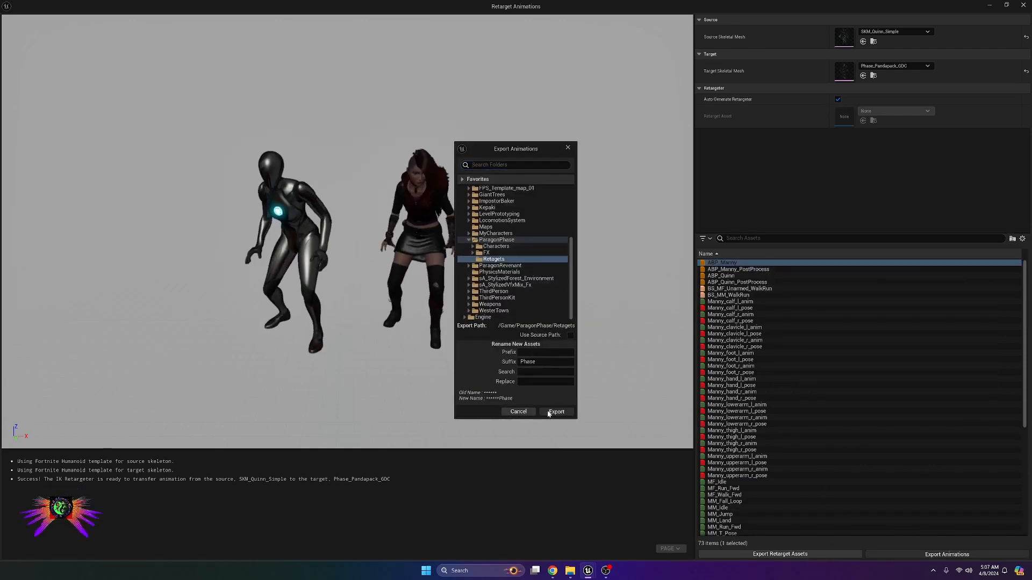
pyautogui.click(587, 322)
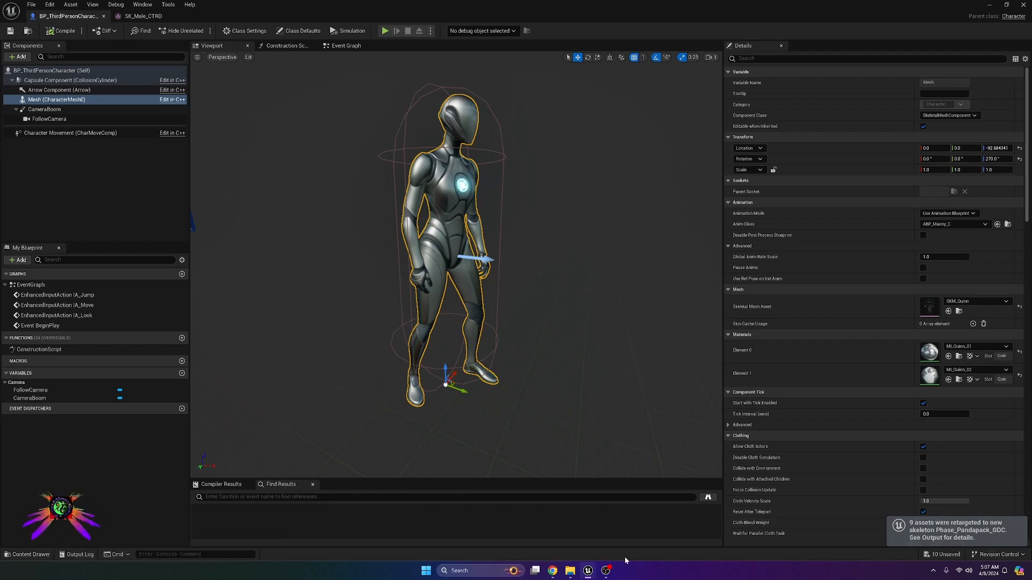
# - Start Retarget Animations on ABP_Quinn in the Mannequins Animations folder and set the target skeletal mesh to Phase_Pandapack_GDC
pyautogui.click(27, 554)
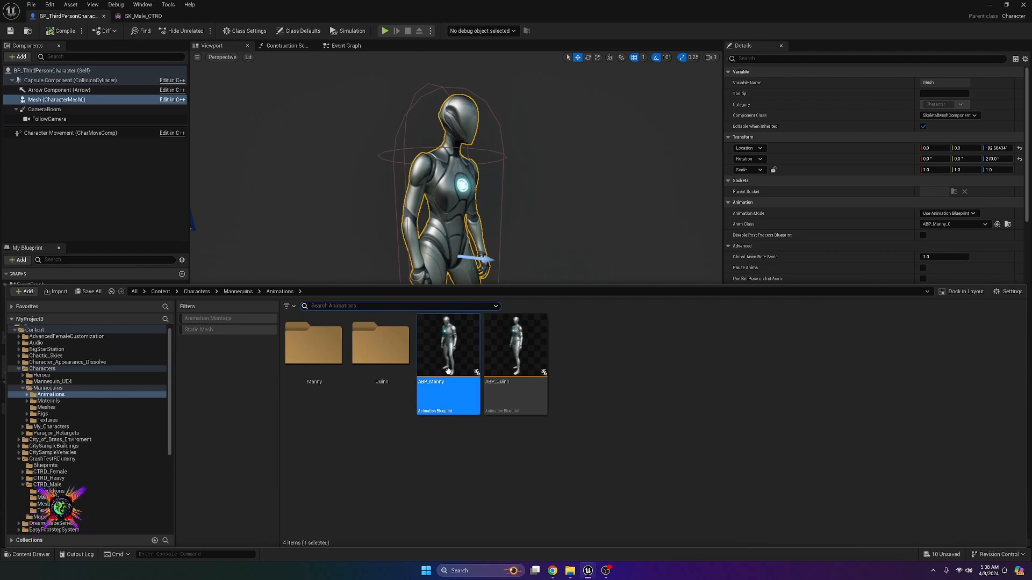
pyautogui.rightClick(501, 363)
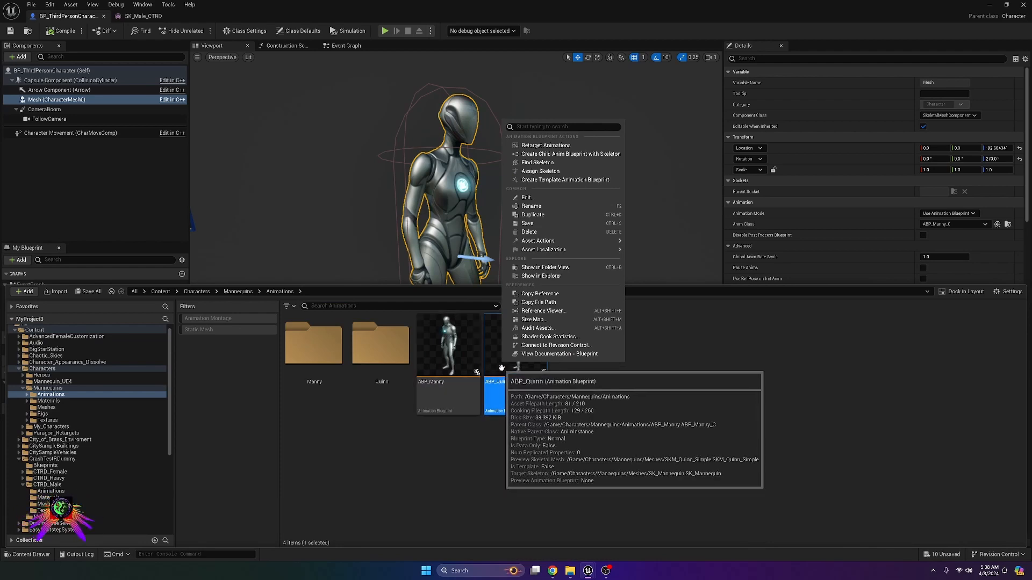
pyautogui.click(549, 146)
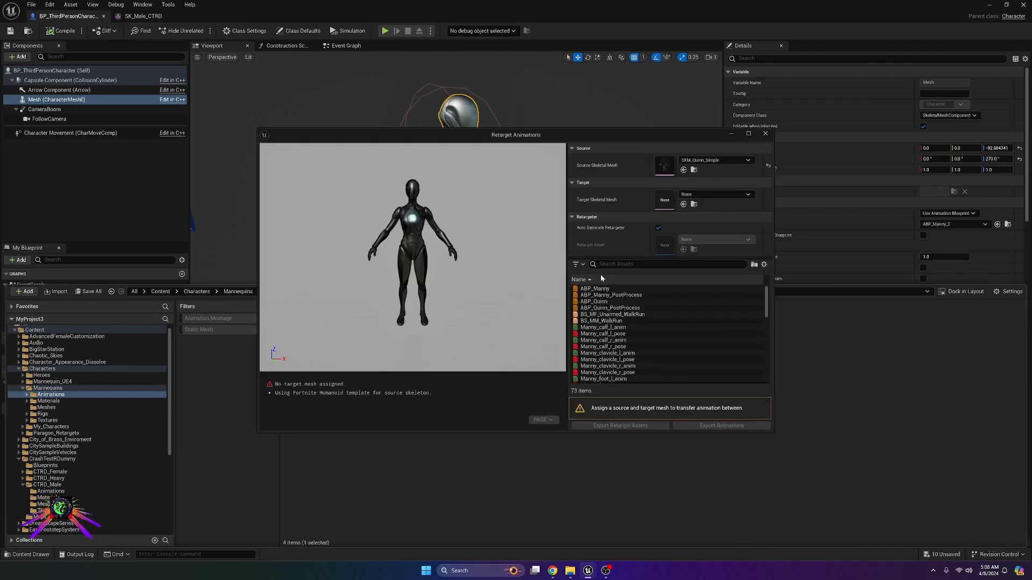
pyautogui.click(703, 196)
pyautogui.scroll(-3, 732, 322)
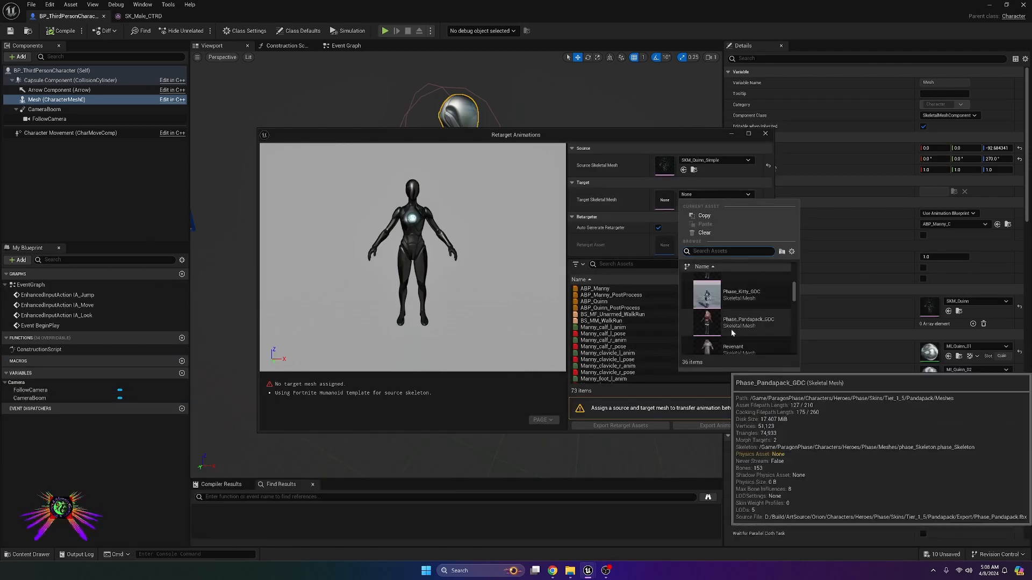
pyautogui.scroll(-1, 730, 330)
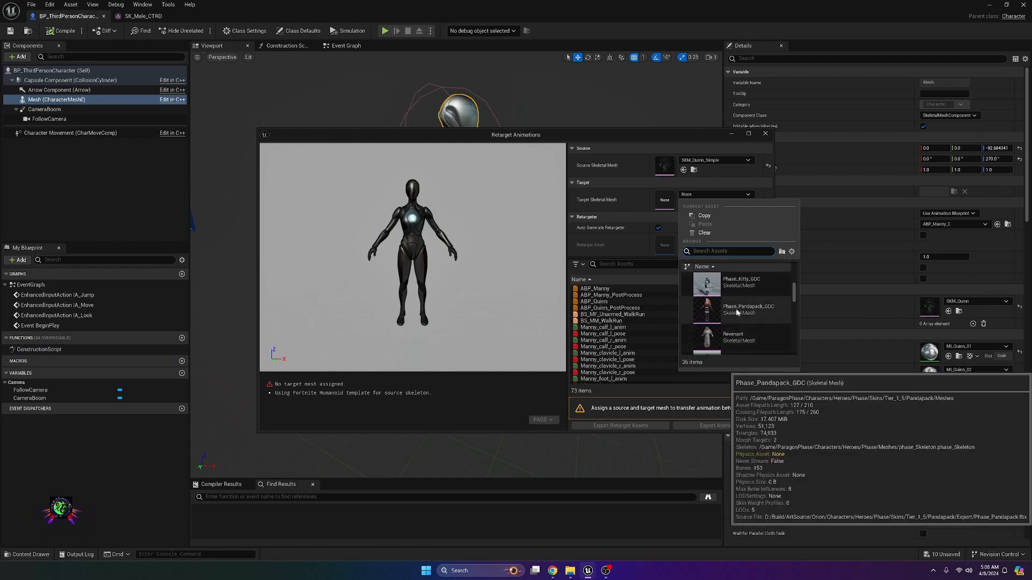
pyautogui.click(736, 309)
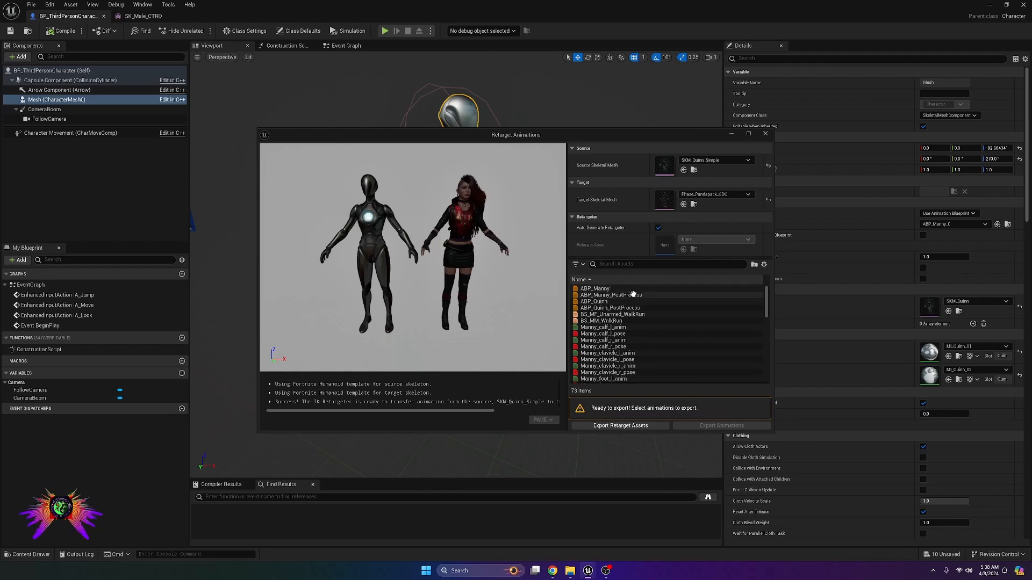
# - Export the retargeted ABP_Quinn to /Game/ParagonPhase/Retagets with the suffix Phase and overwriting of existing files enabled
pyautogui.click(595, 303)
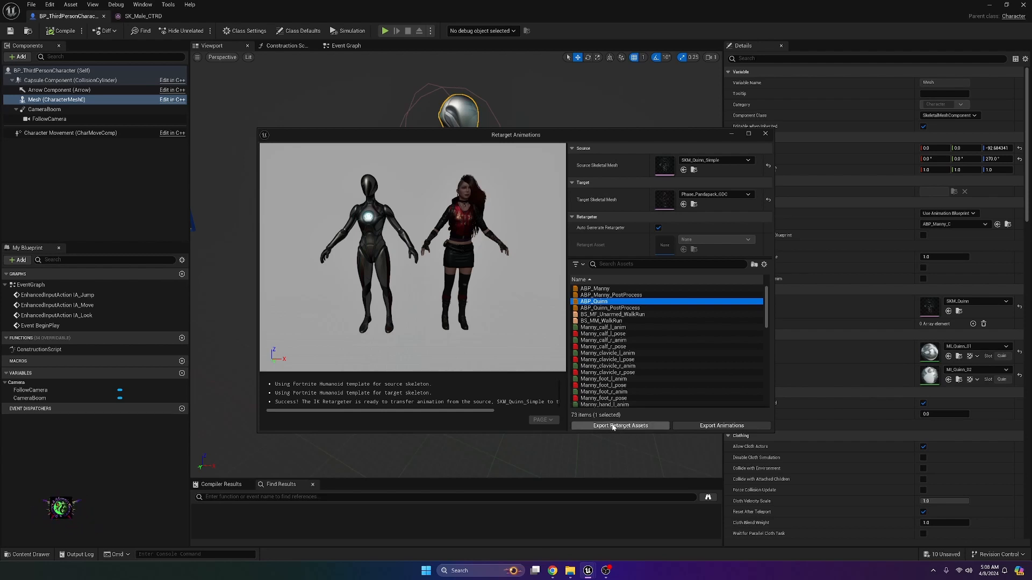
pyautogui.click(691, 428)
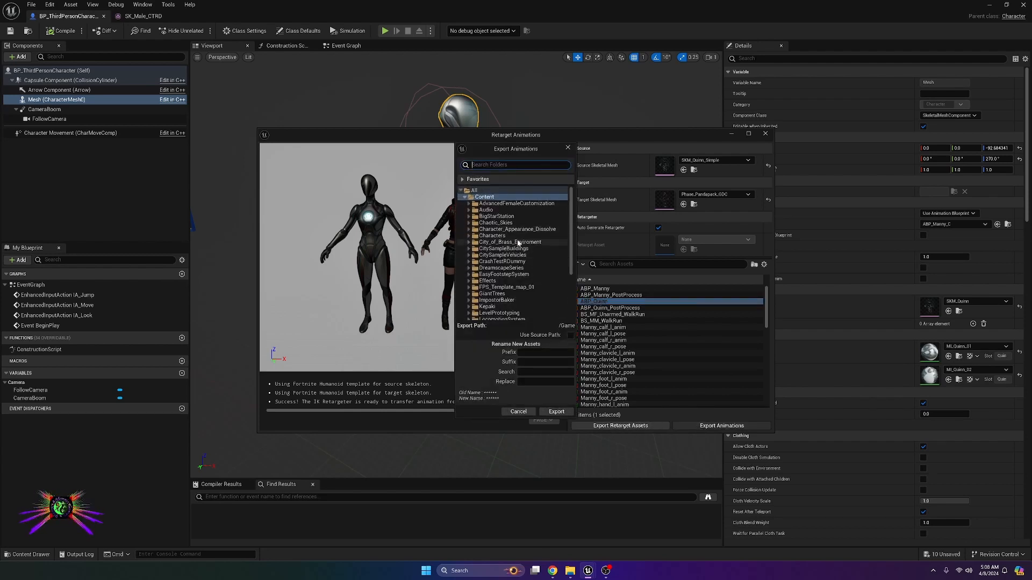
pyautogui.scroll(-1, 516, 243)
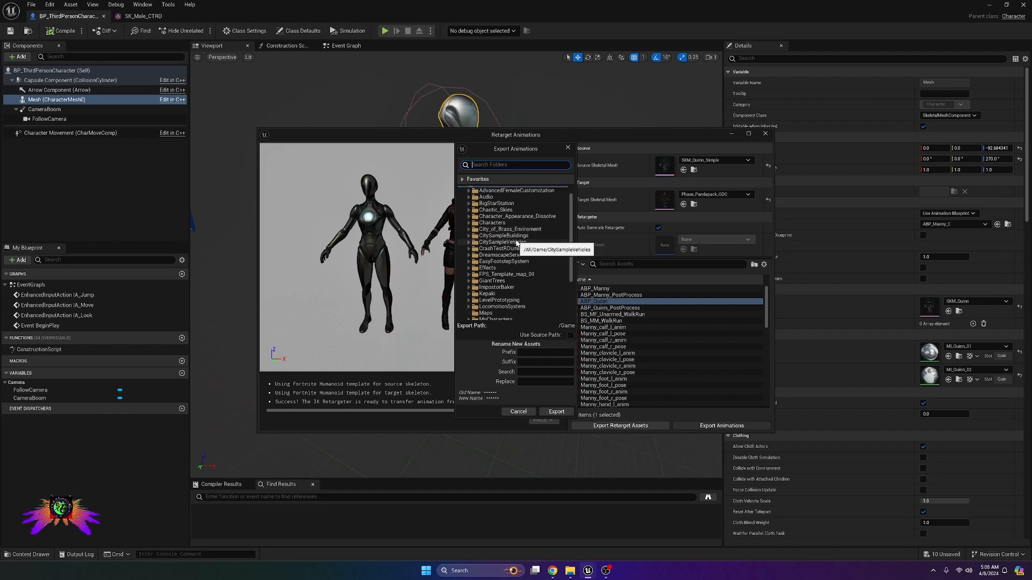
pyautogui.scroll(-1, 516, 243)
pyautogui.scroll(-1, 517, 244)
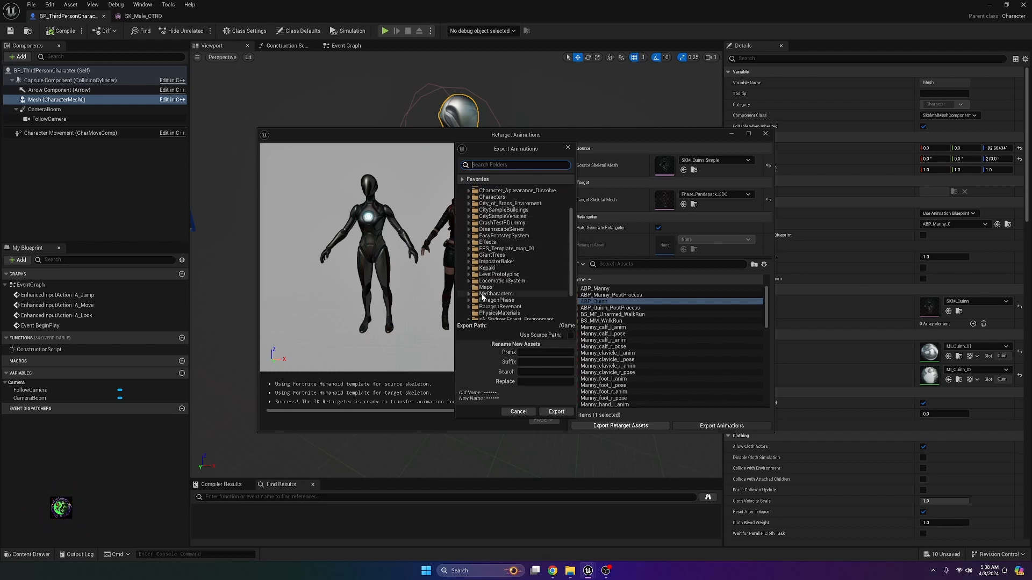
pyautogui.scroll(-1, 502, 307)
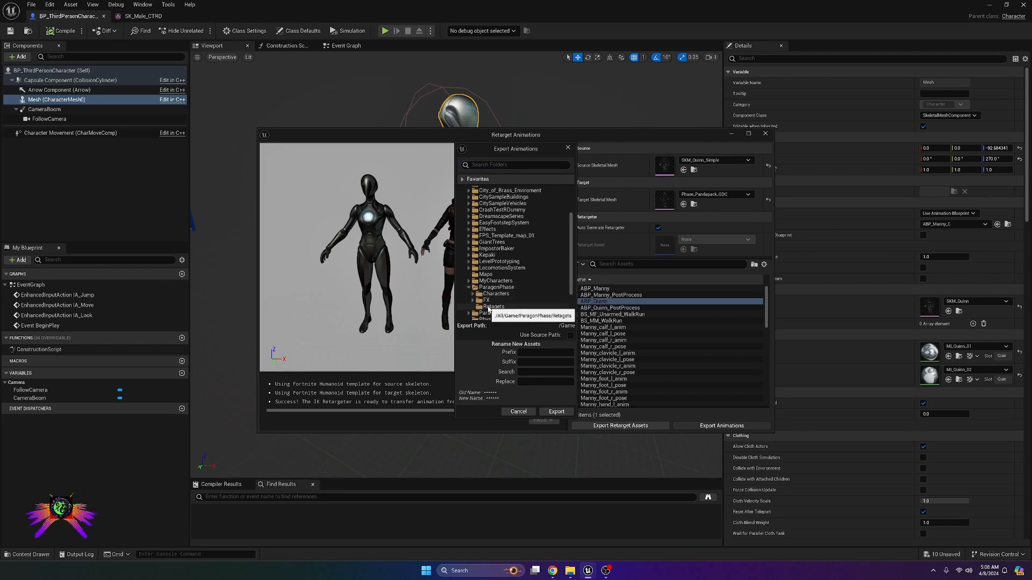
pyautogui.click(491, 307)
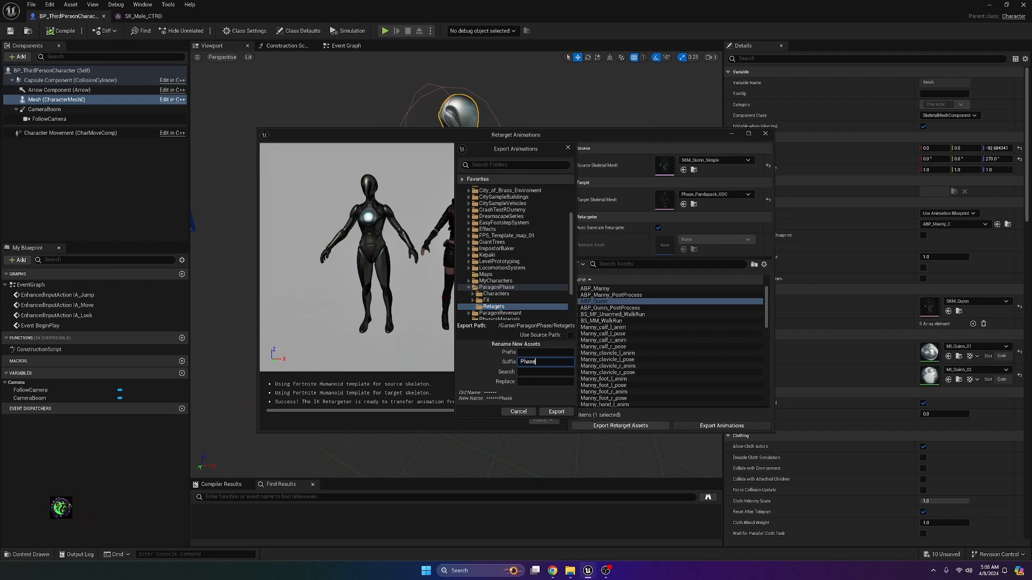
pyautogui.click(544, 411)
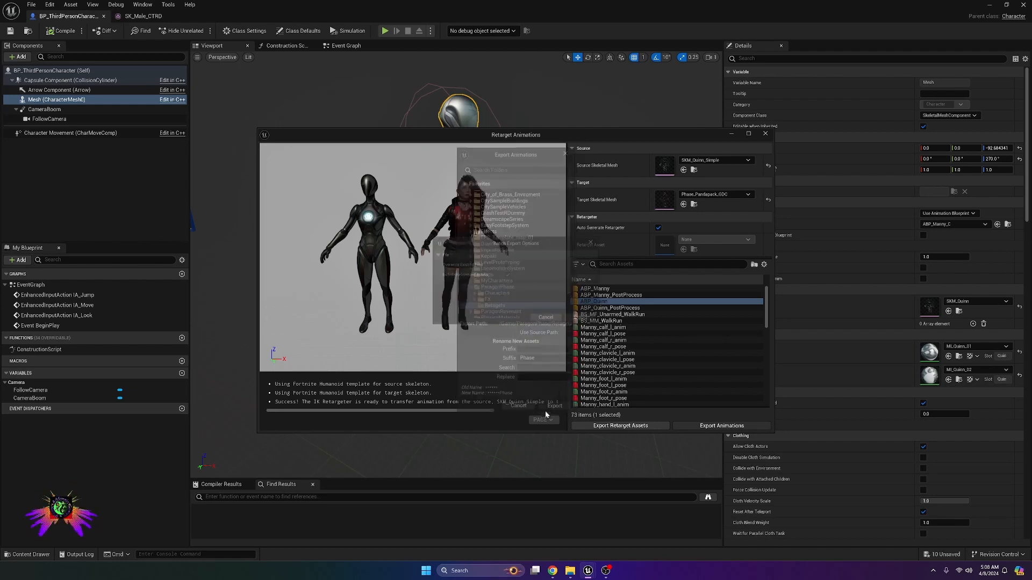
pyautogui.click(507, 263)
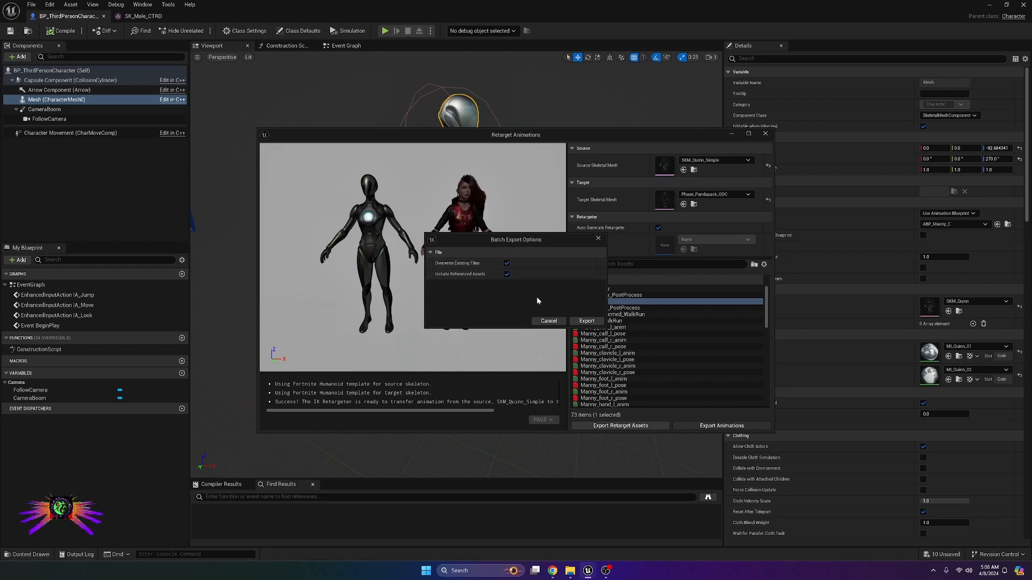
pyautogui.click(586, 322)
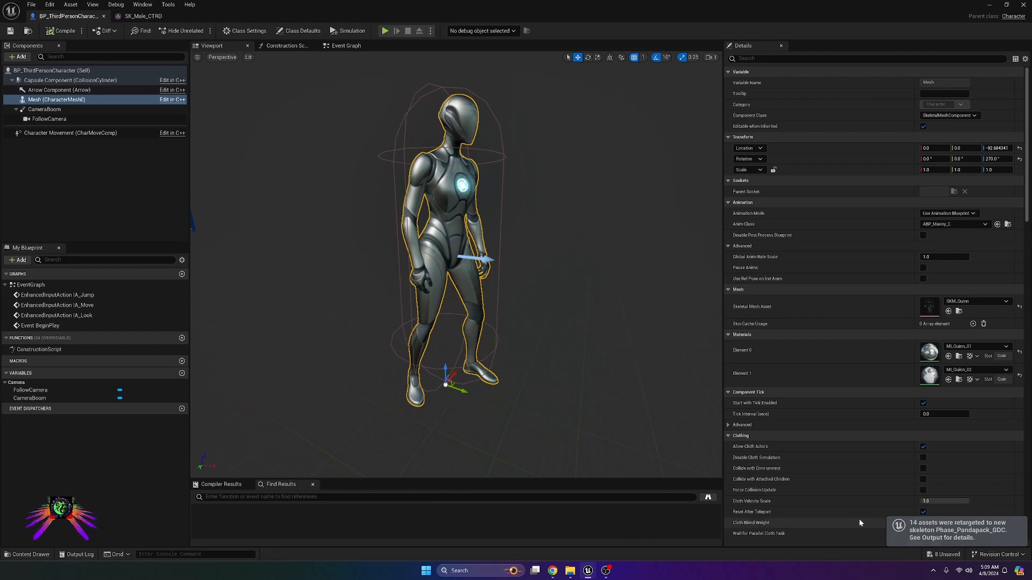
# - Open the ParagonPhase/Retagets folder in the project content to review the exported assets
pyautogui.moveTo(571, 574)
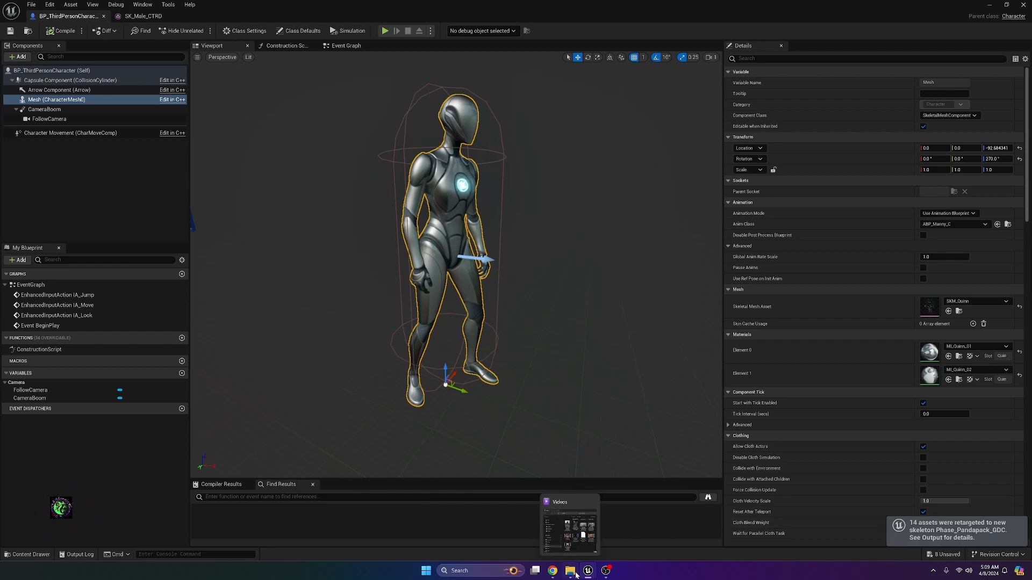
pyautogui.click(41, 555)
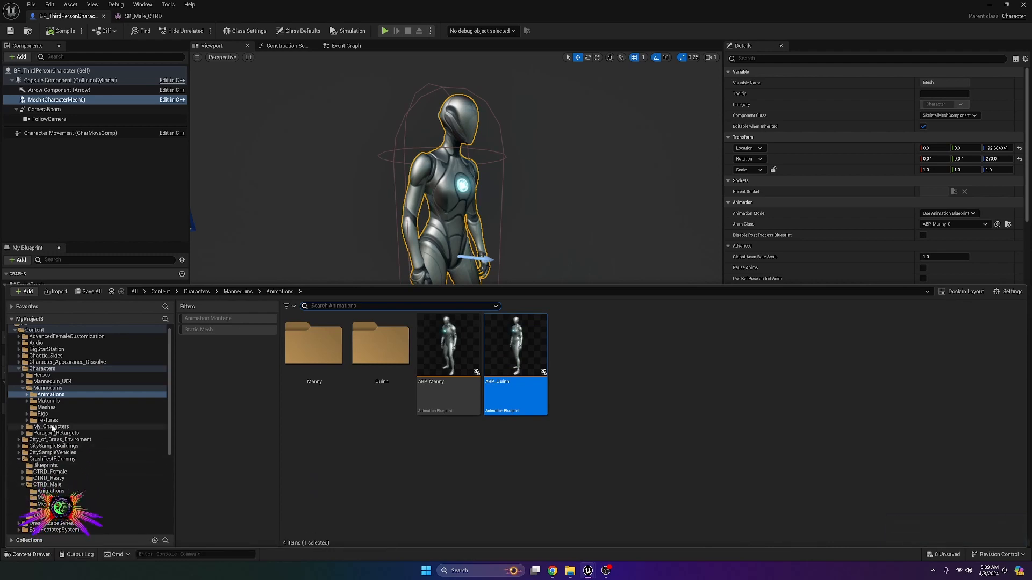
pyautogui.scroll(-3, 78, 440)
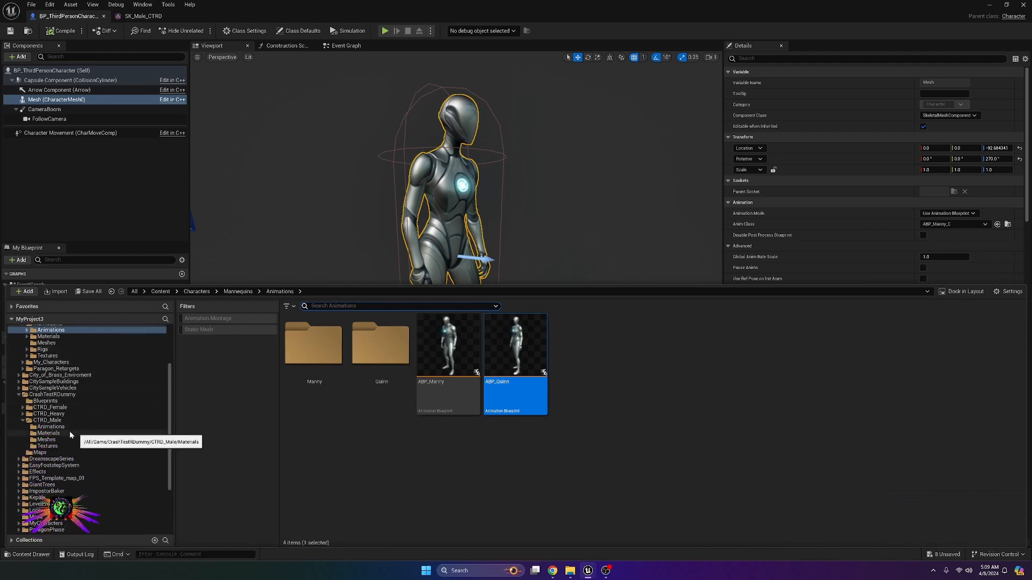
pyautogui.scroll(-3, 68, 432)
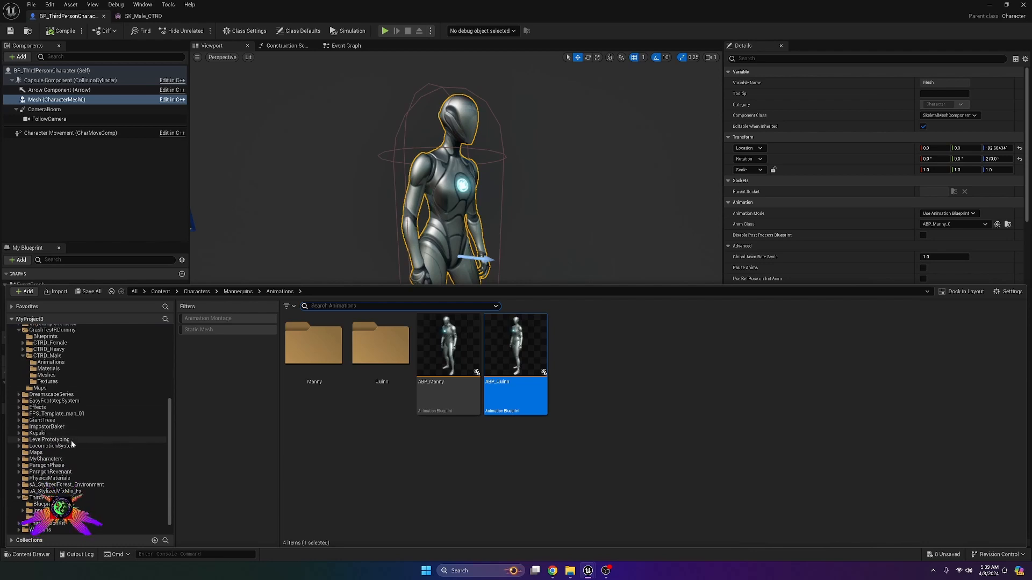
pyautogui.scroll(-1, 70, 438)
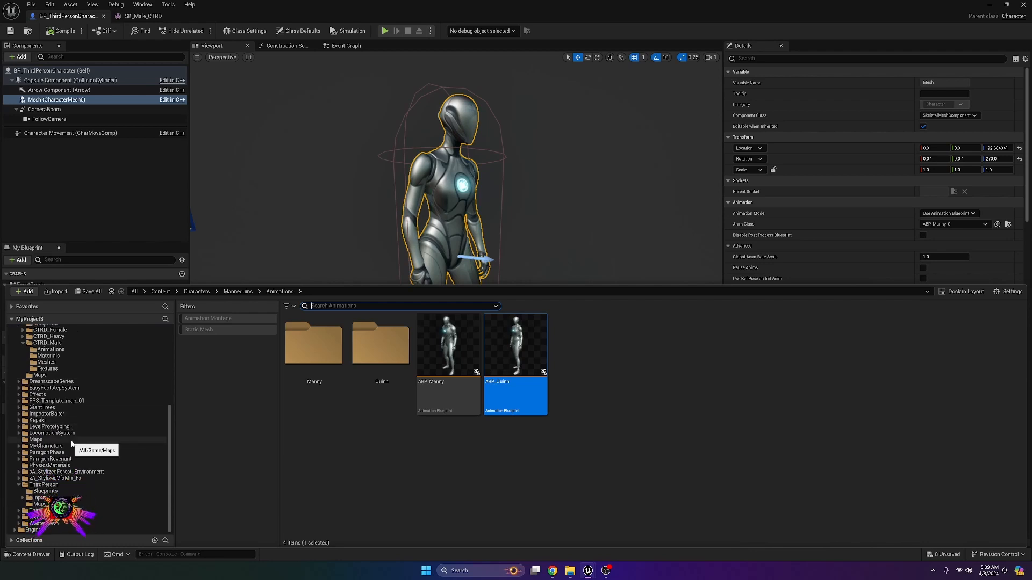
pyautogui.click(19, 454)
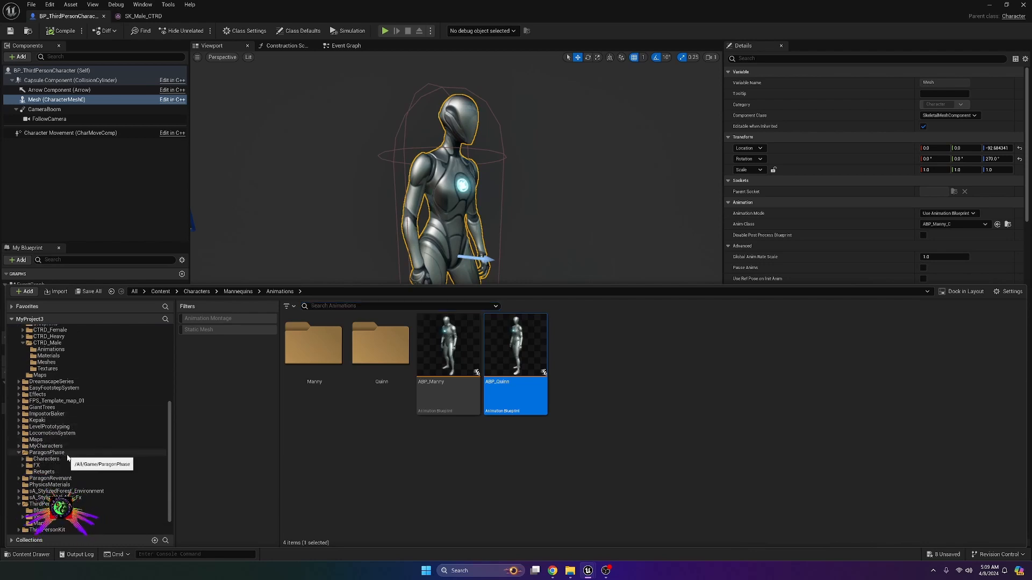
pyautogui.click(44, 472)
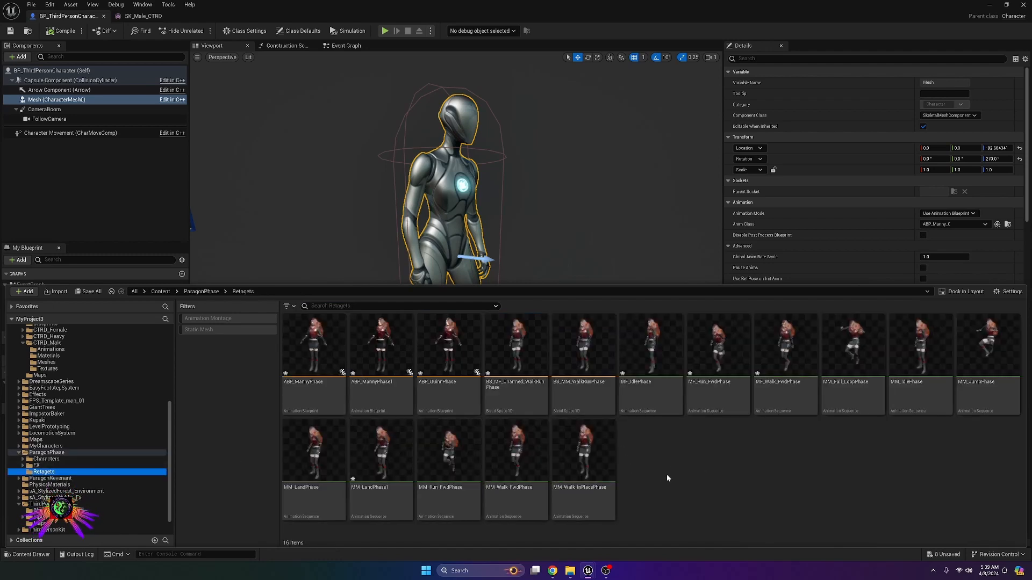
# - Open the retargeted MF_Run_FwdPhase animation, view Phase's run from the front, and save the asset
pyautogui.doubleClick(712, 366)
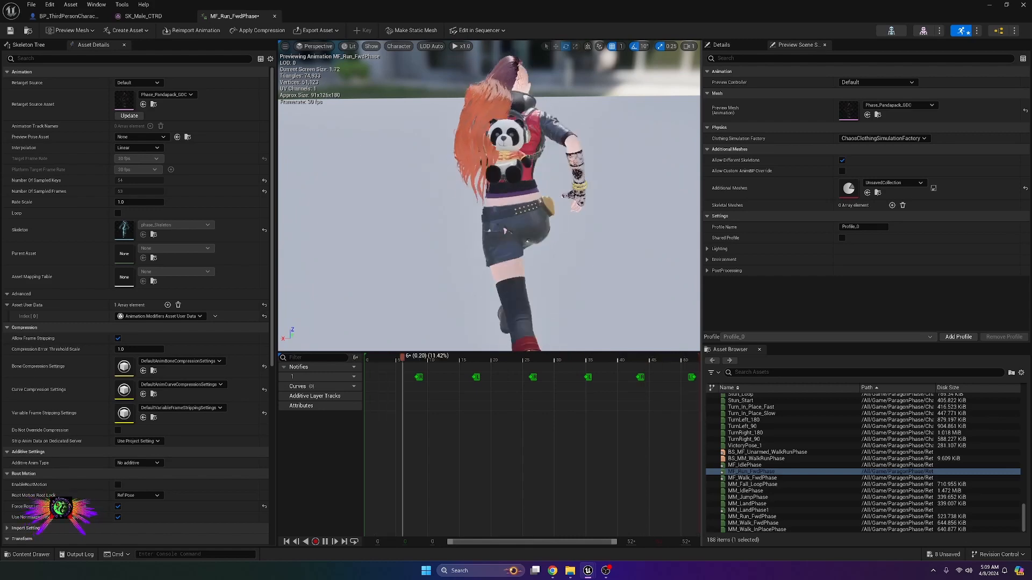
pyautogui.moveTo(489, 196); pyautogui.dragTo(551, 204, button='right')
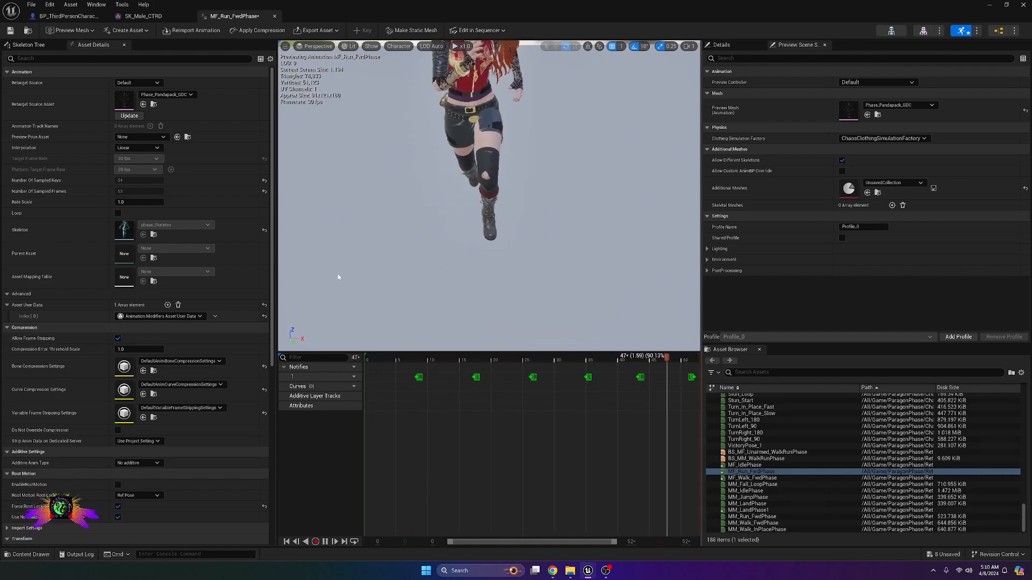
pyautogui.click(37, 556)
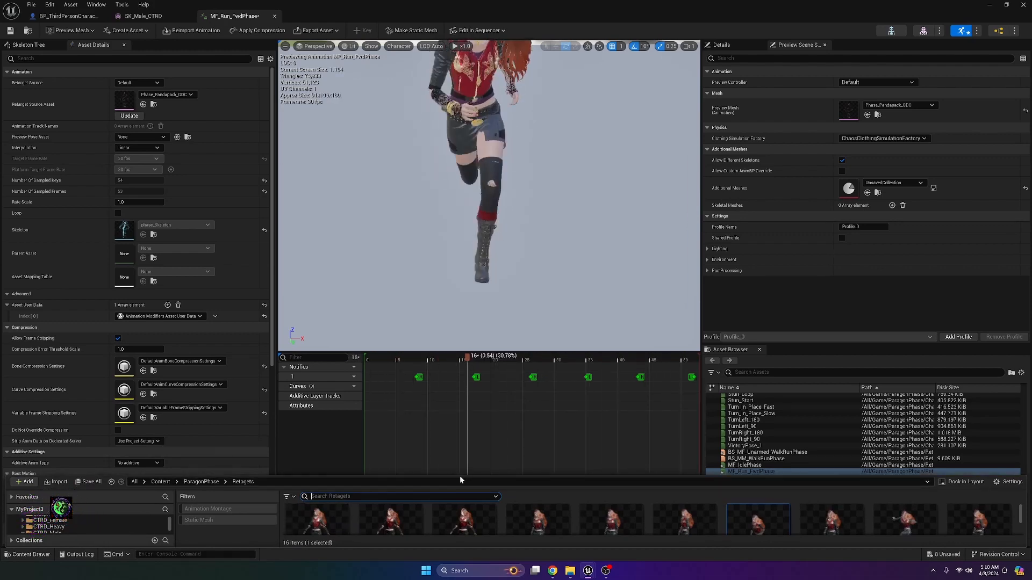
pyautogui.moveTo(456, 474); pyautogui.dragTo(450, 289)
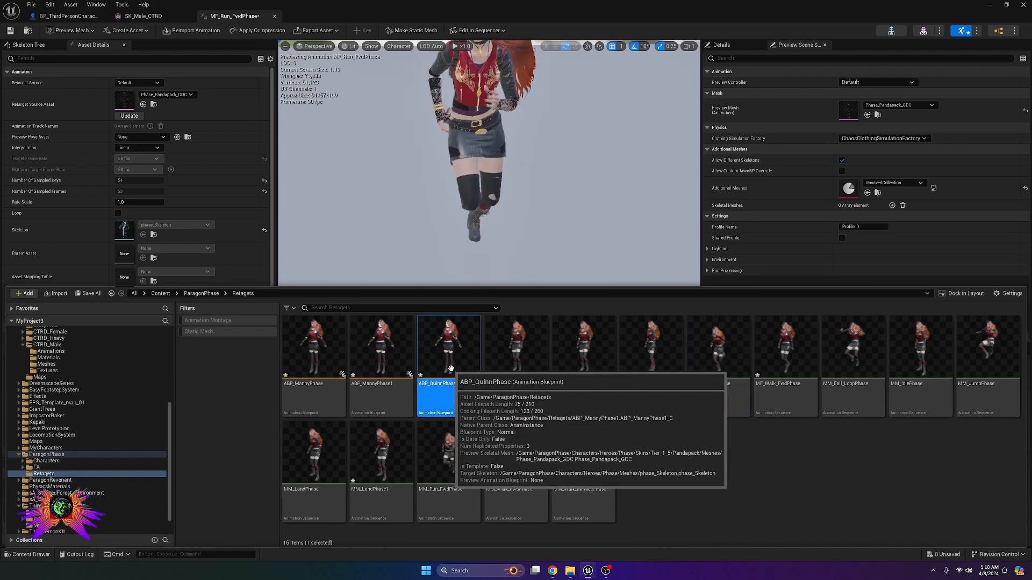
pyautogui.click(11, 31)
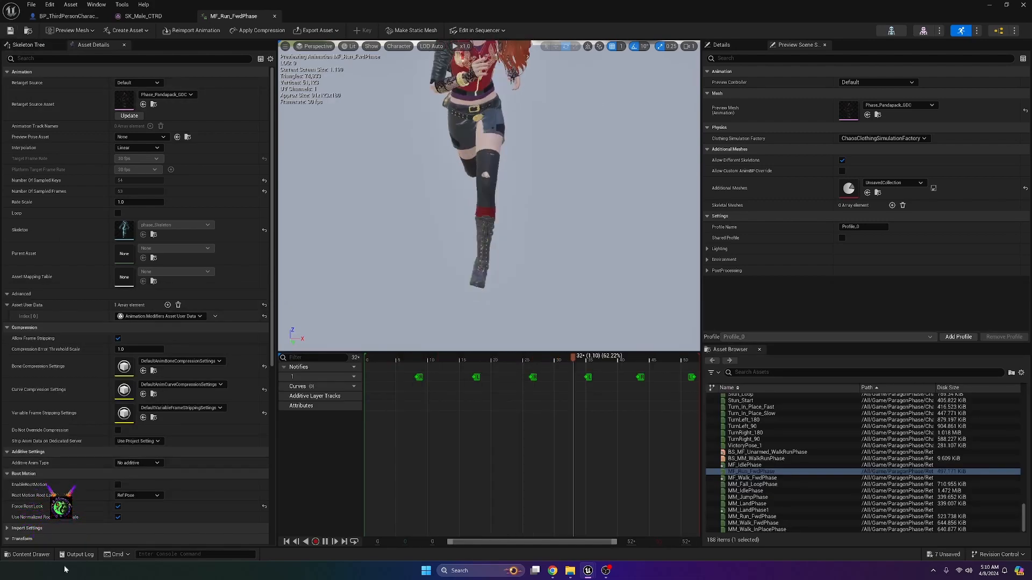
# - Recheck the retargeted assets in the Retagets folder and return to the BP_ThirdPersonCharacter blueprint
pyautogui.click(33, 555)
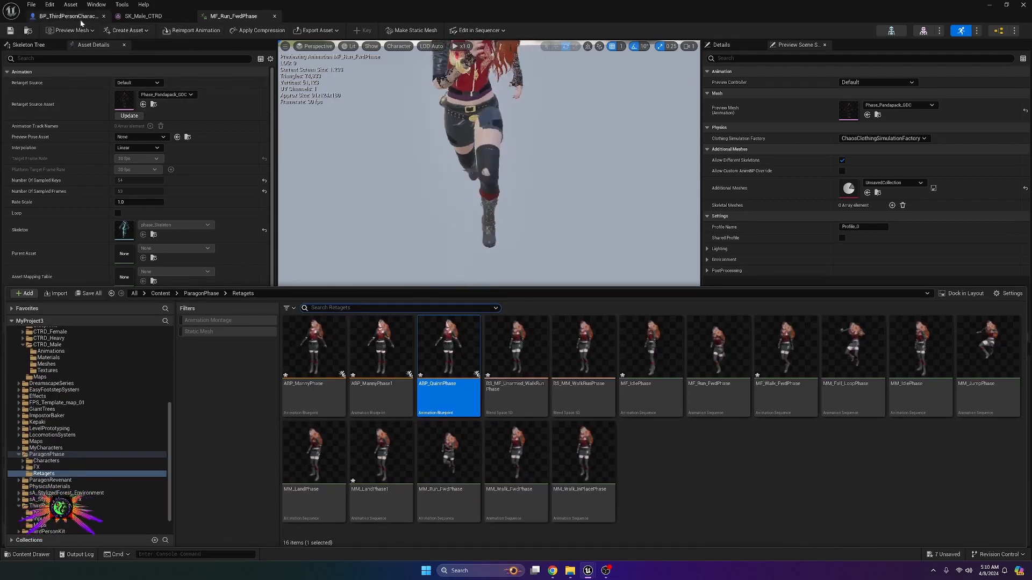
pyautogui.click(222, 22)
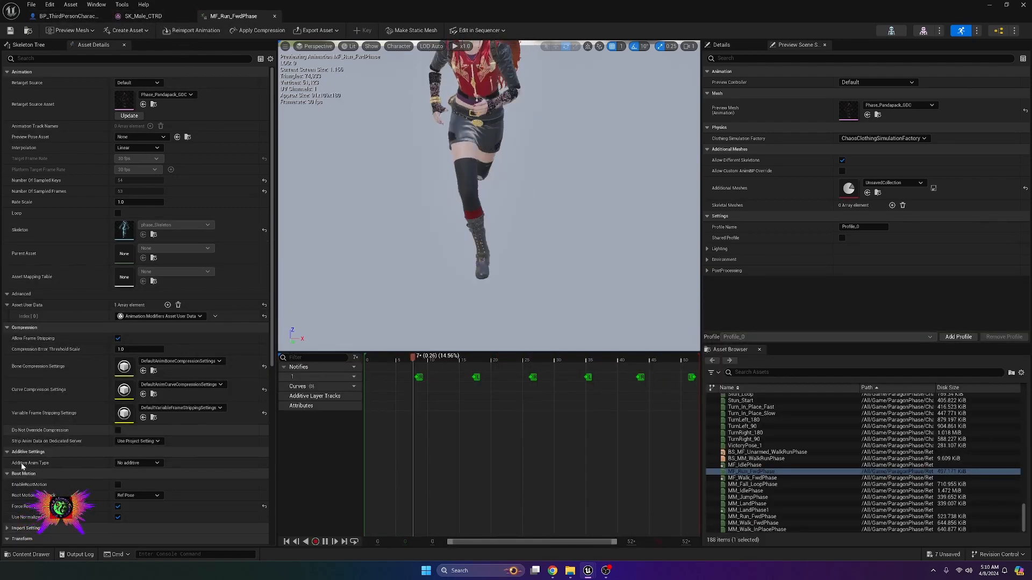
pyautogui.click(27, 554)
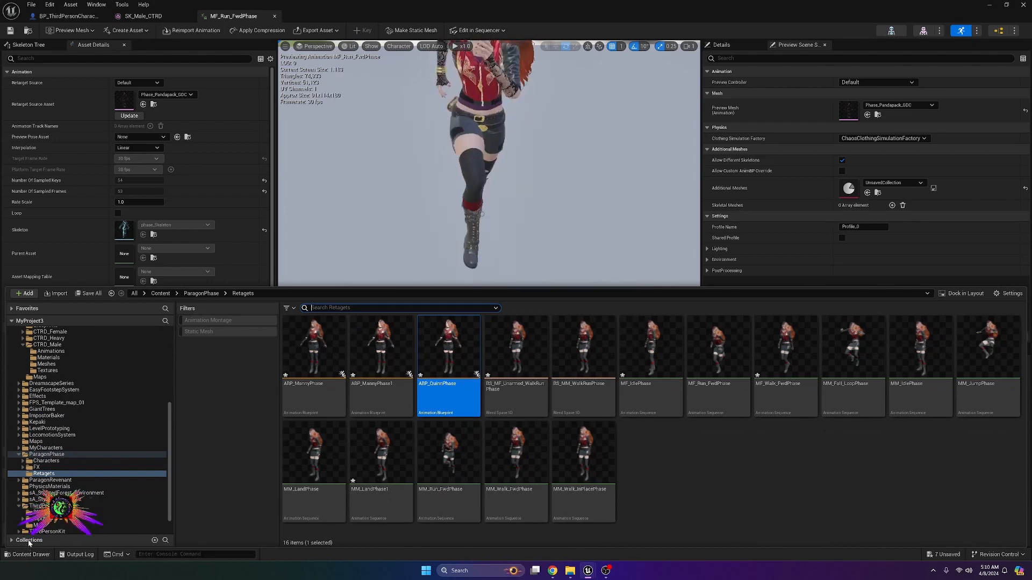
pyautogui.click(68, 16)
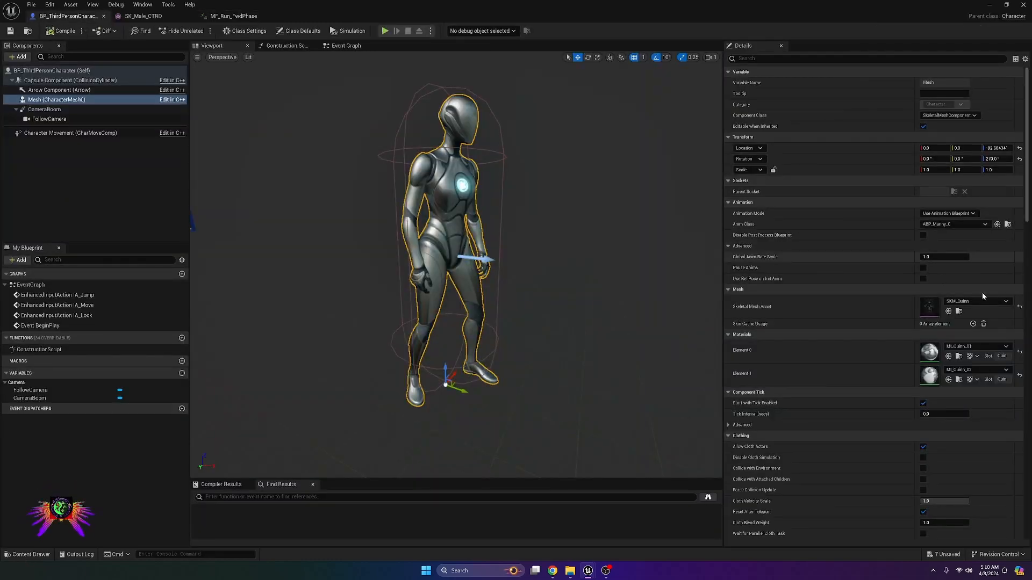
# - Set up a retarget of ABP_Quinn from SKM_Quinn_Simple with Phase_Pandapack_GDC as the target skeletal mesh
pyautogui.click(1008, 224)
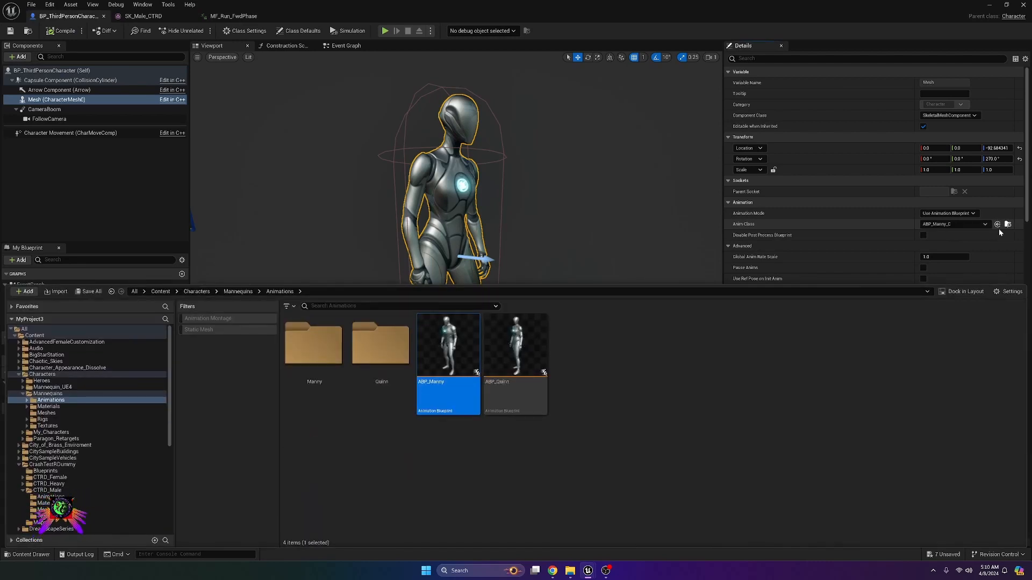
pyautogui.click(520, 358)
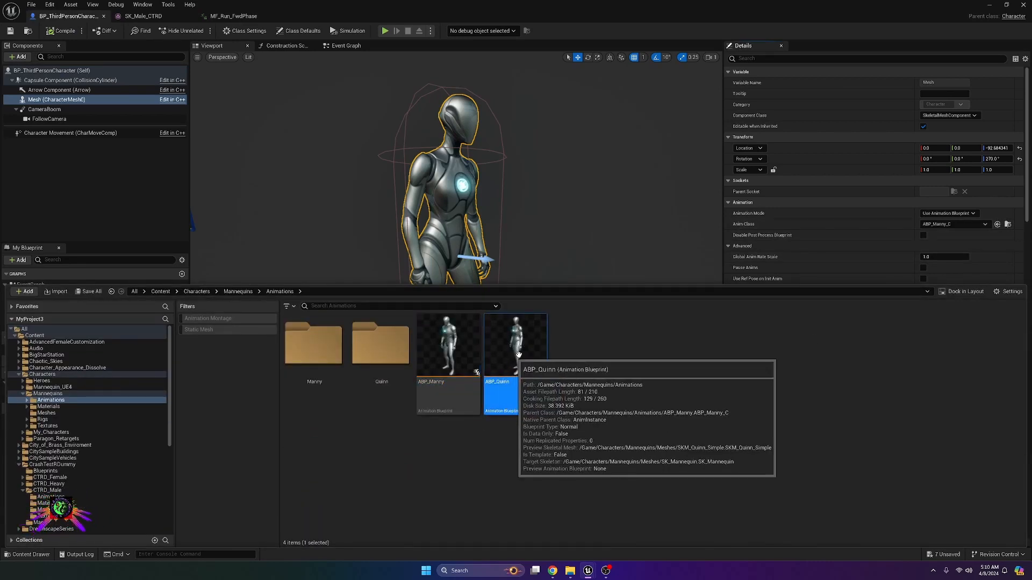
pyautogui.rightClick(524, 364)
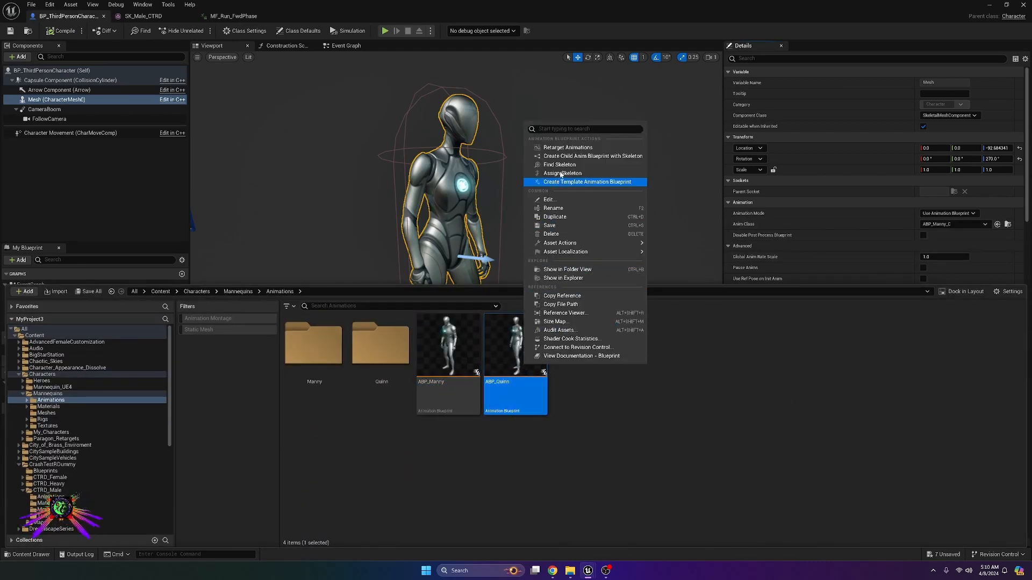
pyautogui.click(569, 147)
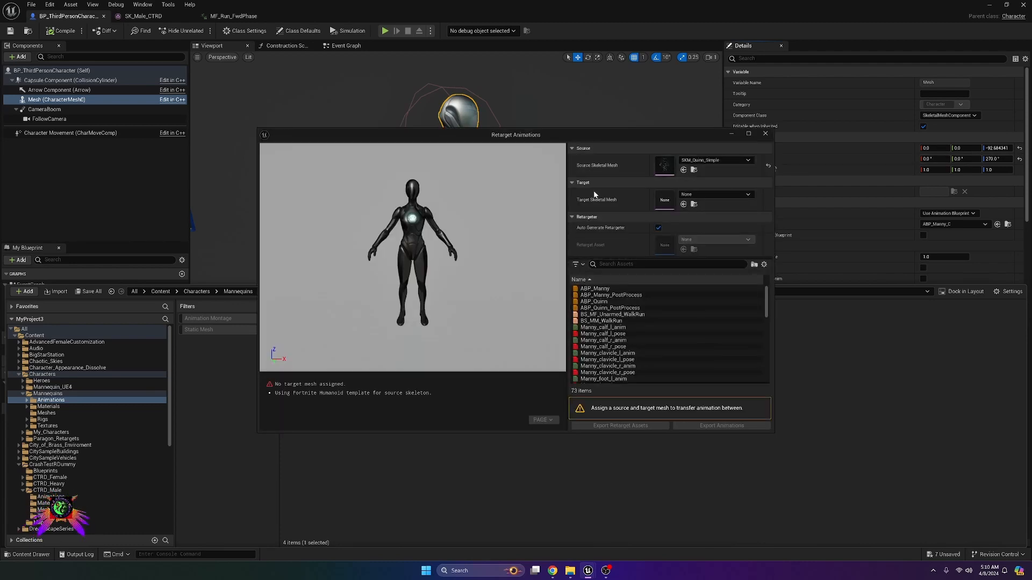
pyautogui.click(606, 302)
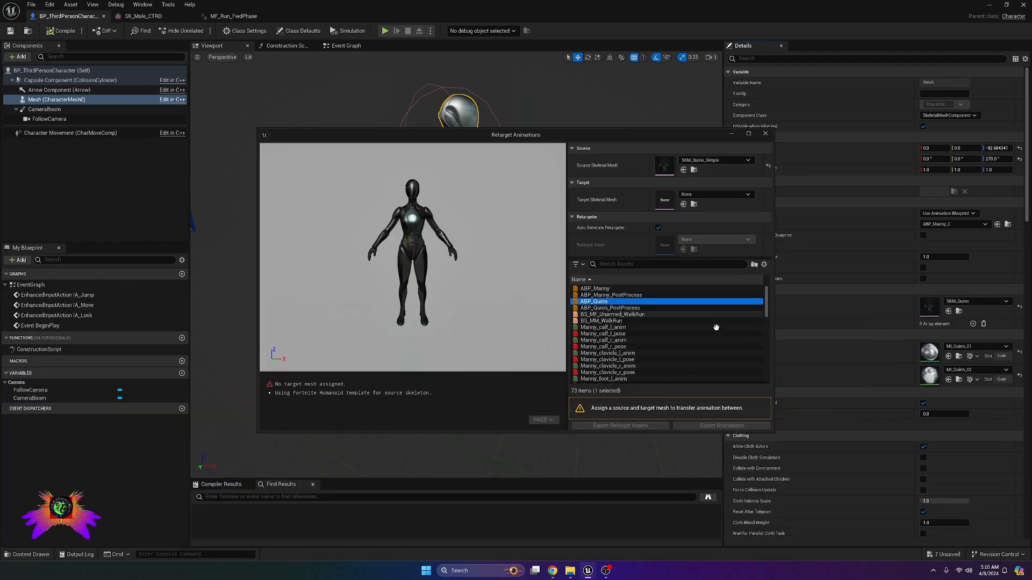
pyautogui.click(694, 195)
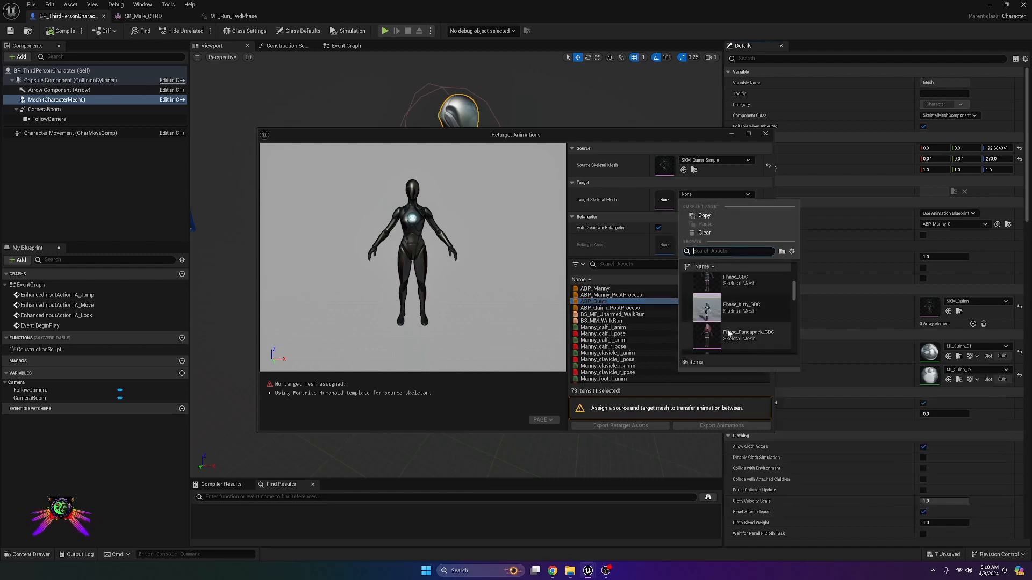
pyautogui.click(736, 346)
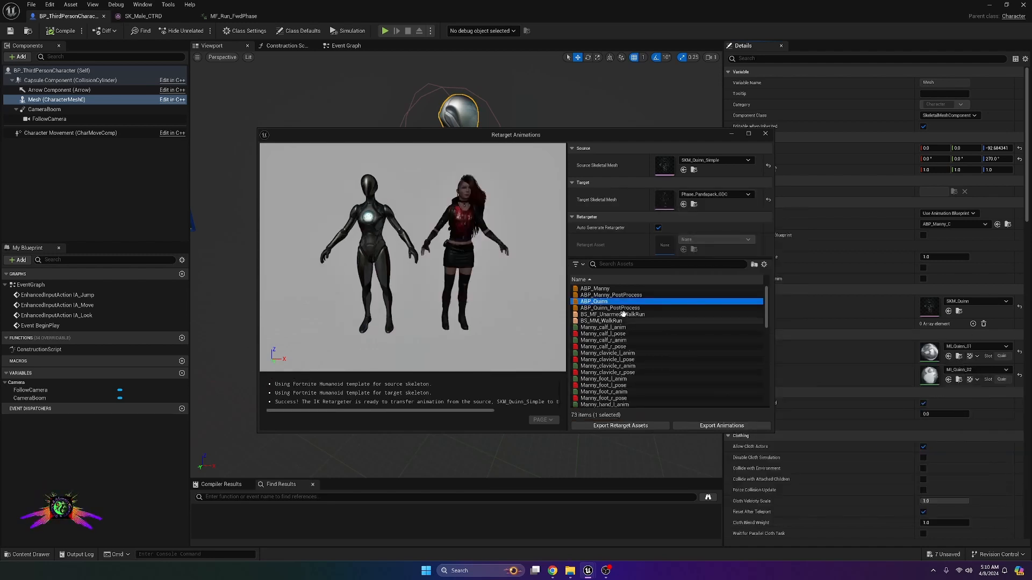
# - Export the retarget assets into a new folder named Rigs inside ParagonPhase
pyautogui.click(613, 428)
pyautogui.scroll(-8, 505, 301)
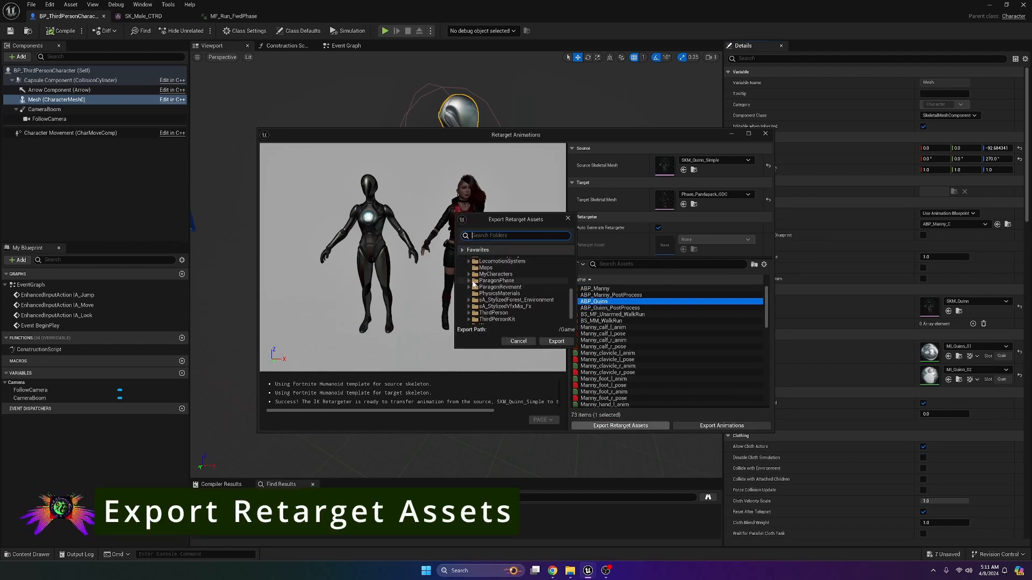
pyautogui.click(469, 281)
pyautogui.click(480, 282)
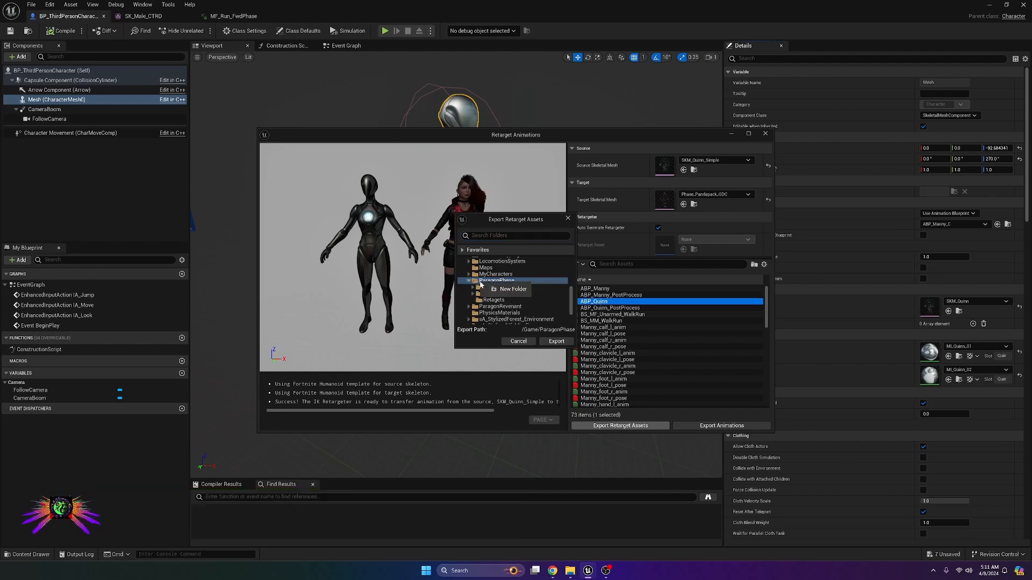
pyautogui.rightClick(492, 283)
pyautogui.click(501, 293)
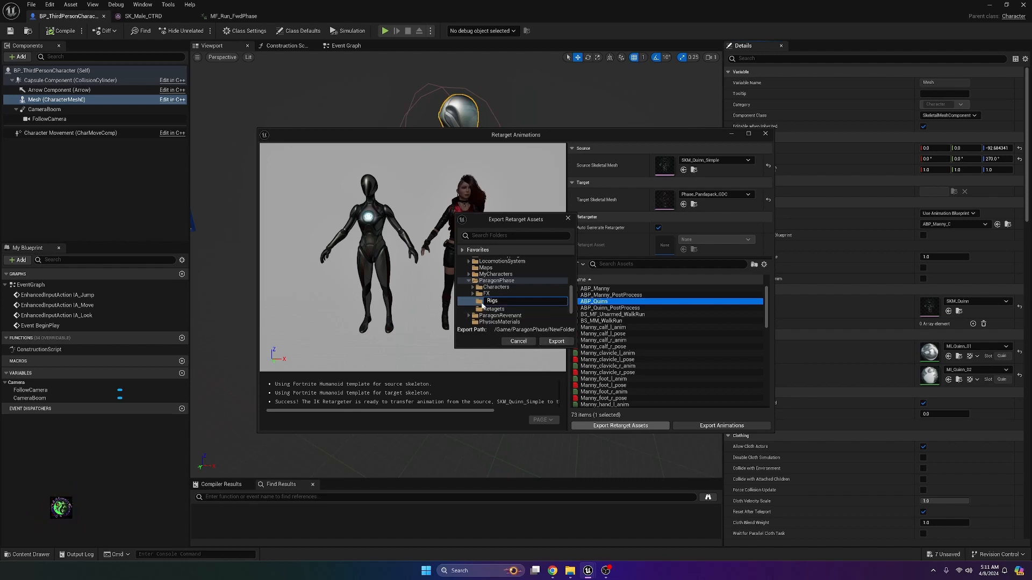
pyautogui.press('Return')
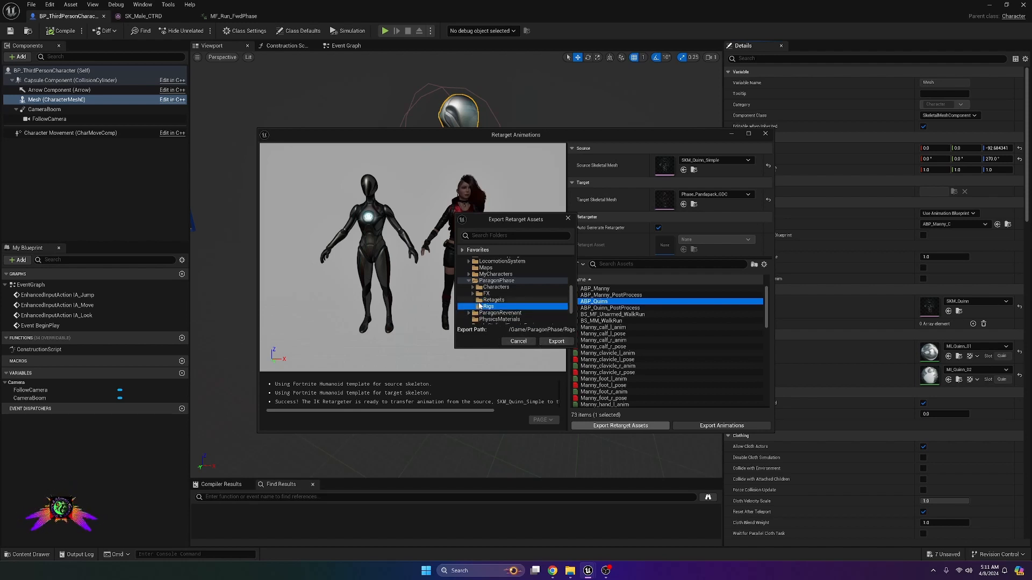
pyautogui.click(550, 343)
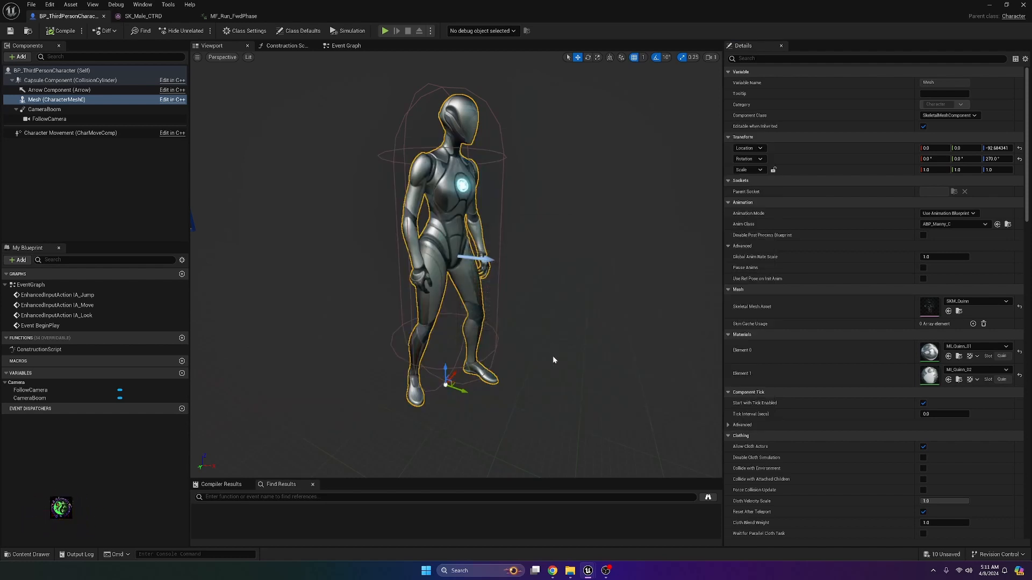
# - Open the ParagonPhase/Rigs folder in the project content and save the exported IK rigs and retargeter
pyautogui.click(28, 554)
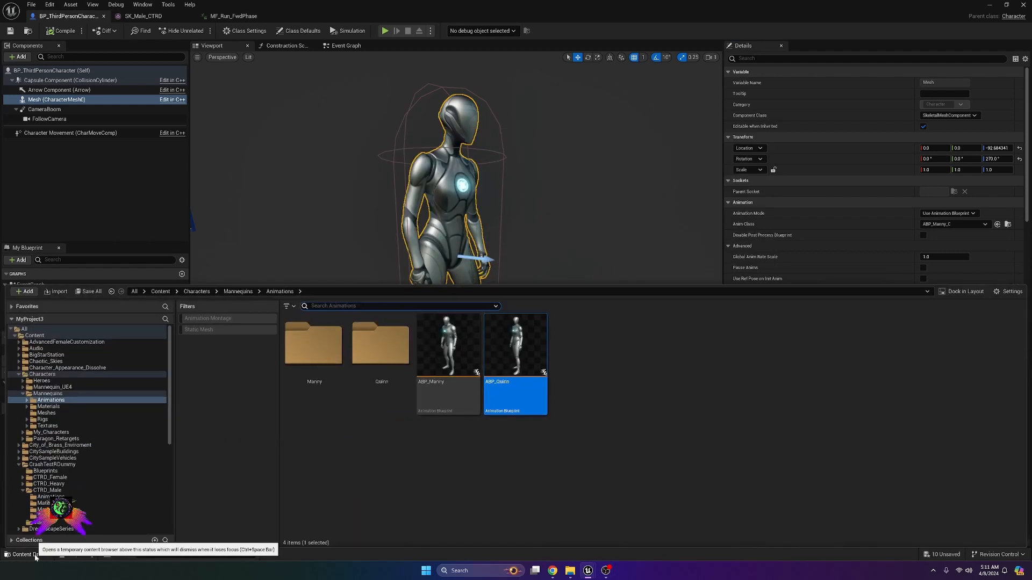
pyautogui.scroll(-5, 53, 483)
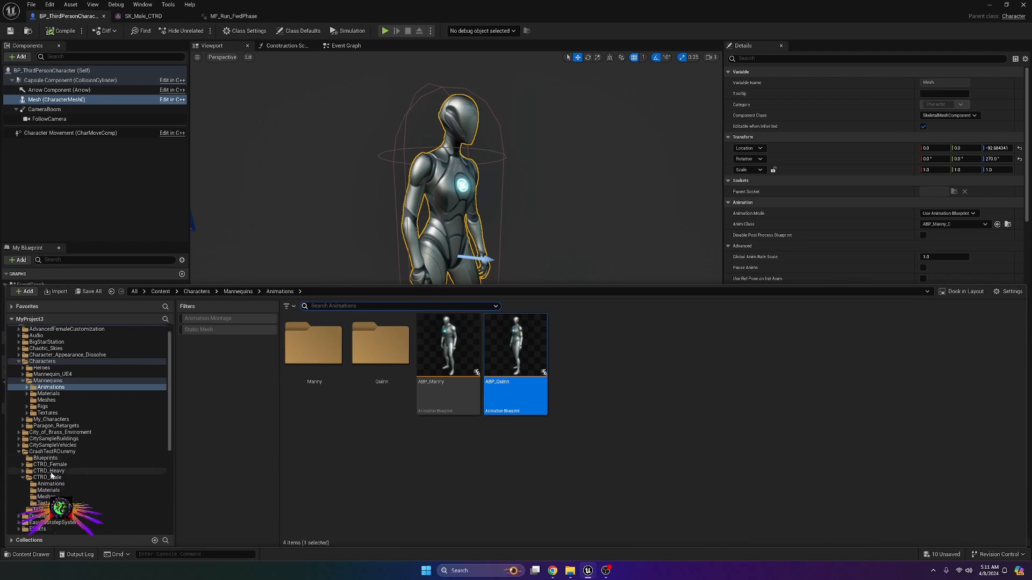
pyautogui.scroll(-4, 53, 484)
pyautogui.click(59, 508)
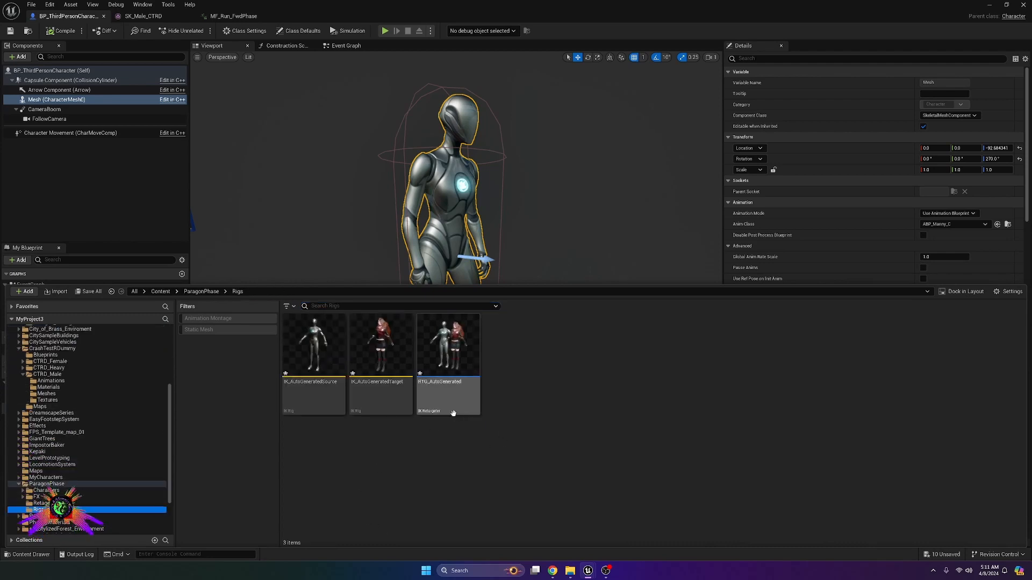
pyautogui.click(348, 446)
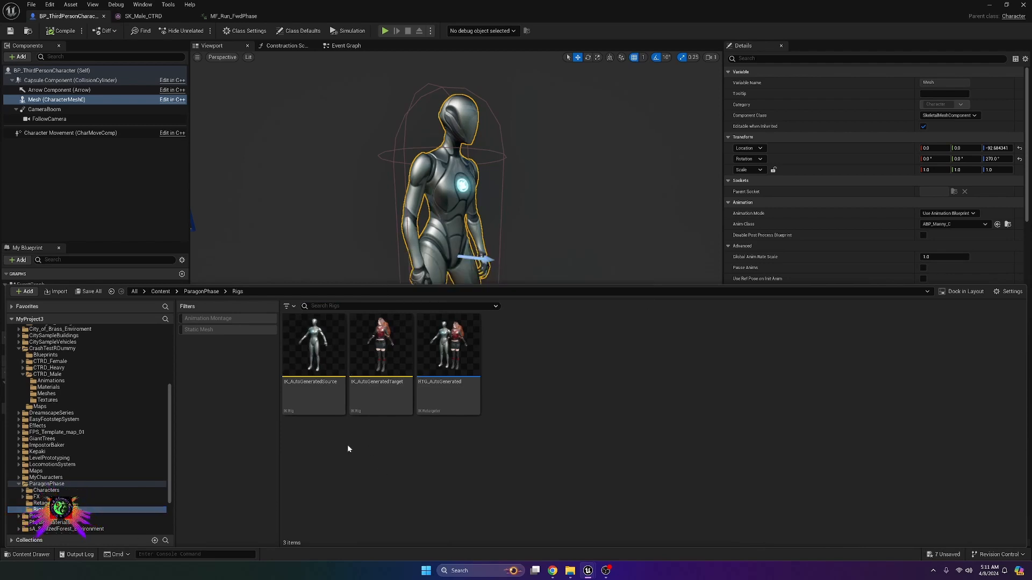
# - Open the IK_AutoGeneratedTarget rig and review its whole bone hierarchy with the assigned retarget chains
pyautogui.doubleClick(379, 370)
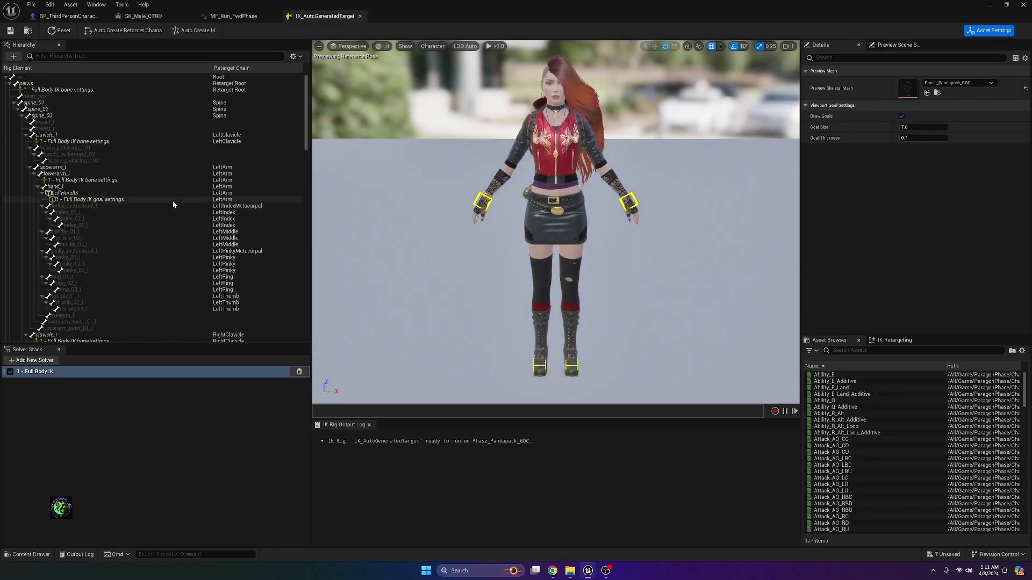
pyautogui.scroll(-5, 173, 207)
pyautogui.scroll(-10, 174, 214)
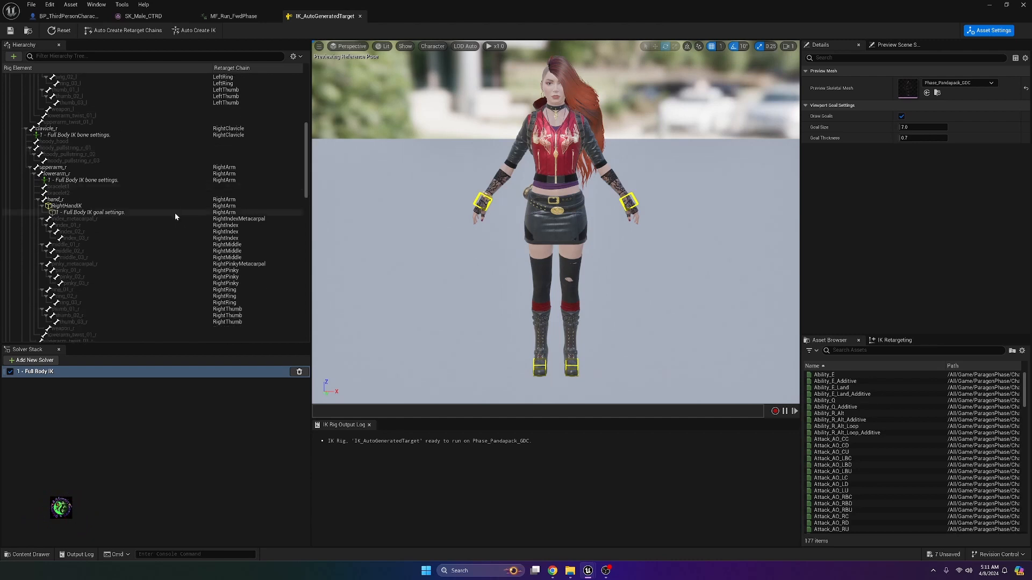
pyautogui.scroll(-15, 176, 218)
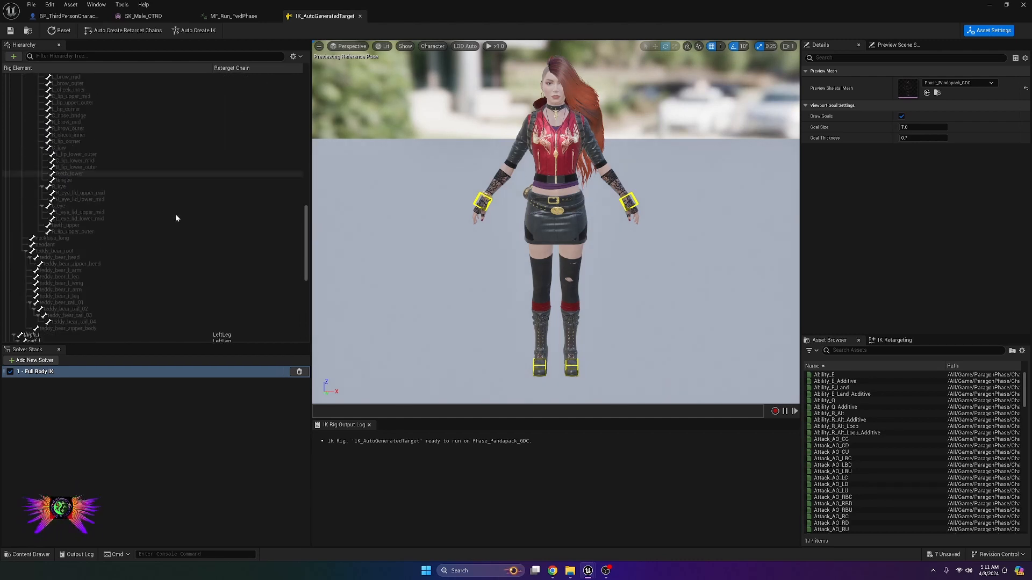
pyautogui.scroll(-3, 151, 255)
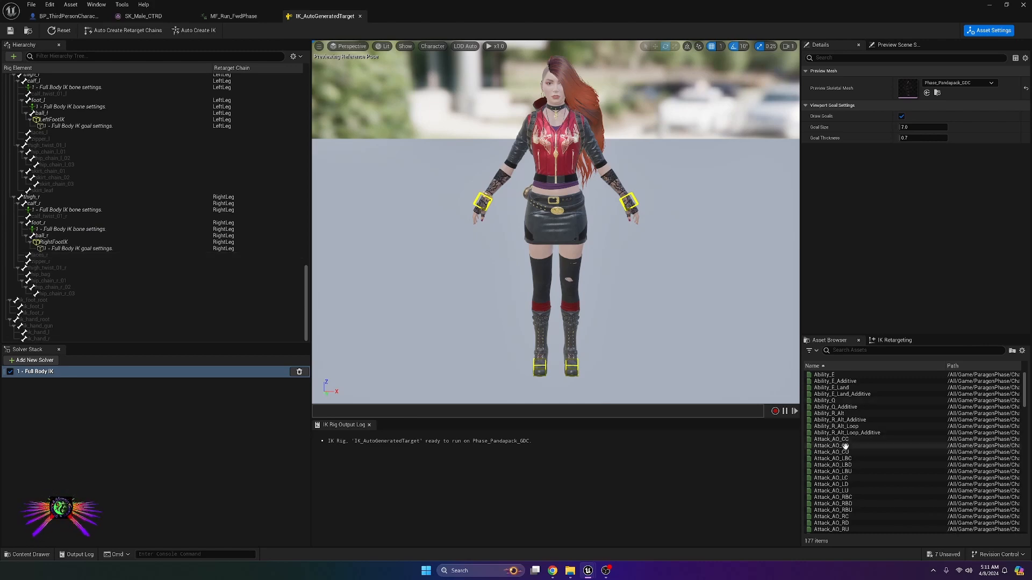
# - Preview the retargeted MF_Walk_FwdPhase and MM_LandPhase1 animations on the target IK rig
pyautogui.scroll(-5, 840, 440)
pyautogui.scroll(-10, 840, 440)
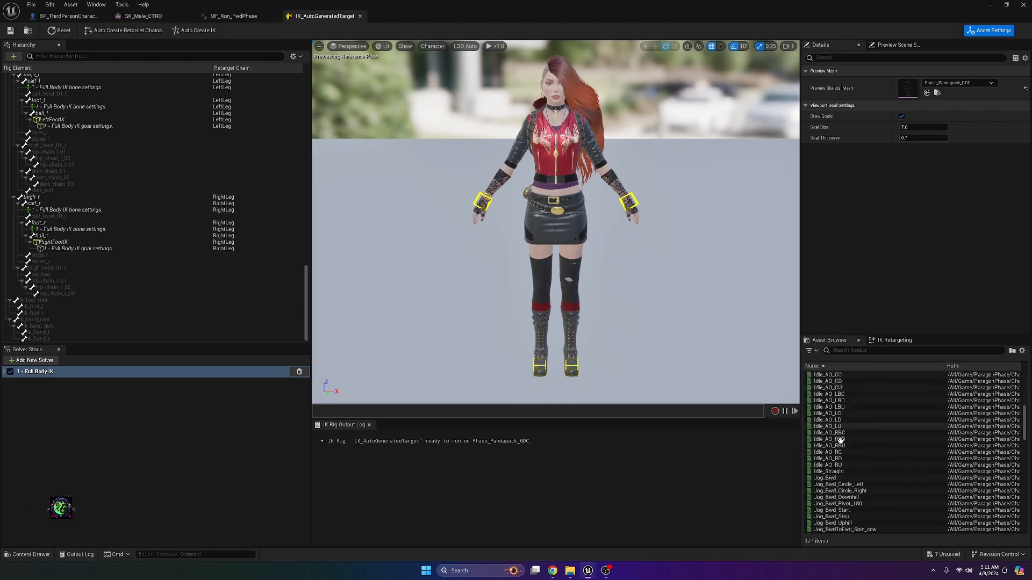
pyautogui.scroll(-5, 840, 440)
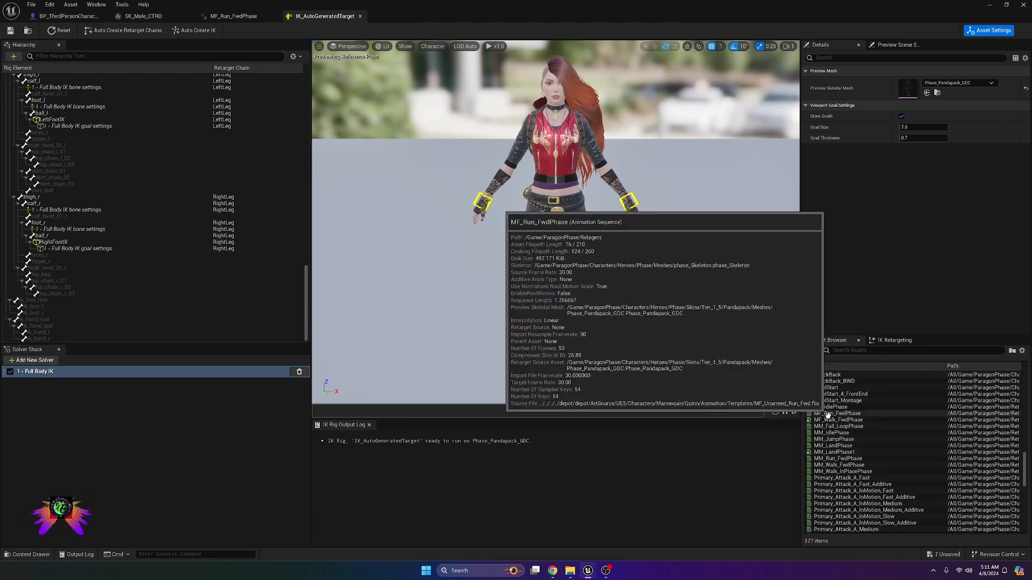
pyautogui.click(828, 419)
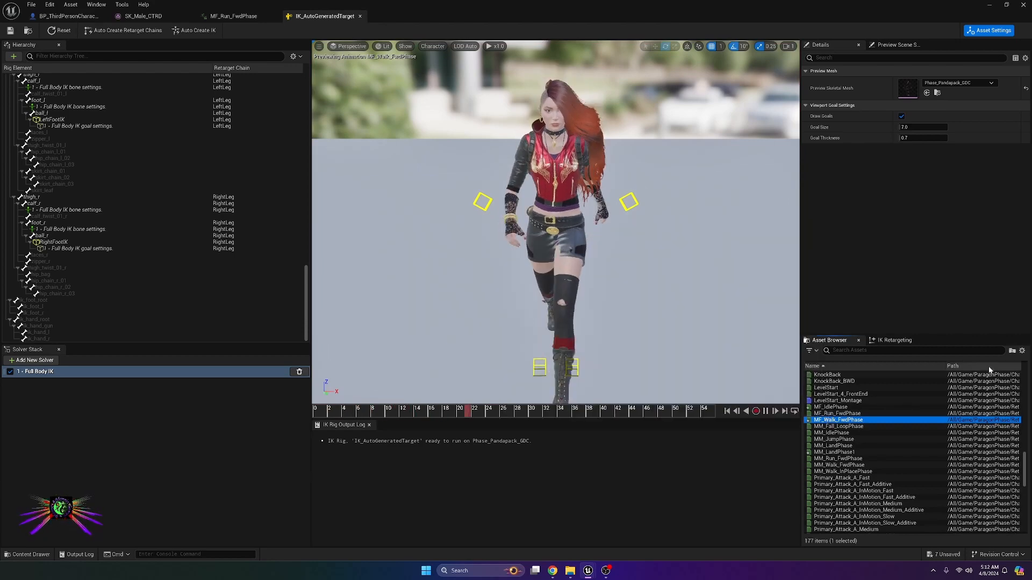
pyautogui.click(840, 452)
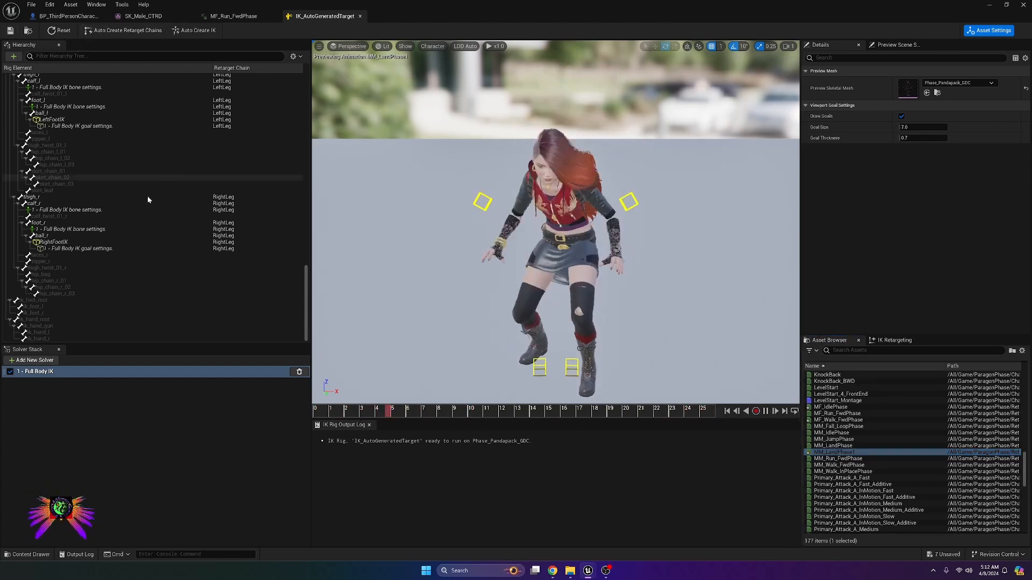
# - Return to the BP_ThirdPersonCharacter blueprint and set the Mesh component's skeletal mesh asset to Phase_GDC
pyautogui.click(235, 16)
pyautogui.click(68, 16)
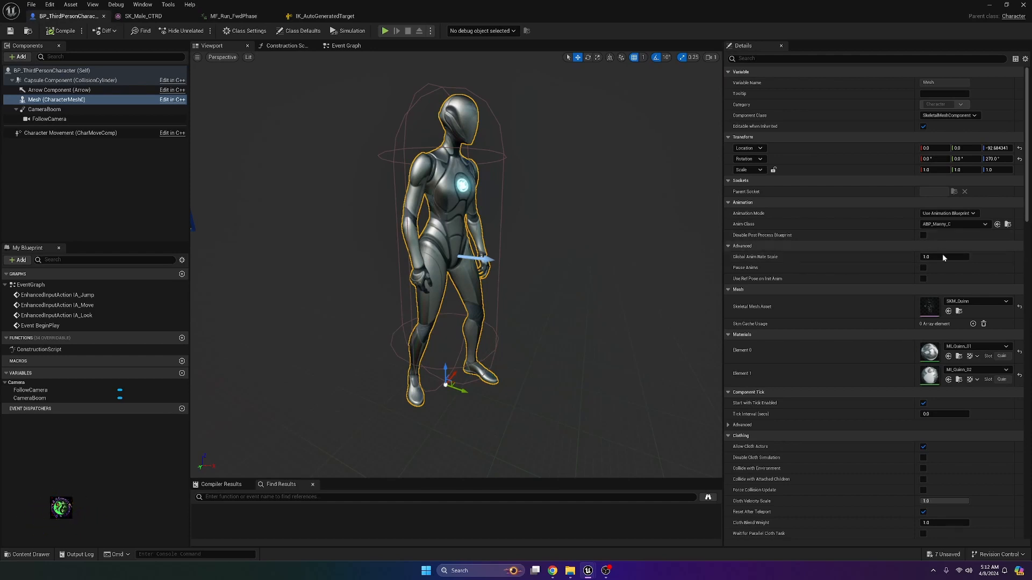
pyautogui.click(967, 302)
pyautogui.scroll(-5, 982, 430)
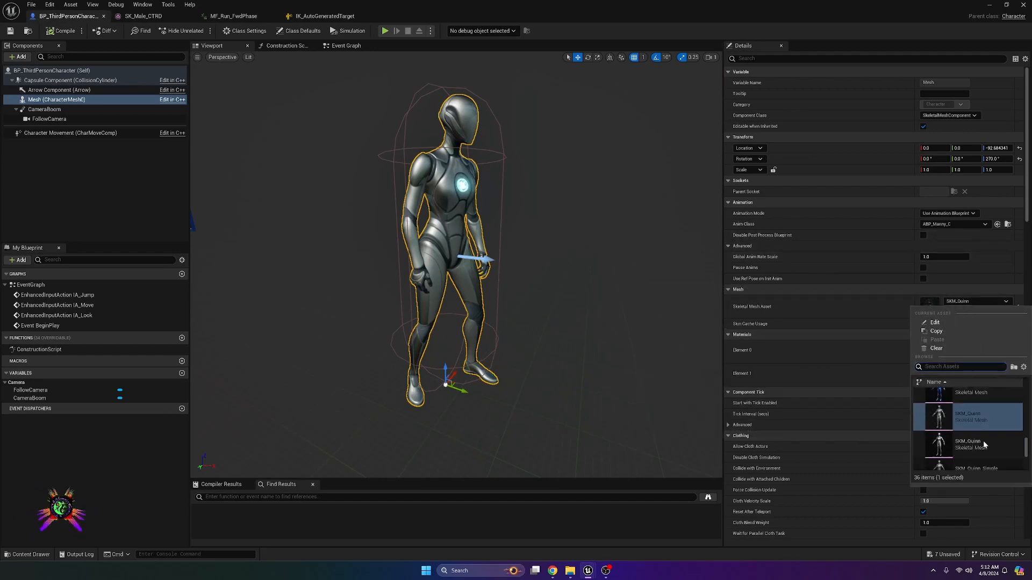
pyautogui.scroll(5, 979, 417)
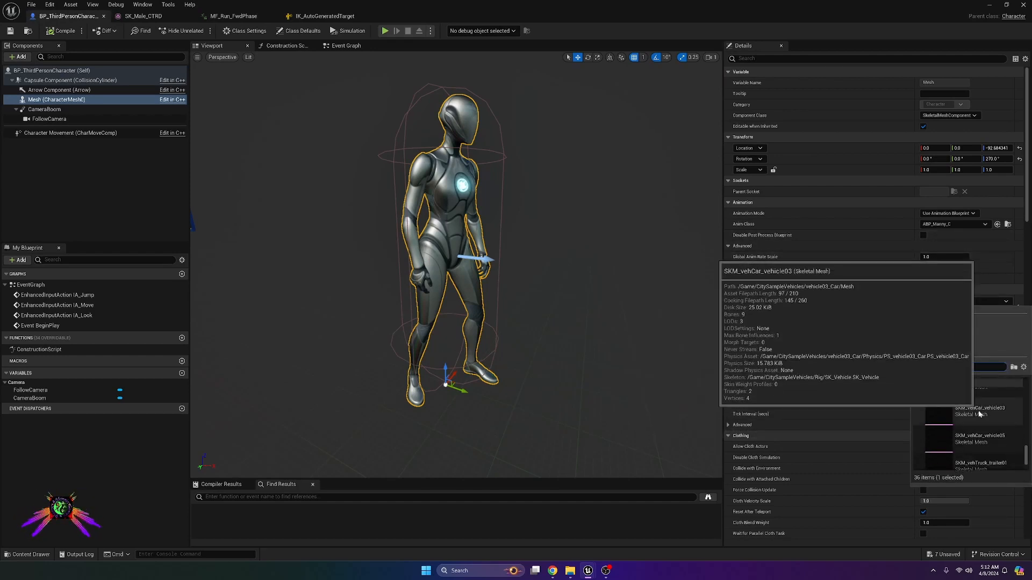
pyautogui.scroll(3, 979, 414)
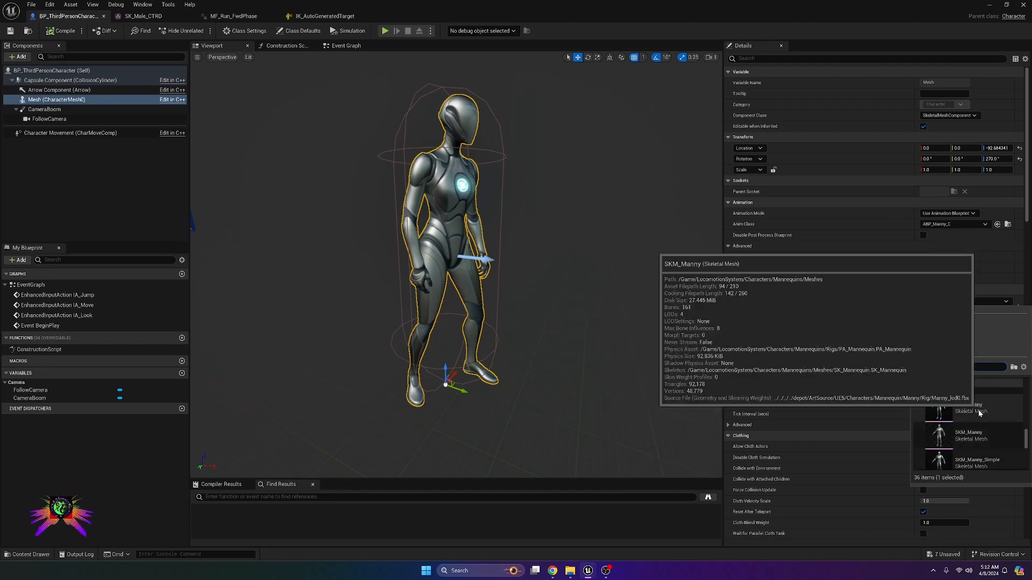
pyautogui.scroll(3, 978, 412)
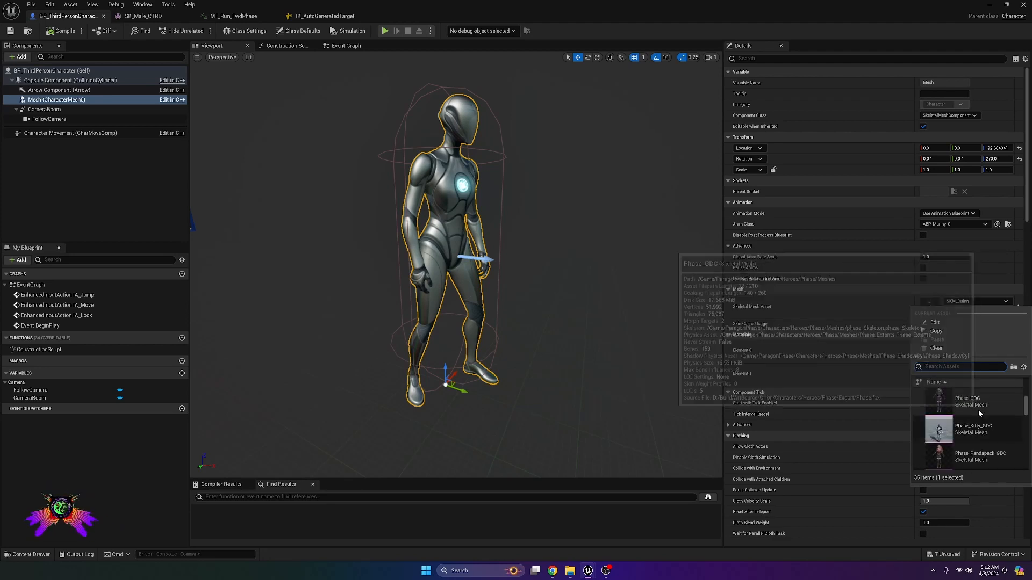
pyautogui.scroll(1, 978, 409)
pyautogui.moveTo(964, 405)
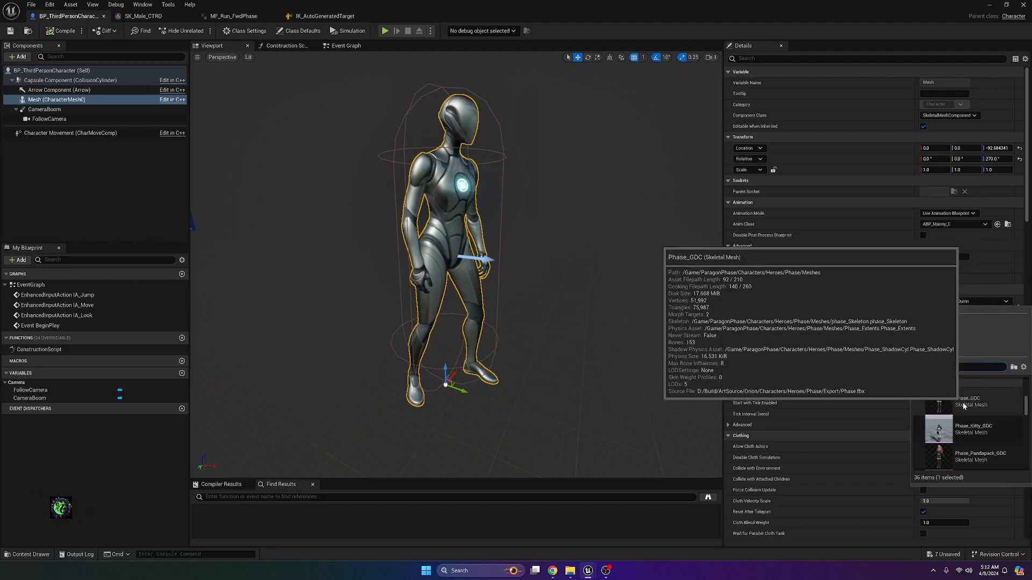
pyautogui.click(963, 404)
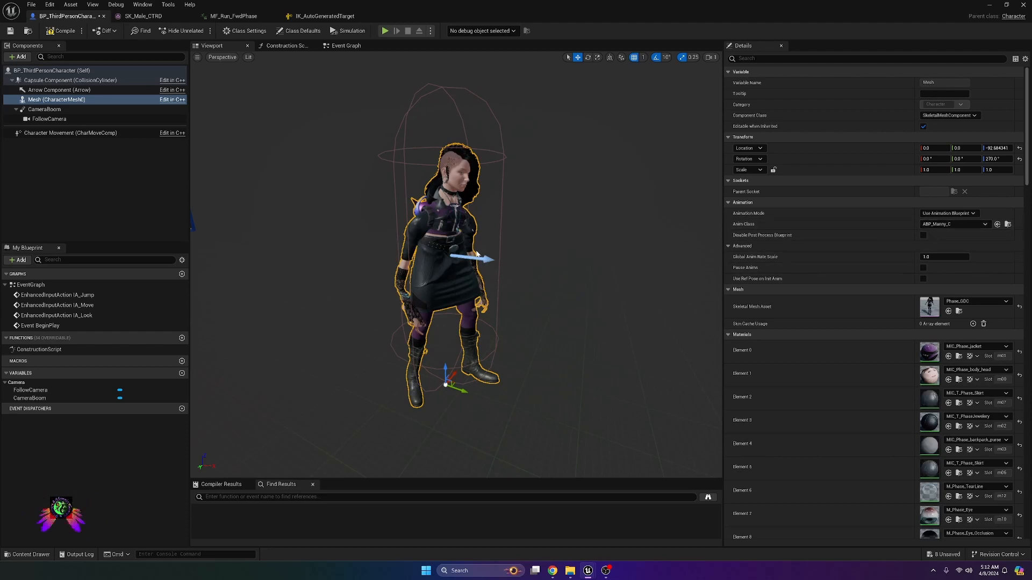
# - Set the mesh's anim class to ABP_QuinnPhase, compile the blueprint, and view the character from the front
pyautogui.click(968, 225)
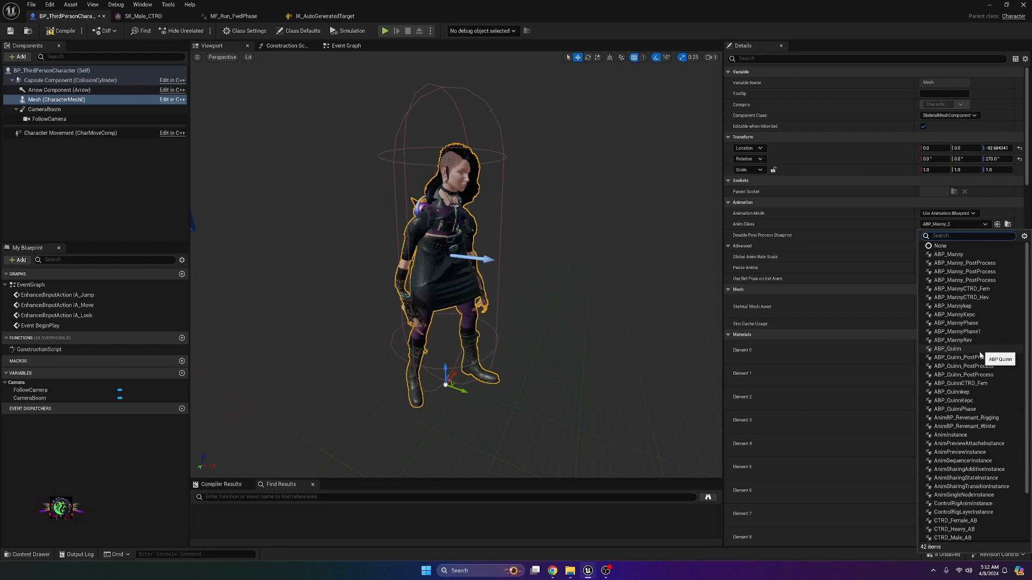
pyautogui.click(962, 409)
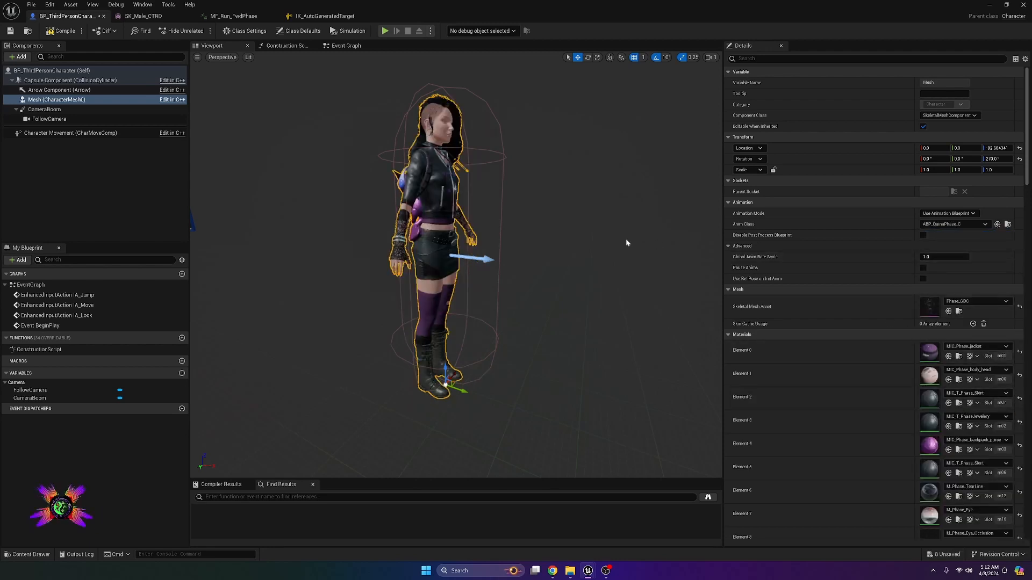
pyautogui.click(63, 32)
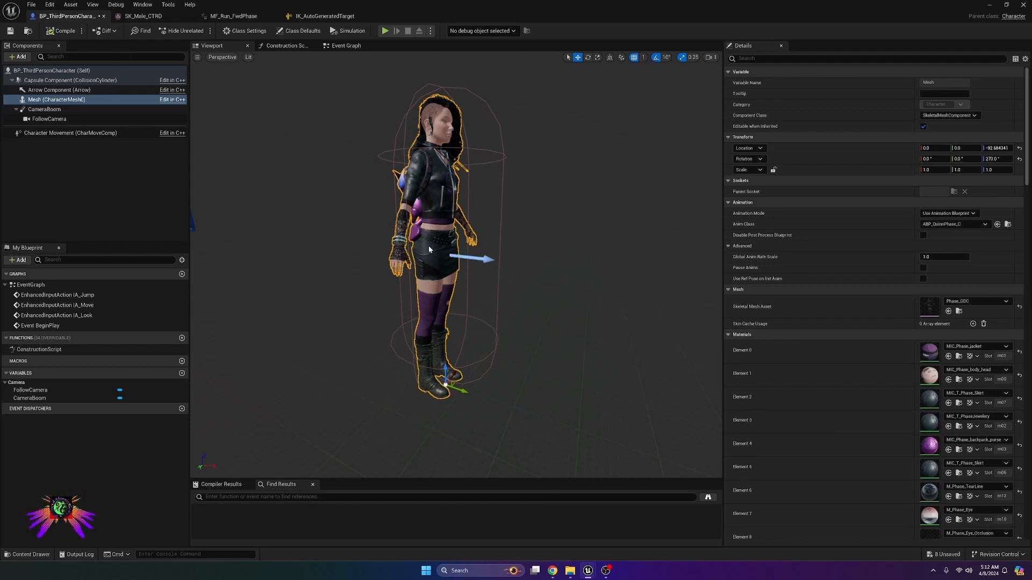
pyautogui.moveTo(456, 263); pyautogui.dragTo(312, 279, button='right')
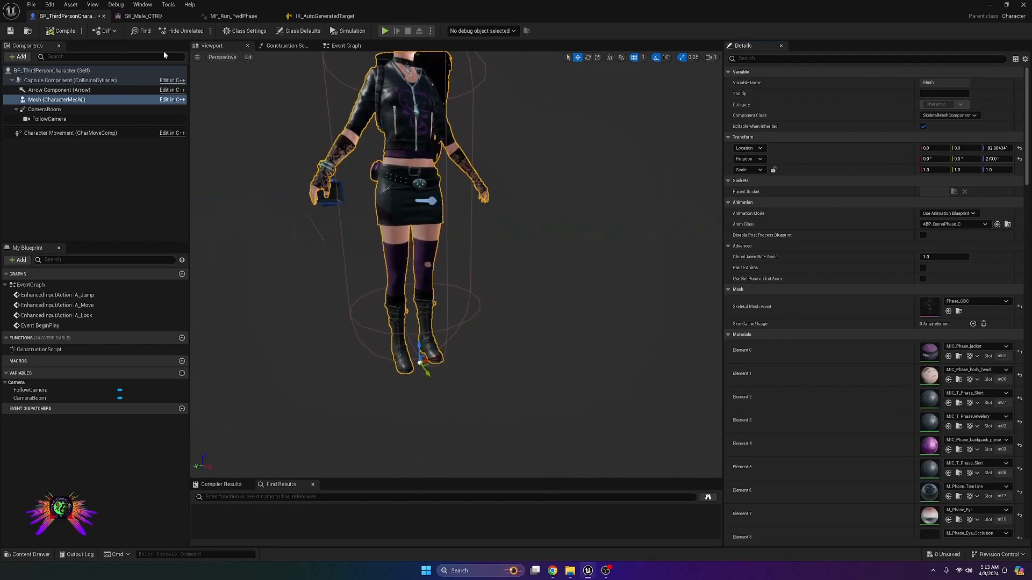
# - Locate the mesh's assigned ABP_QuinnPhase animation blueprint in the project content, open it, then compile and save it
pyautogui.scroll(-5, 350, 221)
pyautogui.scroll(2, 351, 221)
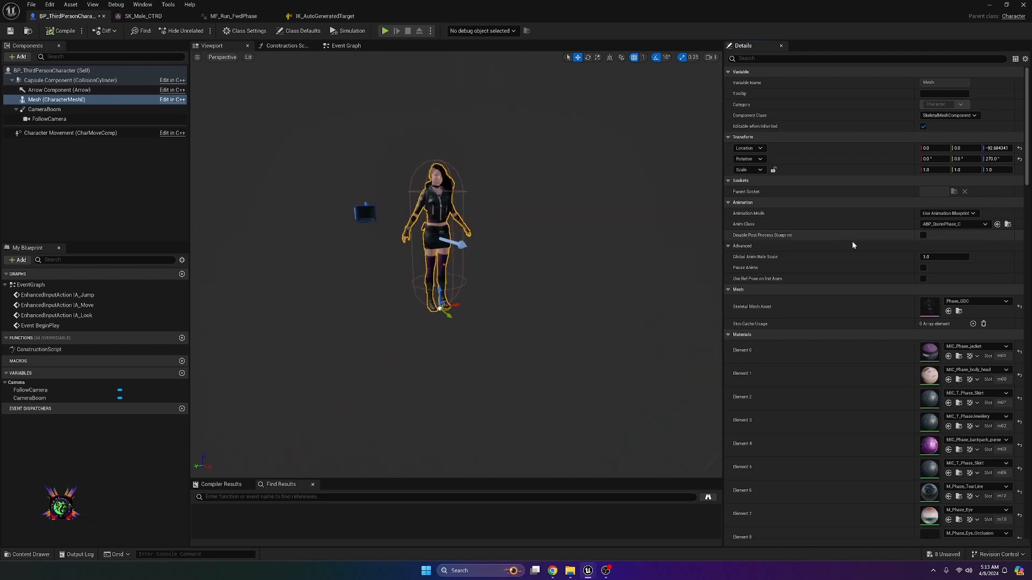
pyautogui.click(1007, 225)
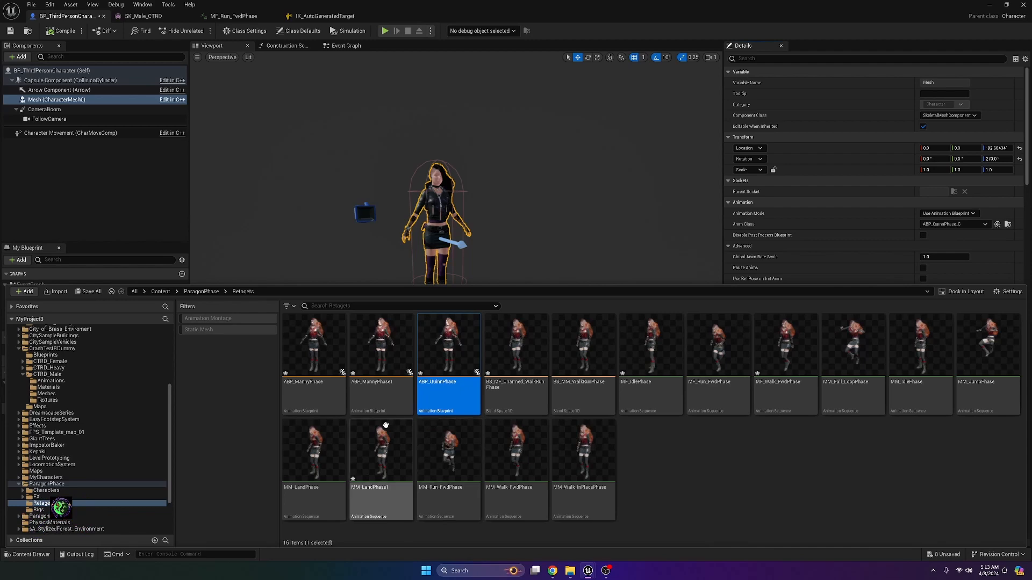
pyautogui.doubleClick(432, 356)
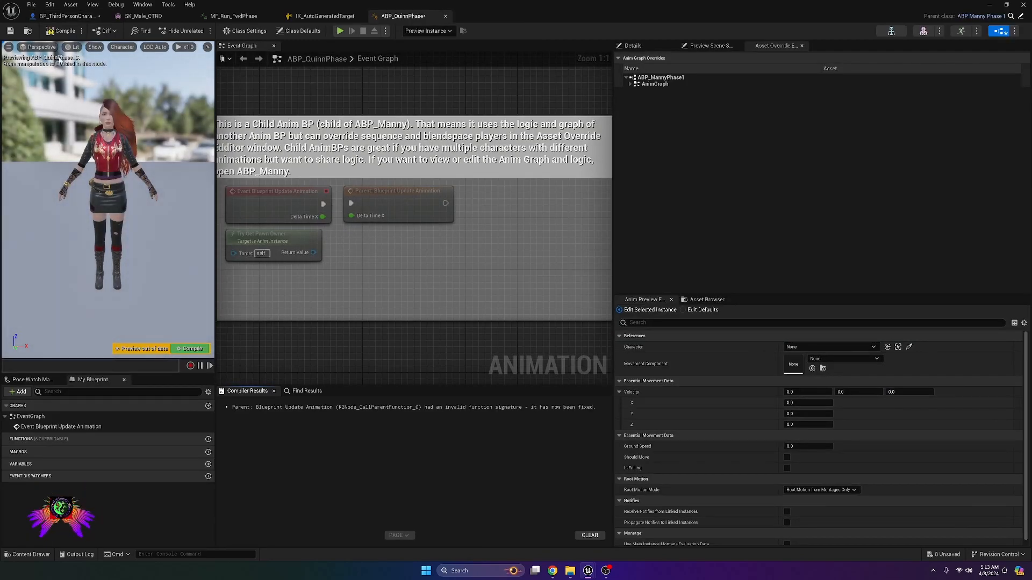
pyautogui.click(60, 30)
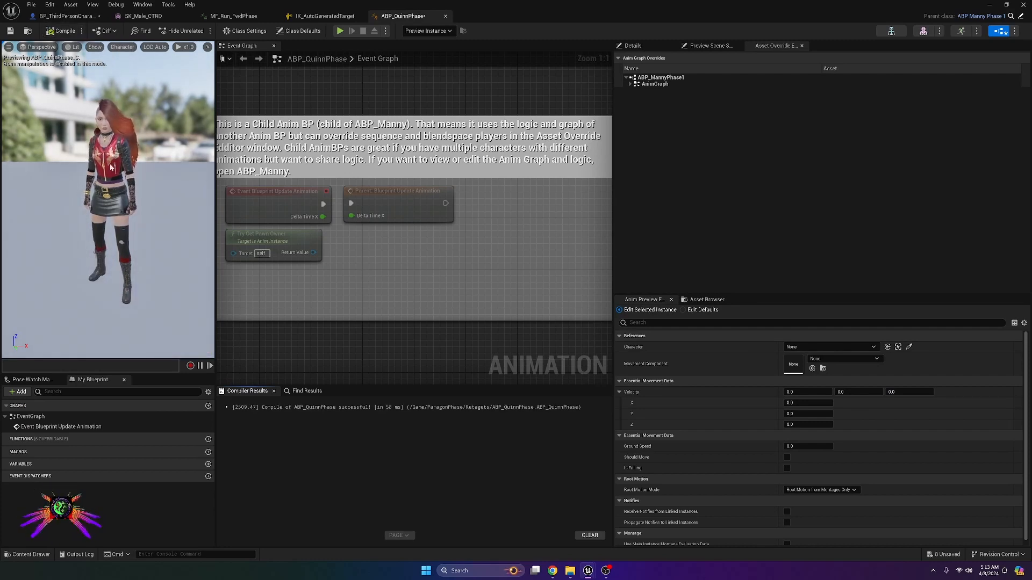
pyautogui.click(10, 31)
# - Return to the BP_ThirdPersonCharacter blueprint, compile it, and inspect the animated Phase character up close
pyautogui.click(64, 17)
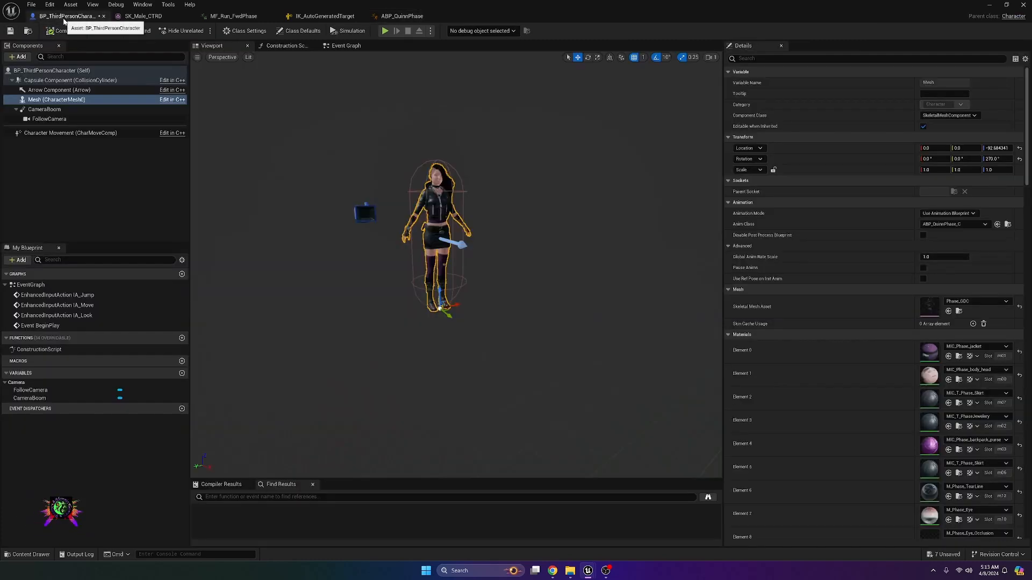
pyautogui.click(64, 31)
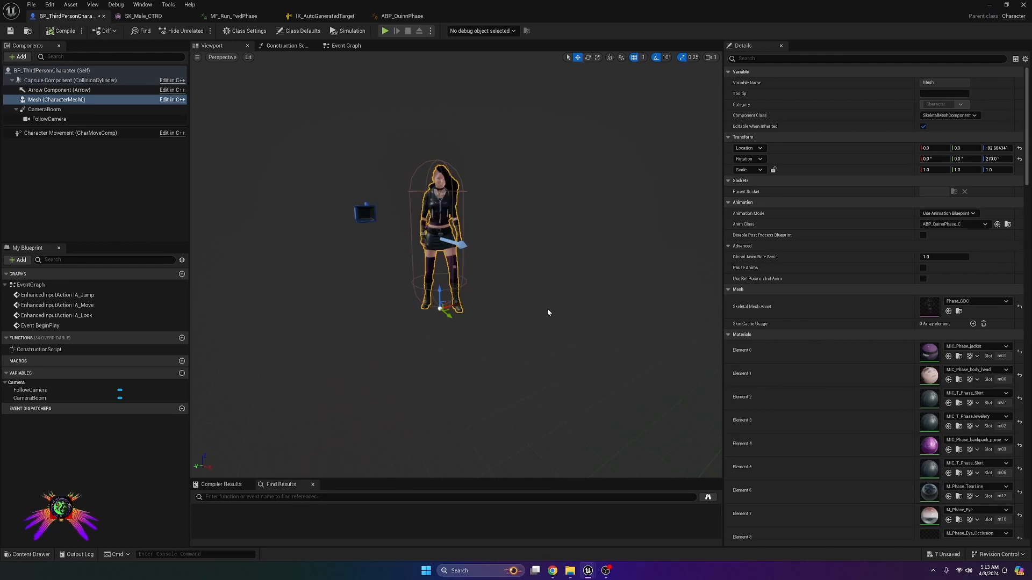
pyautogui.scroll(2, 528, 302)
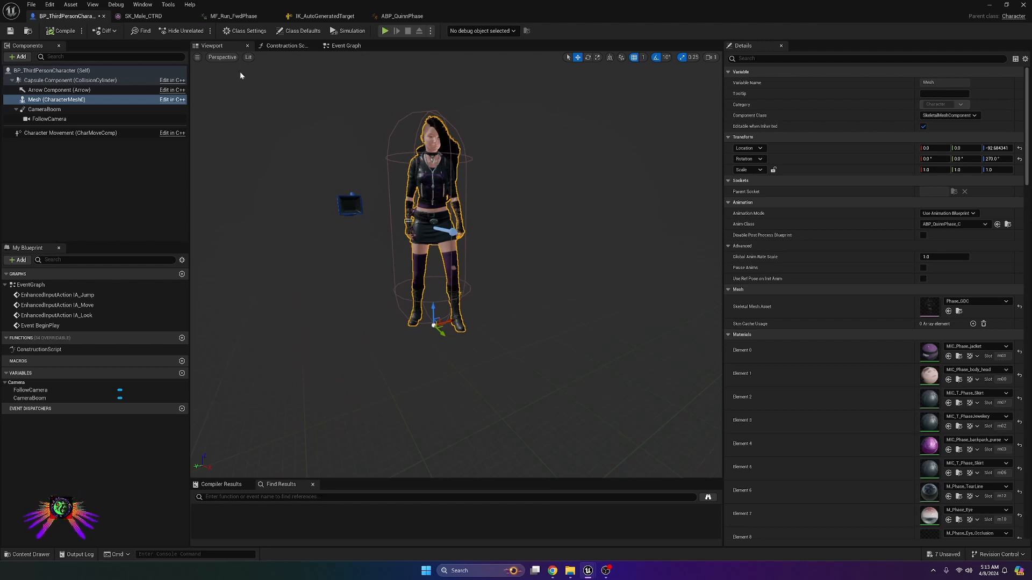
pyautogui.scroll(2, 507, 224)
pyautogui.scroll(-1, 506, 225)
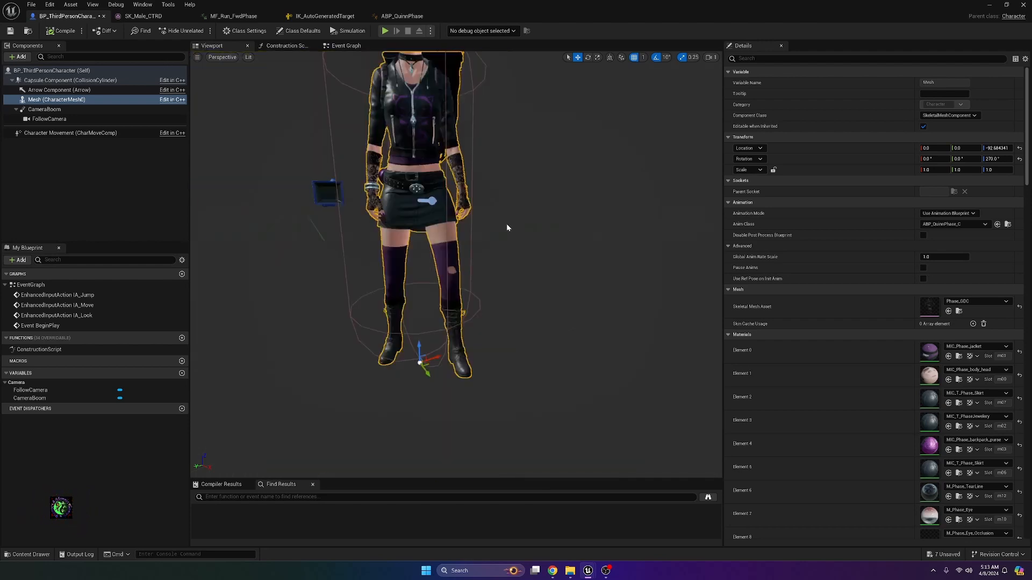
pyautogui.scroll(-1, 507, 224)
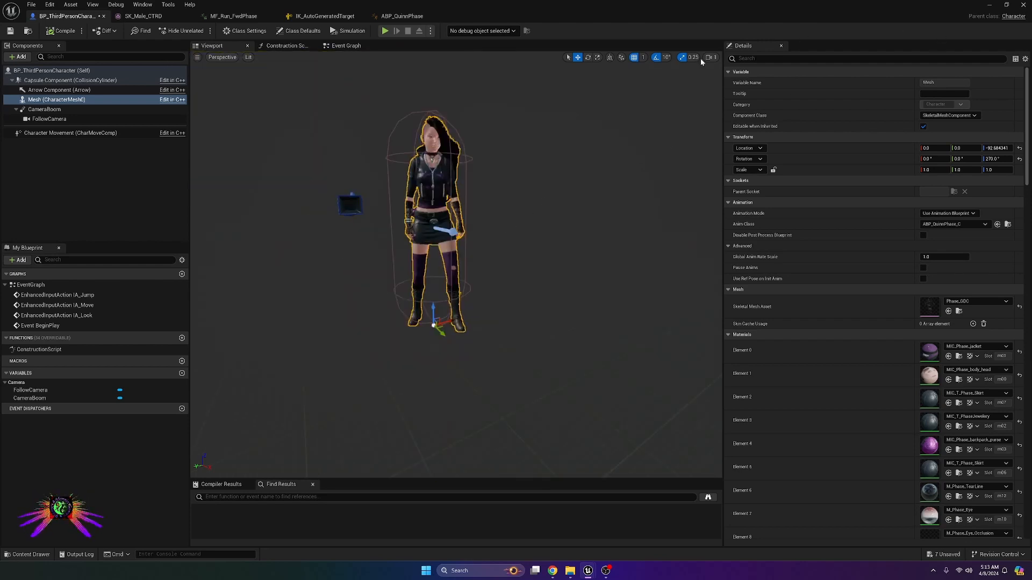
# - Enlarge the ThirdPersonMap level viewport, try to play the level, and open the PhasePlayerCharacter blueprint listed with compiler errors
pyautogui.moveTo(594, 574)
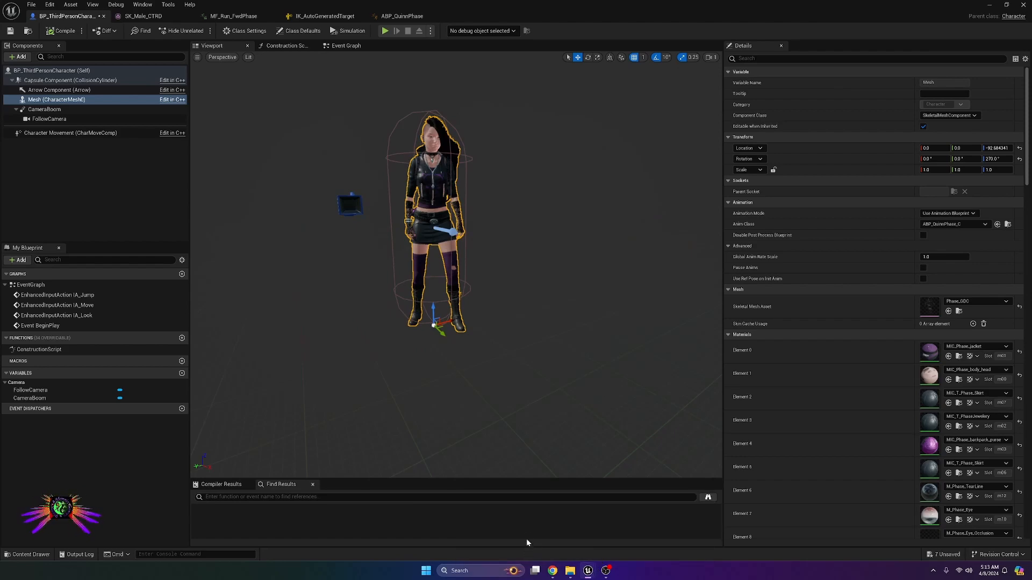
pyautogui.click(989, 5)
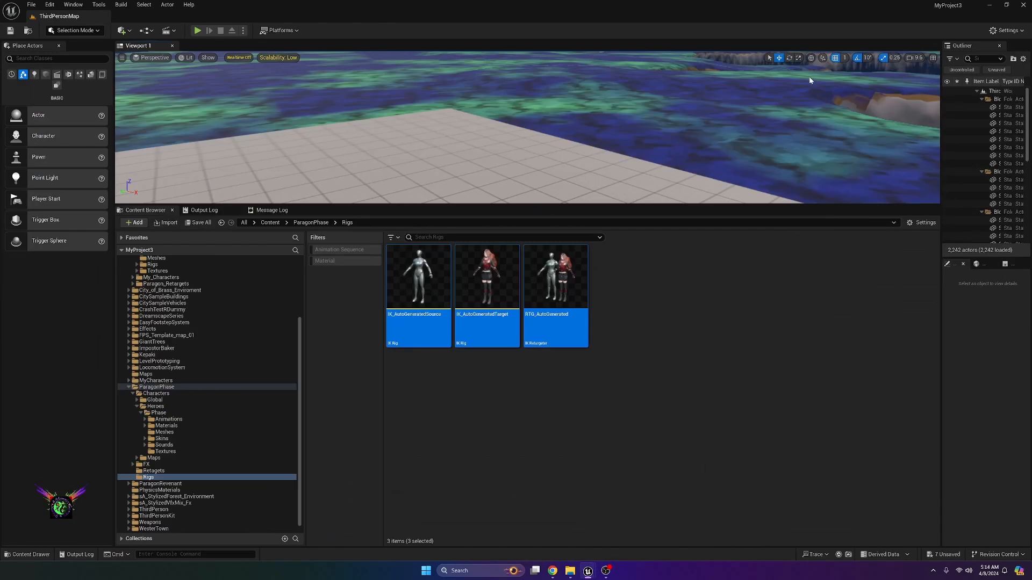
pyautogui.moveTo(575, 204); pyautogui.dragTo(592, 468)
pyautogui.moveTo(602, 264); pyautogui.dragTo(570, 290, button='right')
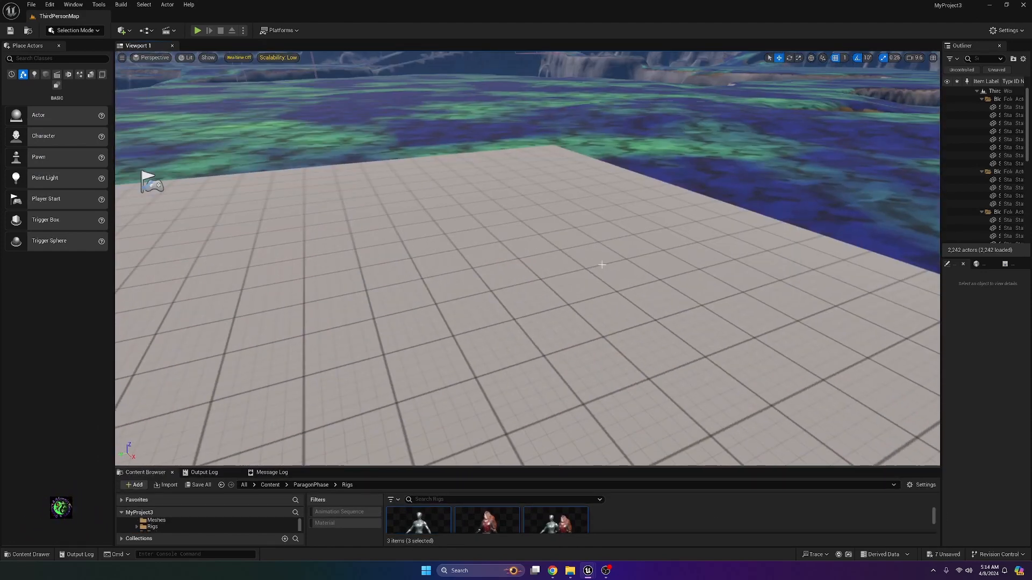
pyautogui.hotkey('alt', 'p')
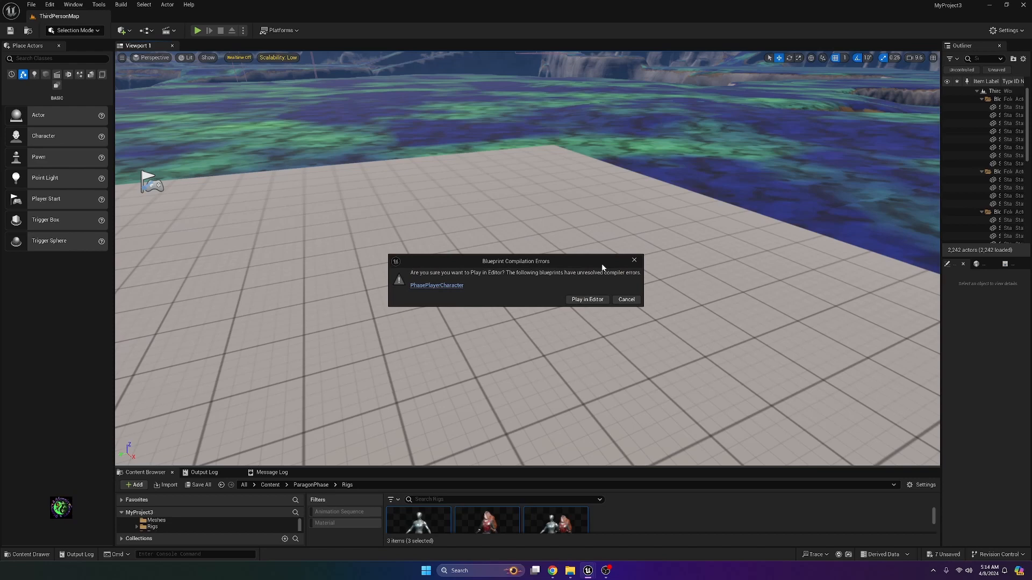
pyautogui.click(451, 285)
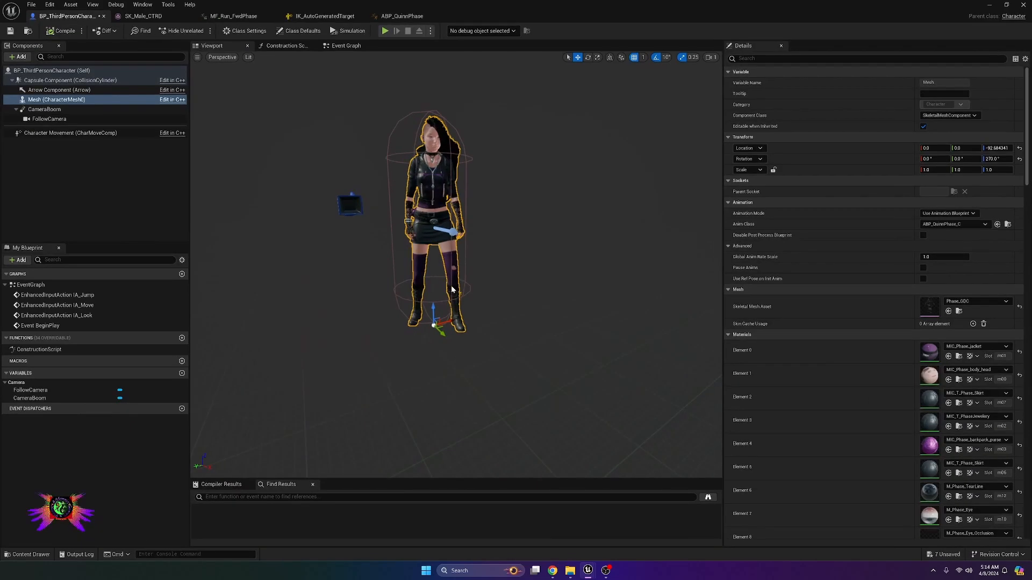
# - Enlarge the compiler results and locate the erroring Reset Orientation and Position node in the PhasePlayerCharacter event graph
pyautogui.moveTo(374, 338); pyautogui.dragTo(376, 326, button='right')
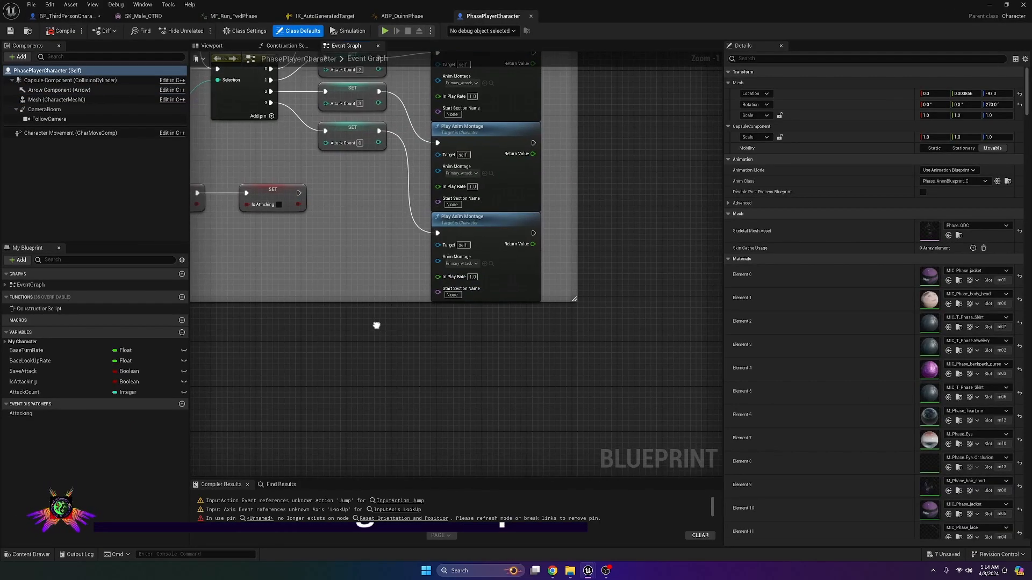
pyautogui.moveTo(418, 477); pyautogui.dragTo(408, 367)
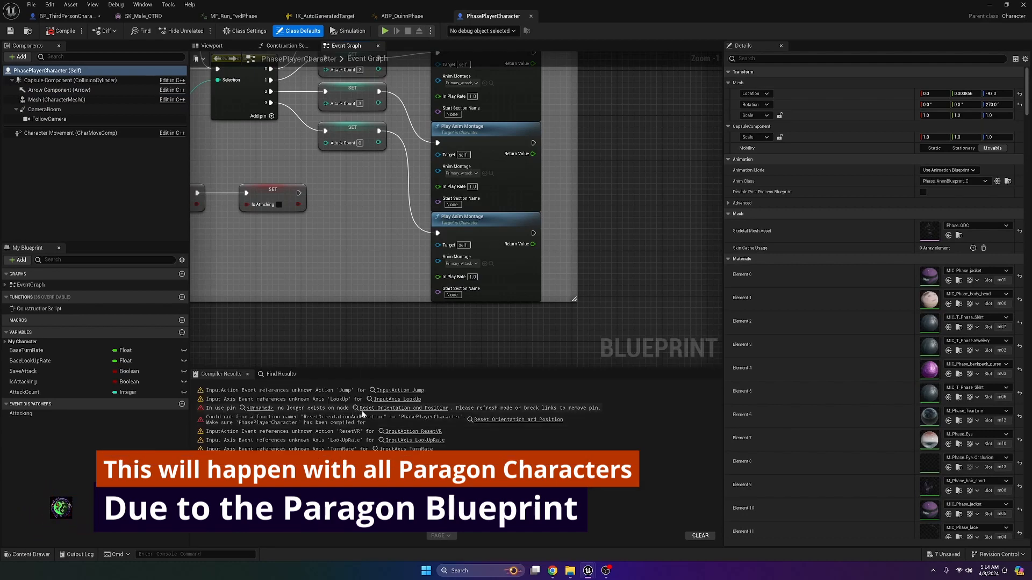
pyautogui.moveTo(365, 339); pyautogui.dragTo(487, 359, button='right')
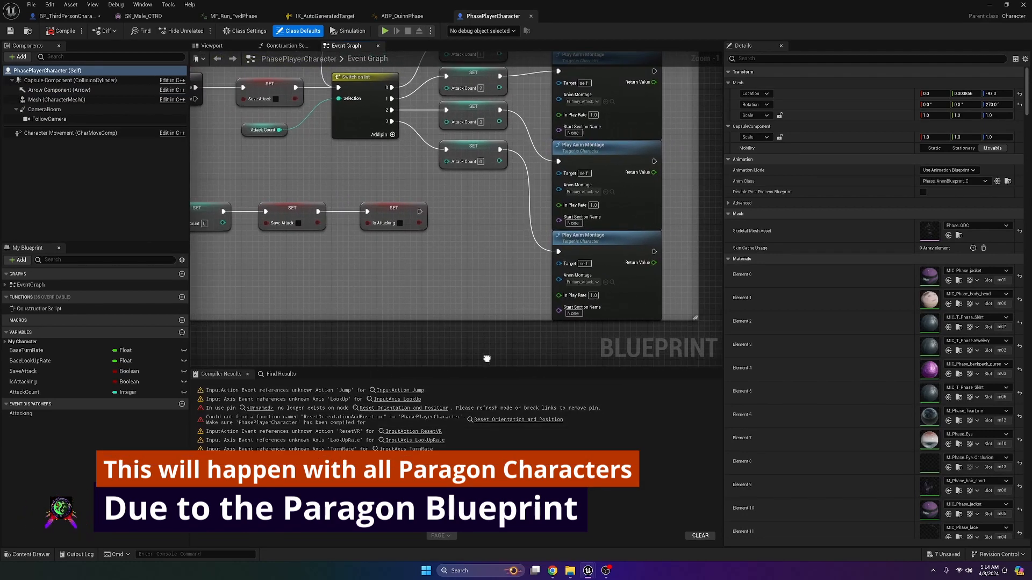
pyautogui.scroll(-3, 550, 298)
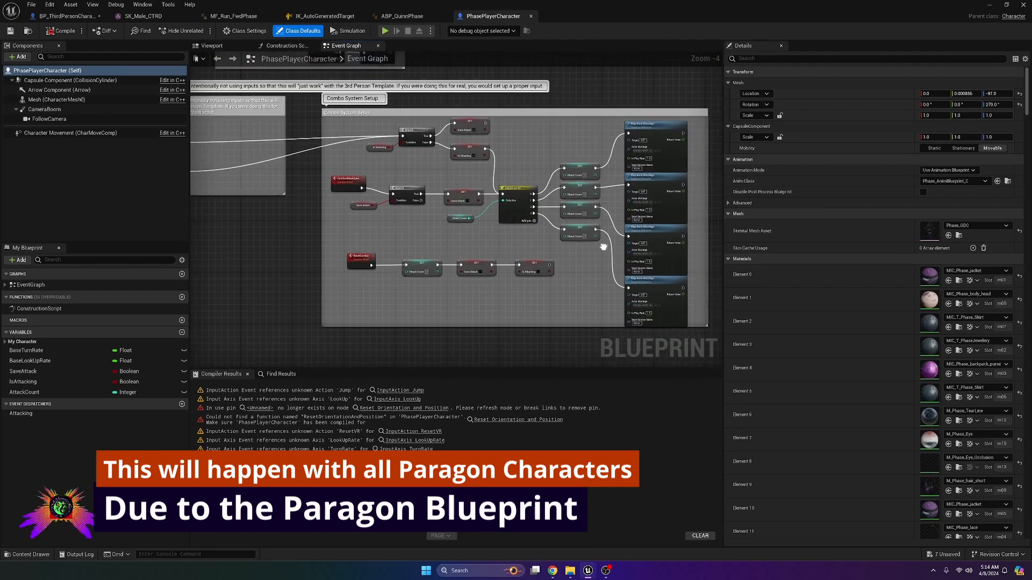
pyautogui.click(388, 408)
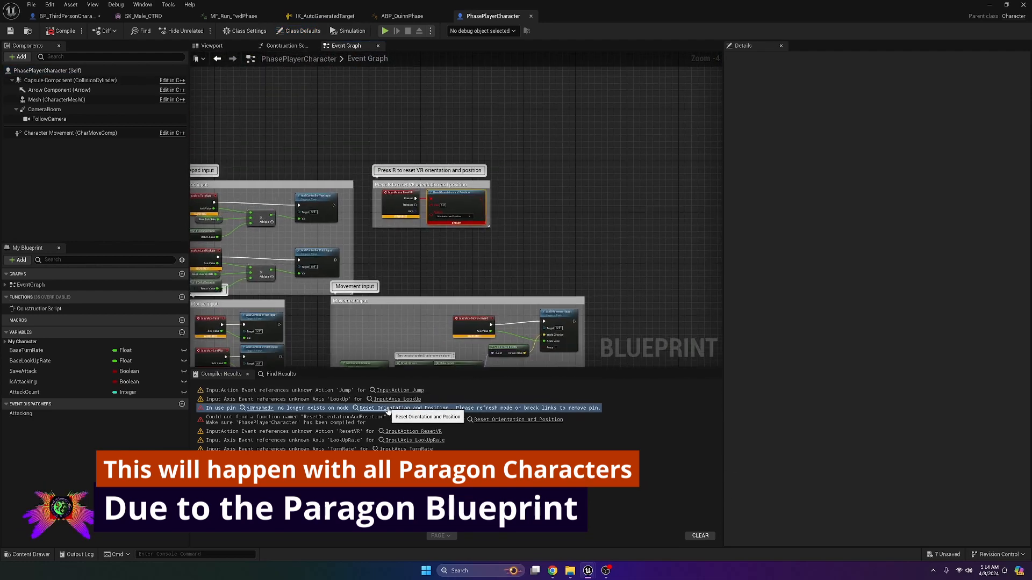
# - Delete the "Press R to reset VR orientation and position" comment group with its nodes, and compile PhasePlayerCharacter
pyautogui.scroll(-4, 443, 267)
pyautogui.moveTo(354, 162); pyautogui.dragTo(443, 261)
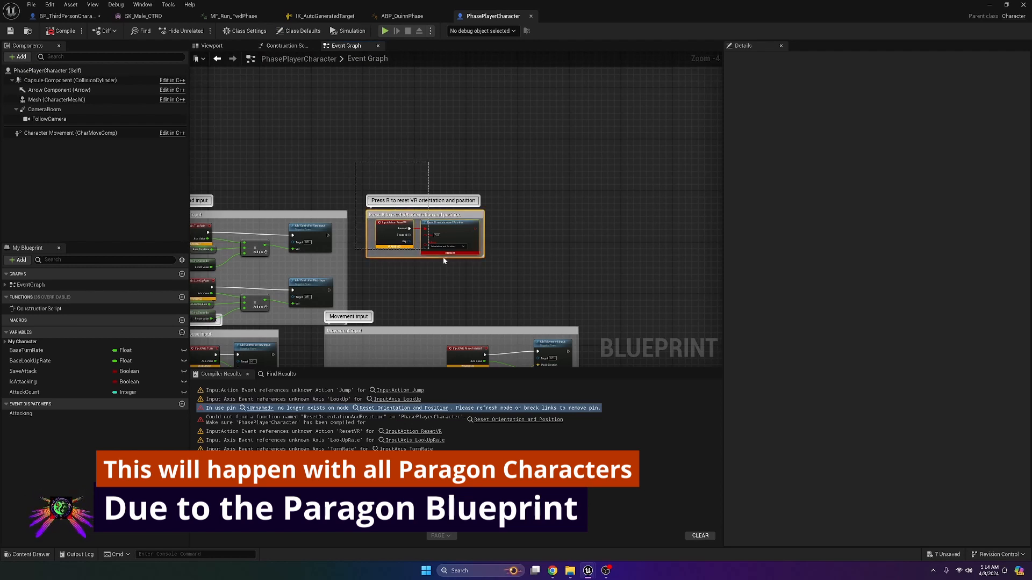
pyautogui.moveTo(515, 273); pyautogui.dragTo(500, 269)
pyautogui.scroll(3, 468, 264)
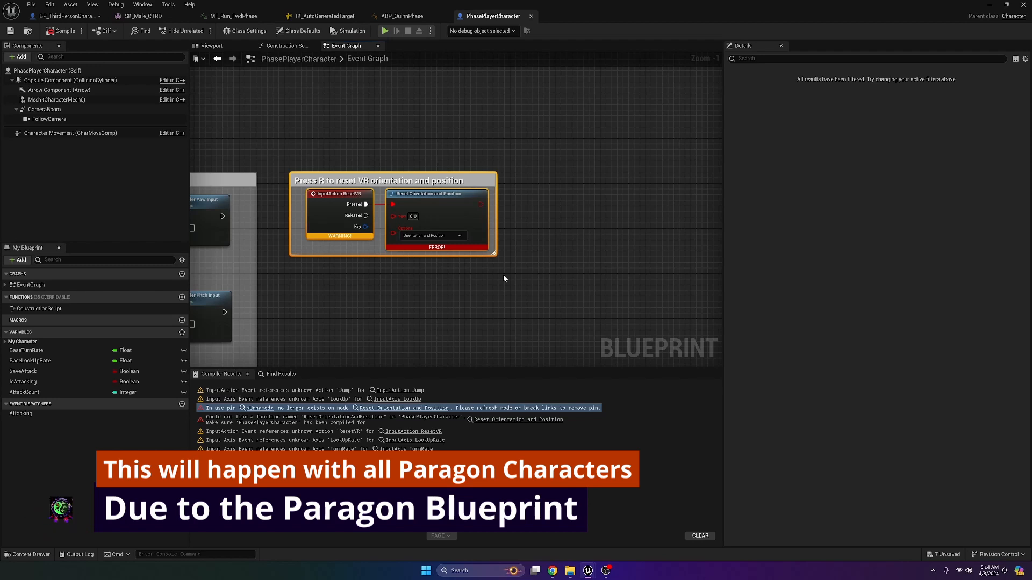
pyautogui.press('Delete')
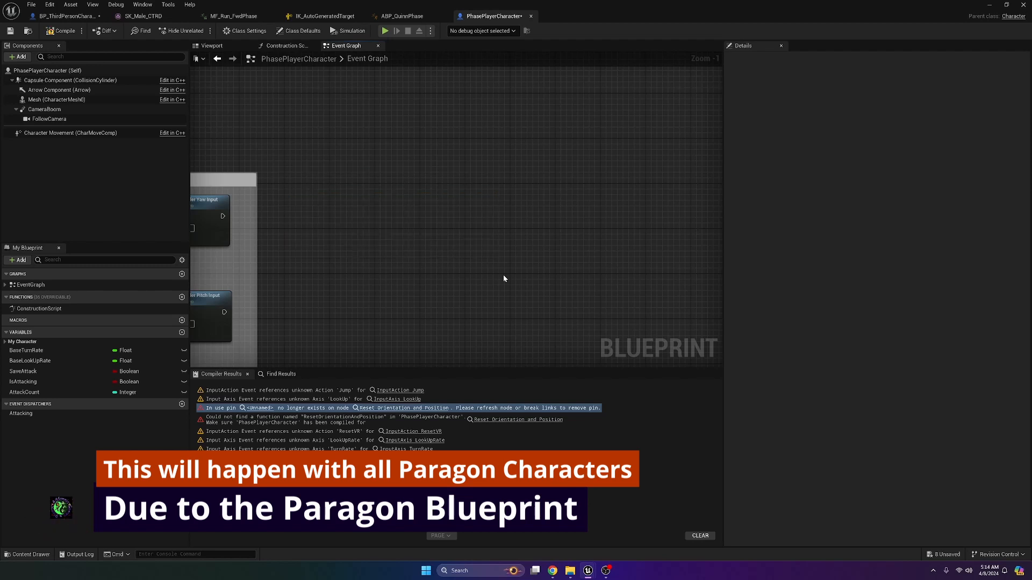
pyautogui.click(61, 30)
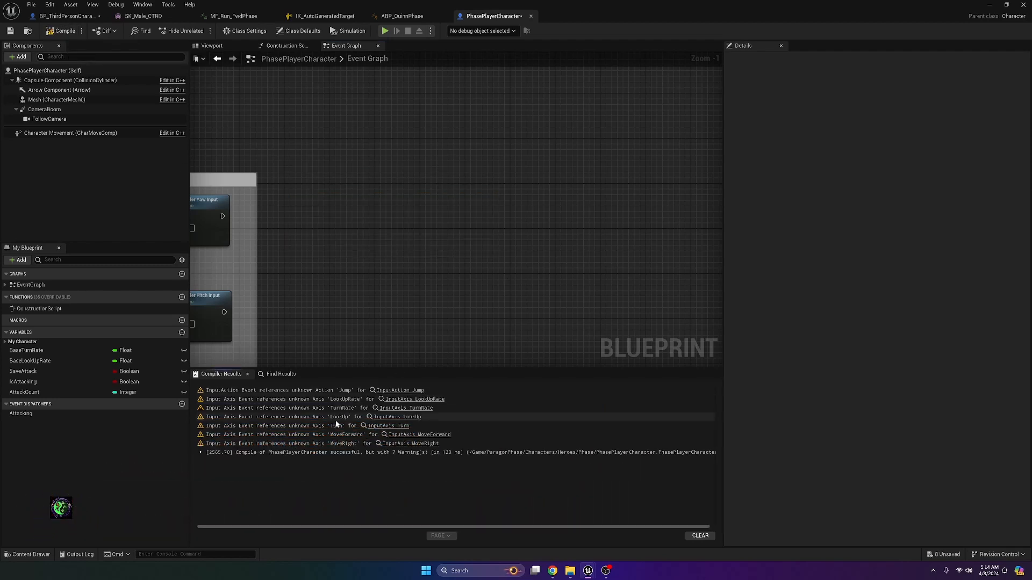
# - Delete the jump, look, turn and movement input node groups above the Touch input group, and recompile the blueprint
pyautogui.scroll(-9, 546, 254)
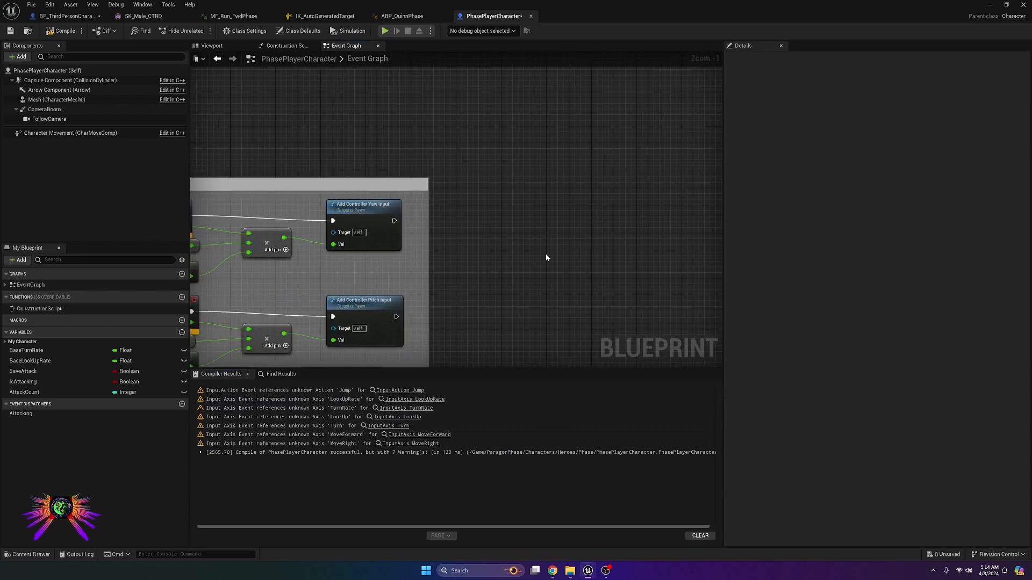
pyautogui.moveTo(564, 171); pyautogui.dragTo(466, 171, button='right')
pyautogui.moveTo(382, 122); pyautogui.dragTo(601, 240)
pyautogui.press('Delete')
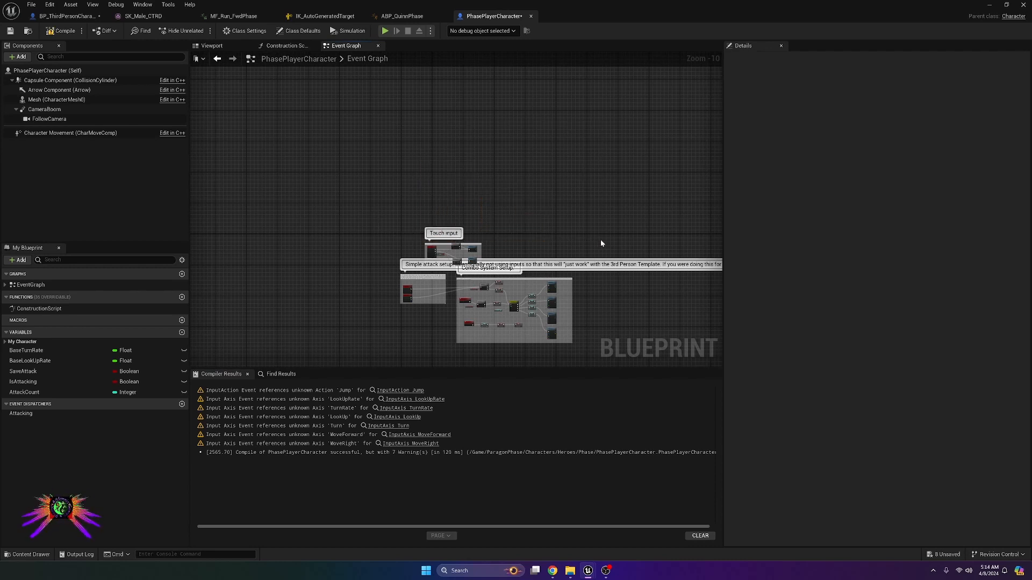
pyautogui.click(54, 31)
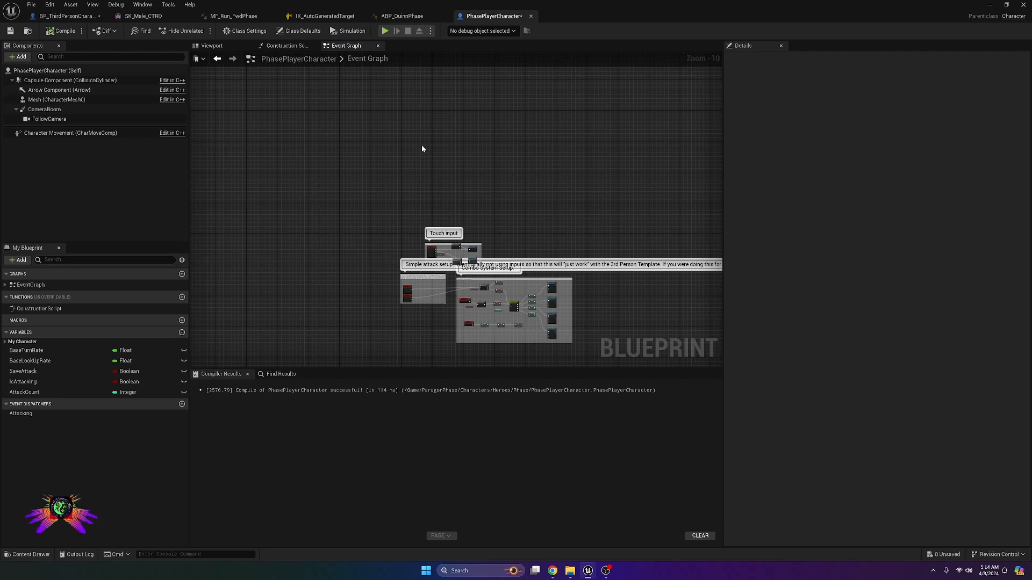
# - Return to the ThirdPersonMap level by way of BP_ThirdPersonCharacter and play the level in the editor
pyautogui.click(68, 16)
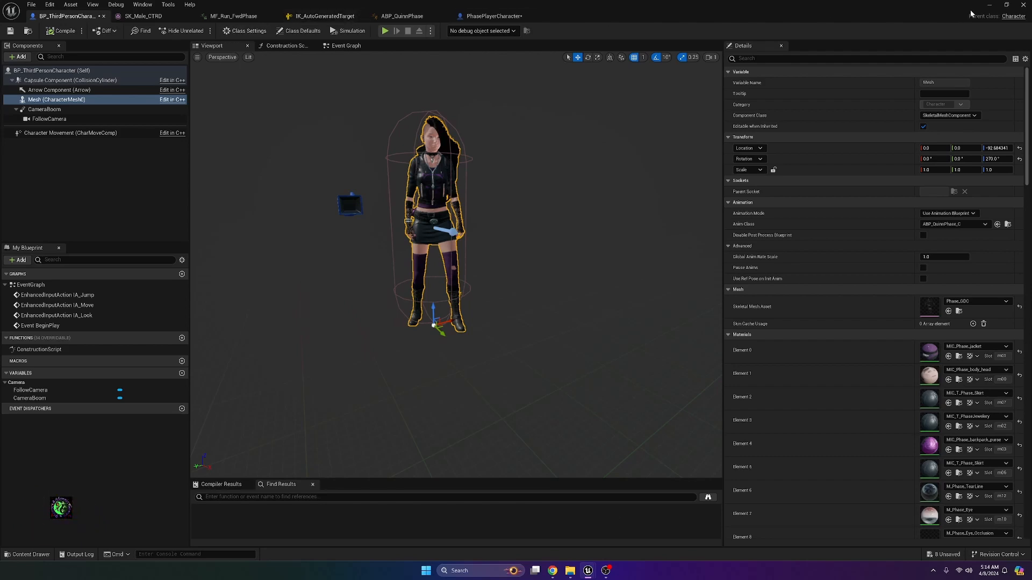
pyautogui.click(990, 4)
pyautogui.moveTo(576, 252); pyautogui.dragTo(569, 233, button='right')
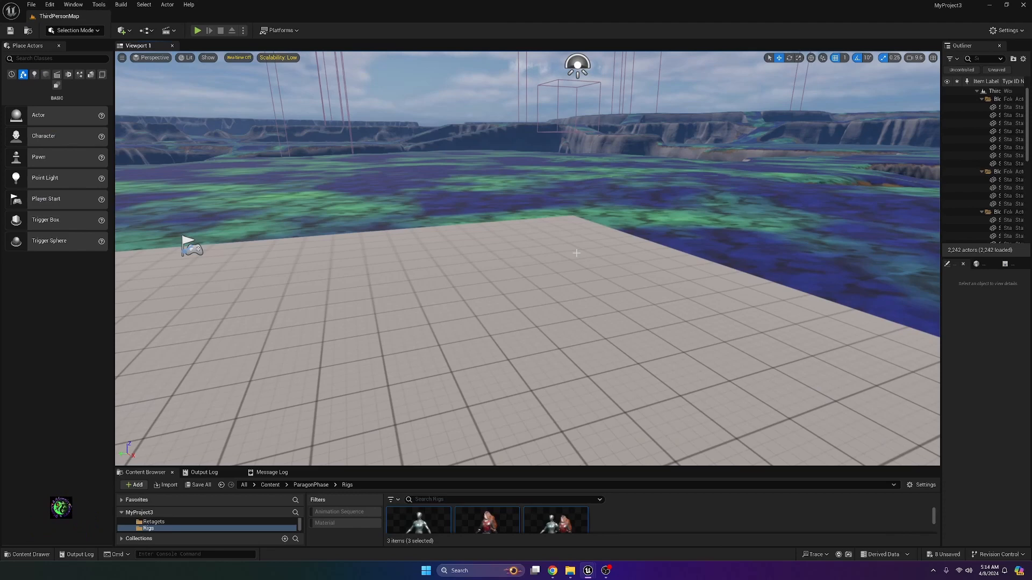
pyautogui.hotkey('alt', 'p')
pyautogui.click(564, 299)
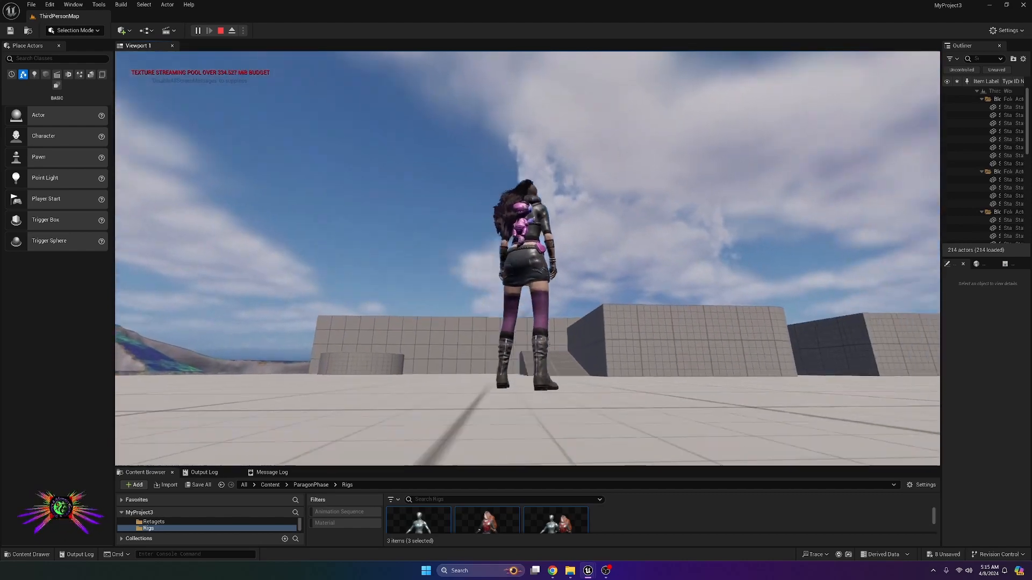
# - Run and jump the Phase character around the level to test its retargeted animations, and switch the play view to full screen
pyautogui.press('w')
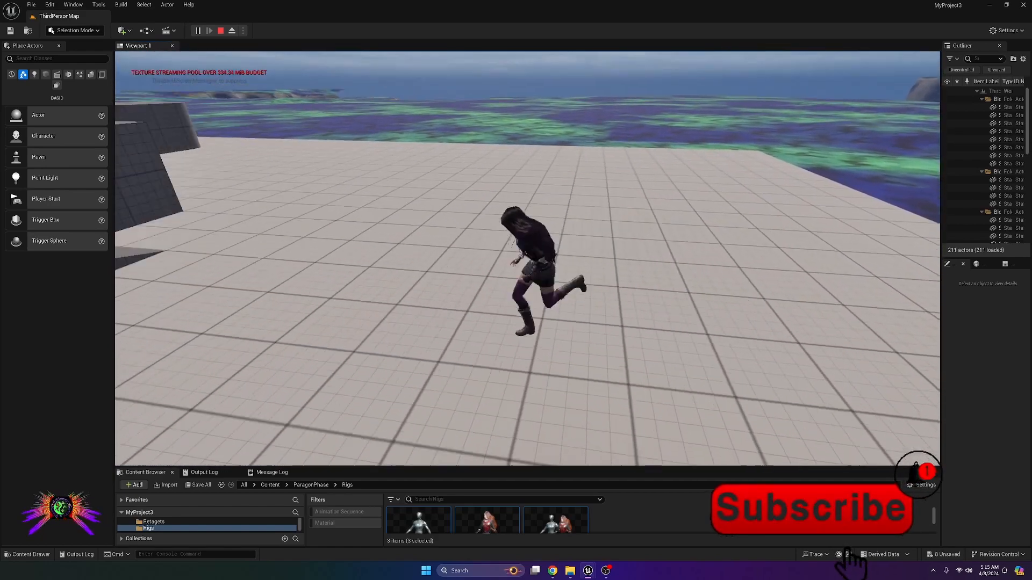
pyautogui.press('space')
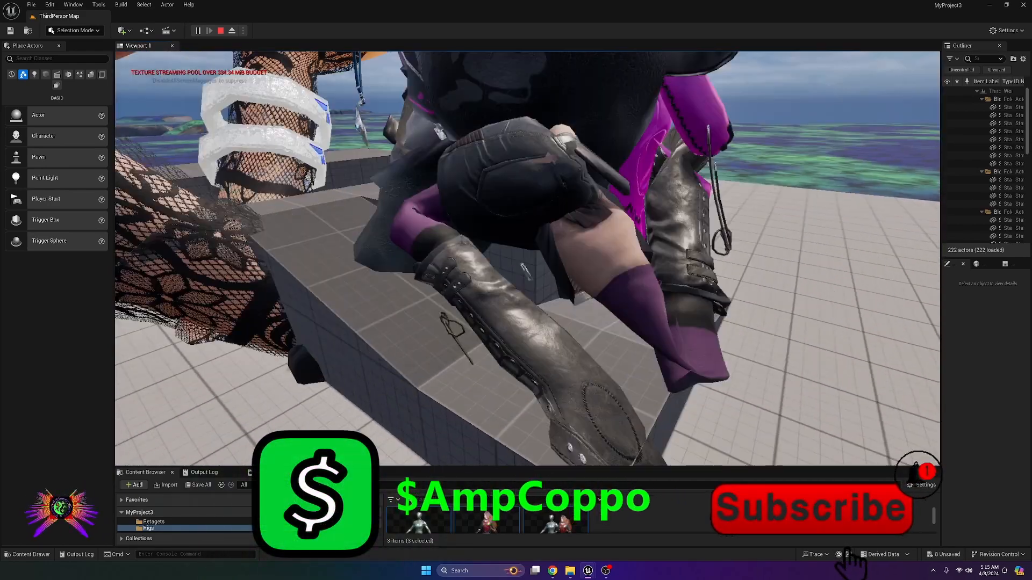
pyautogui.press('w')
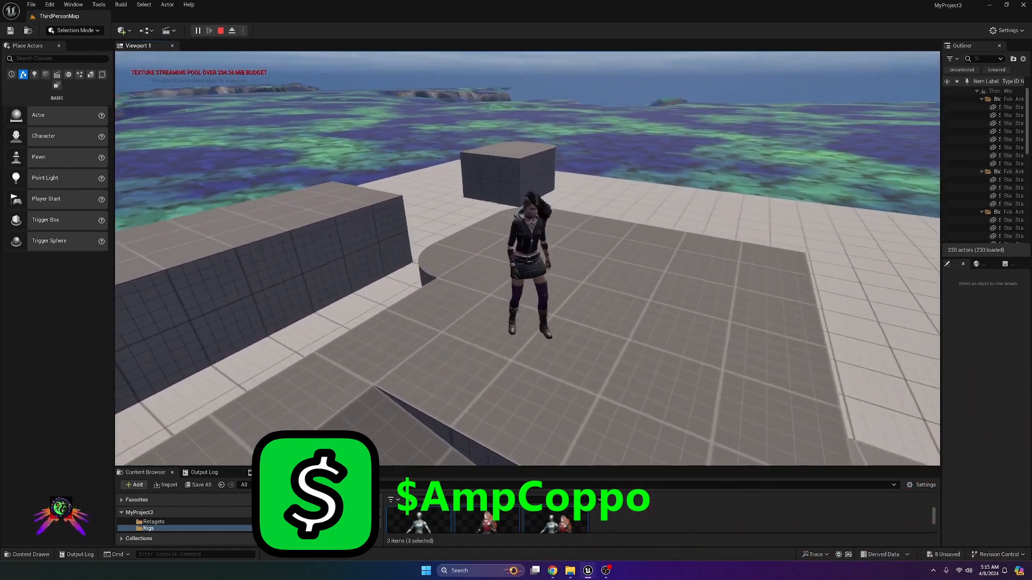
pyautogui.press('w')
pyautogui.press('s')
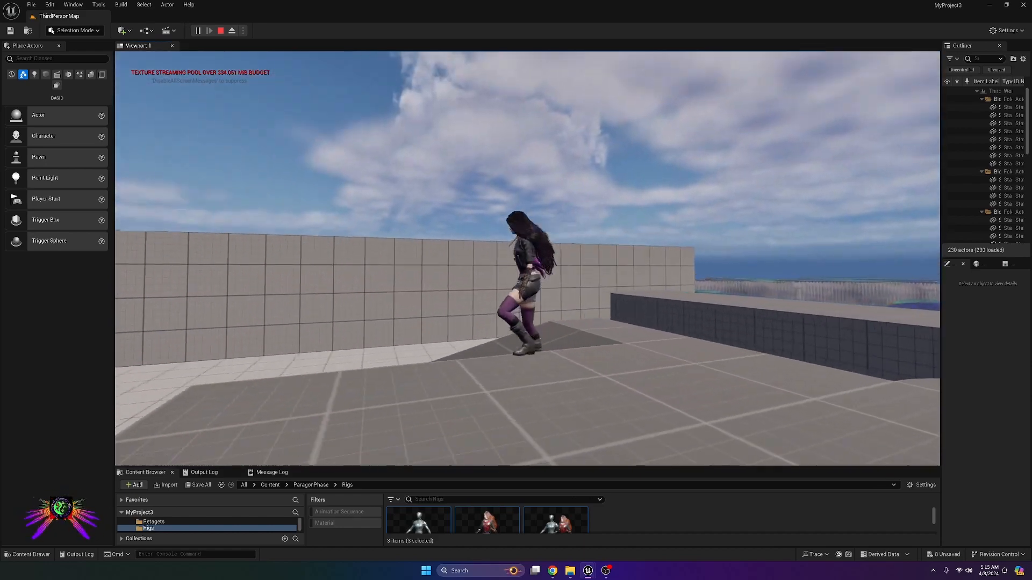
pyautogui.press('w')
pyautogui.press('space')
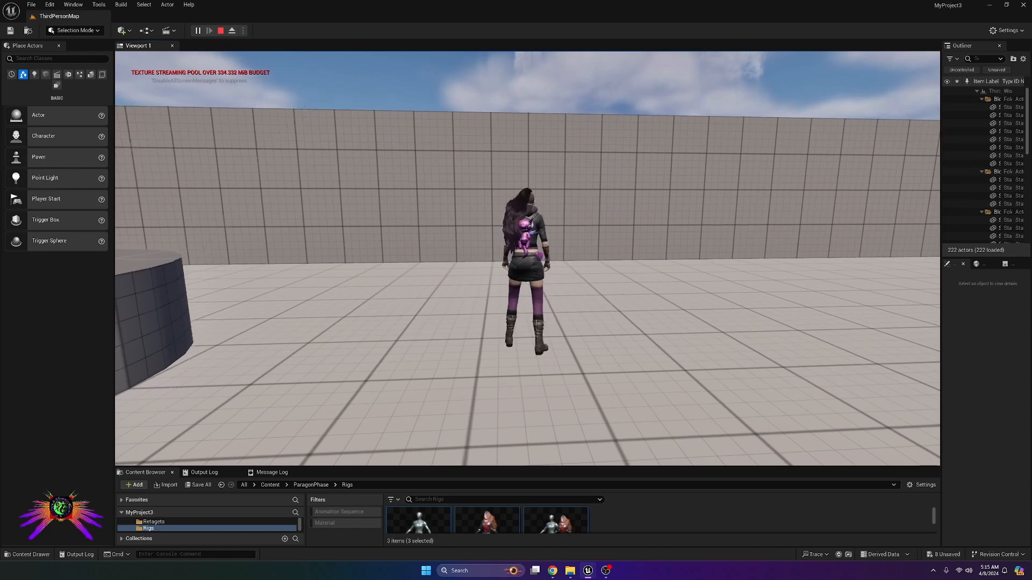
pyautogui.press('F11')
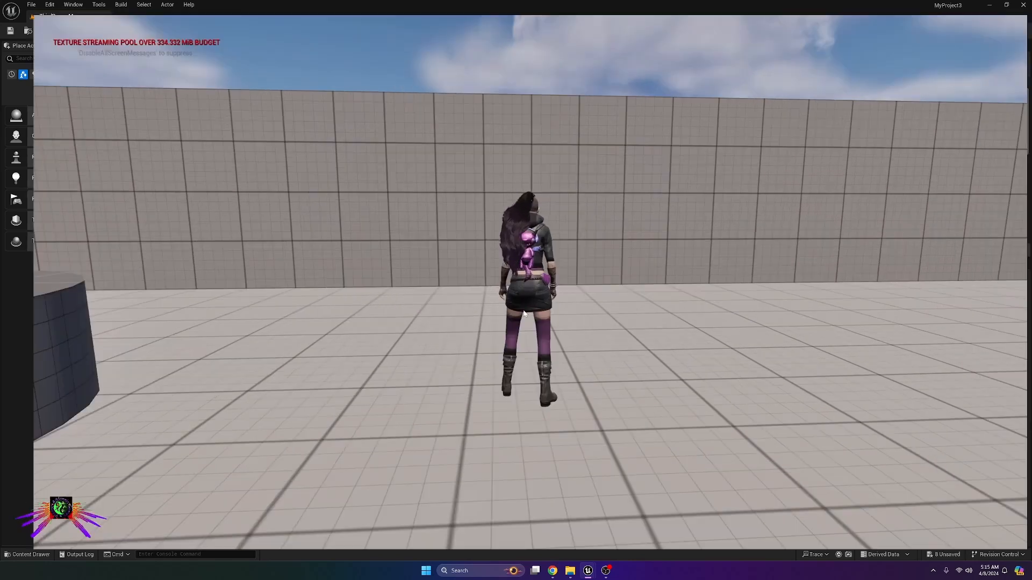
# - Leave full screen, stop the play session, and enlarge the Message Log to read the full play-in-editor warning
pyautogui.press('F11')
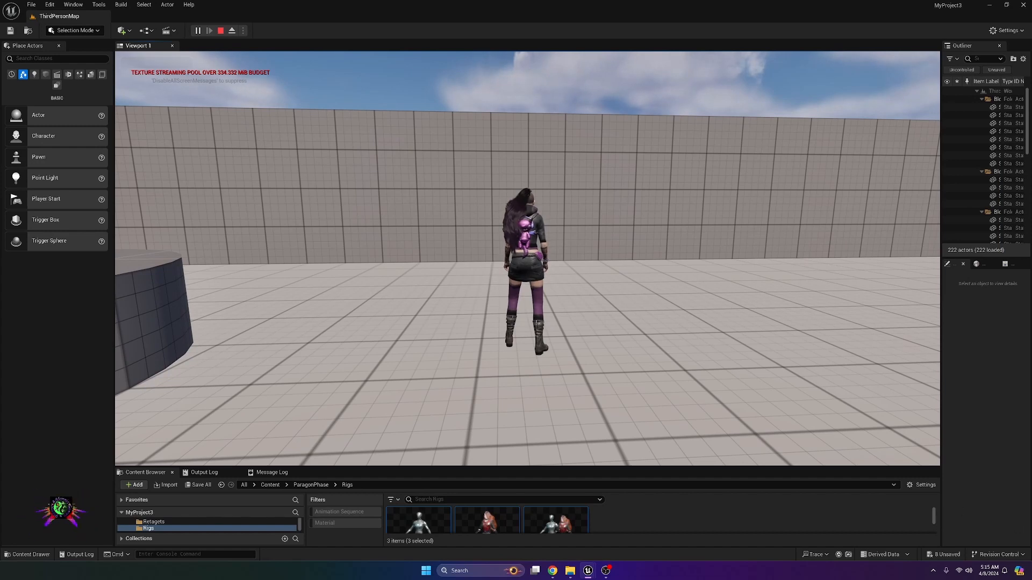
pyautogui.press('Escape')
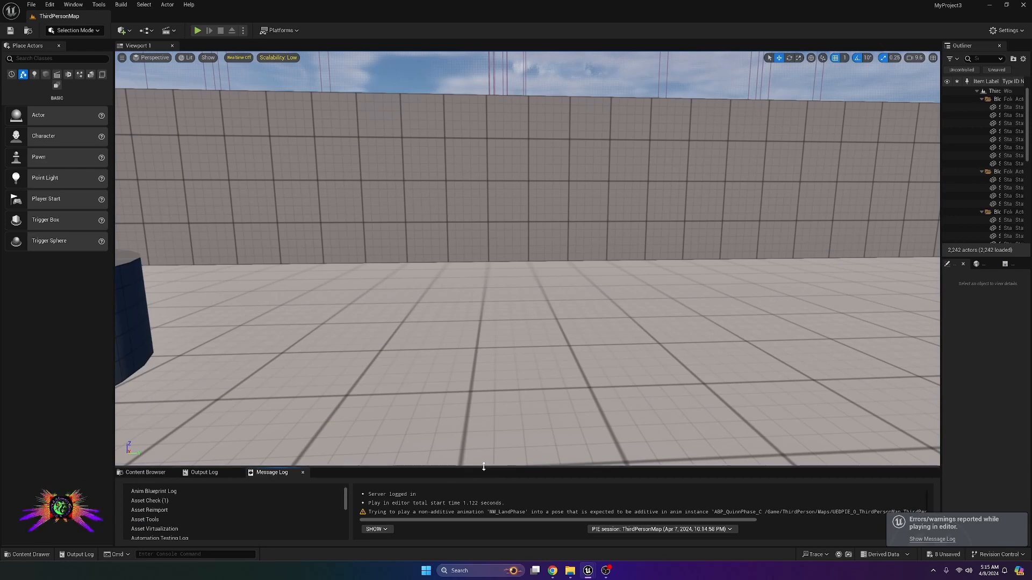
pyautogui.moveTo(487, 467); pyautogui.dragTo(446, 383)
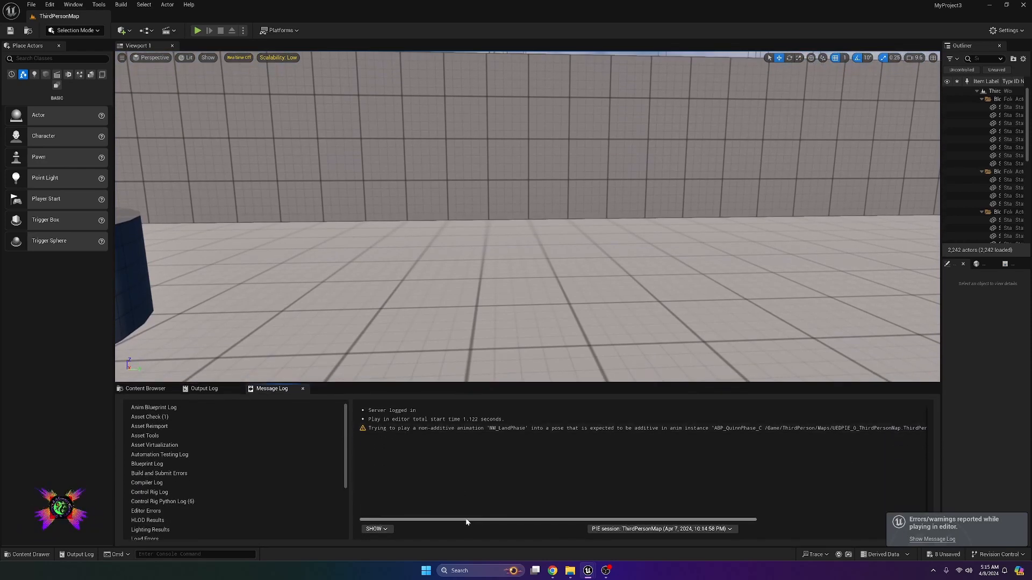
pyautogui.moveTo(466, 520); pyautogui.dragTo(502, 504)
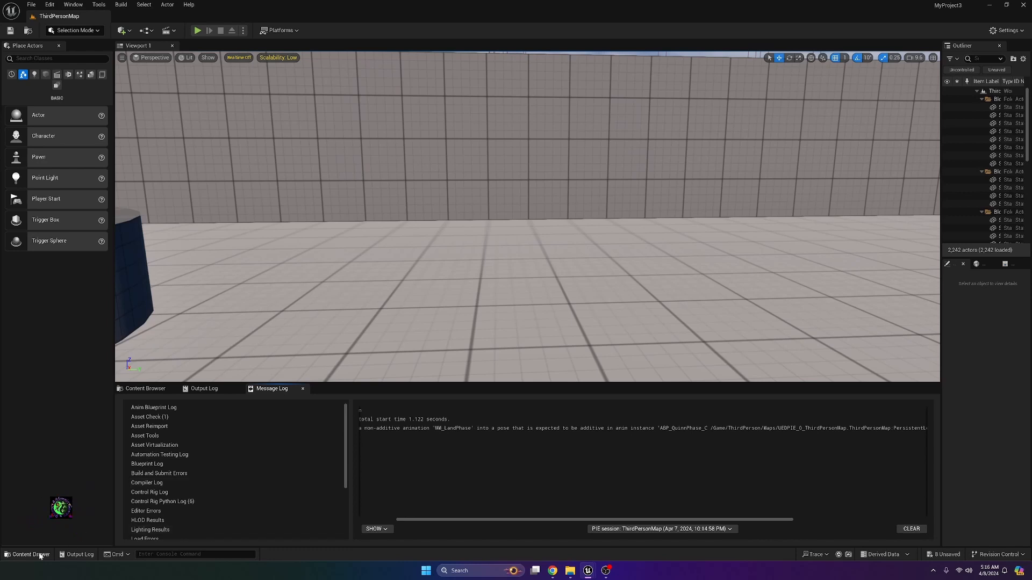
# - Save all unsaved assets and levels of the project
pyautogui.click(36, 555)
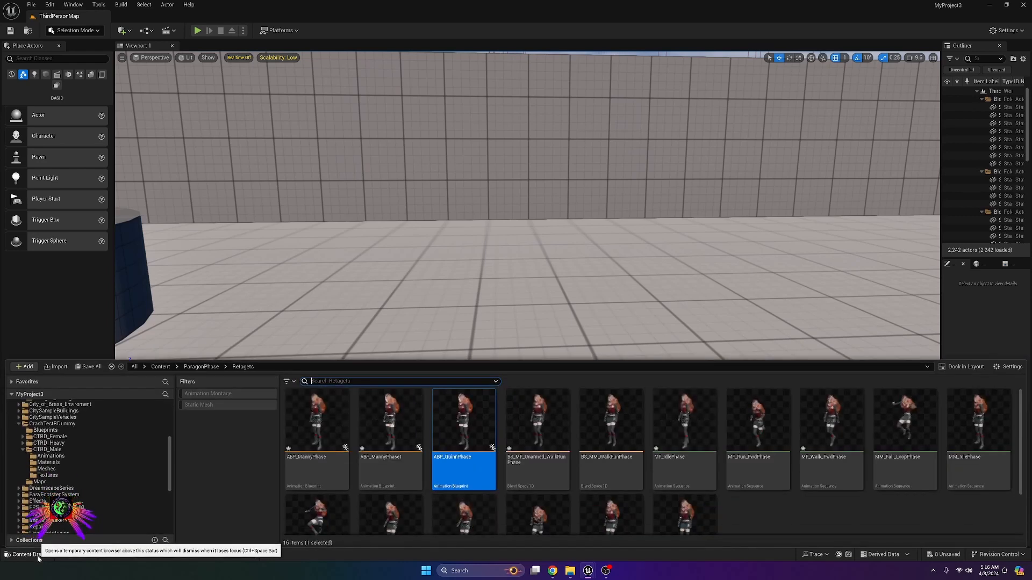
pyautogui.click(38, 555)
pyautogui.click(38, 556)
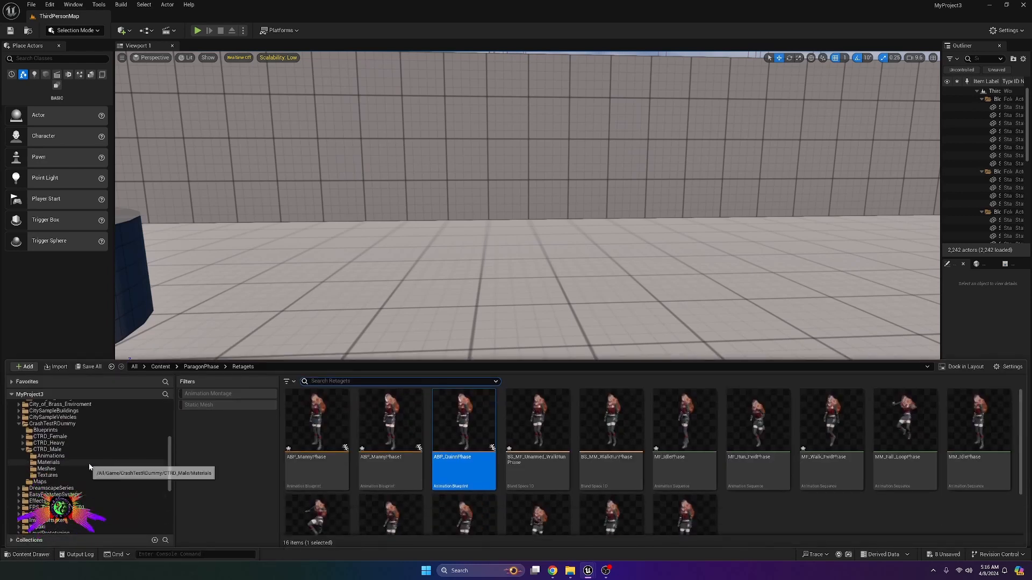
pyautogui.click(33, 5)
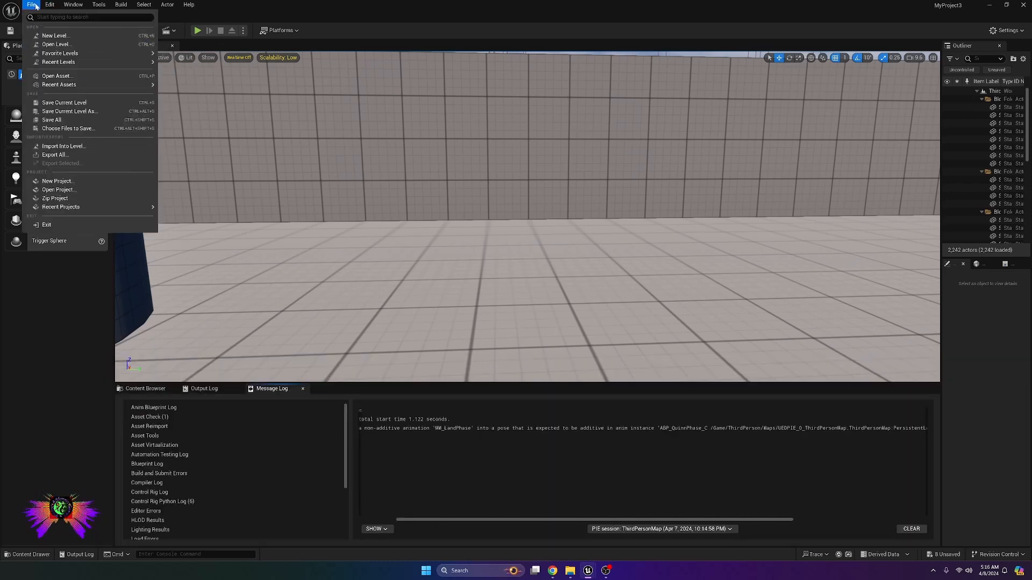
pyautogui.click(56, 120)
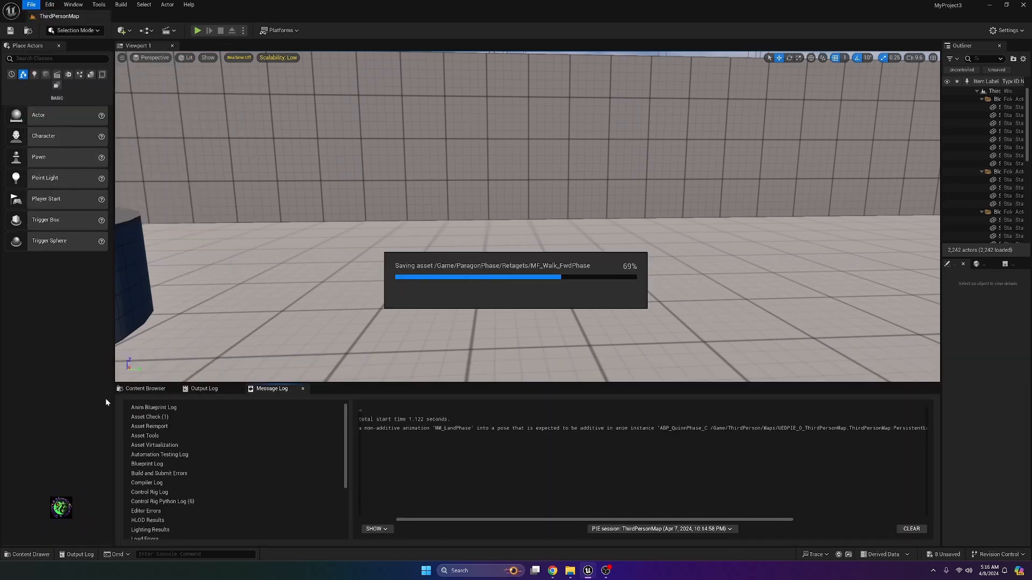
# - Open the ABP_Manny animation blueprint from Characters/Mannequins/Animations
pyautogui.click(27, 554)
pyautogui.scroll(-5, 79, 460)
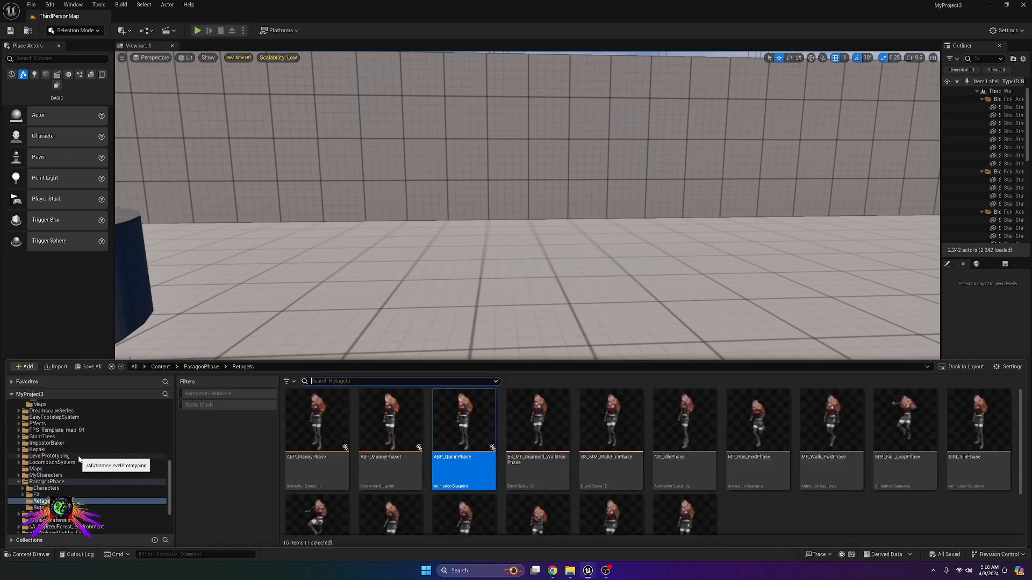
pyautogui.click(63, 486)
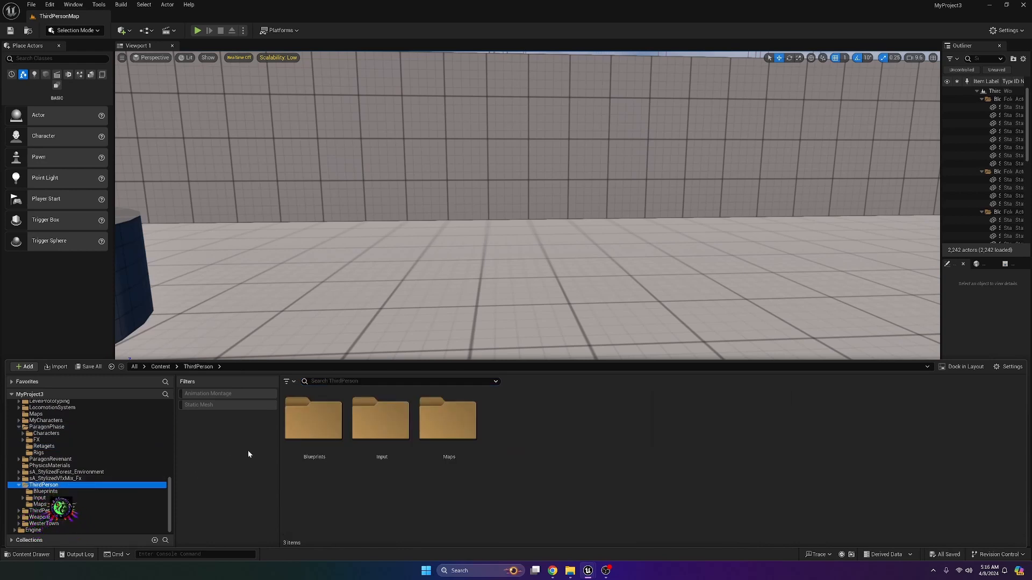
pyautogui.scroll(15, 56, 484)
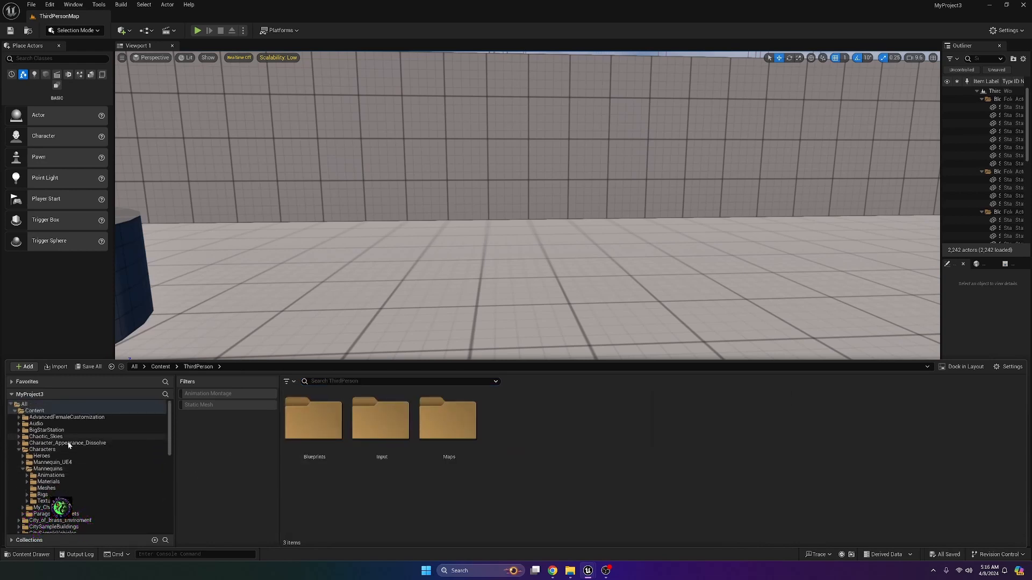
pyautogui.click(42, 450)
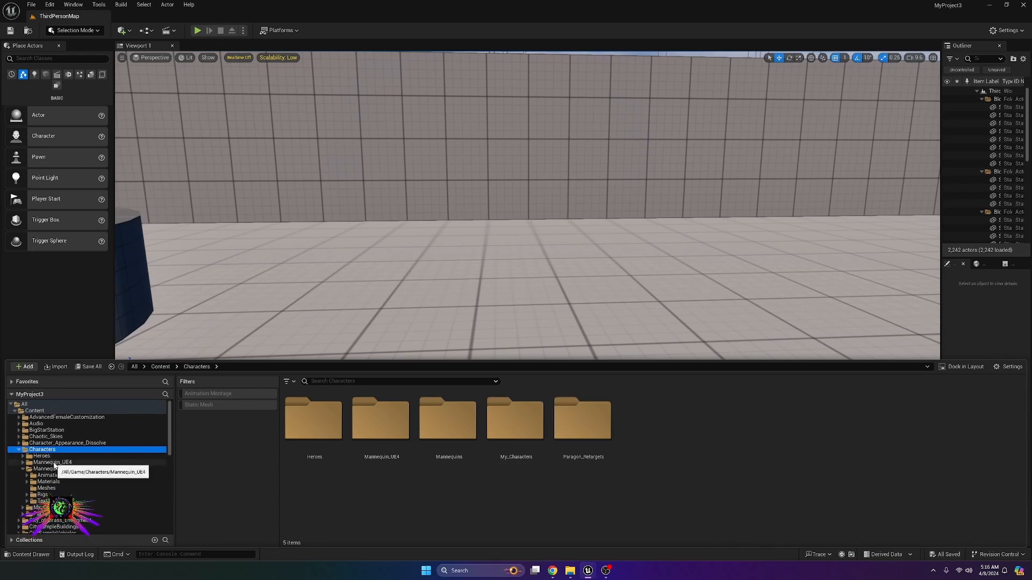
pyautogui.click(51, 469)
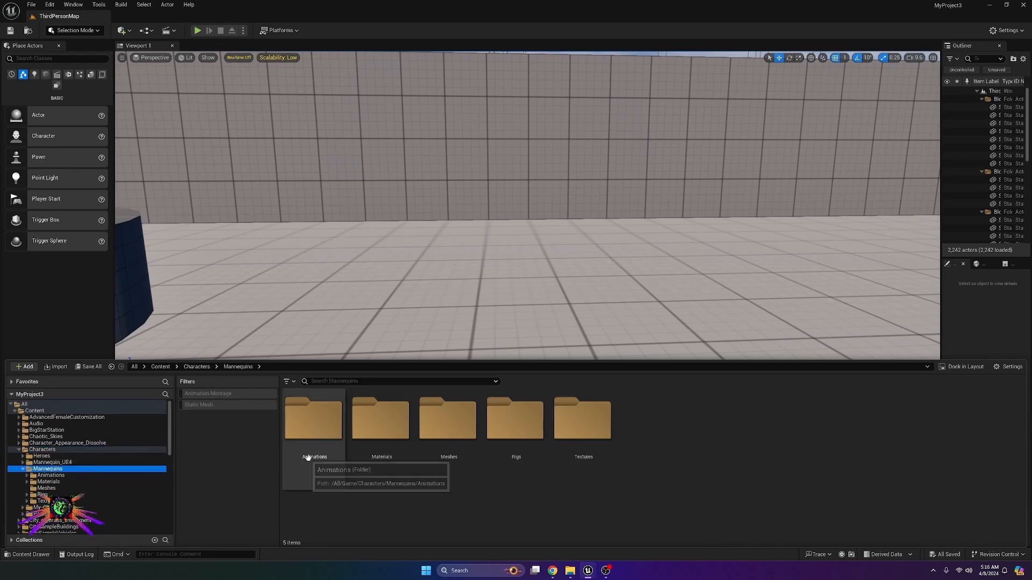
pyautogui.doubleClick(320, 431)
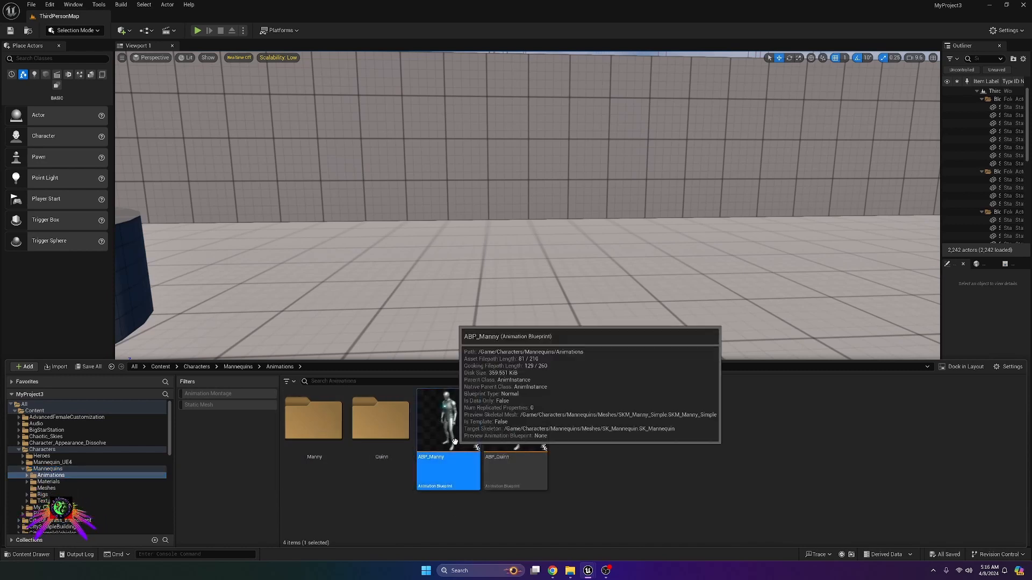
pyautogui.doubleClick(455, 445)
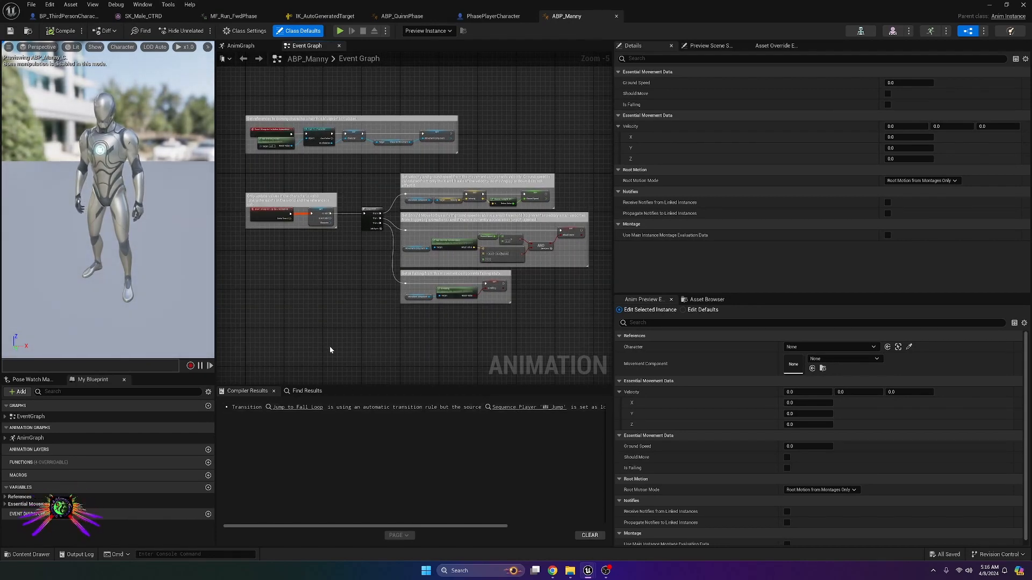
# - Expand ABP_Manny's AnimGraph down to Main States and open its Land state to examine how the landing animation is applied
pyautogui.moveTo(330, 350); pyautogui.dragTo(319, 327, button='right')
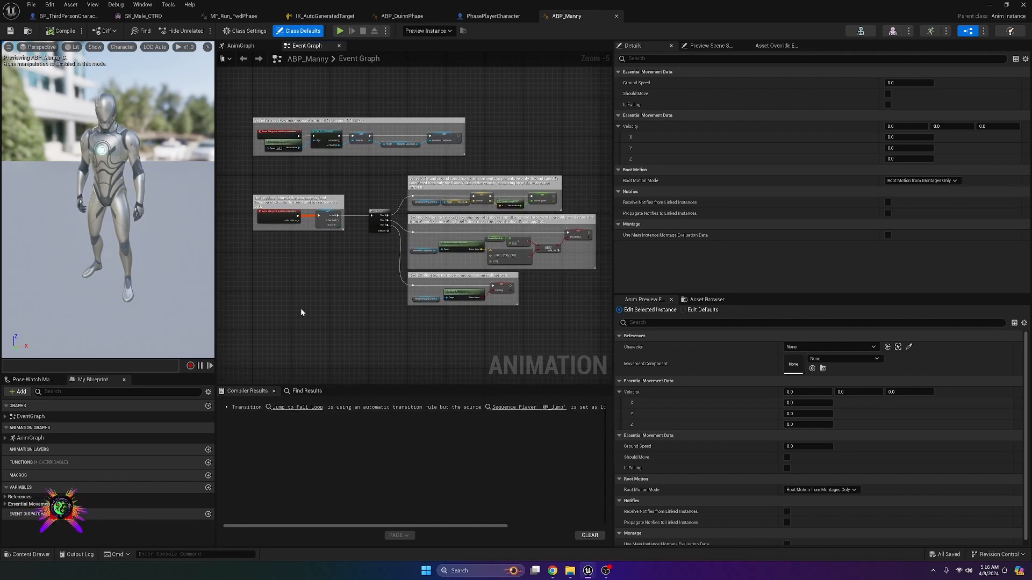
pyautogui.moveTo(319, 295); pyautogui.dragTo(346, 292, button='right')
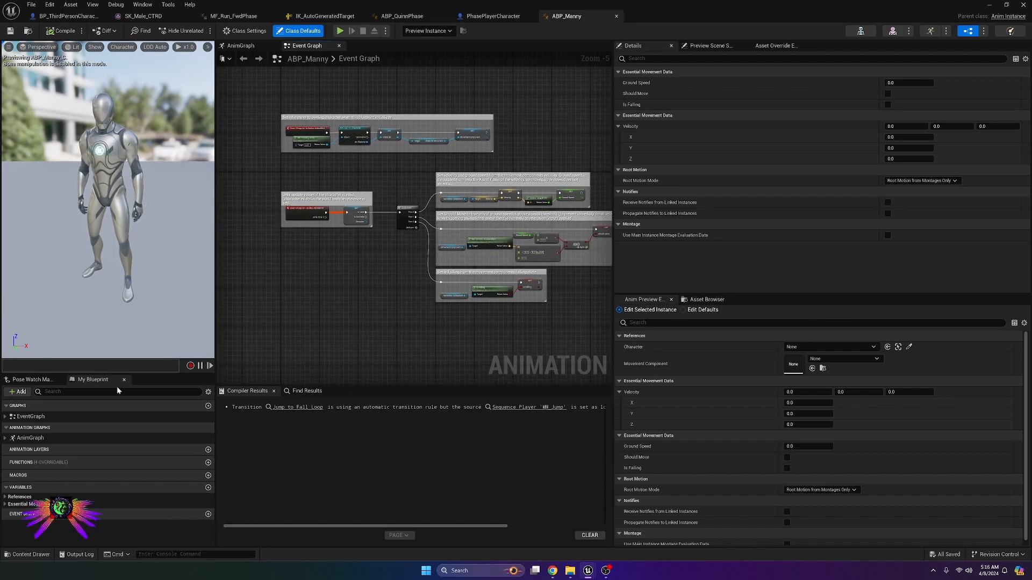
pyautogui.click(24, 418)
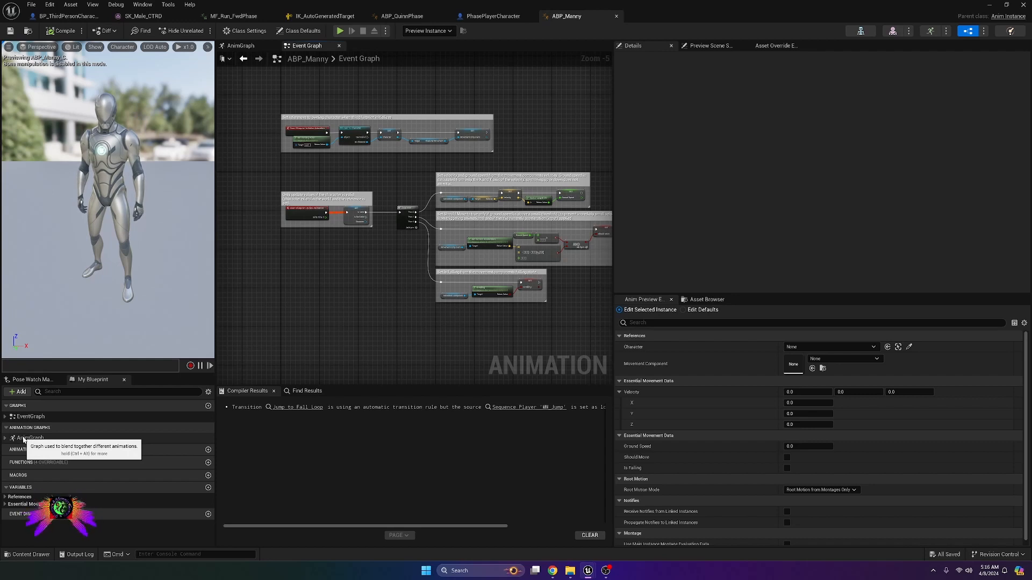
pyautogui.click(5, 438)
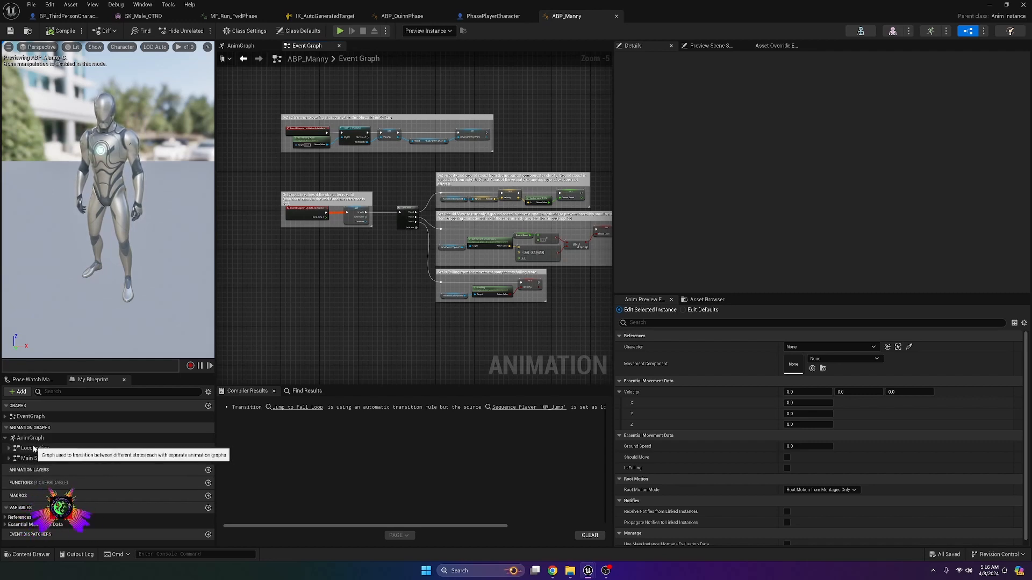
pyautogui.doubleClick(28, 460)
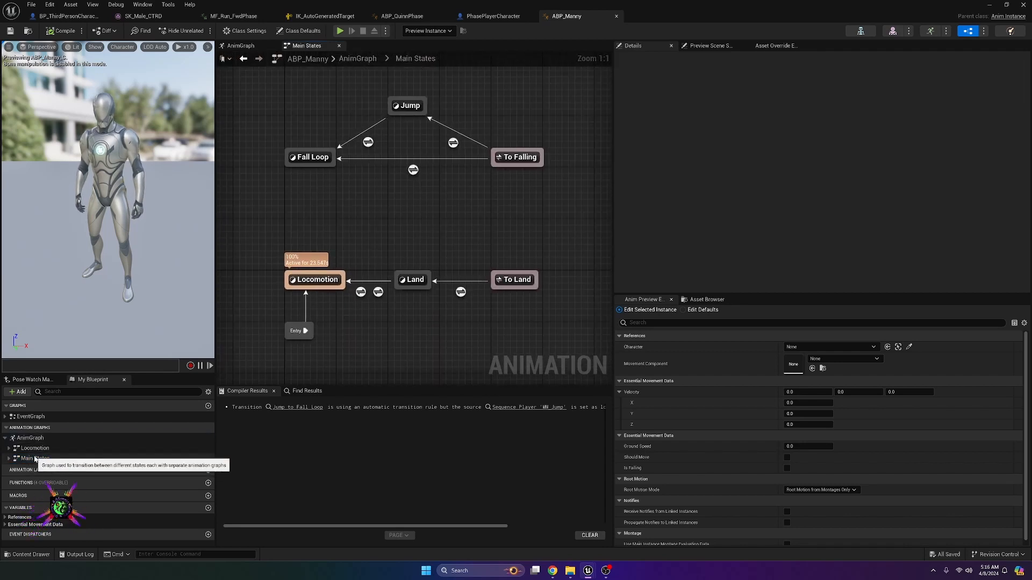
pyautogui.click(9, 459)
pyautogui.scroll(-2, 53, 452)
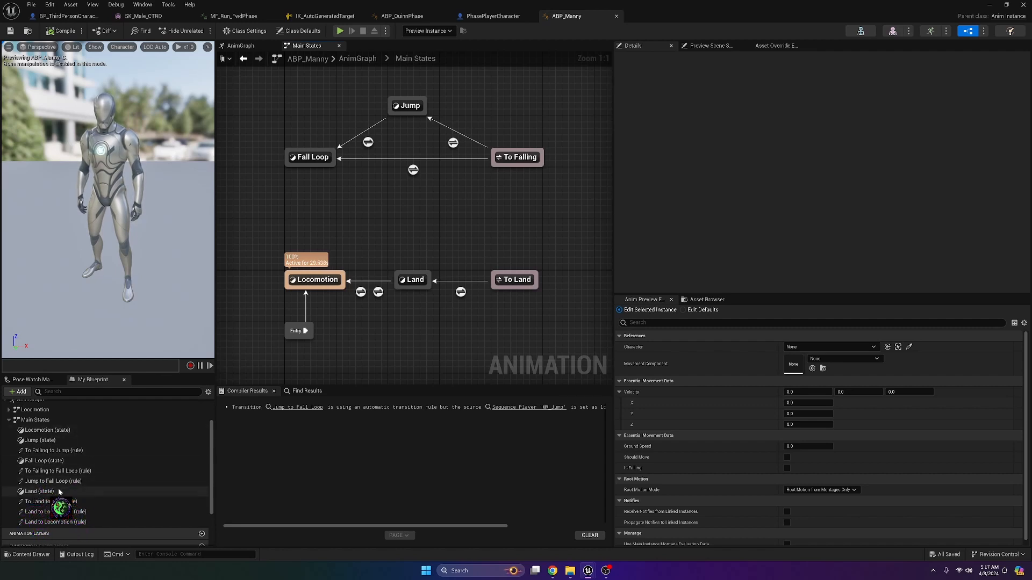
pyautogui.doubleClick(80, 491)
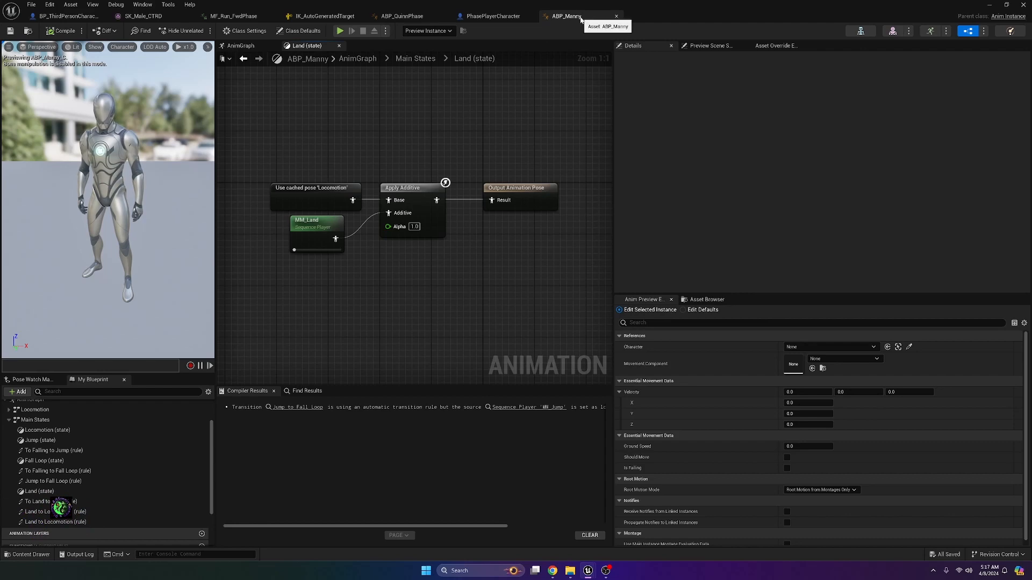
# - Detach ABP_Manny into its own window beside the main editor, and open ABP_MannyPhase1 by browsing from BP_ThirdPersonCharacter's Anim Class
pyautogui.moveTo(580, 19); pyautogui.dragTo(460, 128)
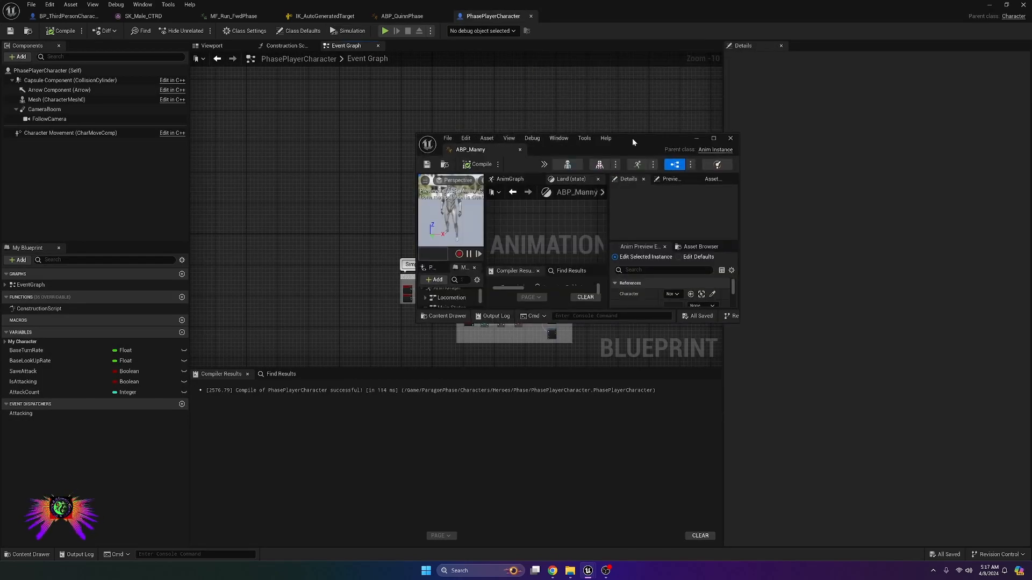
pyautogui.moveTo(632, 138); pyautogui.dragTo(1031, 201)
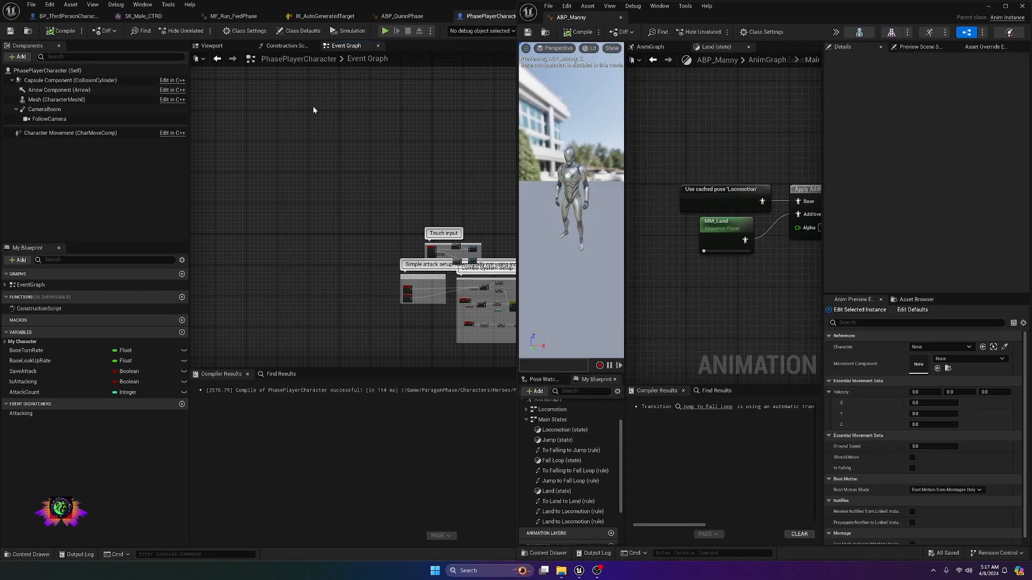
pyautogui.click(65, 16)
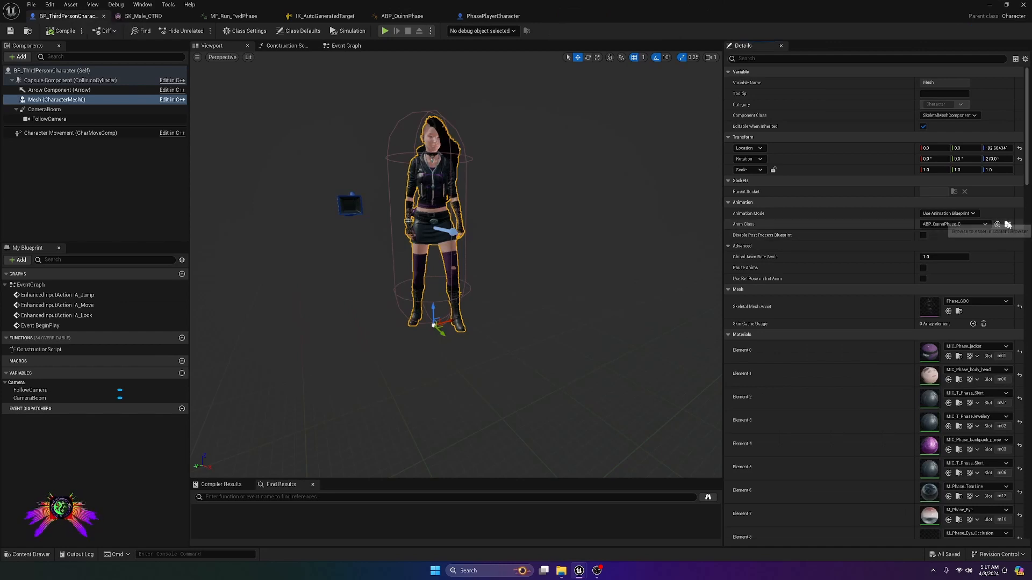
pyautogui.click(1008, 225)
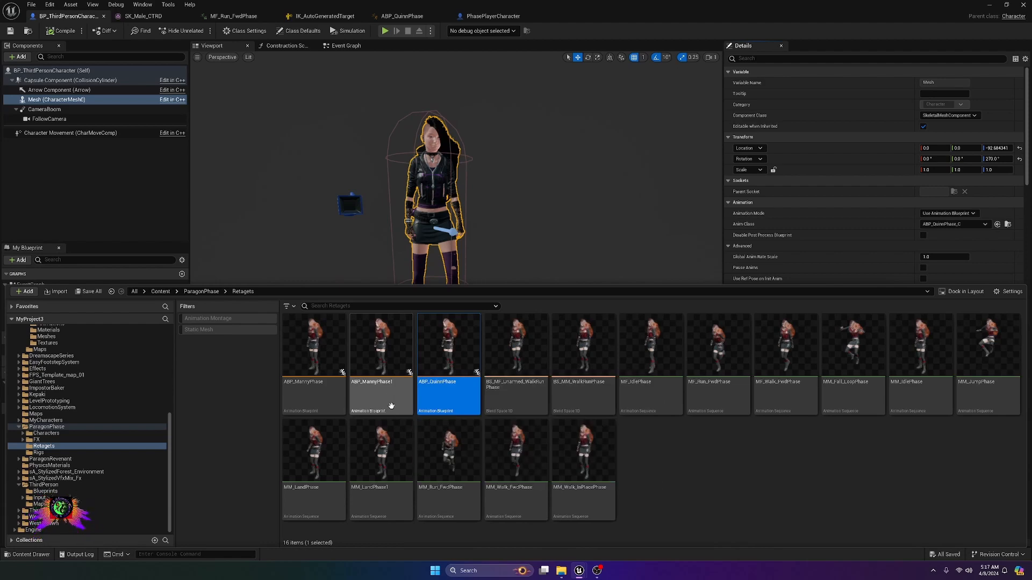
pyautogui.doubleClick(386, 358)
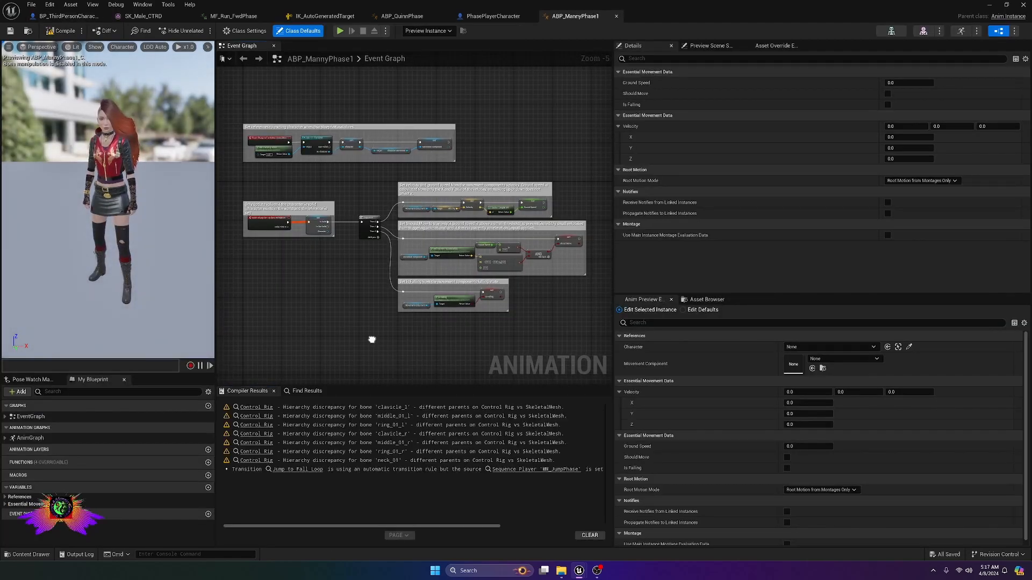
pyautogui.scroll(-3, 267, 295)
pyautogui.moveTo(421, 324); pyautogui.dragTo(478, 324, button='right')
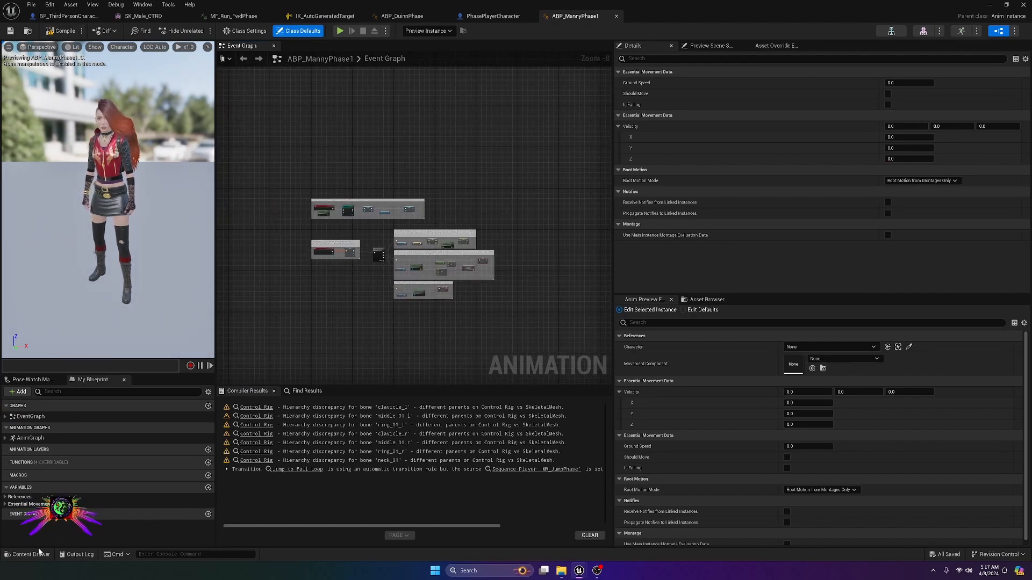
# - Delete the ABP_MannyPhase animation blueprint from the ParagonPhase/Retagets folder
pyautogui.hotkey('ctrl', 'space')
pyautogui.click(330, 272)
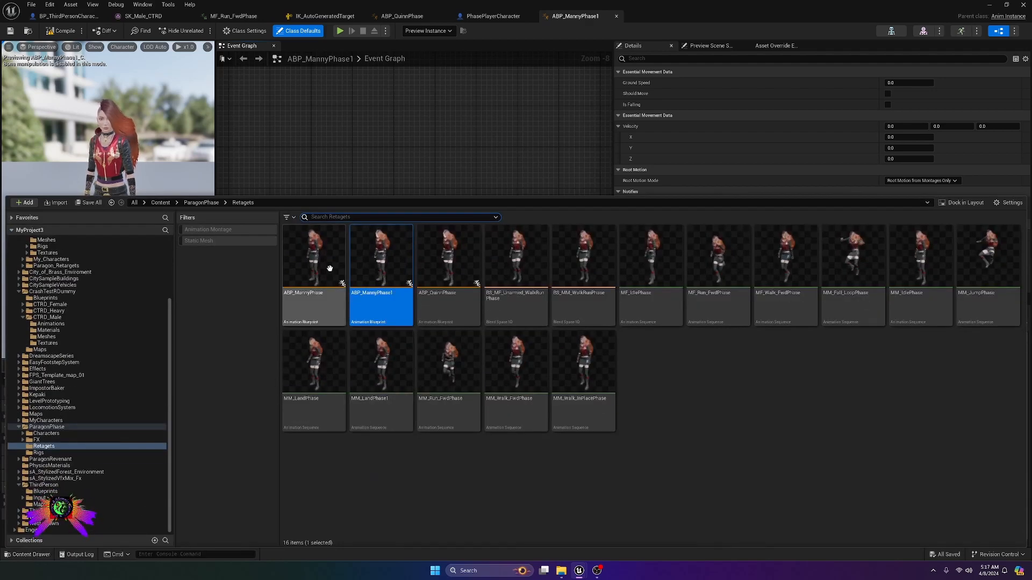
pyautogui.rightClick(330, 272)
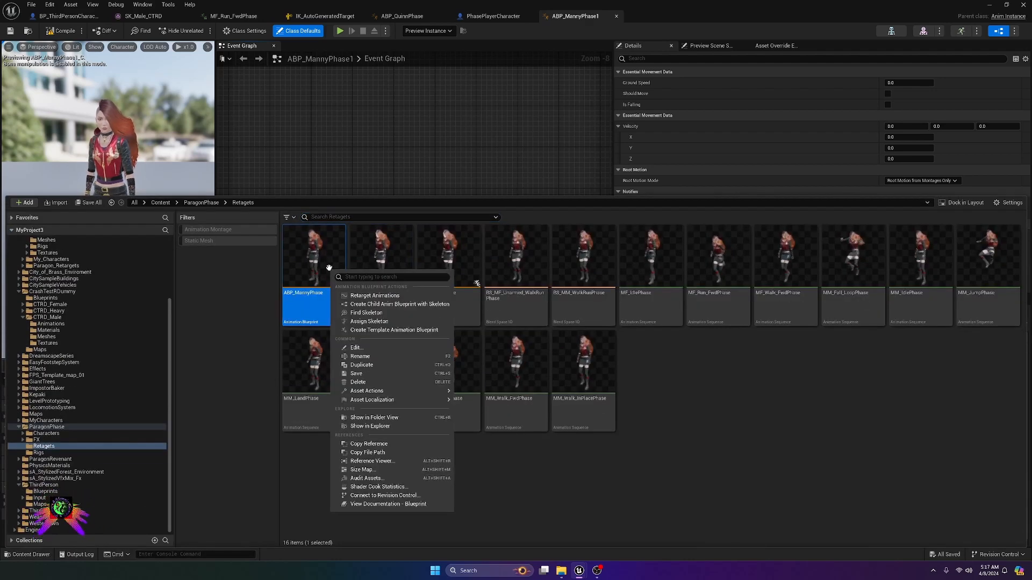
pyautogui.click(376, 382)
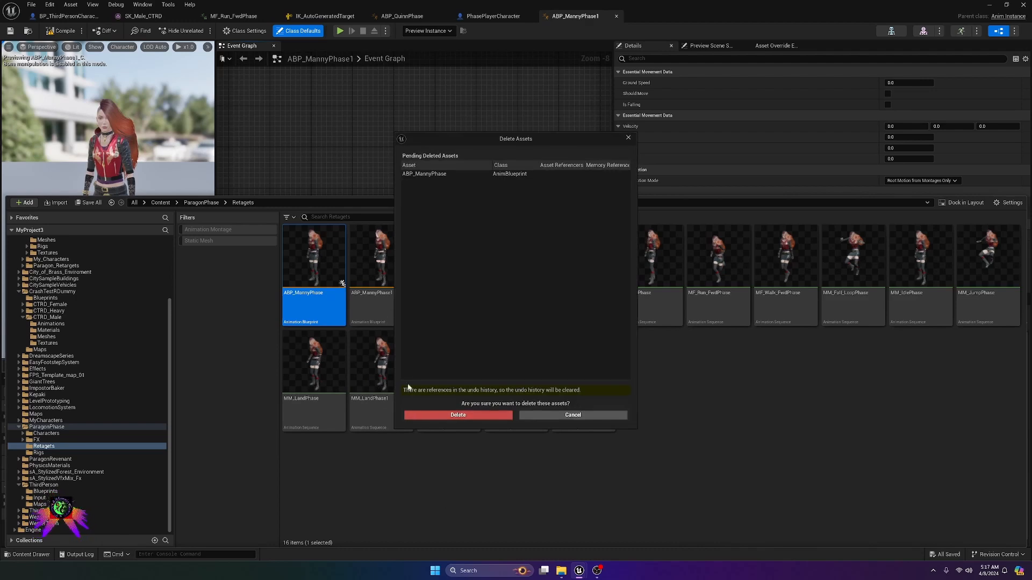
pyautogui.click(458, 415)
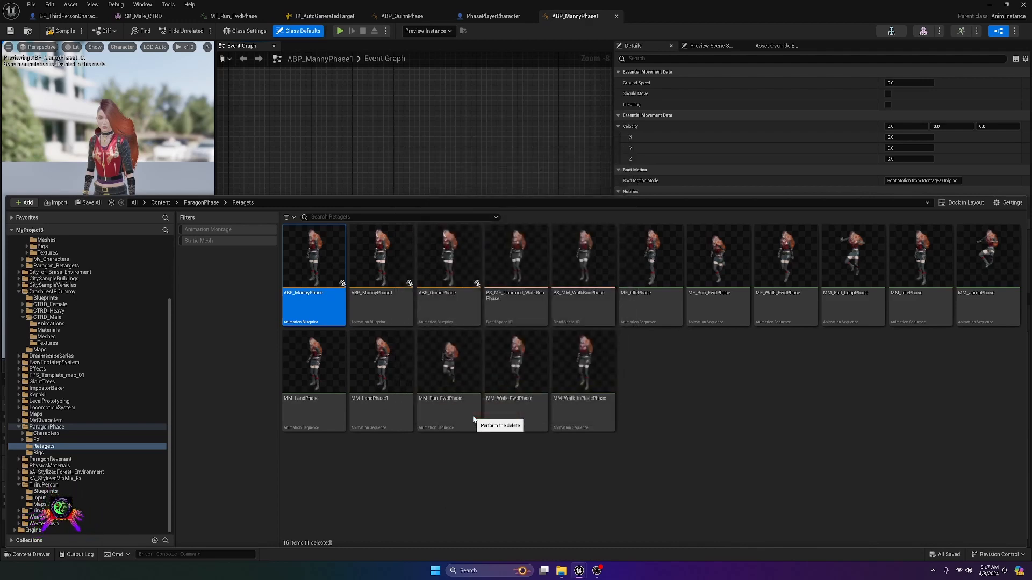
# - Rename ABP_MannyPhase1 in the ParagonPhase/Retagets folder as ABP_MannyPhase and compile the animation blueprint
pyautogui.click(302, 294)
pyautogui.click(325, 296)
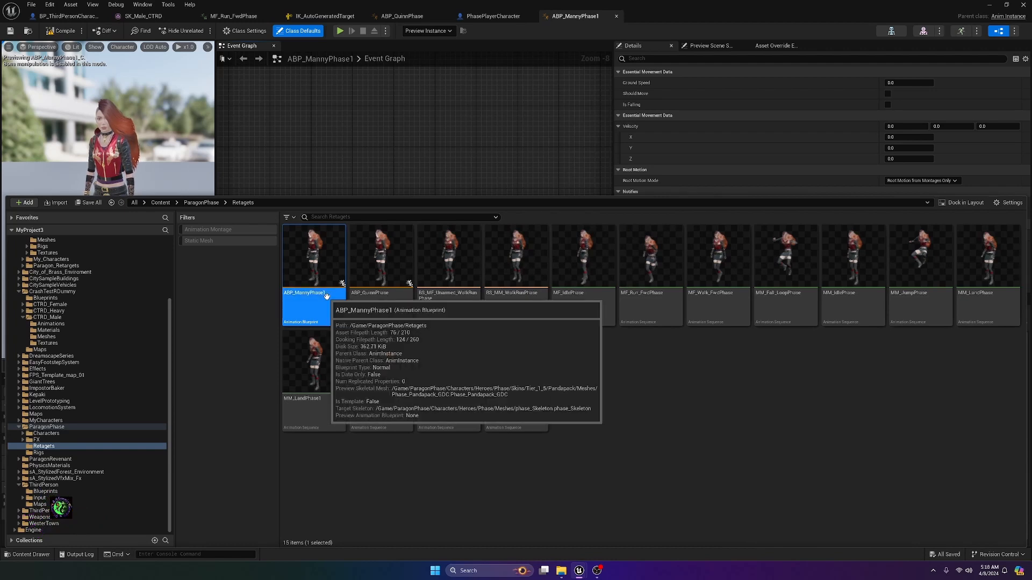
pyautogui.click(320, 294)
pyautogui.click(327, 294)
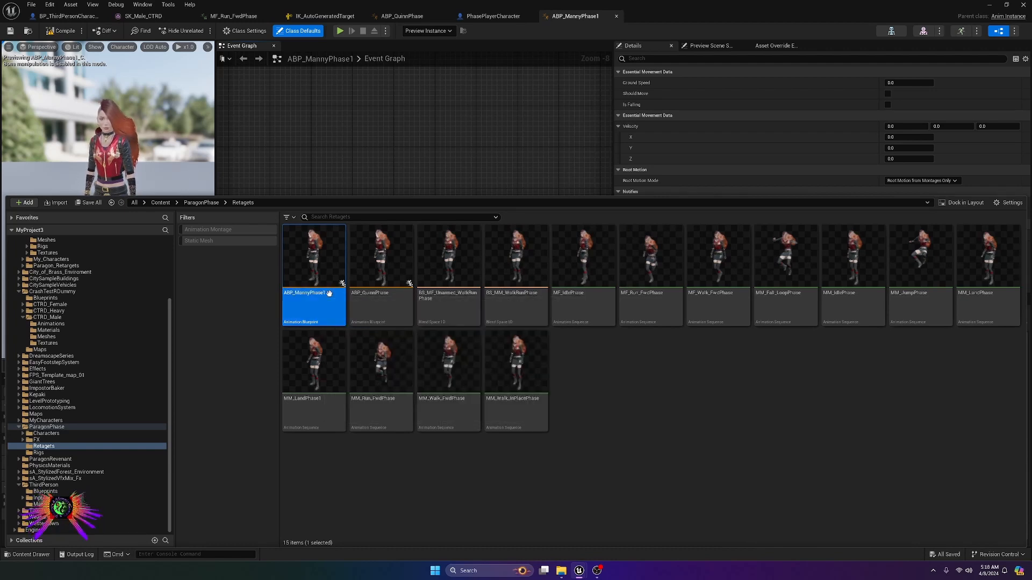
pyautogui.click(322, 295)
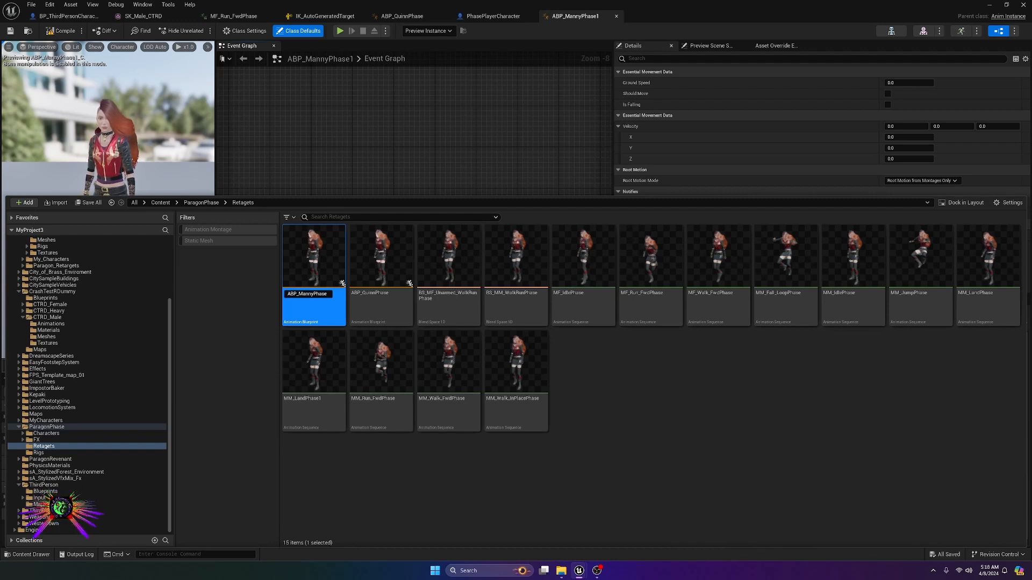
pyautogui.press('Return')
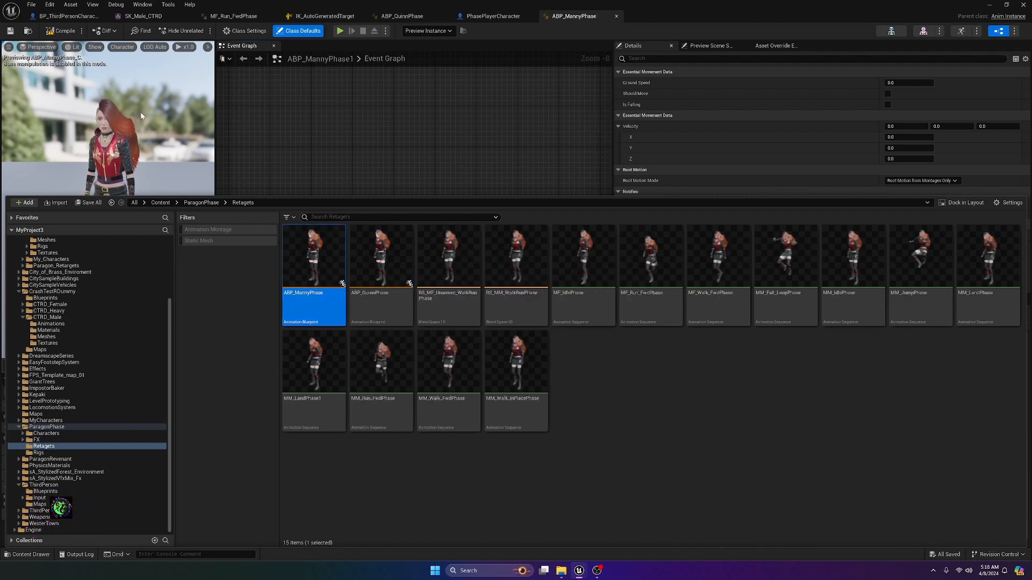
pyautogui.click(62, 32)
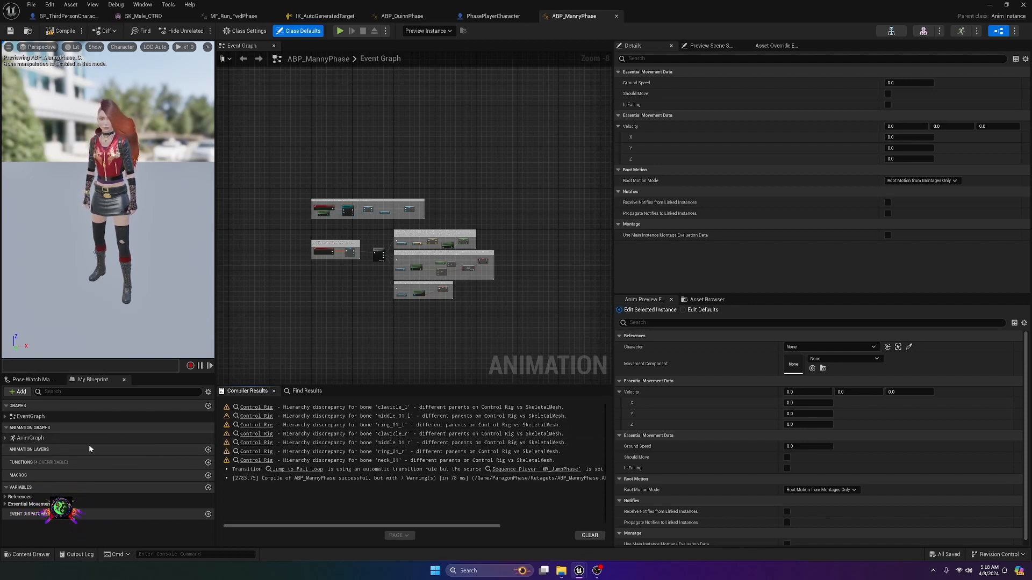
# - Place the ABP_MannyPhase editor beside the ABP_Manny window and open the Land state under ABP_MannyPhase's Main States
pyautogui.click(4, 438)
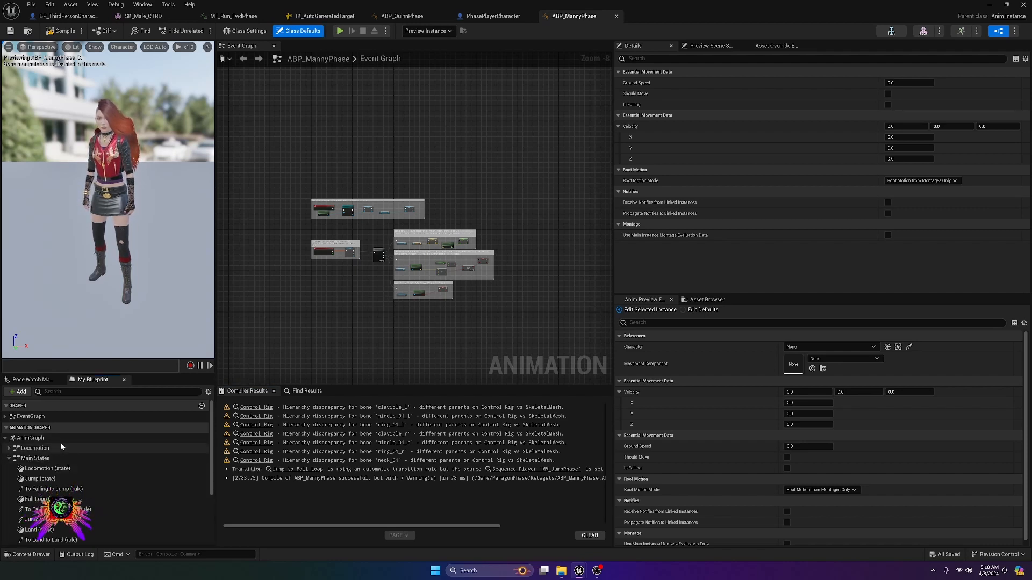
pyautogui.scroll(-3, 60, 443)
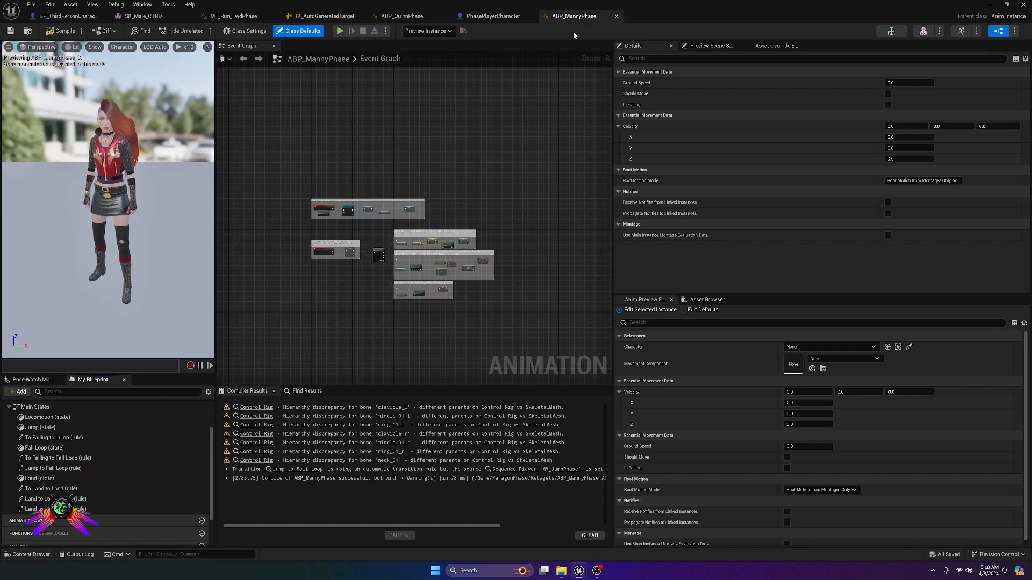
pyautogui.moveTo(700, 14); pyautogui.dragTo(441, 36)
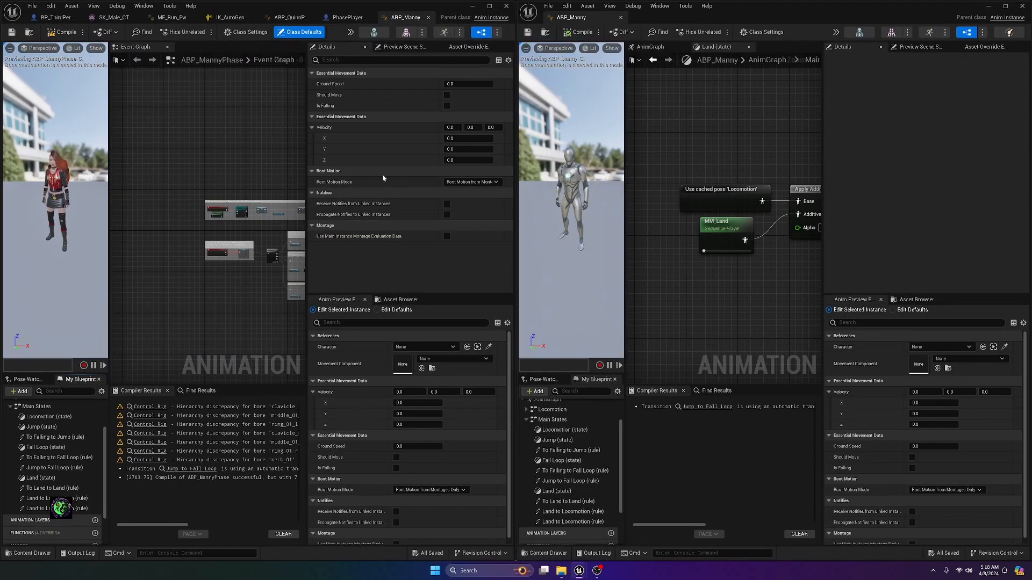
pyautogui.moveTo(310, 235); pyautogui.dragTo(433, 236)
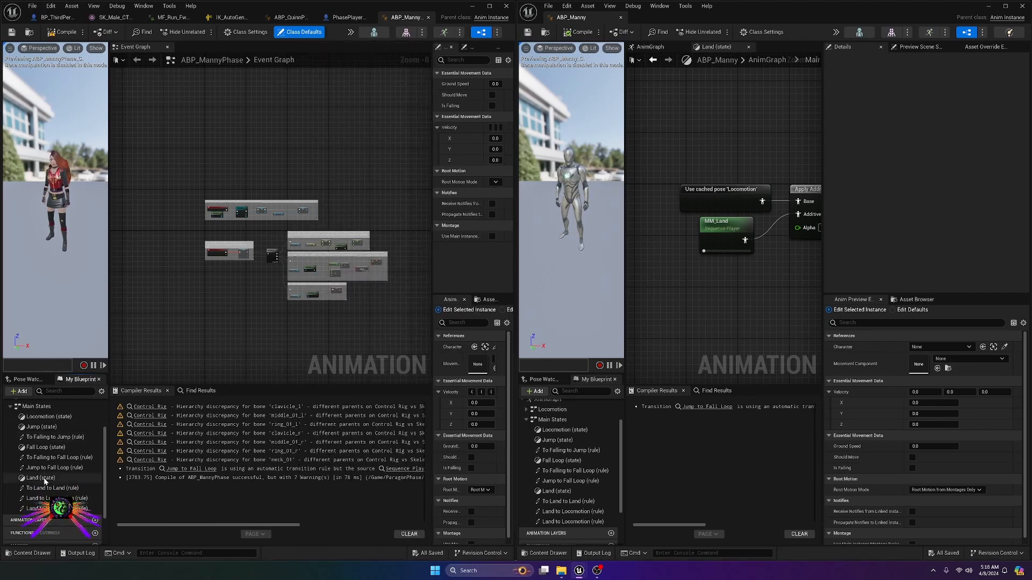
pyautogui.doubleClick(46, 478)
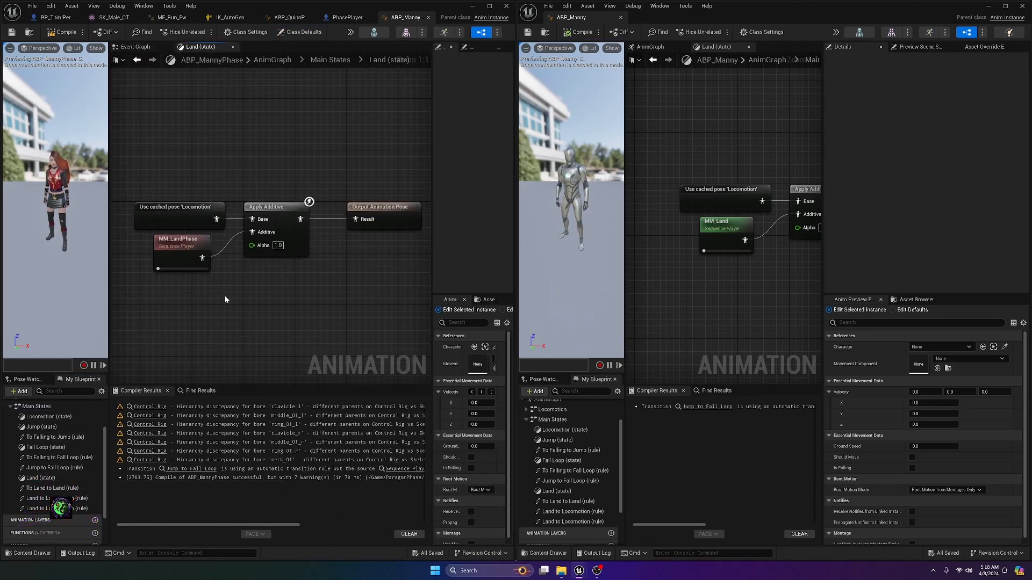
# - Open the MM_LandPhase and MM_Land animation sequences from their Land state nodes and show them side by side
pyautogui.doubleClick(177, 244)
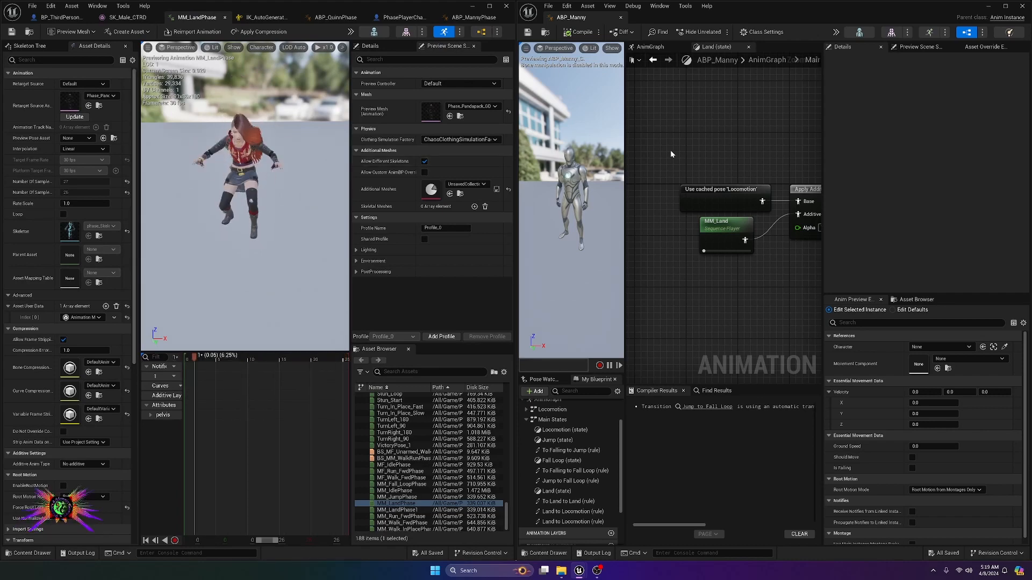
pyautogui.click(715, 239)
pyautogui.doubleClick(716, 239)
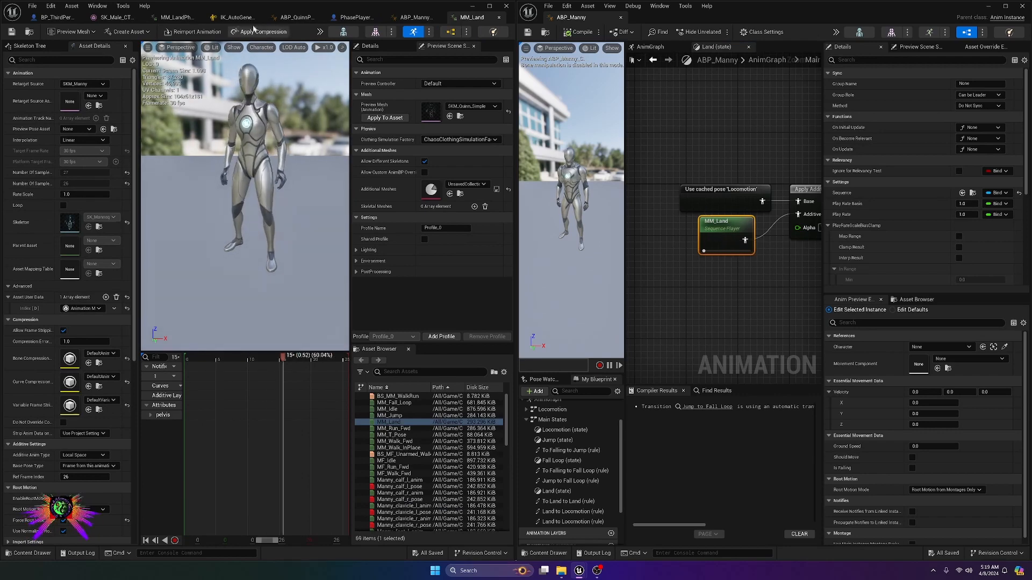
pyautogui.moveTo(462, 20); pyautogui.dragTo(655, 19)
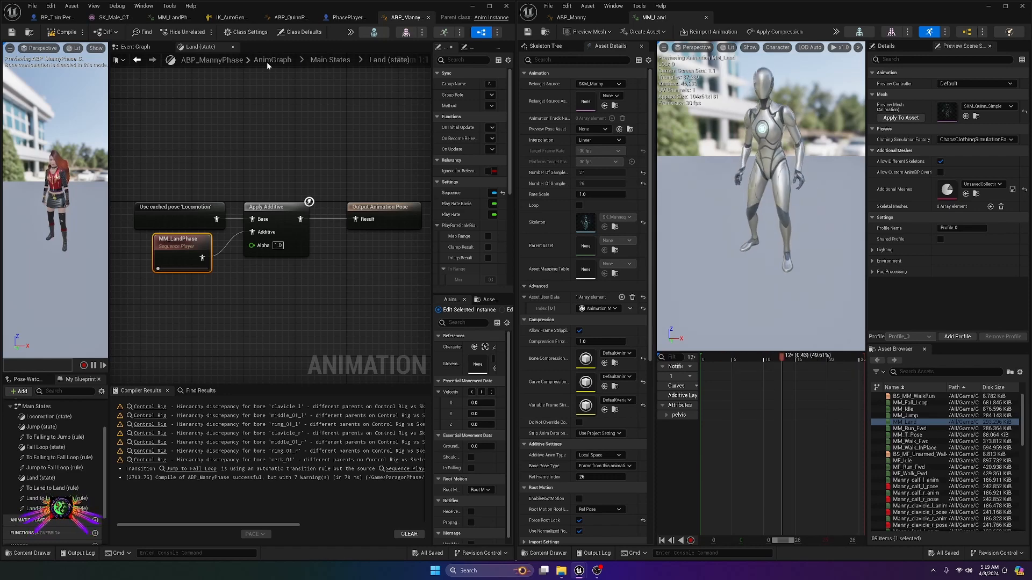
pyautogui.click(174, 18)
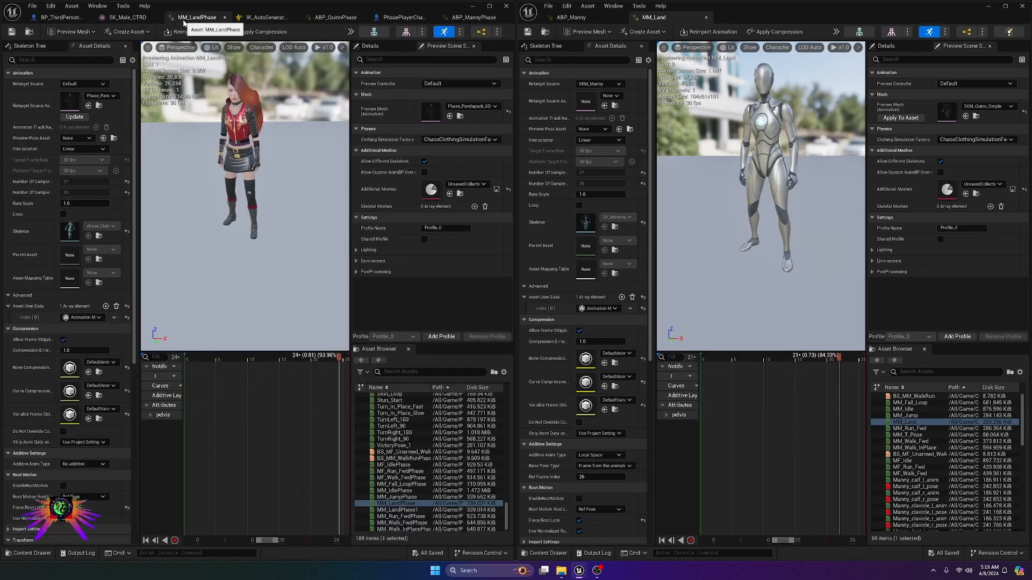
# - Set MM_LandPhase's Additive Anim Type to Local Space, matching MM_Land's additive settings
pyautogui.scroll(-3, 70, 279)
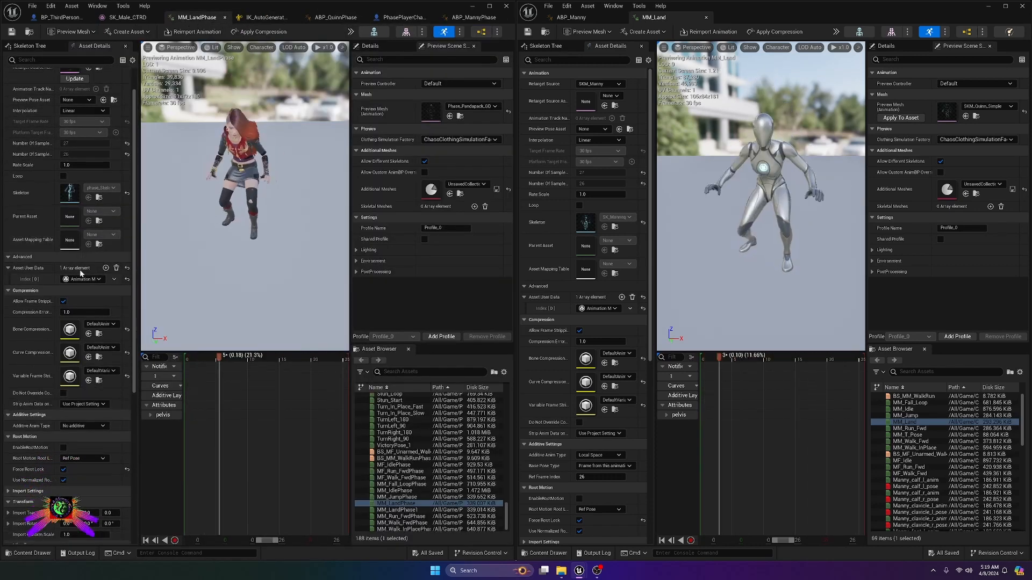
pyautogui.scroll(-1, 62, 283)
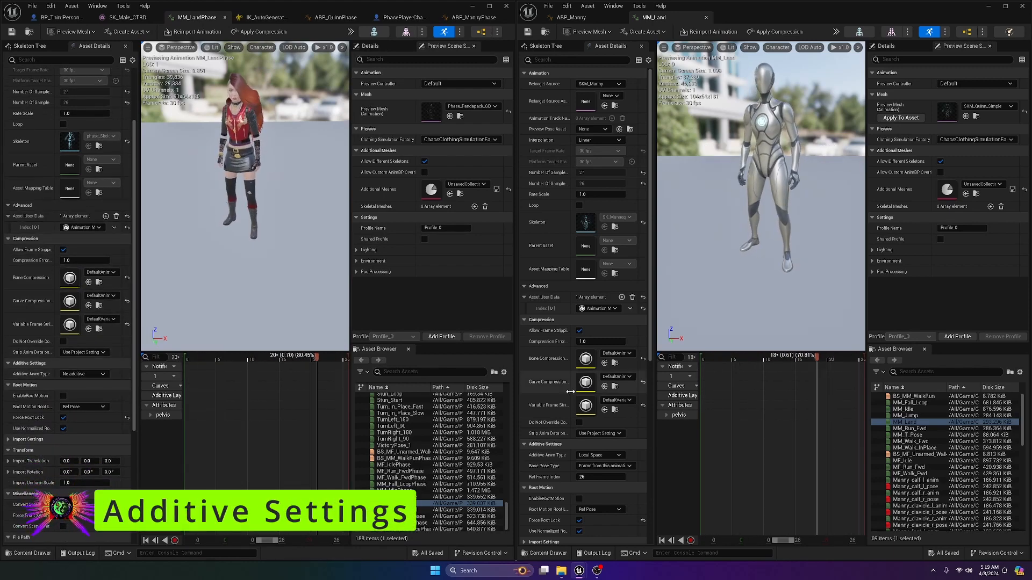
pyautogui.scroll(-2, 563, 368)
pyautogui.scroll(-5, 562, 366)
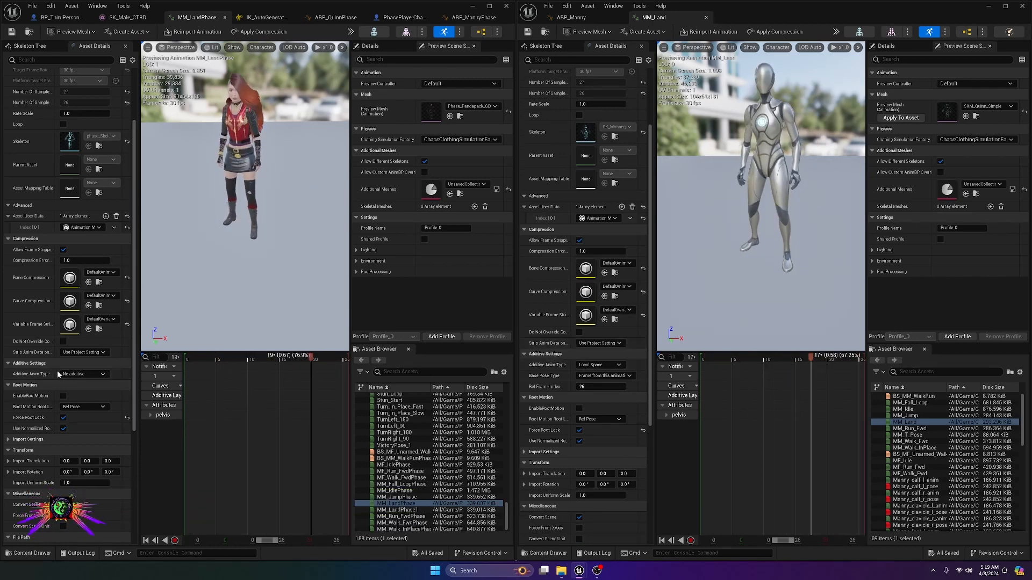
pyautogui.click(98, 375)
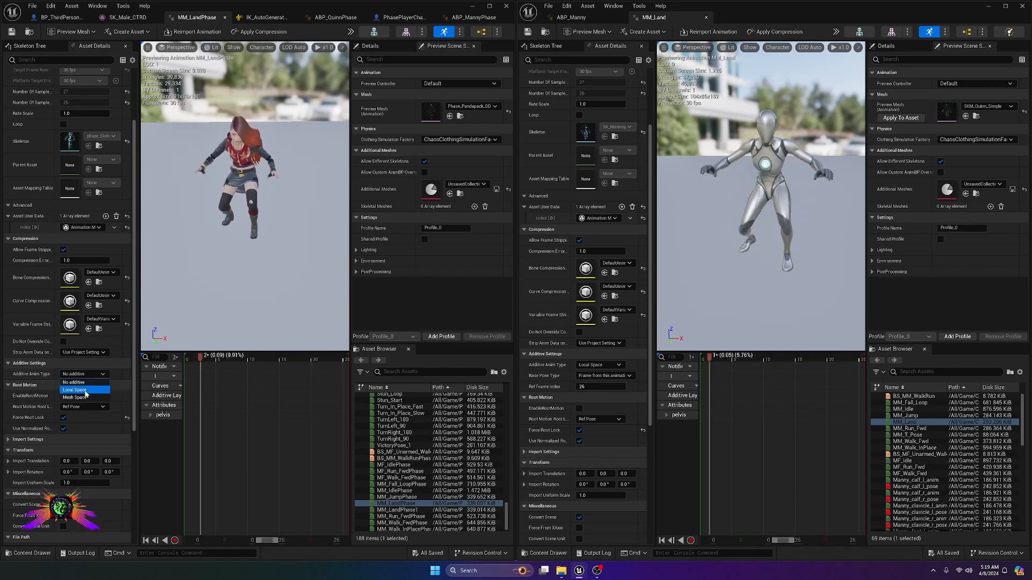
pyautogui.click(84, 390)
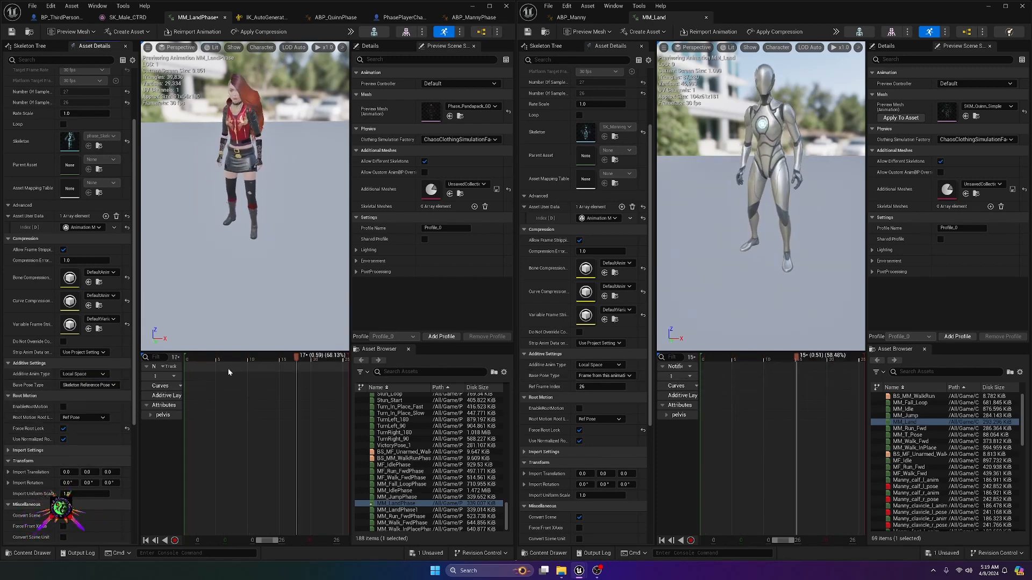
# - Set MM_LandPhase's Base Pose Type to frame from this animation, with Ref Frame Index 26
pyautogui.click(105, 386)
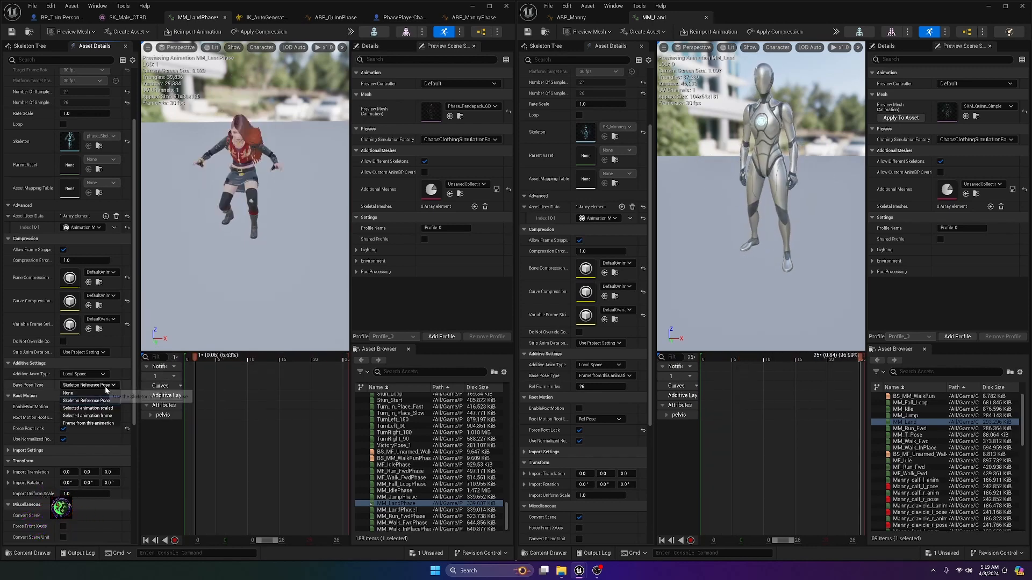
pyautogui.click(89, 423)
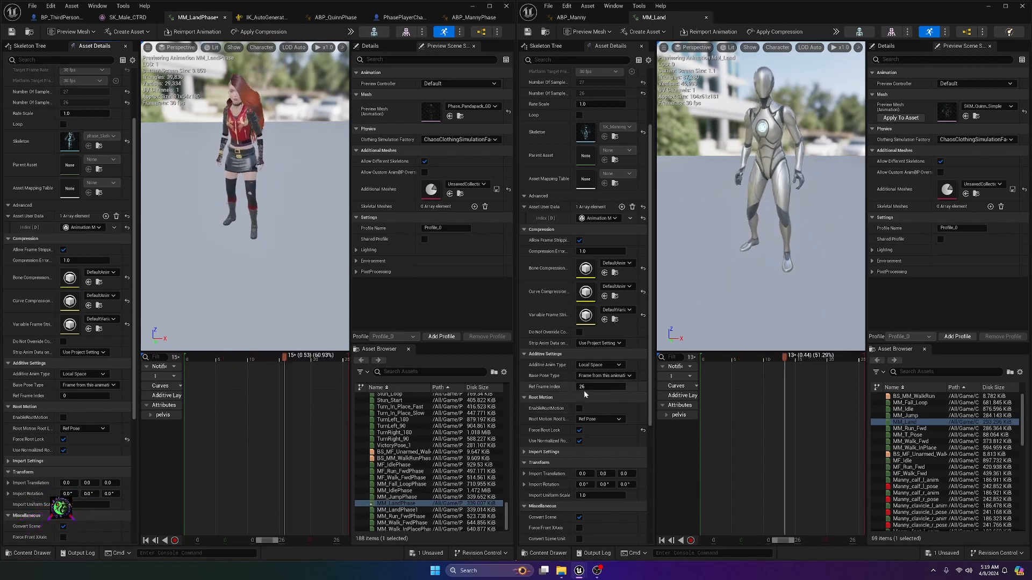
pyautogui.click(73, 396)
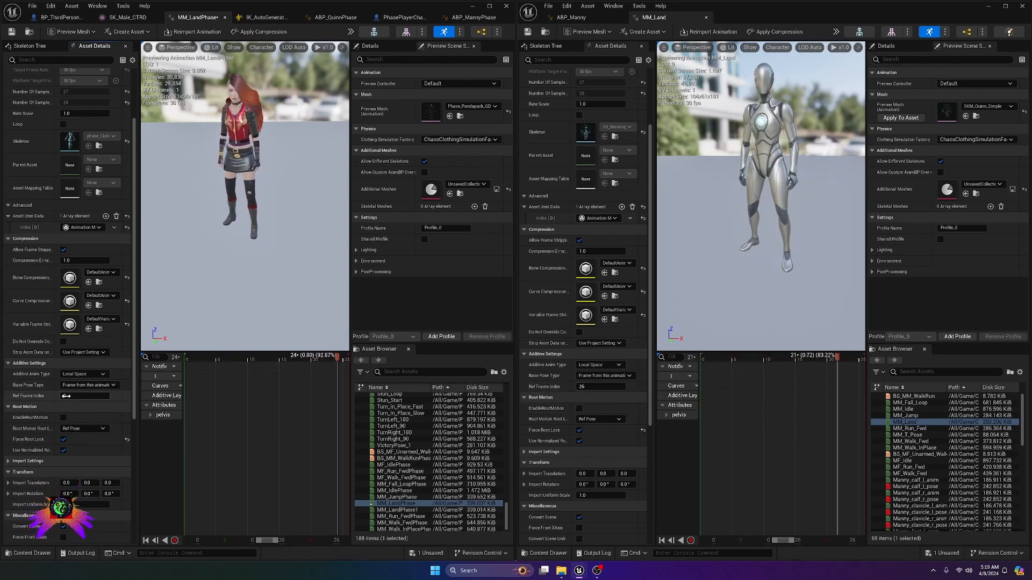
pyautogui.write('26')
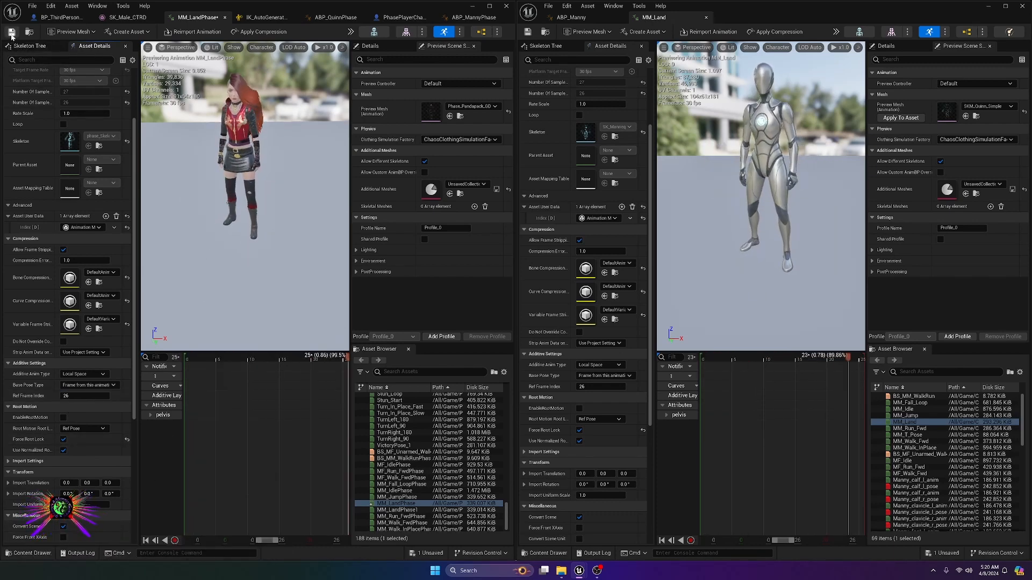
# - Save the MM_LandPhase animation and all other unsaved assets in the project
pyautogui.hotkey('ctrl', 's')
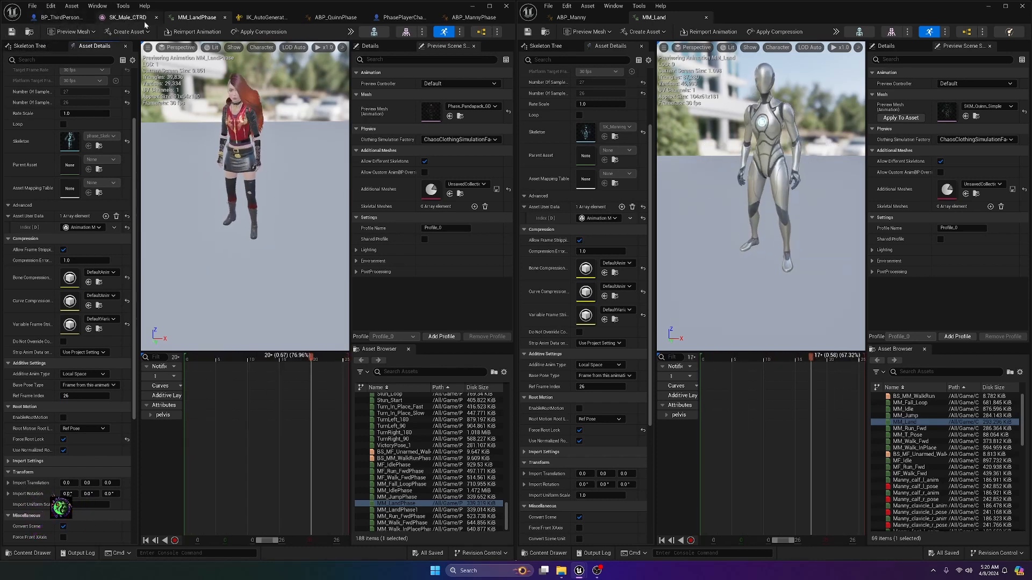
pyautogui.click(32, 6)
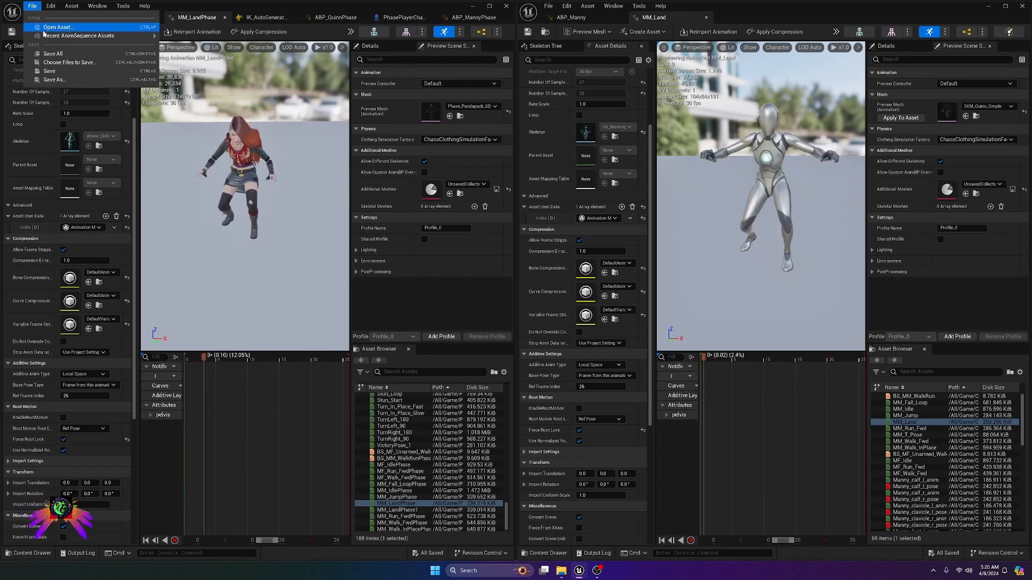
pyautogui.click(53, 54)
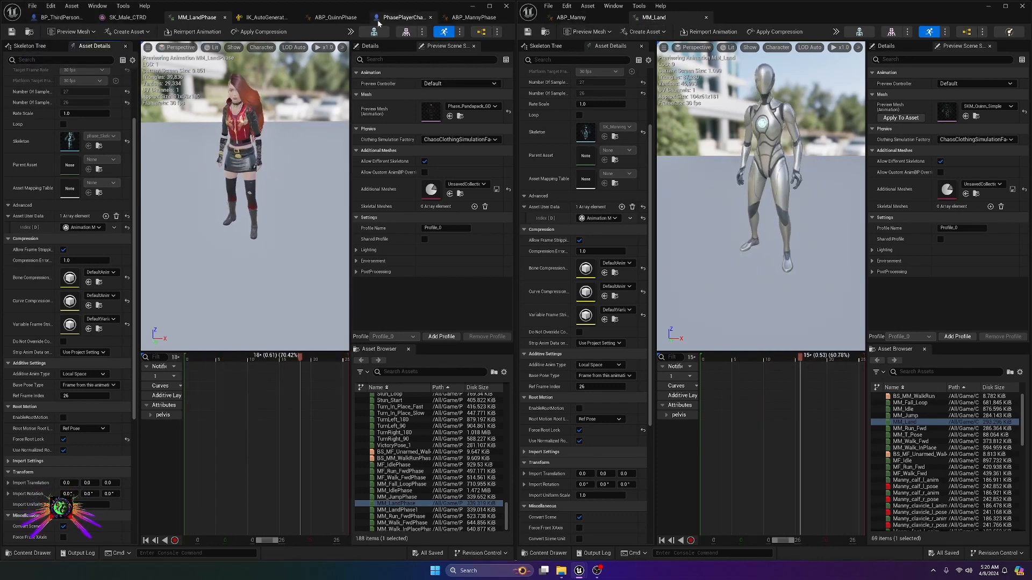
# - Close ABP_QuinnPhase and show the Land states of ABP_MannyPhase and ABP_Manny side by side to compare their landing nodes
pyautogui.click(346, 19)
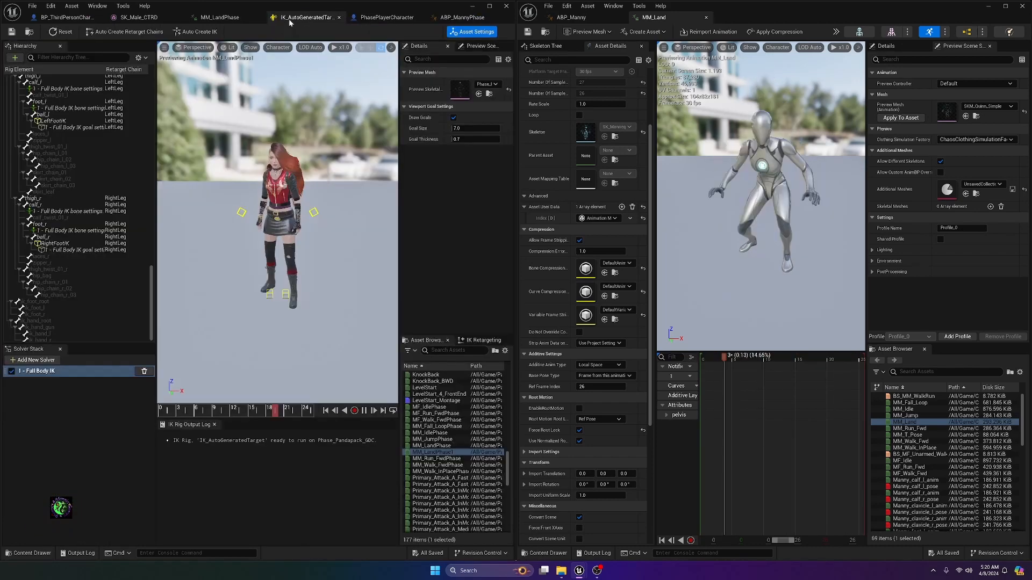
pyautogui.click(290, 18)
pyautogui.click(439, 20)
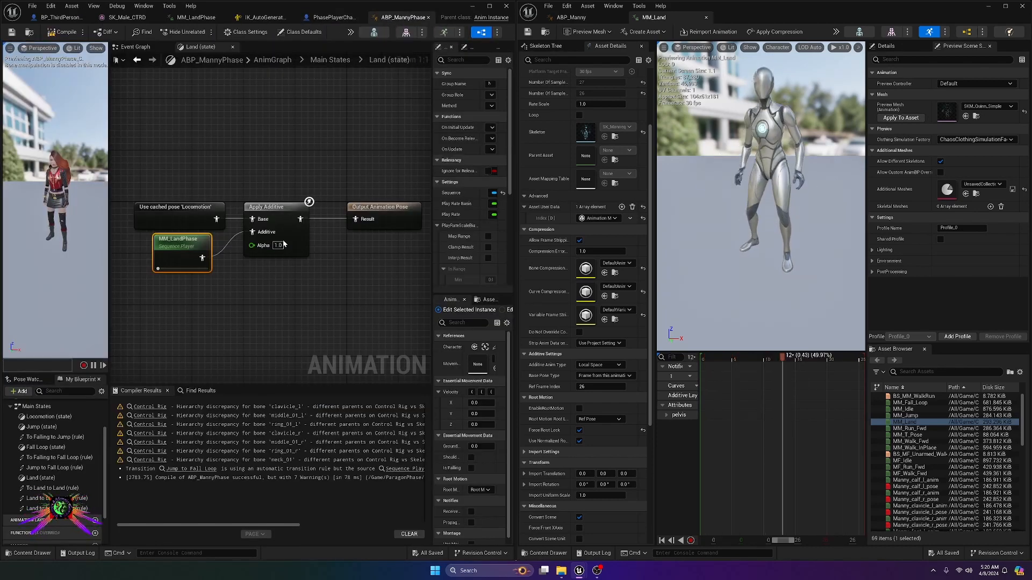
pyautogui.click(591, 18)
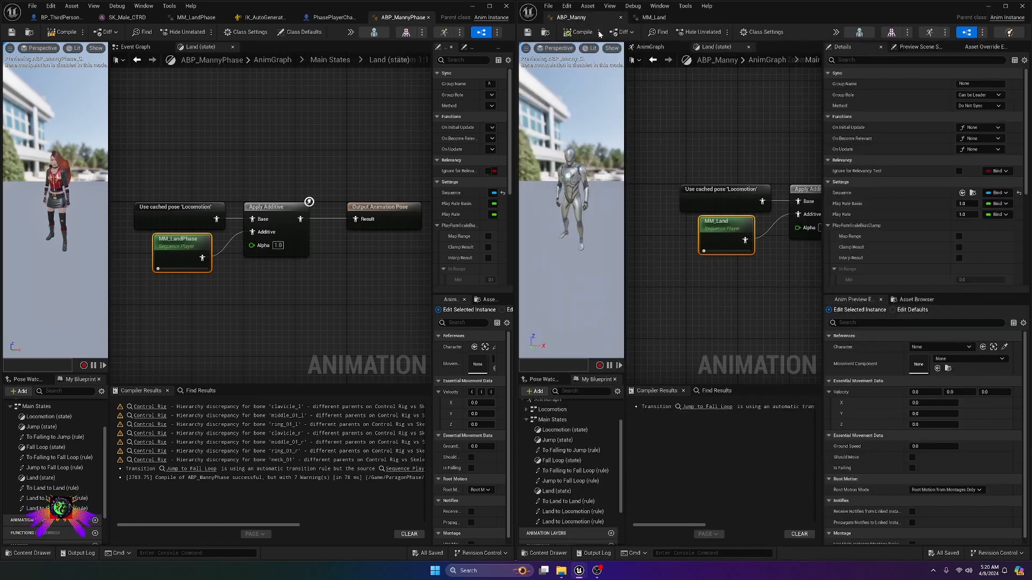
pyautogui.moveTo(730, 283); pyautogui.dragTo(661, 295, button='right')
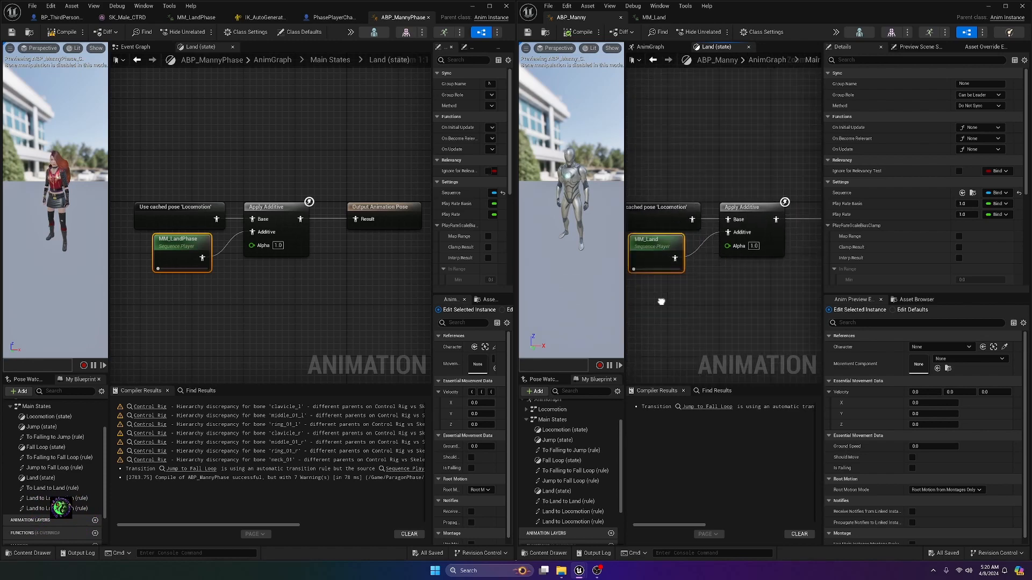
# - Recompile ABP_MannyPhase and go to the MM_JumpPhase sequence player referenced in the compiler's looping note
pyautogui.click(67, 33)
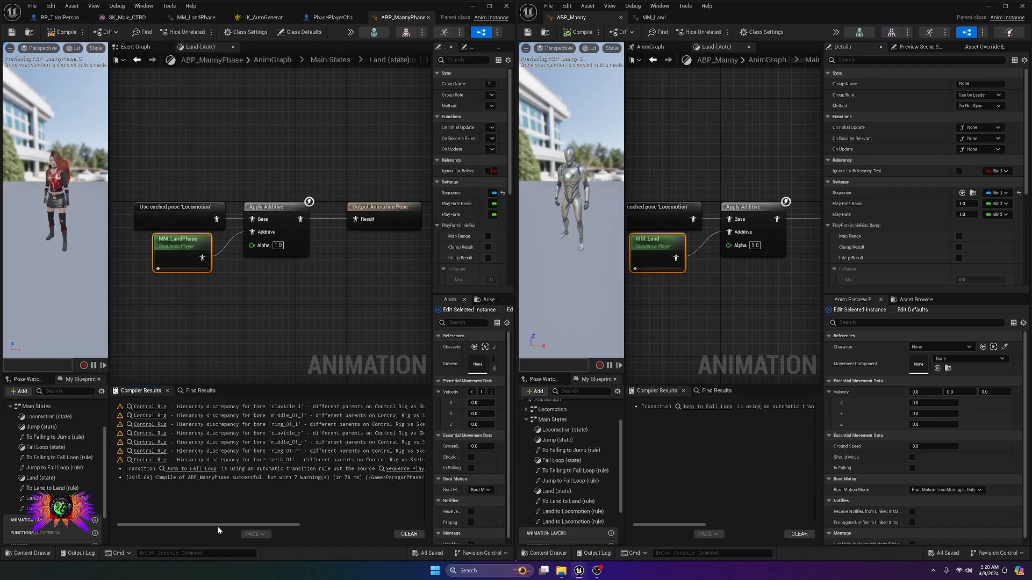
pyautogui.moveTo(264, 525); pyautogui.dragTo(369, 520)
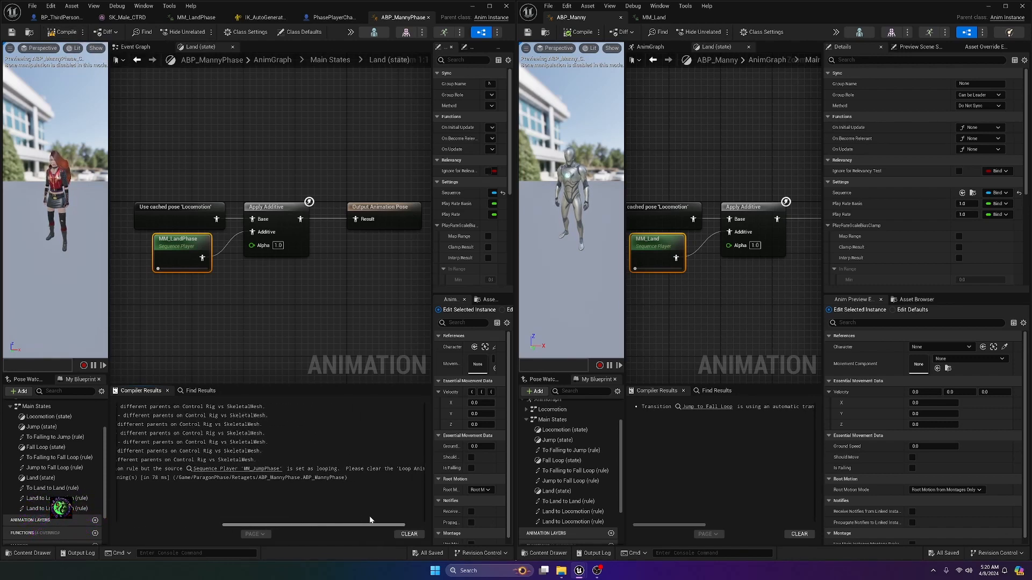
pyautogui.click(257, 470)
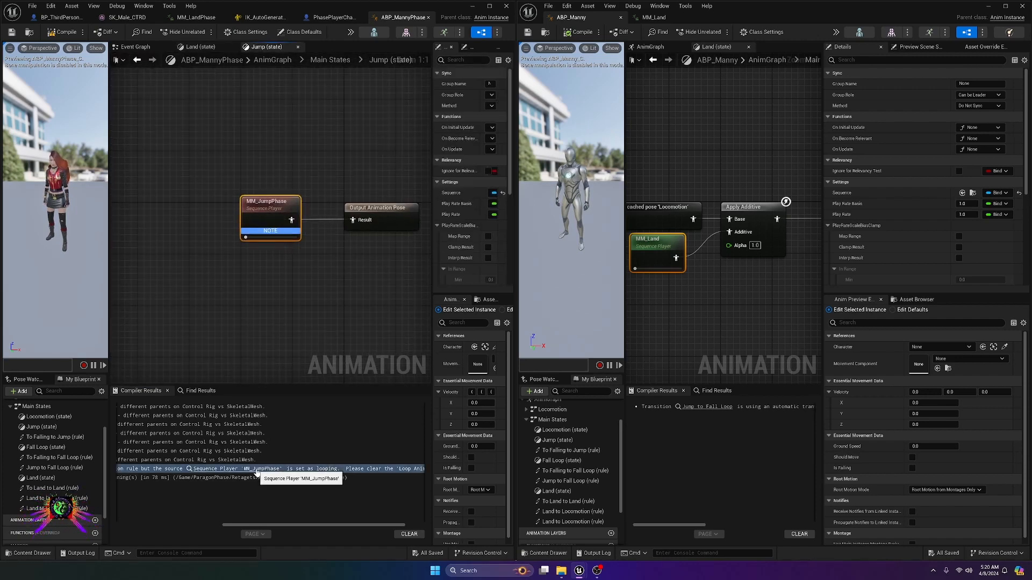
# - Open the MM_JumpPhase animation and check its Loop setting by filtering the asset details for "loop"
pyautogui.doubleClick(267, 213)
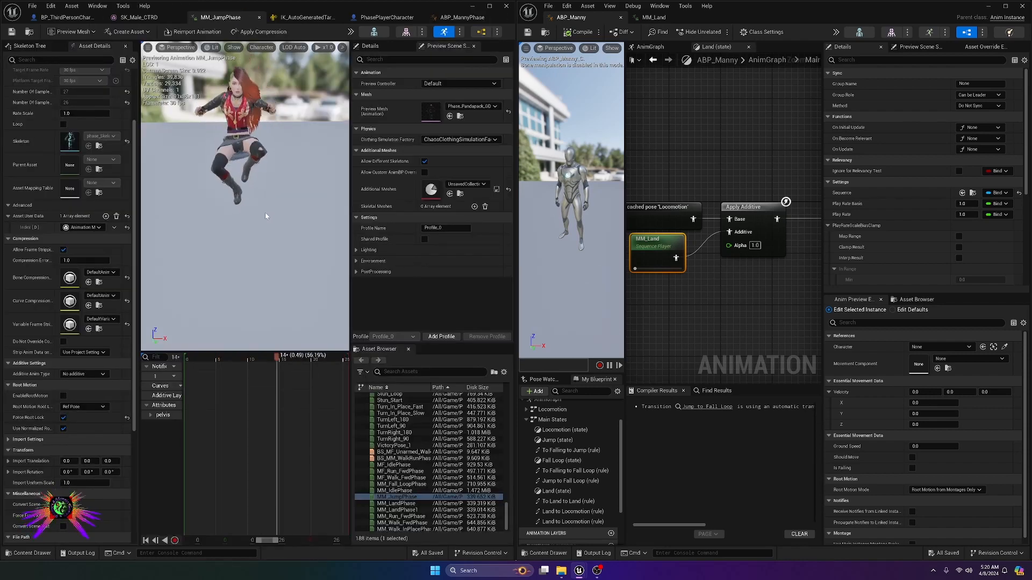
pyautogui.click(42, 61)
pyautogui.write('loop')
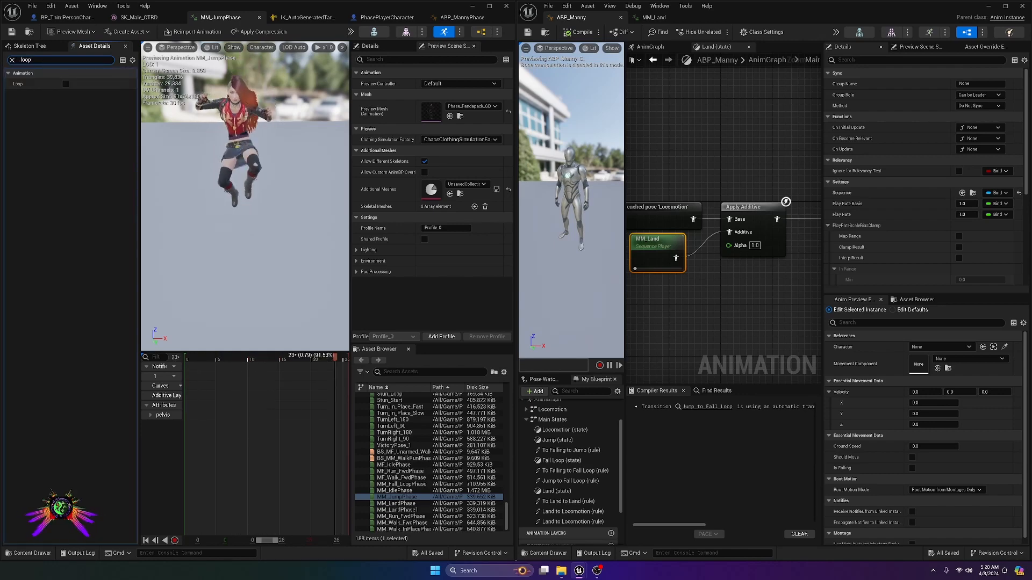
pyautogui.doubleClick(46, 61)
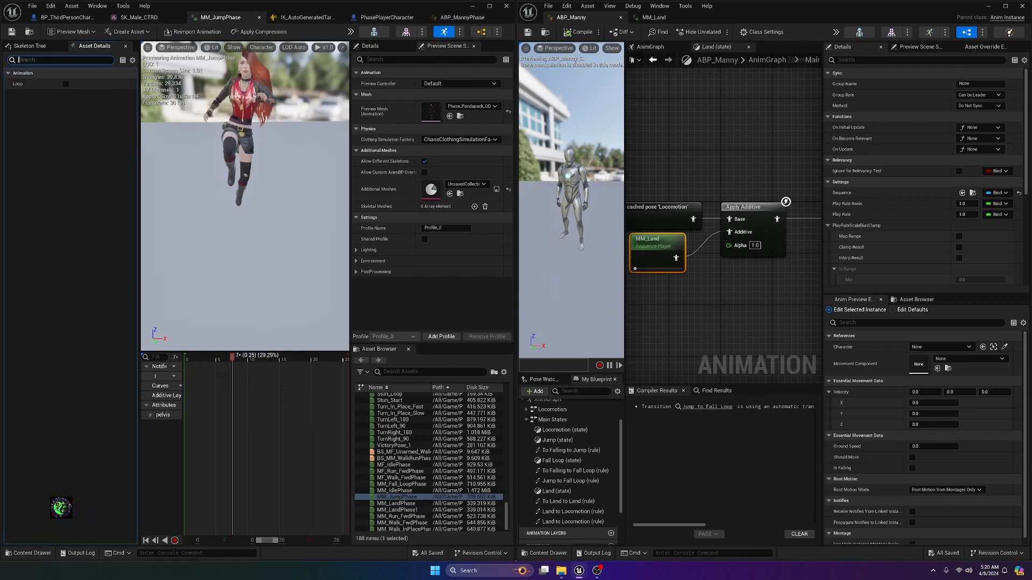
pyautogui.press('BackSpace')
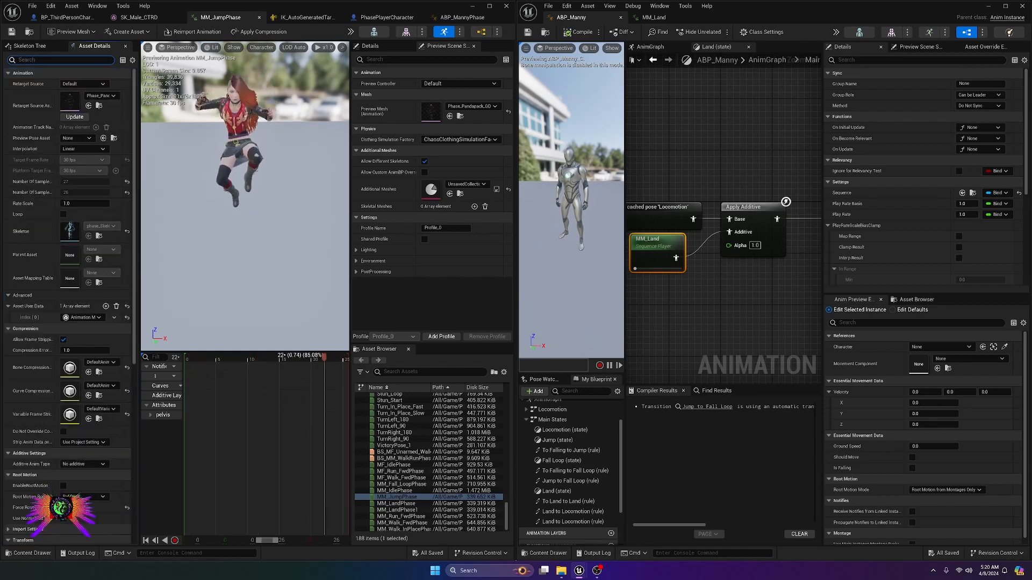
# - Turn off Loop Animation on the MM_JumpPhase sequence player in ABP_MannyPhase's Jump state and compile the blueprint
pyautogui.click(447, 24)
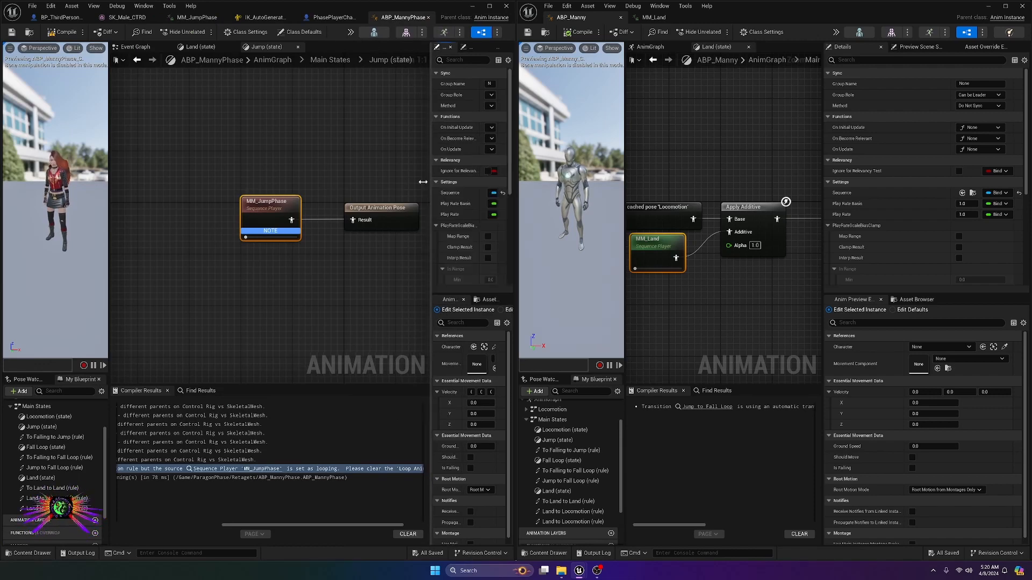
pyautogui.moveTo(433, 181); pyautogui.dragTo(324, 182)
pyautogui.scroll(-5, 421, 201)
pyautogui.scroll(-1, 420, 205)
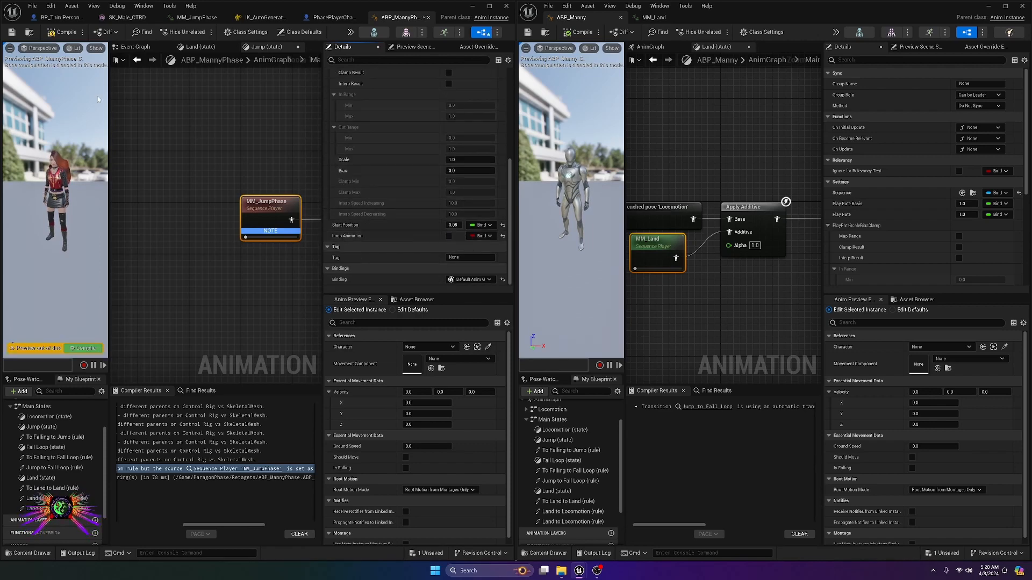
pyautogui.click(60, 33)
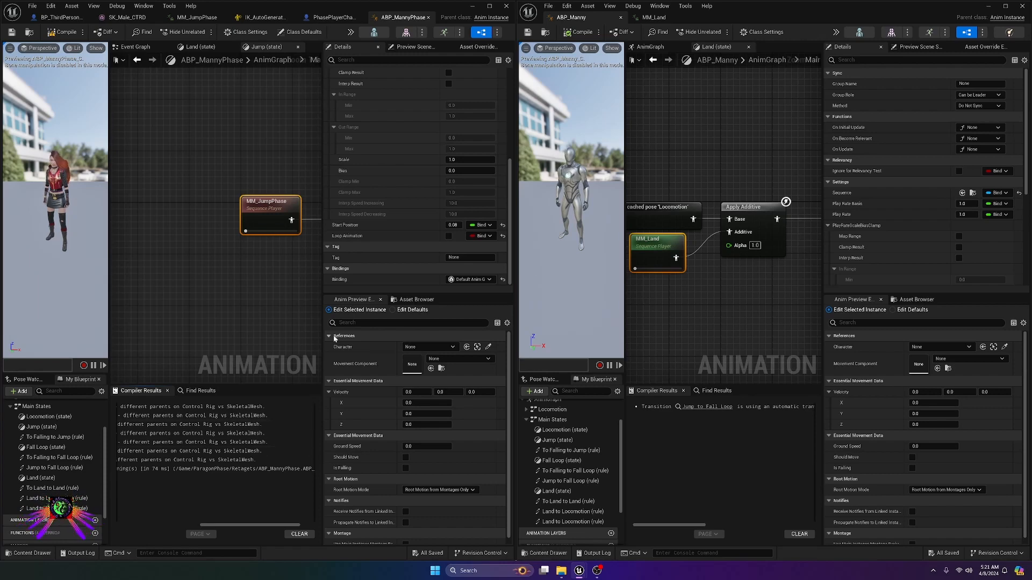
pyautogui.moveTo(321, 328); pyautogui.dragTo(424, 328)
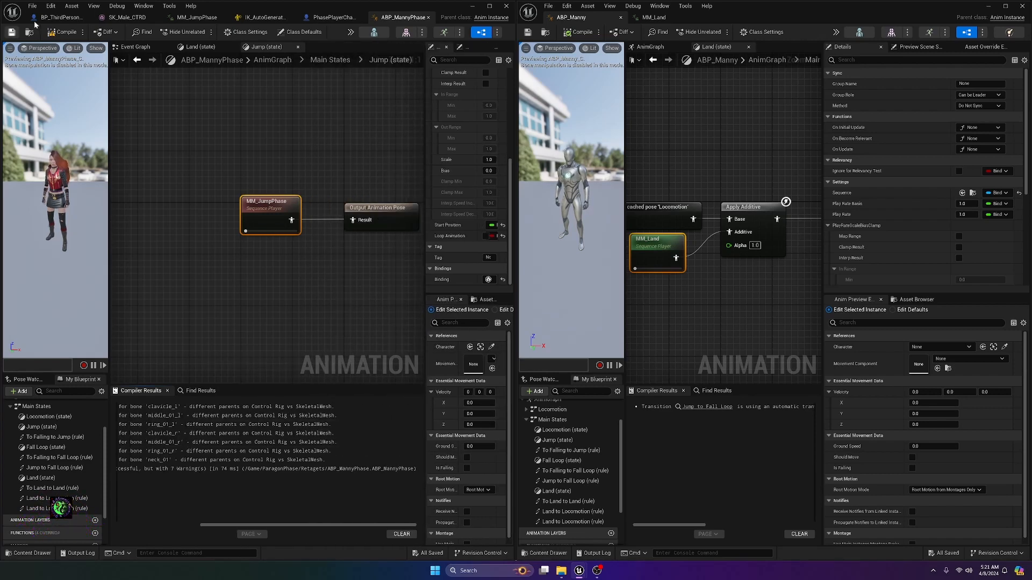
pyautogui.click(49, 33)
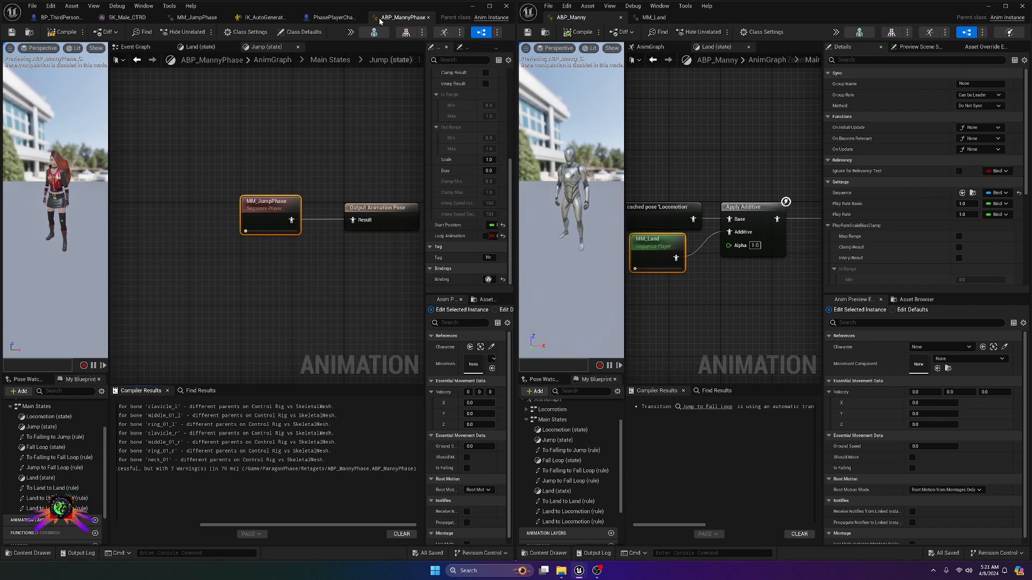
# - Arrange the ThirdPersonMap level editor and the ABP_MannyPhase window side by side, with a wider details area for the blueprint
pyautogui.click(987, 7)
pyautogui.moveTo(397, 7); pyautogui.dragTo(467, 30)
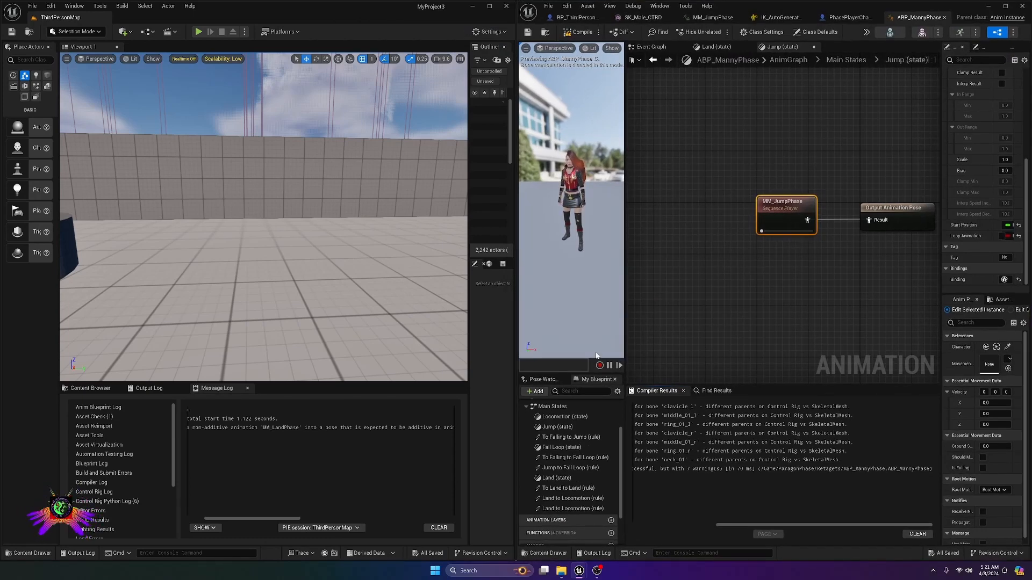
pyautogui.moveTo(883, 304); pyautogui.dragTo(791, 287, button='right')
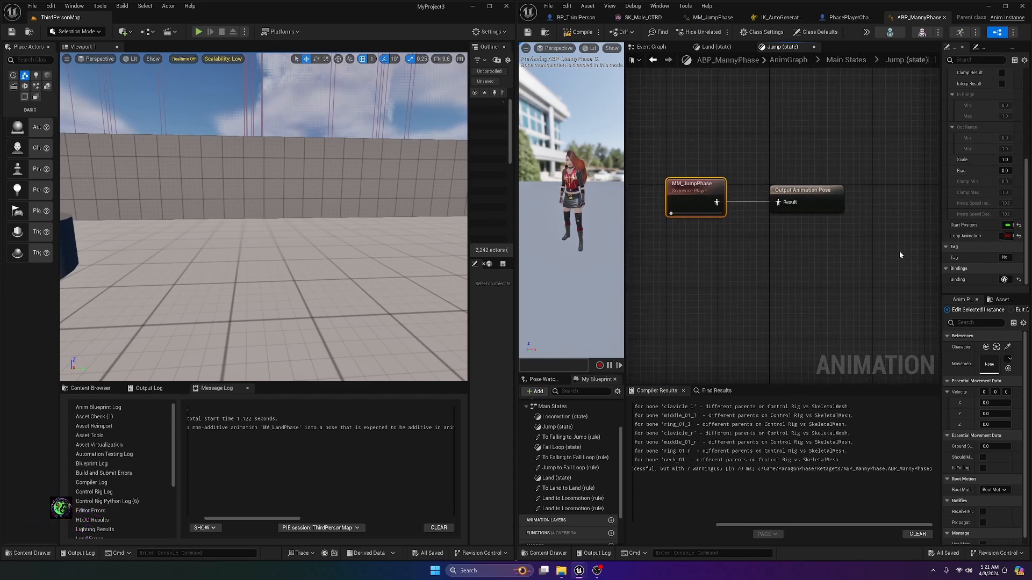
pyautogui.moveTo(938, 246); pyautogui.dragTo(908, 253)
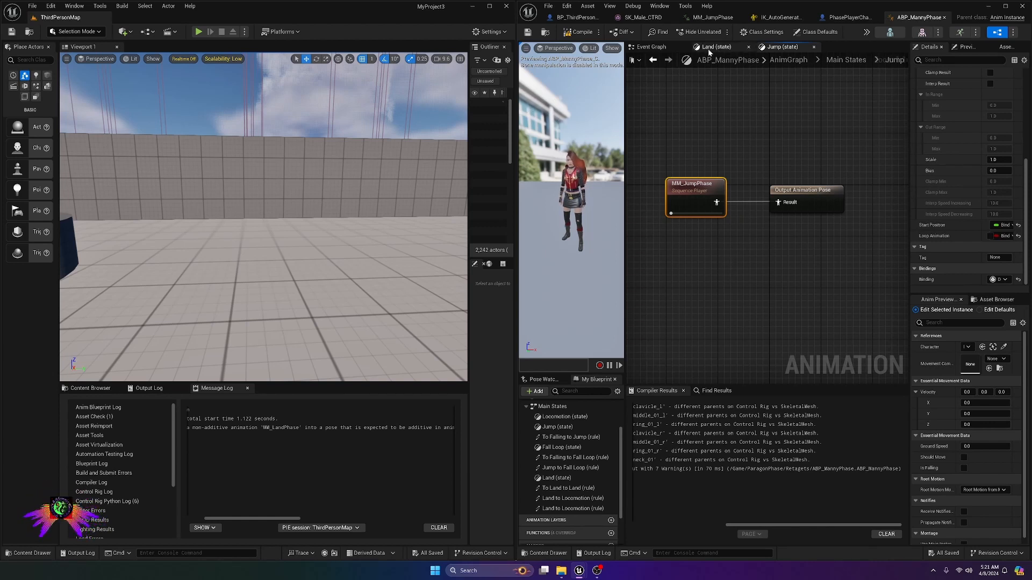
# - Enlarge the ThirdPersonMap viewport, aim it at an open floor area and start playing the level
pyautogui.moveTo(370, 179); pyautogui.dragTo(381, 229, button='right')
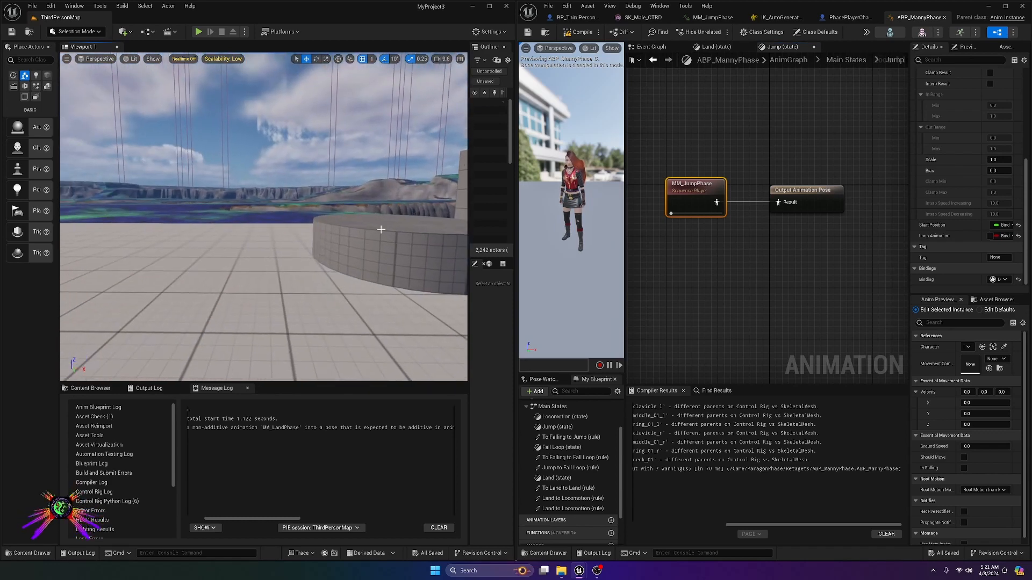
pyautogui.moveTo(383, 383); pyautogui.dragTo(384, 457)
pyautogui.moveTo(344, 330); pyautogui.dragTo(320, 334, button='right')
pyautogui.hotkey('alt', 'p')
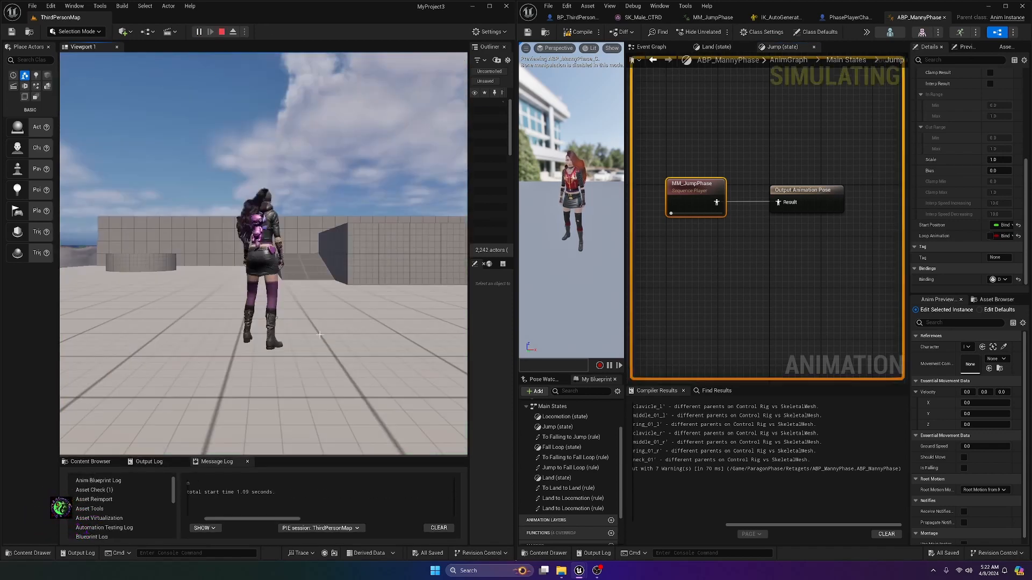
# - Run and jump the character around the floor and ramps to test the jump and landing animations, and stop the play session
pyautogui.press('w')
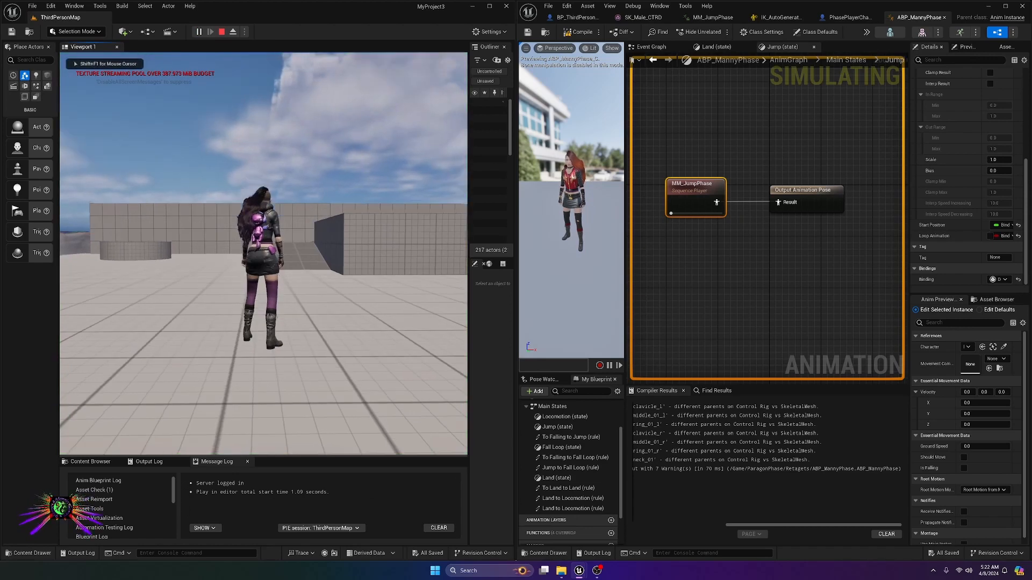
pyautogui.press('a')
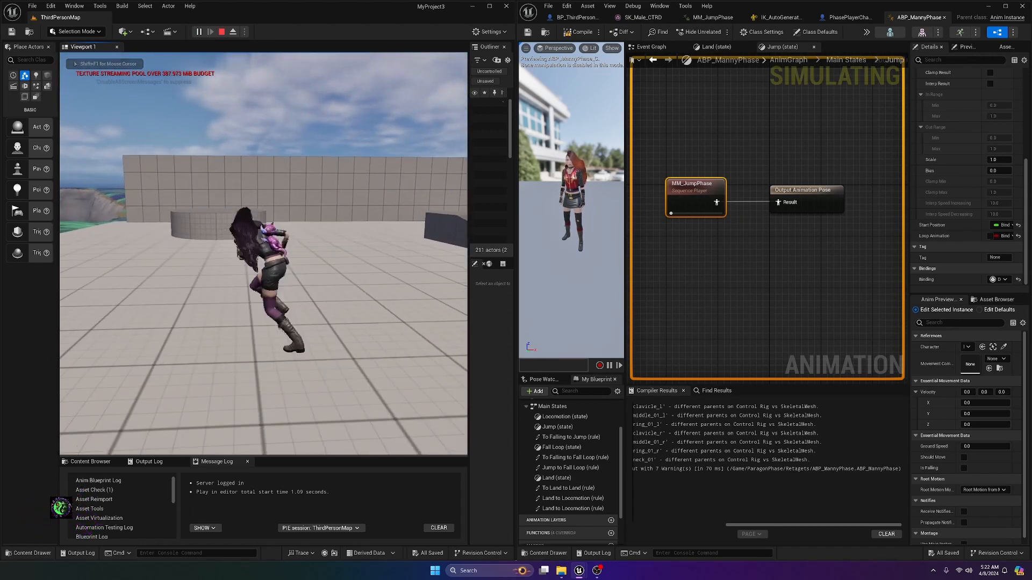
pyautogui.press('space')
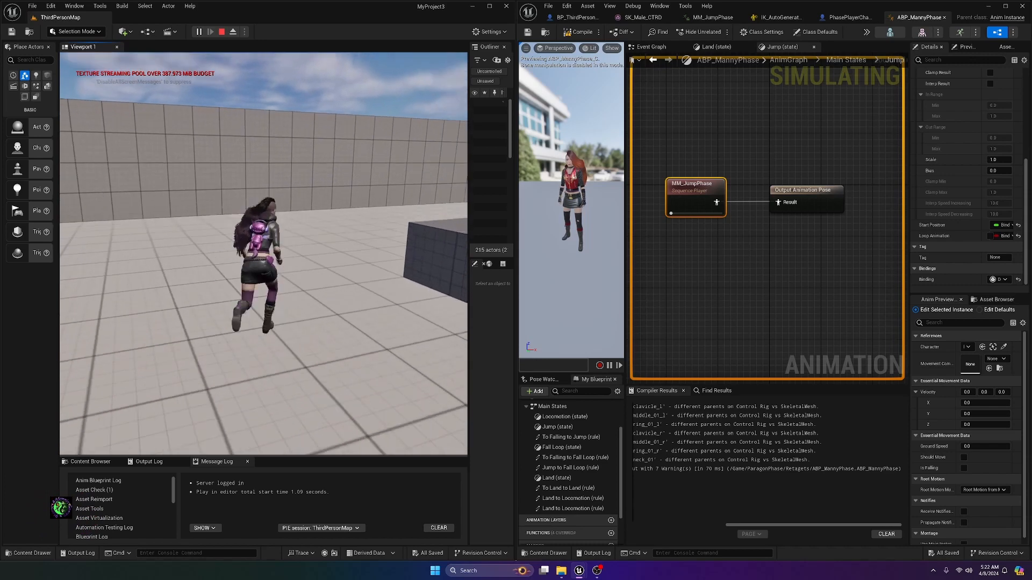
pyautogui.press('space')
pyautogui.press('s')
pyautogui.press('a')
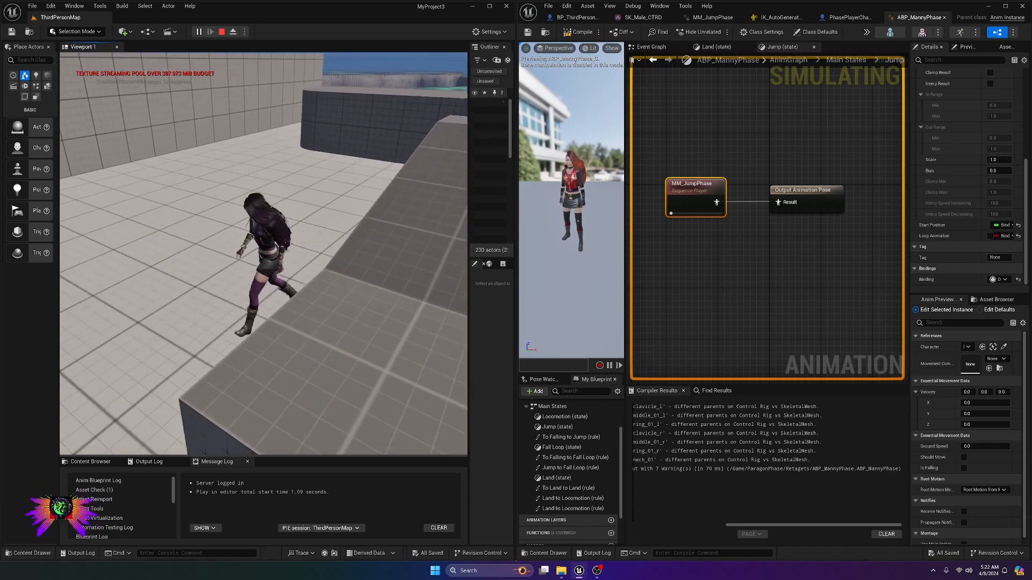
pyautogui.press('w')
pyautogui.press('d')
pyautogui.press('space')
pyautogui.press('w')
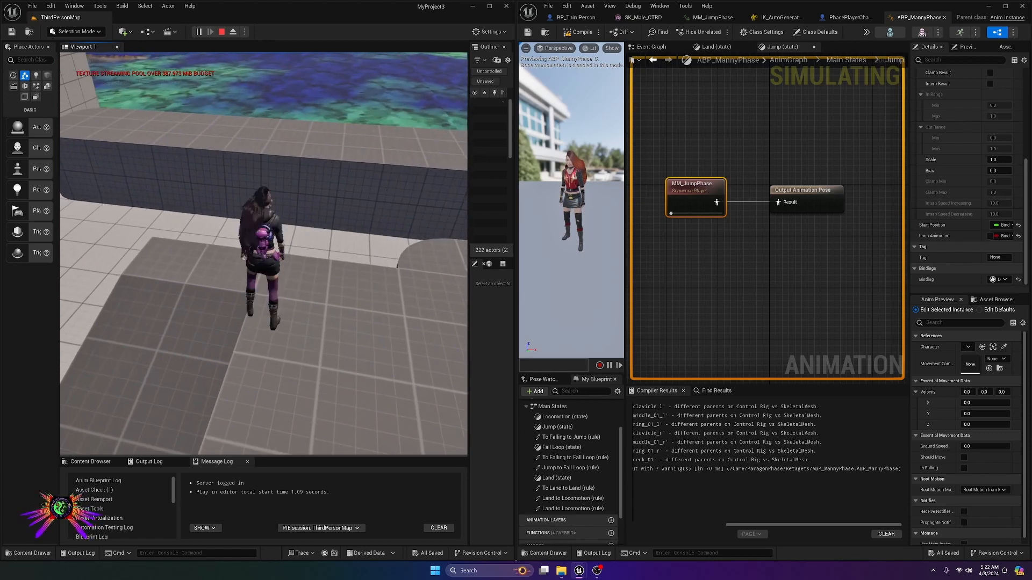
pyautogui.press('a')
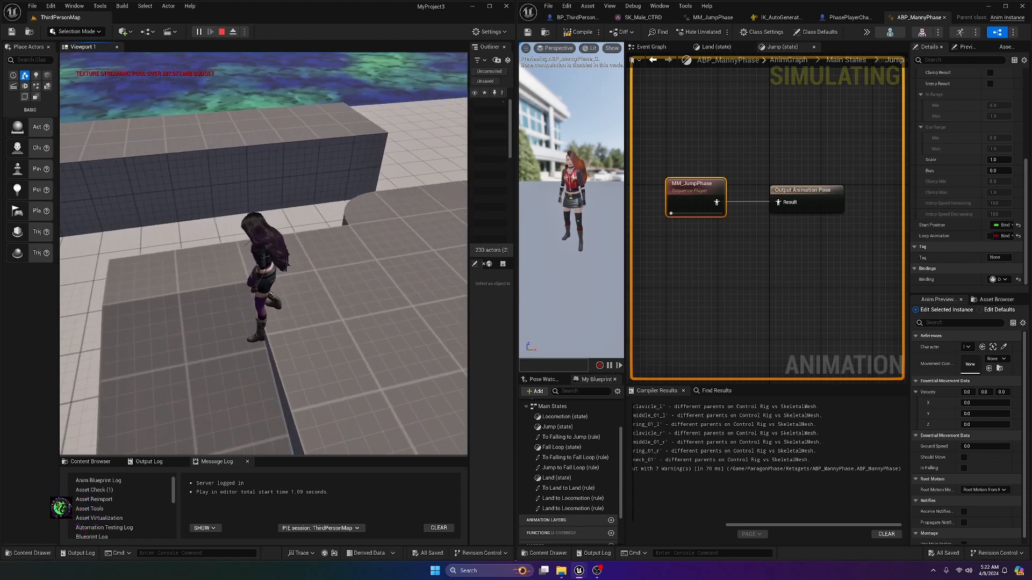
pyautogui.press('d')
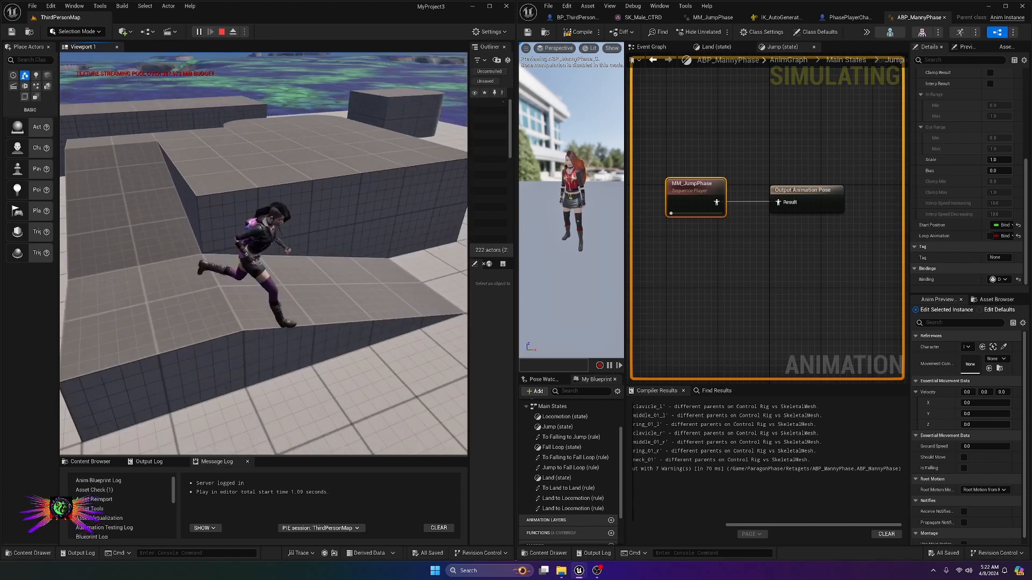
pyautogui.press('space')
pyautogui.press('a')
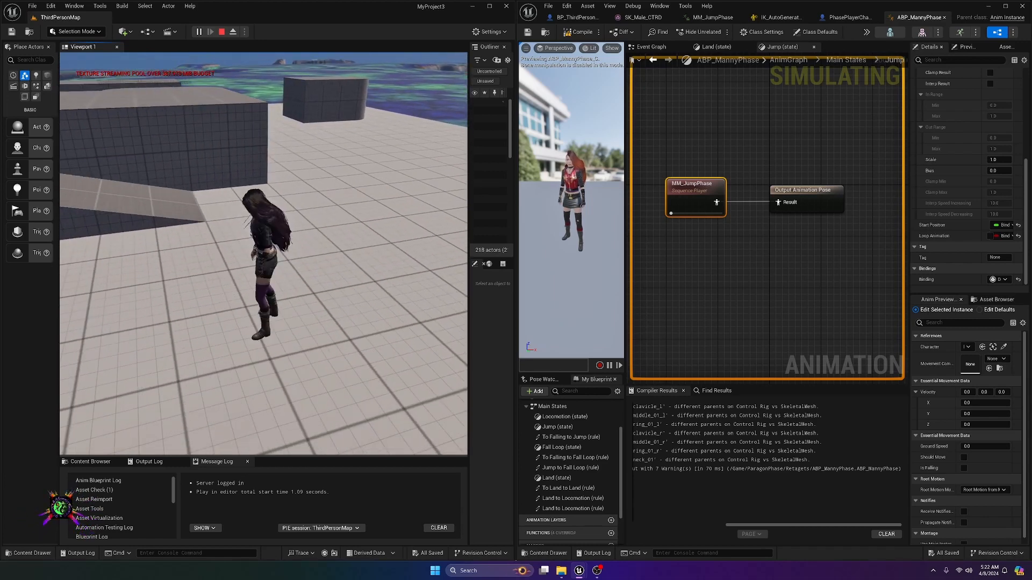
pyautogui.hotkey('shift', 'F1')
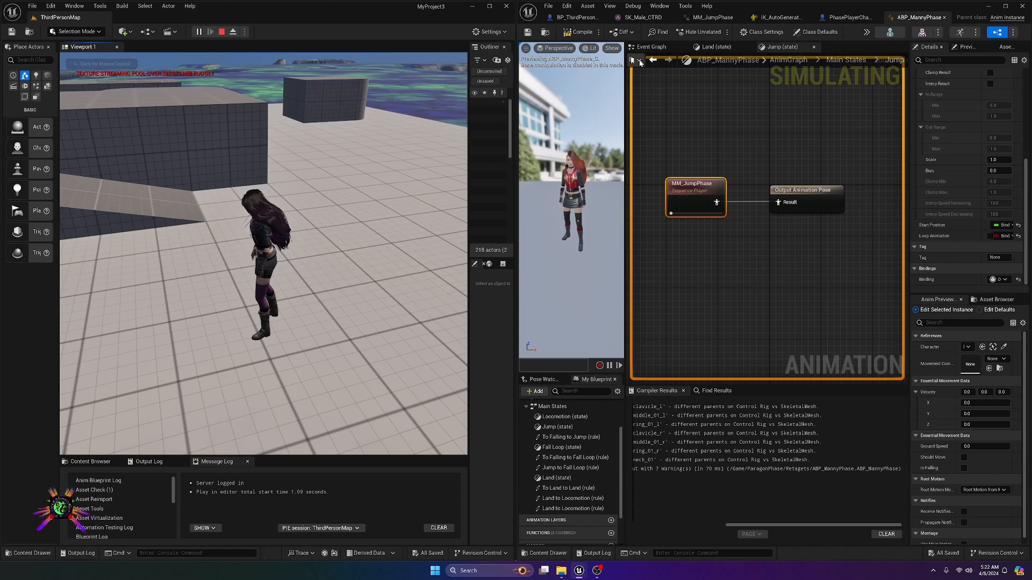
pyautogui.click(222, 32)
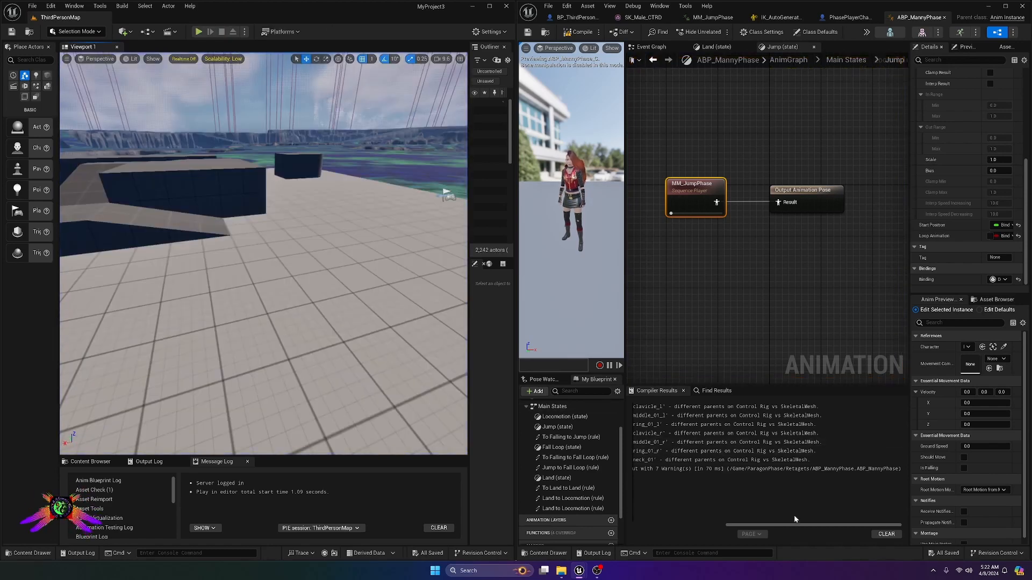
# - Show the start of the ABP_MannyPhase compiler warnings and jump to the Control Rig node behind the clavicle_l warning
pyautogui.moveTo(793, 529); pyautogui.dragTo(700, 528)
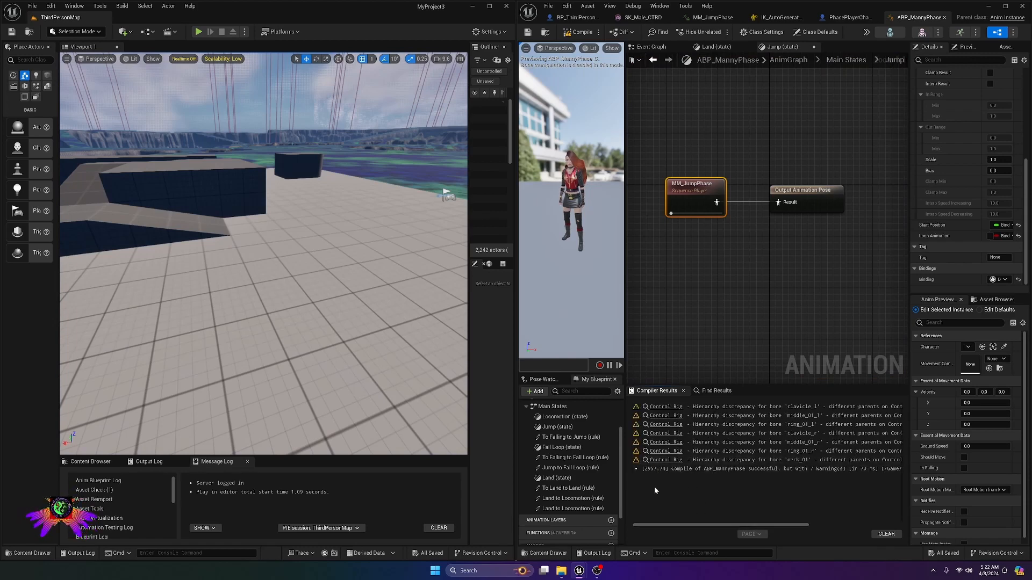
pyautogui.click(665, 407)
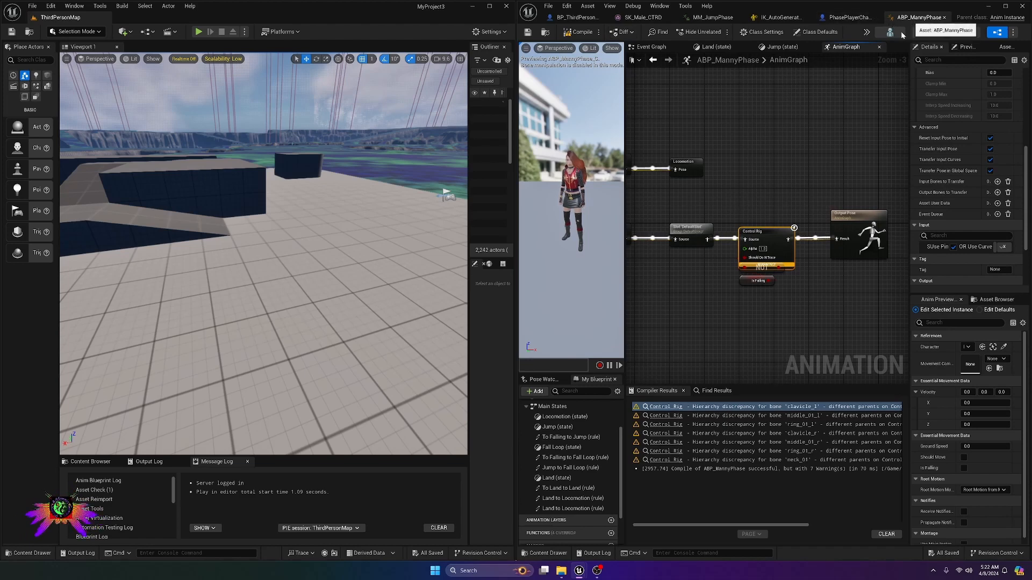
# - Dock the ABP_Manny and MM_Land editors into the level editor window and close MM_Land
pyautogui.moveTo(582, 566)
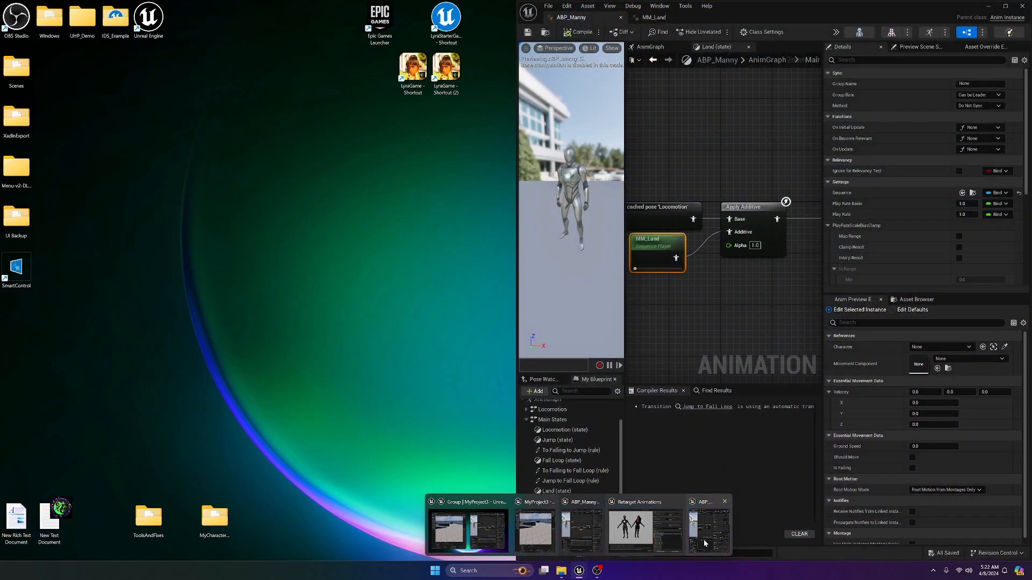
pyautogui.click(704, 540)
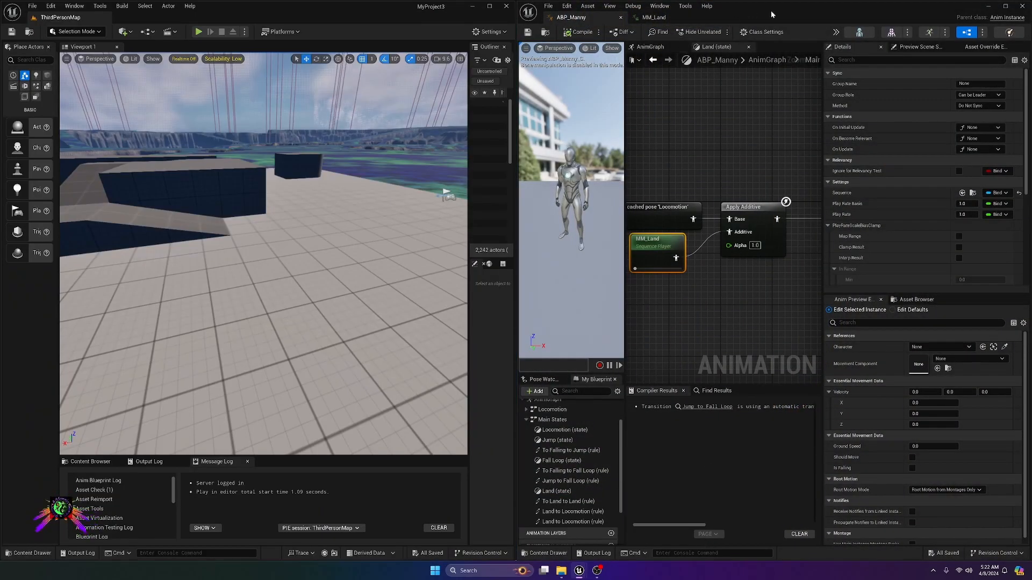
pyautogui.moveTo(572, 17); pyautogui.dragTo(261, 13)
pyautogui.moveTo(573, 18); pyautogui.dragTo(266, 19)
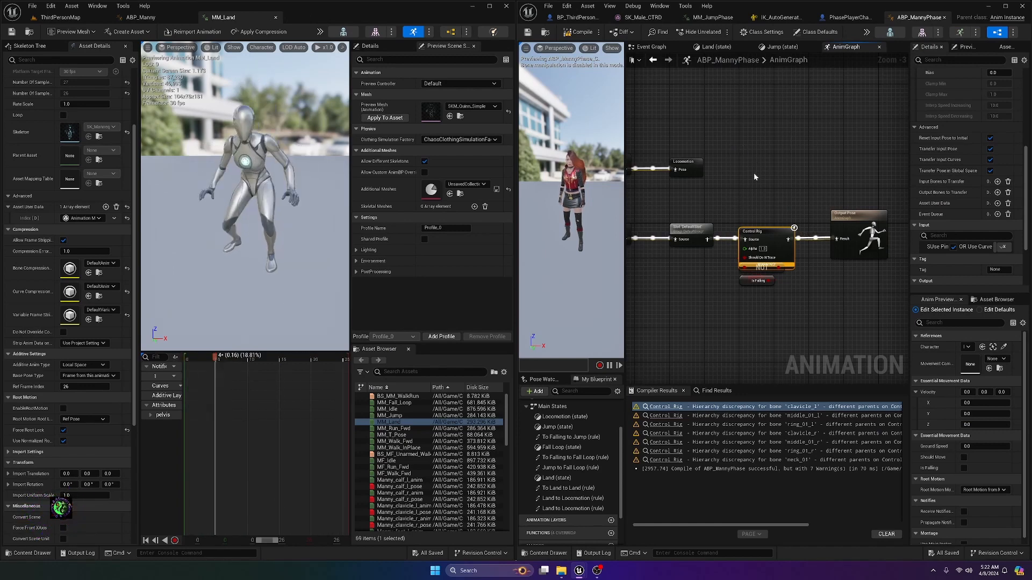
pyautogui.click(276, 18)
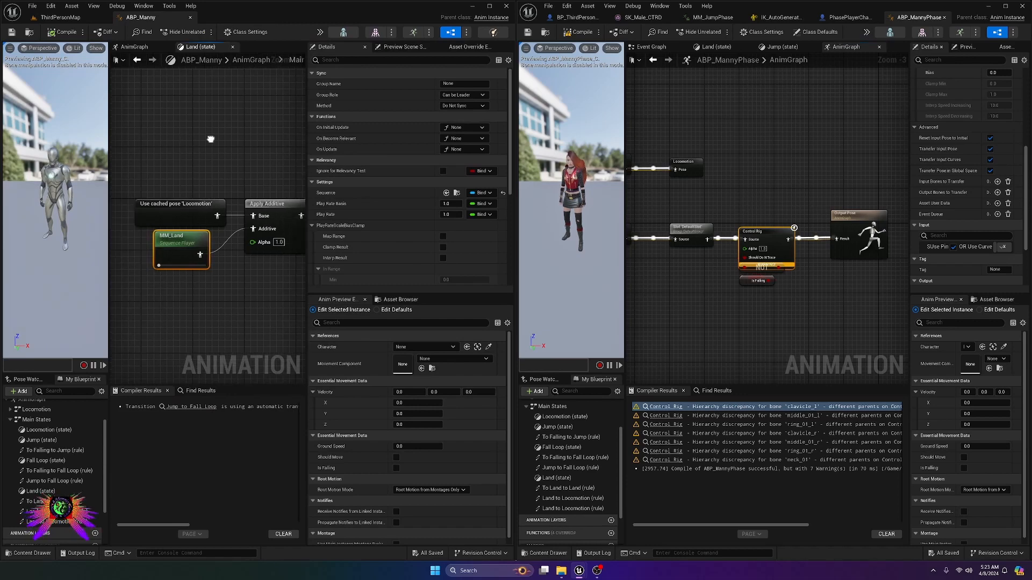
# - Open ABP_Manny's AnimGraph and select its Control Rig node for comparison with the one in ABP_MannyPhase
pyautogui.scroll(3, 41, 427)
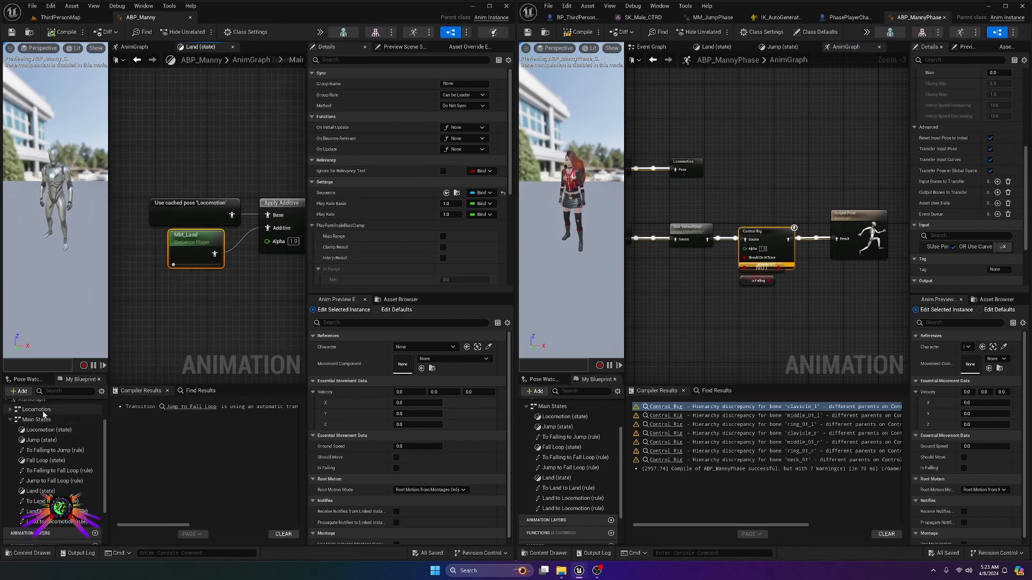
pyautogui.click(30, 438)
pyautogui.doubleClick(30, 441)
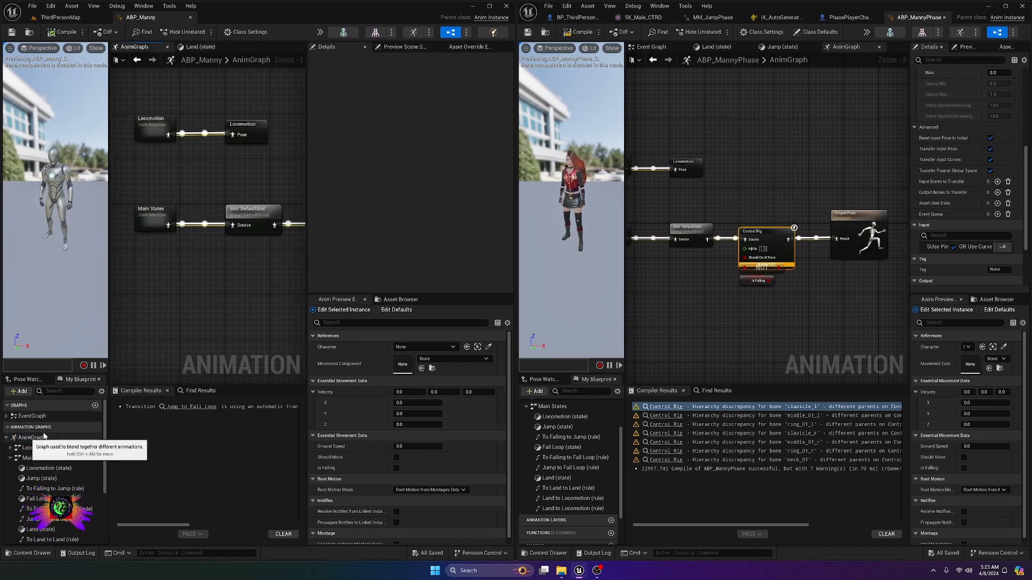
pyautogui.moveTo(306, 296); pyautogui.dragTo(435, 297)
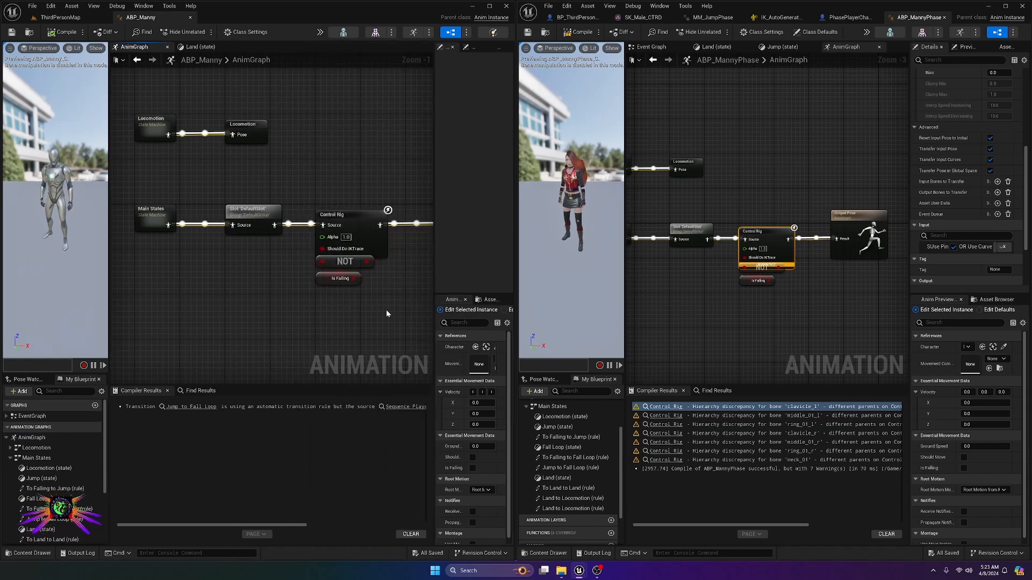
pyautogui.moveTo(387, 318); pyautogui.dragTo(302, 322, button='right')
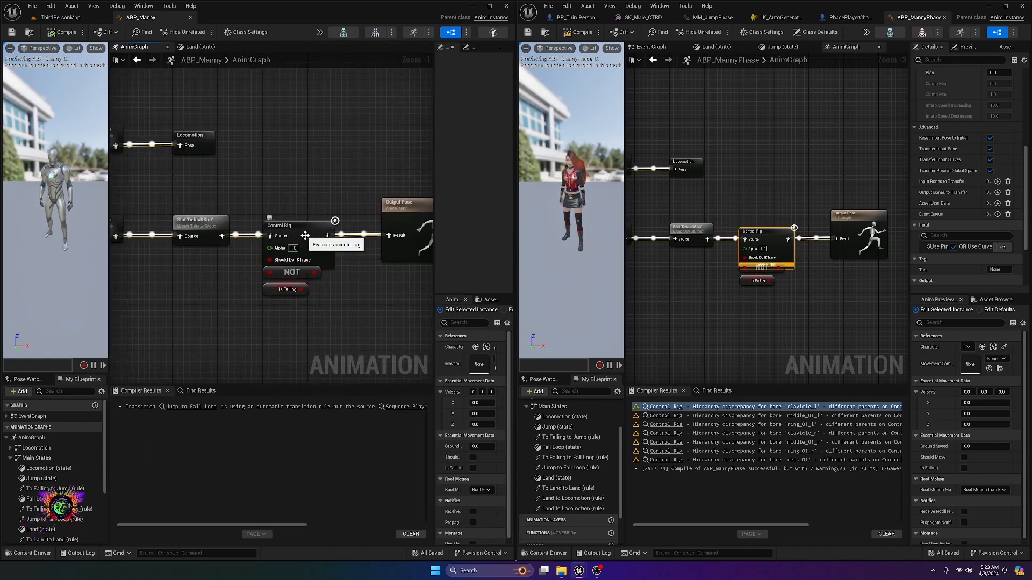
pyautogui.click(305, 245)
pyautogui.moveTo(361, 301); pyautogui.dragTo(345, 267, button='right')
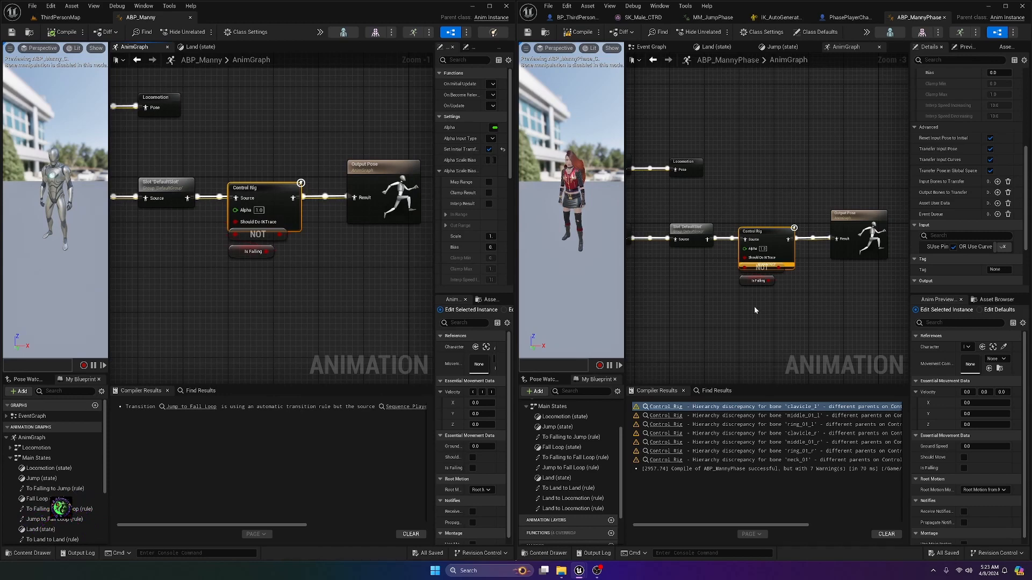
# - Compare the Control Rig node settings in ABP_Manny and ABP_MannyPhase down to the Control Rig Class, alongside the bone hierarchy warnings
pyautogui.moveTo(785, 320); pyautogui.dragTo(770, 318, button='right')
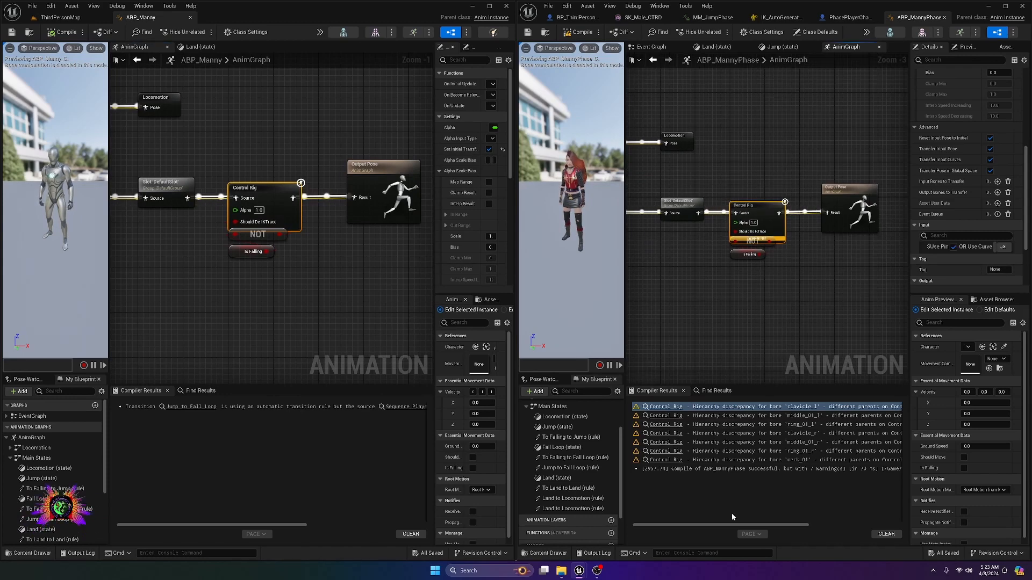
pyautogui.moveTo(713, 525); pyautogui.dragTo(776, 516)
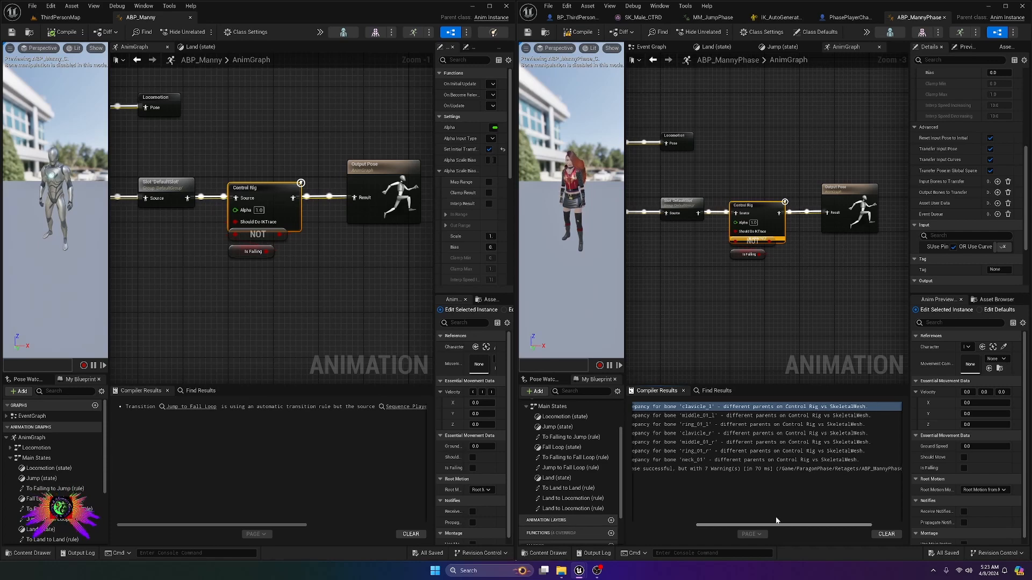
pyautogui.moveTo(798, 324); pyautogui.dragTo(798, 290, button='right')
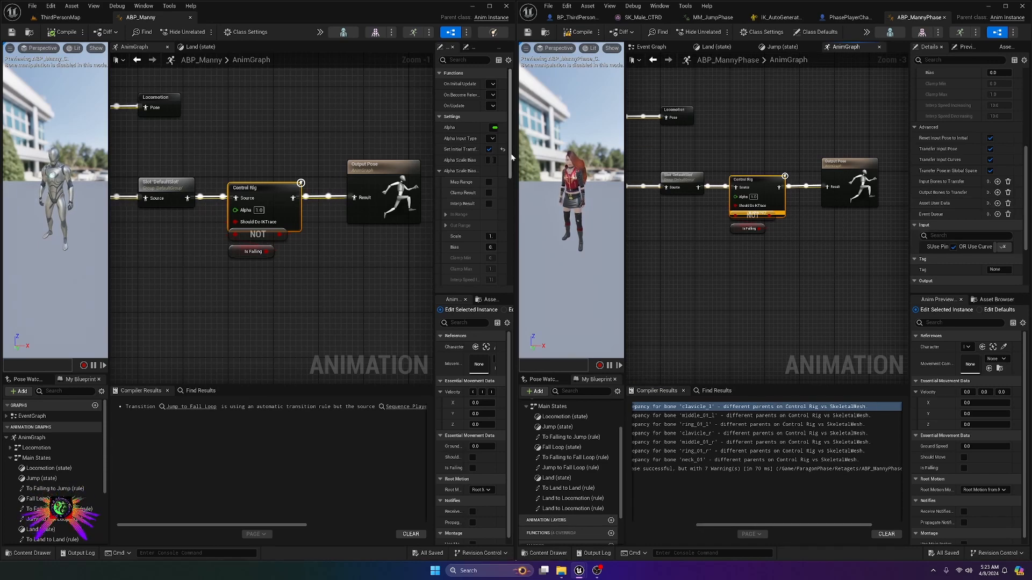
pyautogui.scroll(-5, 473, 215)
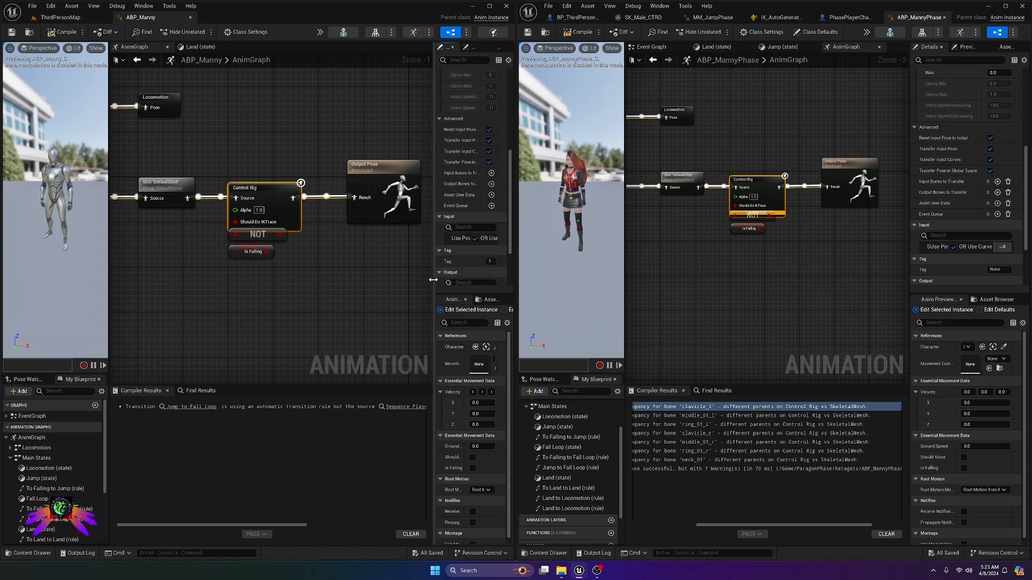
pyautogui.moveTo(433, 279); pyautogui.dragTo(297, 266)
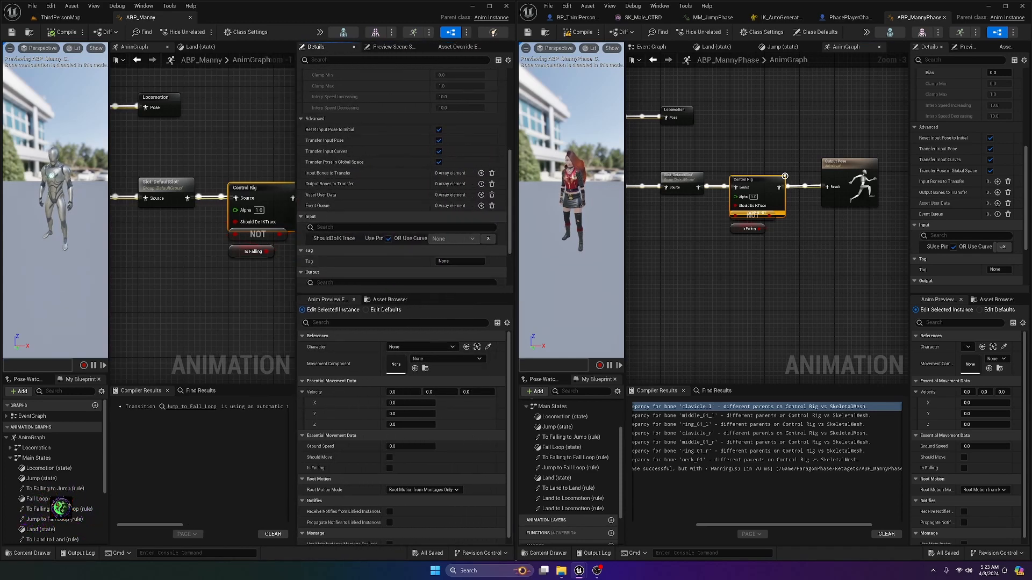
pyautogui.scroll(-3, 419, 193)
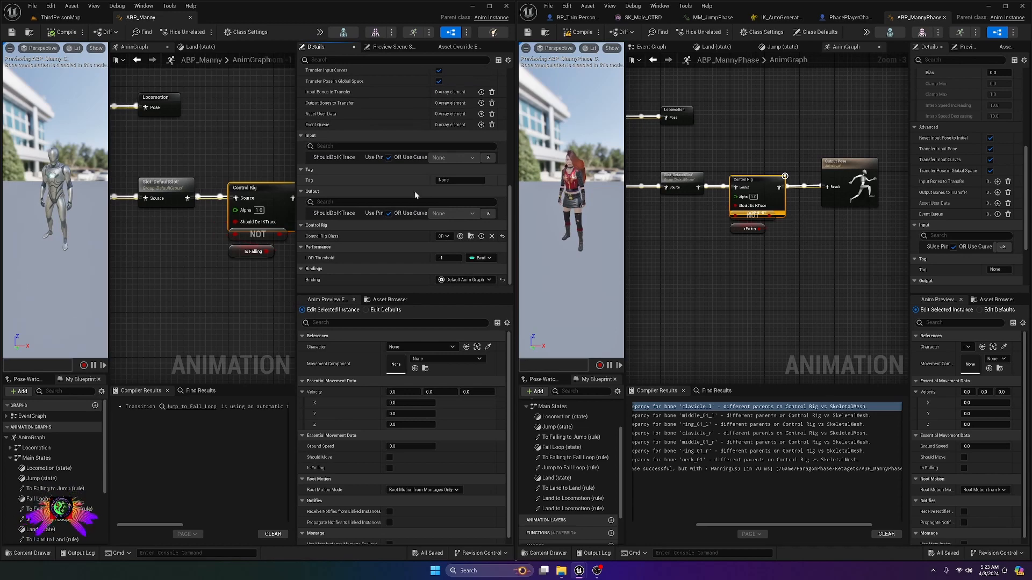
pyautogui.moveTo(297, 272); pyautogui.dragTo(139, 279)
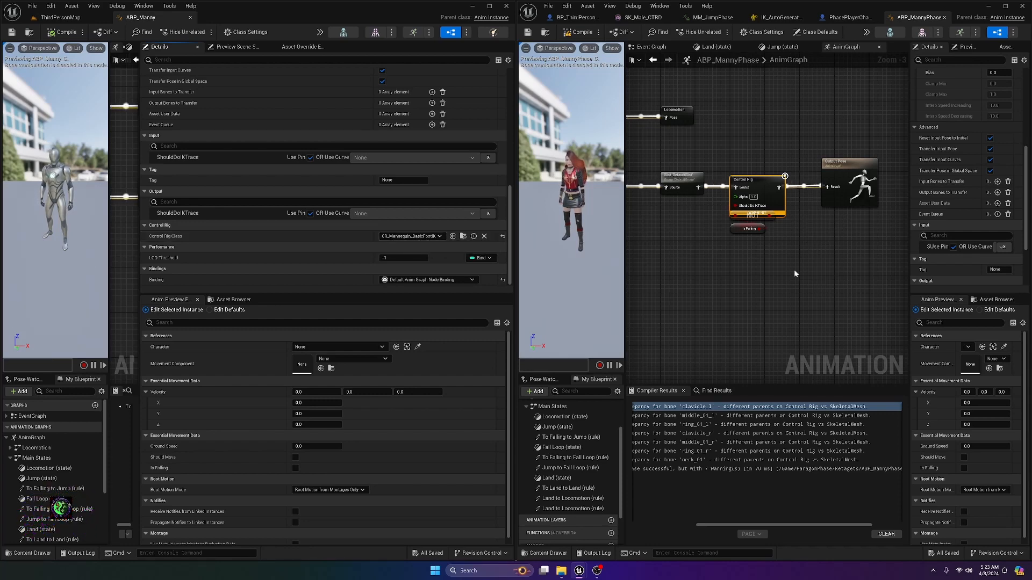
pyautogui.moveTo(909, 298); pyautogui.dragTo(707, 302)
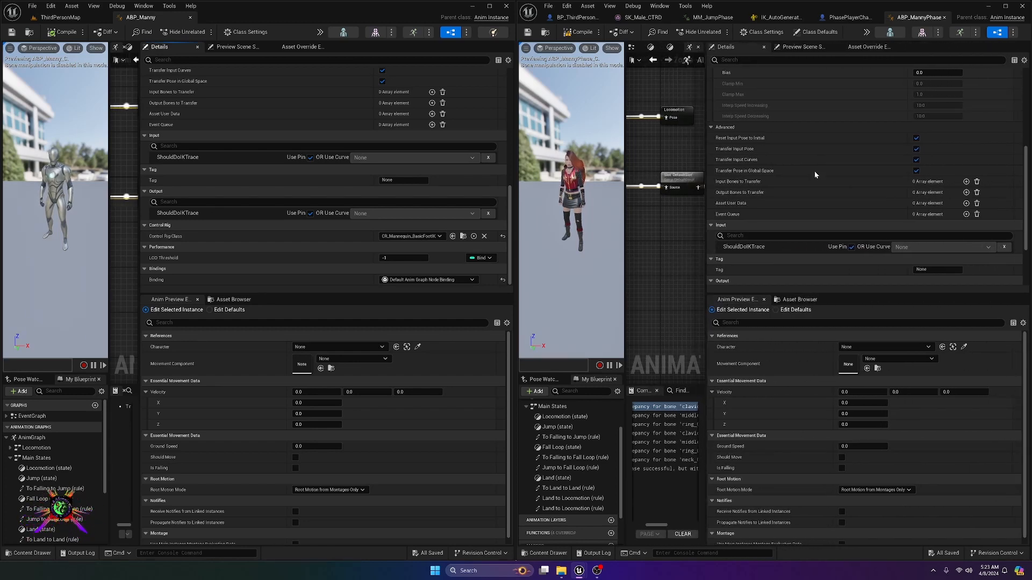
pyautogui.scroll(-4, 824, 150)
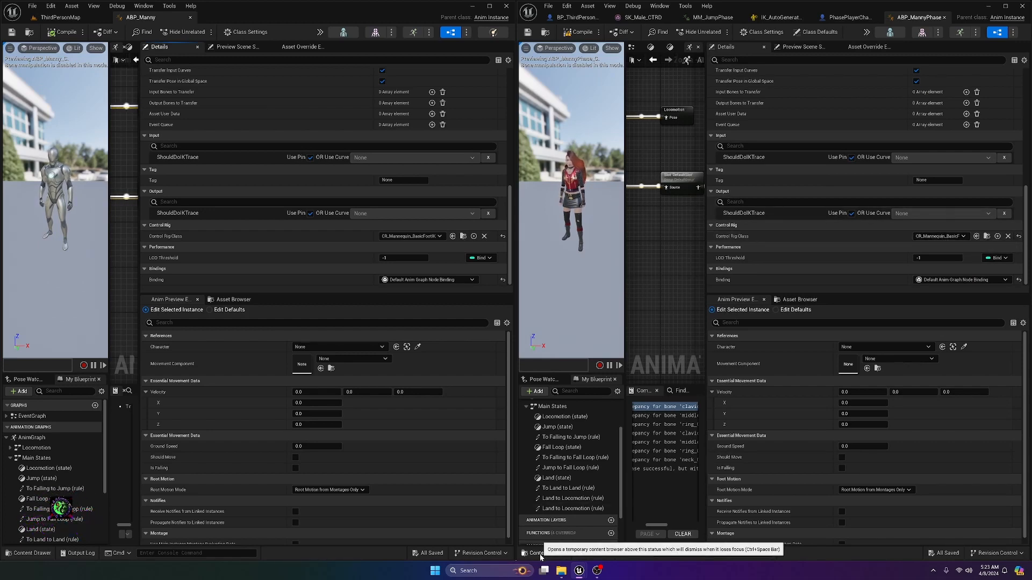
# - Browse the project content to the ParagonPhase/Characters/Heroes/Phase/Meshes folder
pyautogui.click(541, 554)
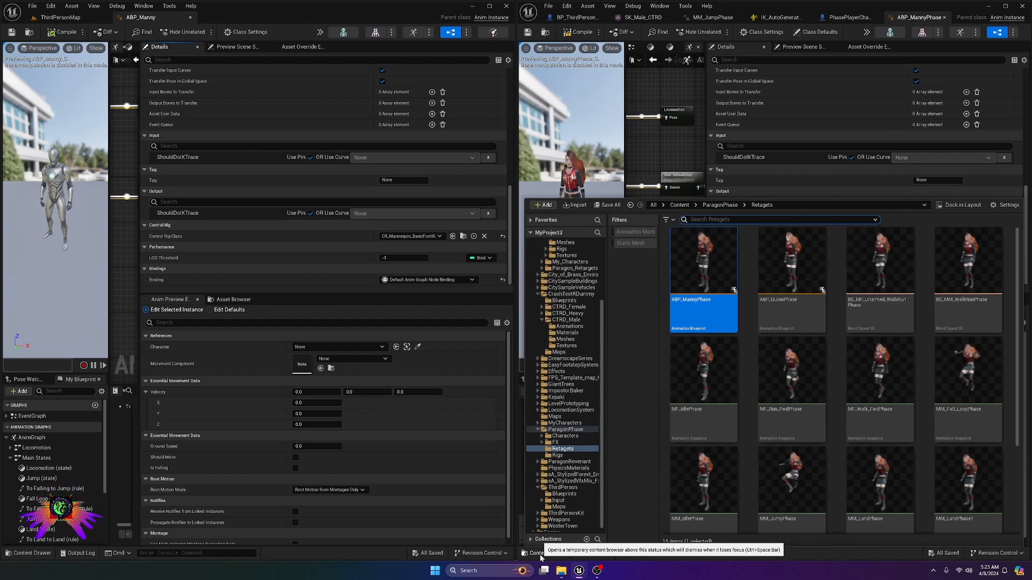
pyautogui.click(565, 430)
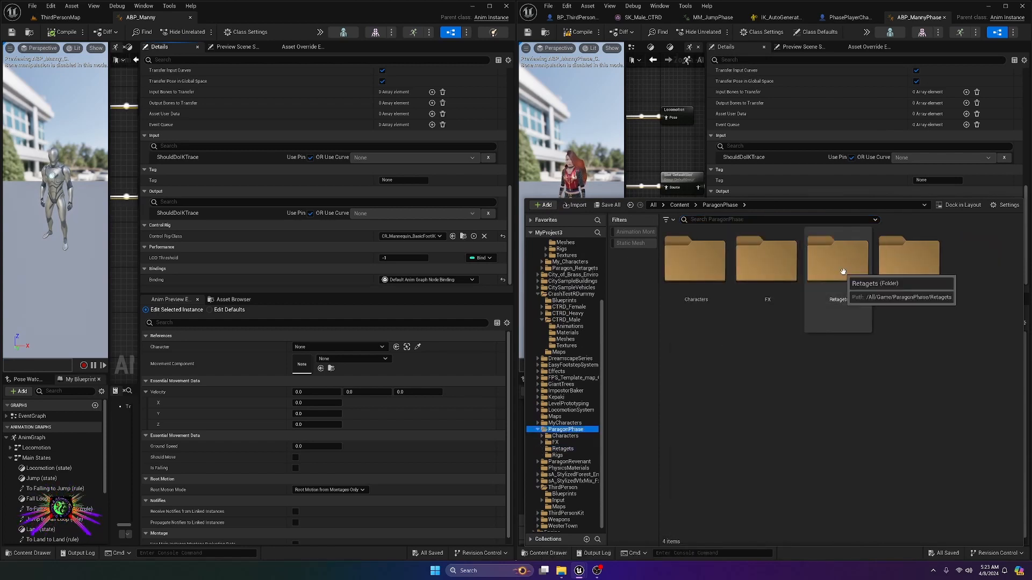
pyautogui.click(564, 436)
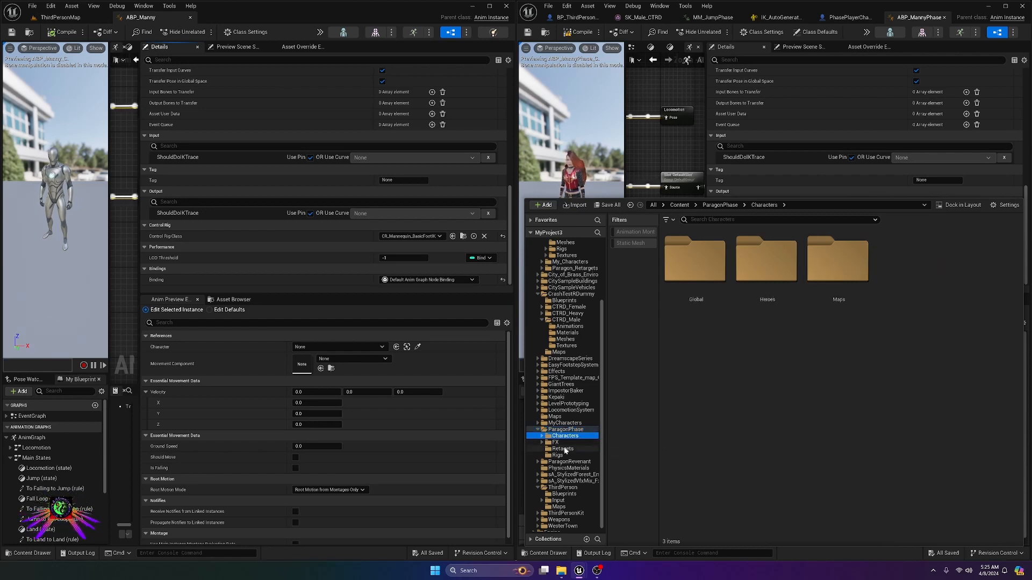
pyautogui.click(542, 437)
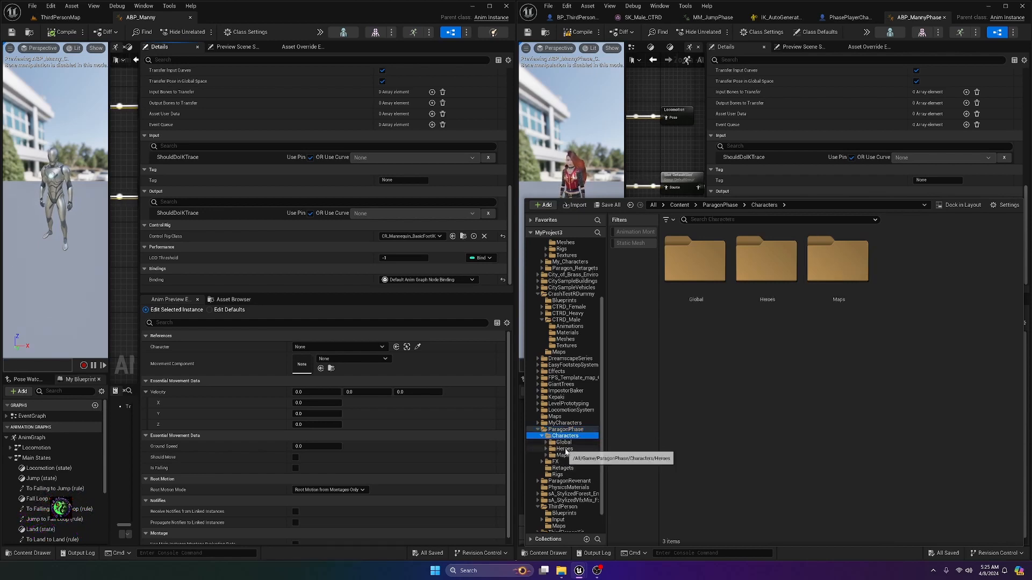
pyautogui.click(563, 449)
pyautogui.click(690, 281)
pyautogui.doubleClick(690, 280)
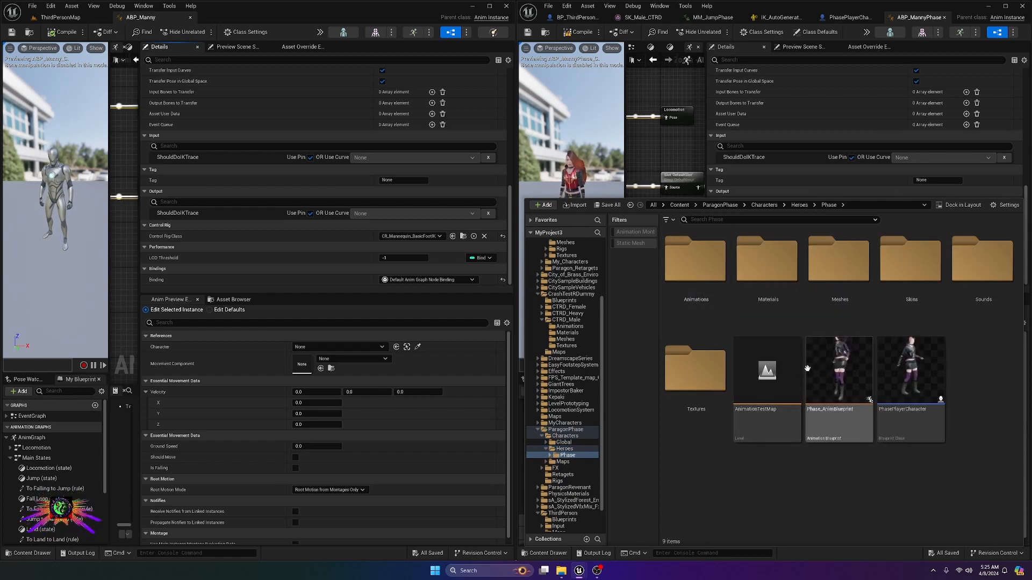
pyautogui.click(838, 260)
pyautogui.doubleClick(838, 261)
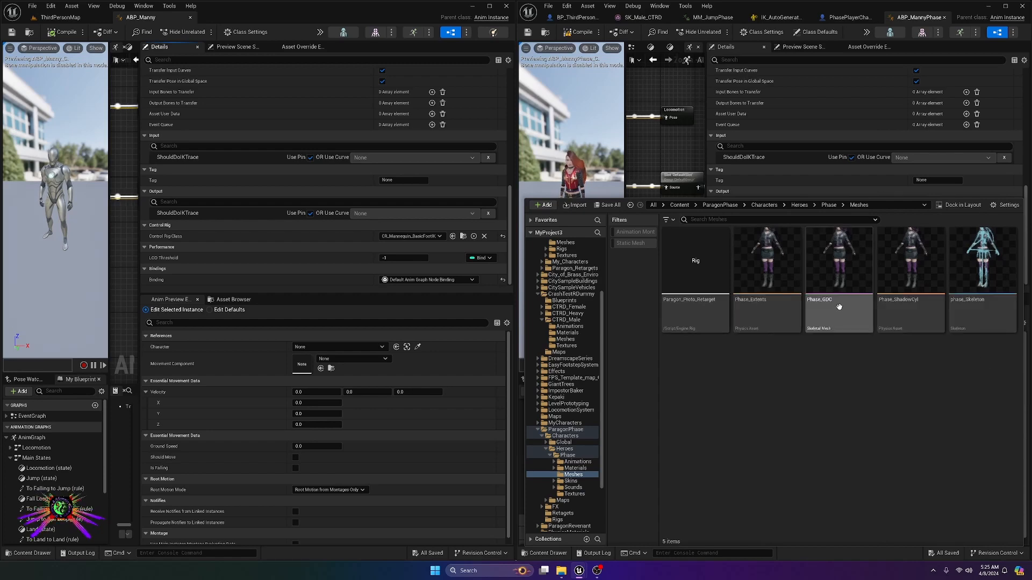
# - Create a Control Rig from the Phase_GDC skeletal mesh and name it Phase_GDC_Foot_IK
pyautogui.moveTo(840, 280)
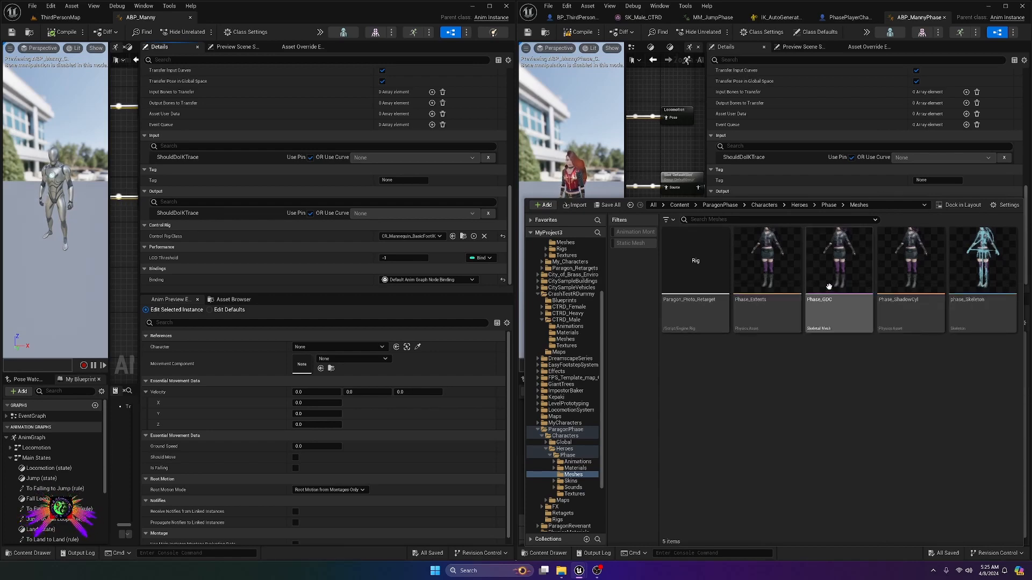
pyautogui.rightClick(839, 274)
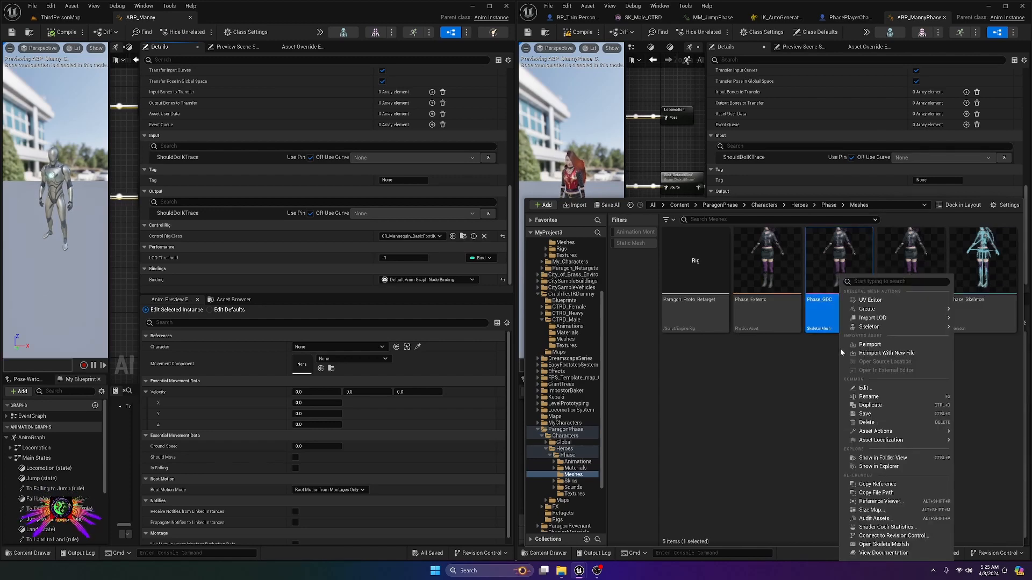
pyautogui.moveTo(860, 309)
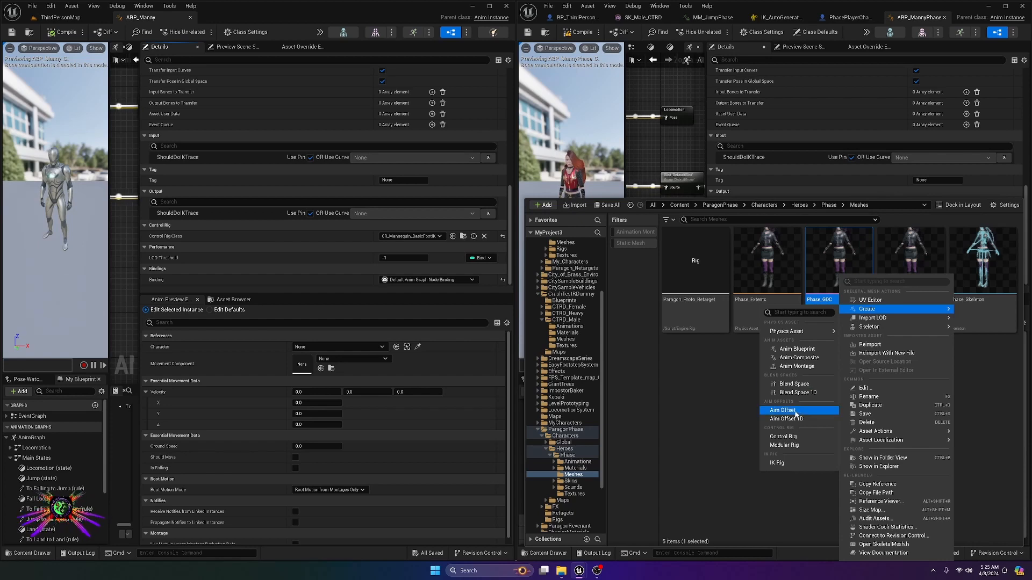
pyautogui.click(783, 438)
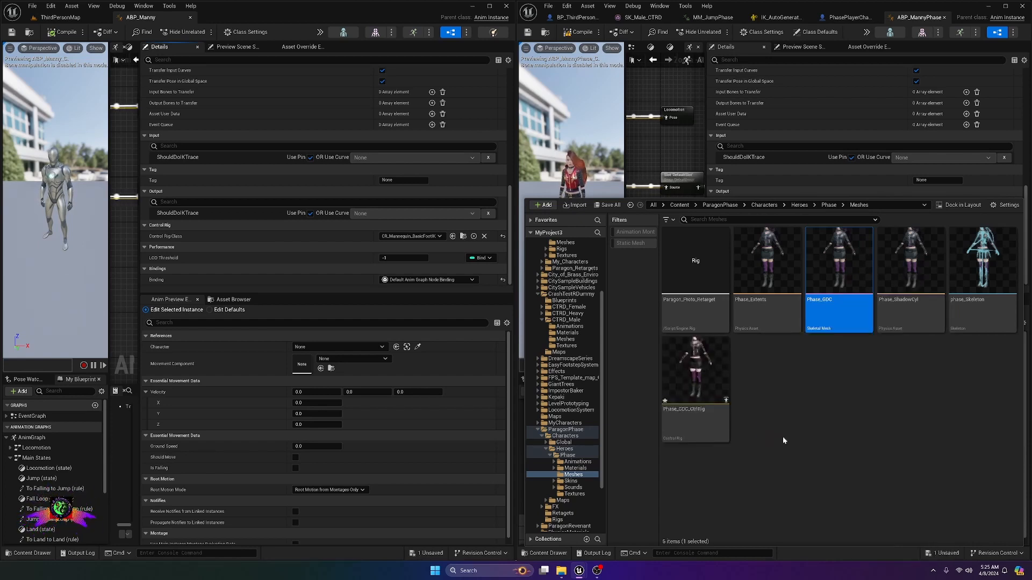
pyautogui.click(700, 411)
pyautogui.click(700, 410)
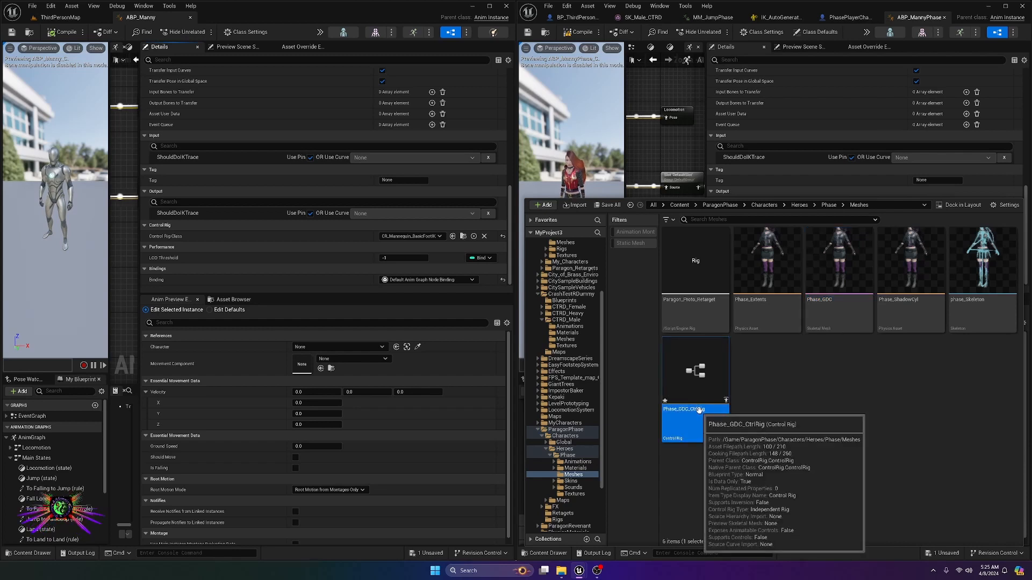
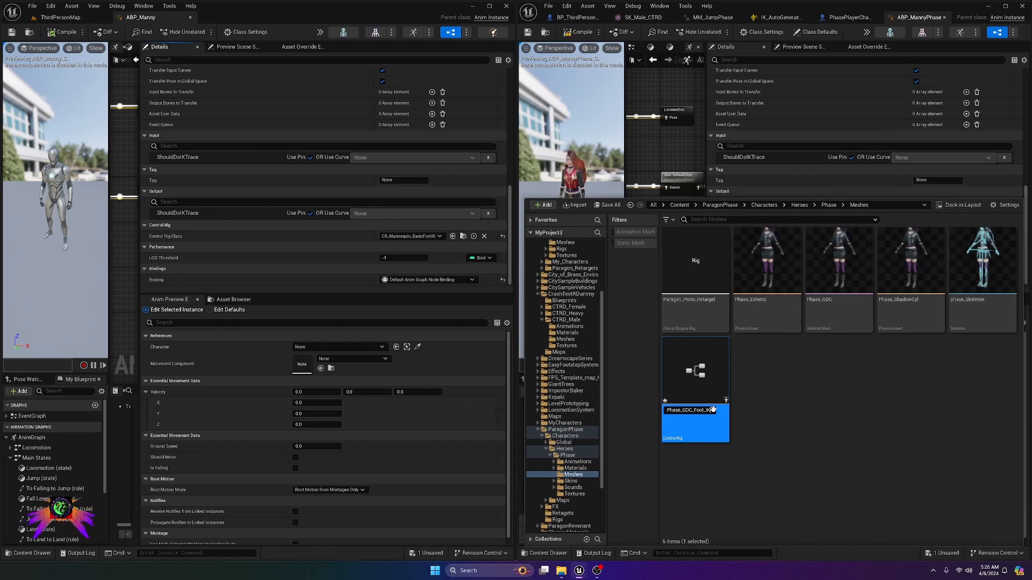
pyautogui.press('Return')
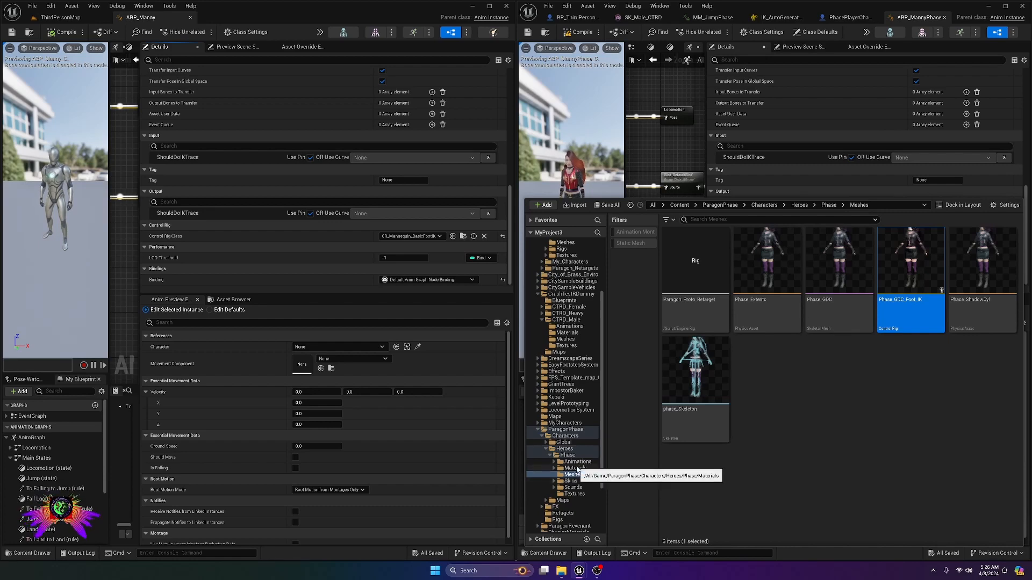
# - Move Phase_GDC_Foot_IK into the ParagonPhase/Rigs folder, show that folder's contents, and save all assets
pyautogui.scroll(-2, 577, 462)
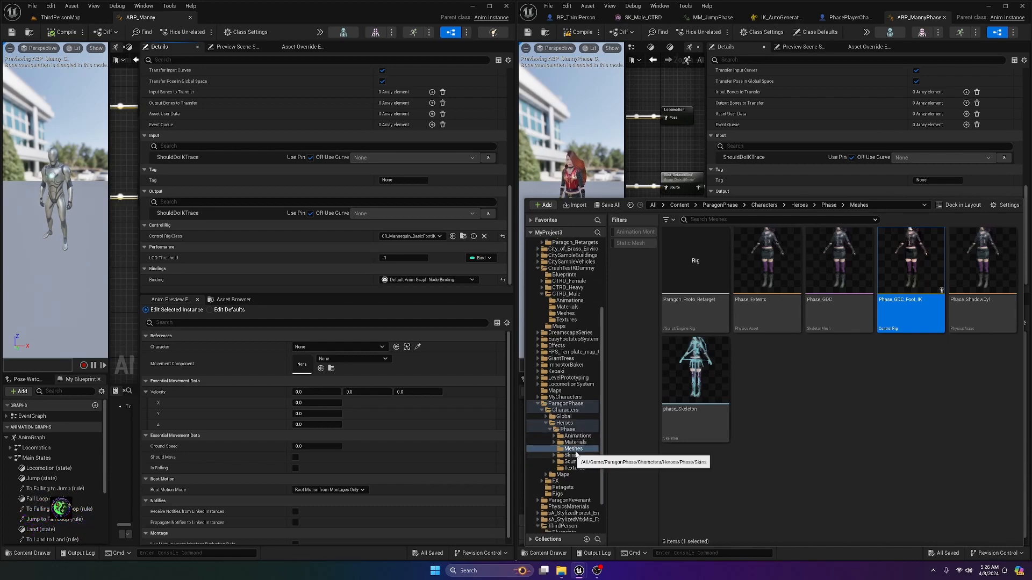
pyautogui.moveTo(892, 317); pyautogui.dragTo(556, 497)
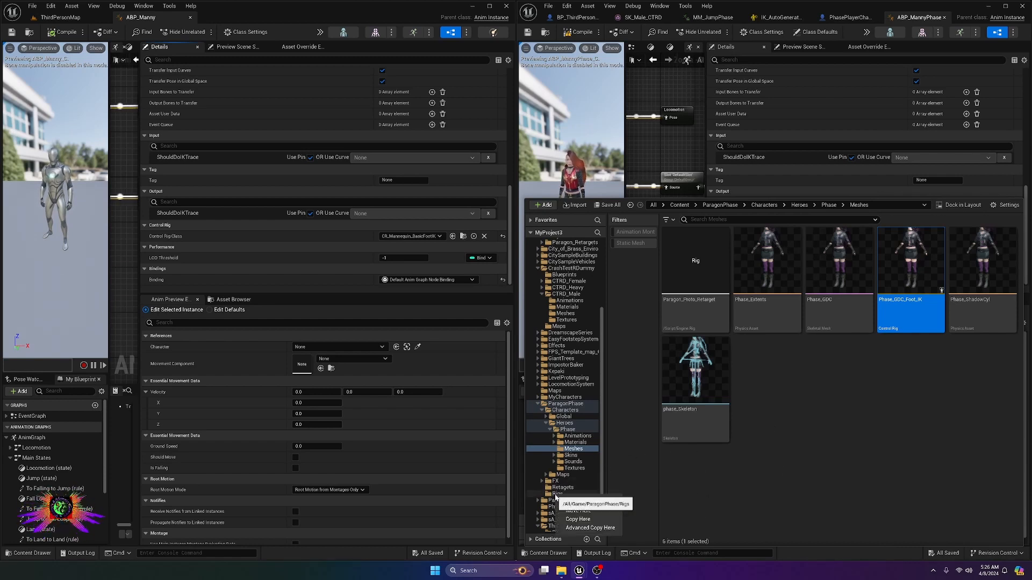
pyautogui.click(573, 511)
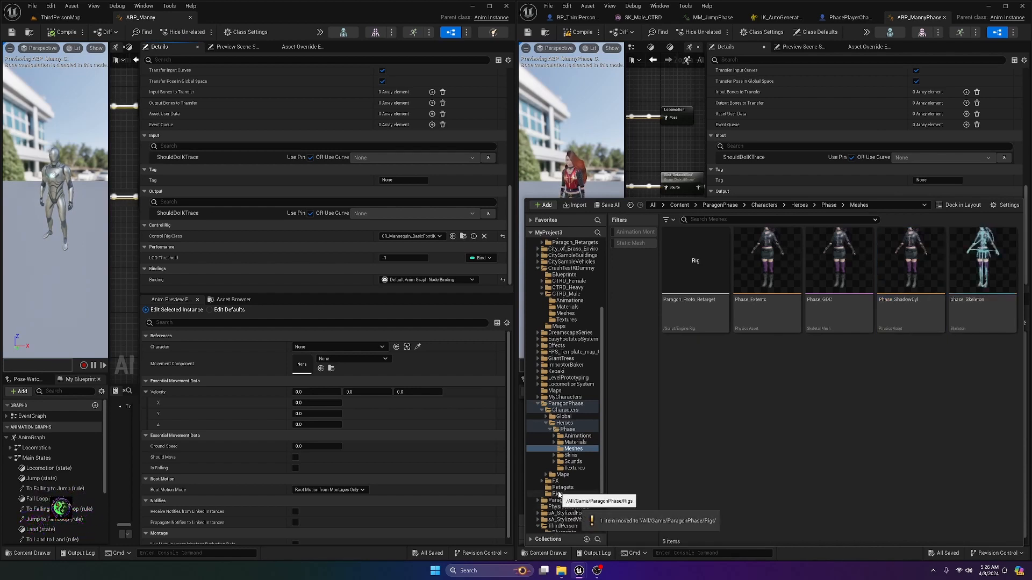
pyautogui.click(557, 493)
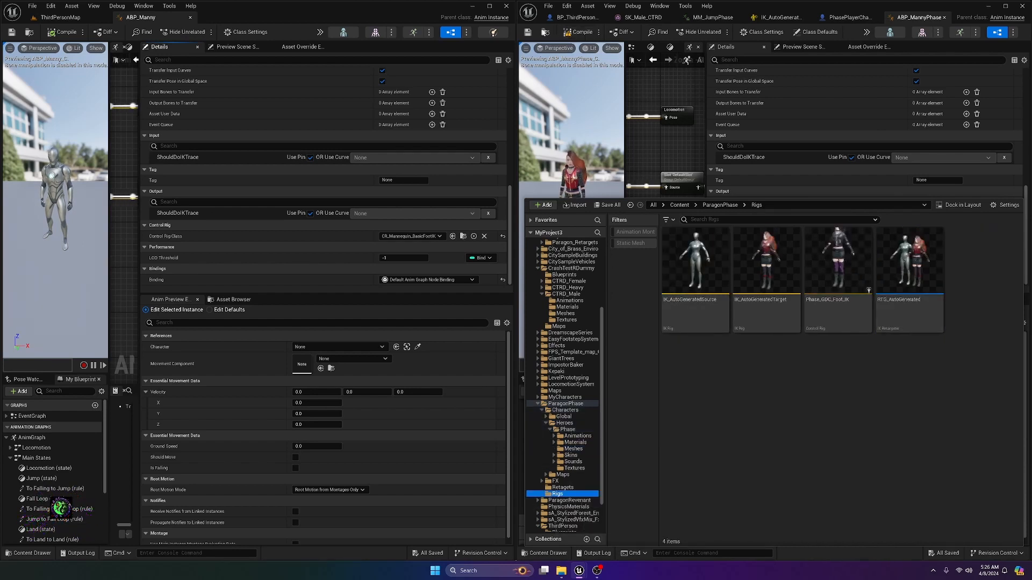
pyautogui.click(548, 6)
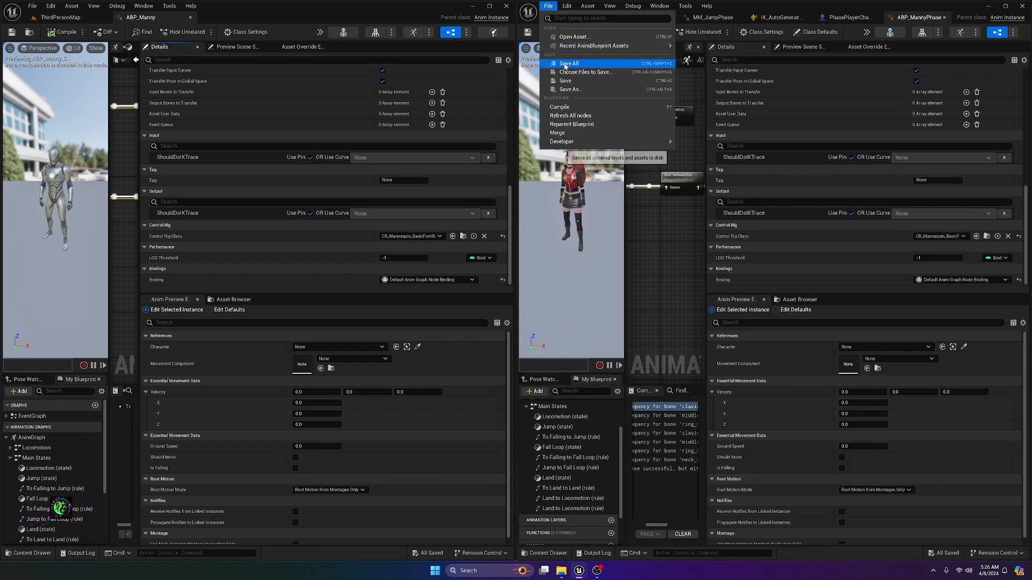
pyautogui.click(563, 63)
# - Open Phase_GDC_Foot_IK, dock it after BP_ThirdPersonCharacter in the other editor window, and close the remaining asset editors there
pyautogui.click(546, 553)
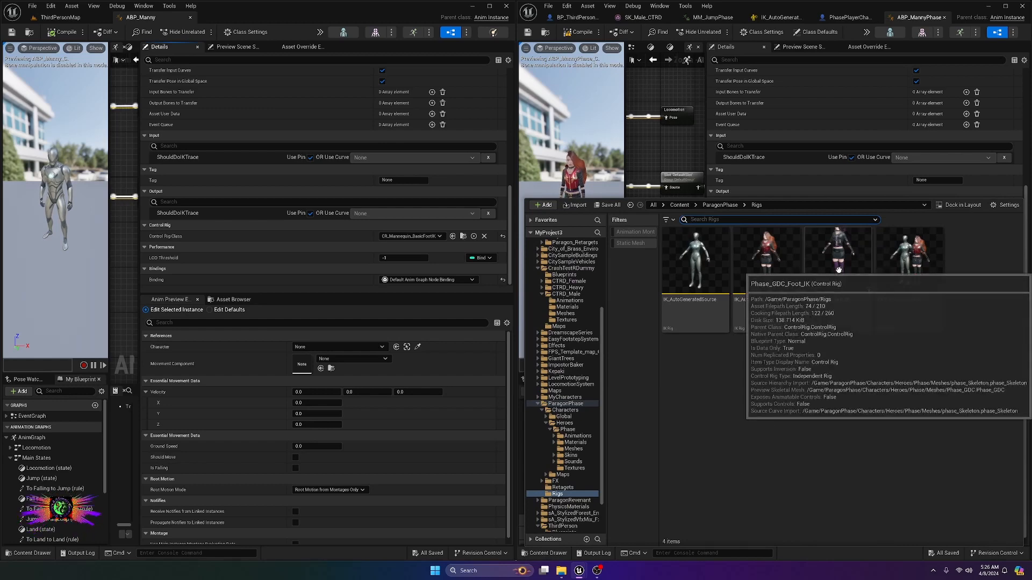
pyautogui.doubleClick(830, 285)
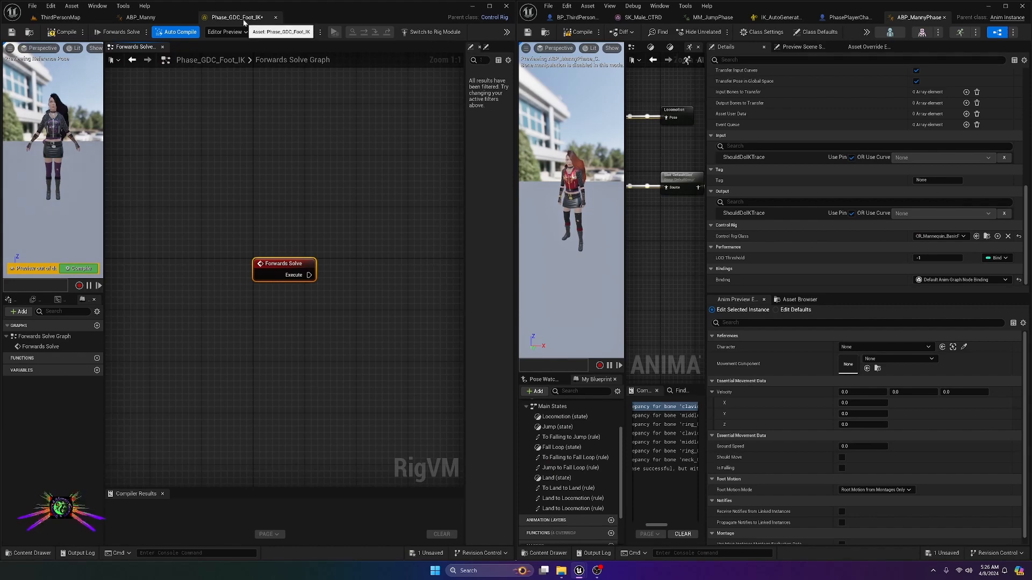
pyautogui.moveTo(253, 15); pyautogui.dragTo(692, 18)
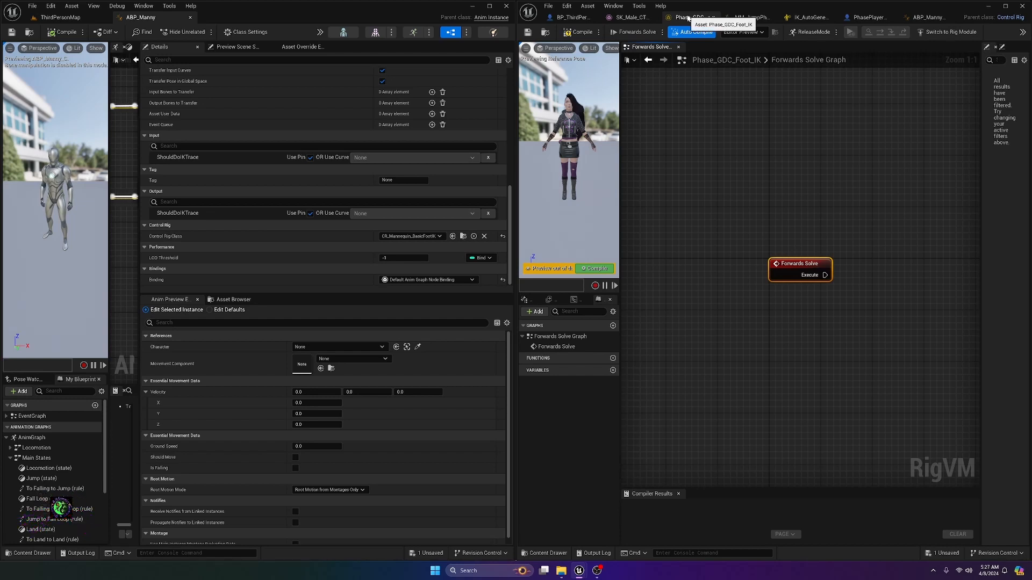
pyautogui.moveTo(684, 19); pyautogui.dragTo(628, 25)
pyautogui.rightClick(628, 25)
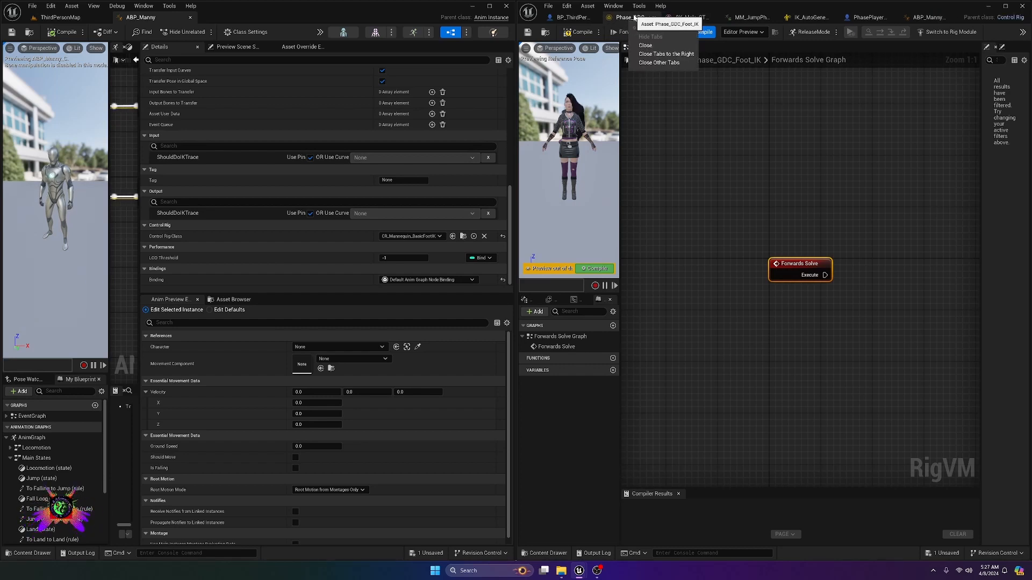
pyautogui.click(666, 63)
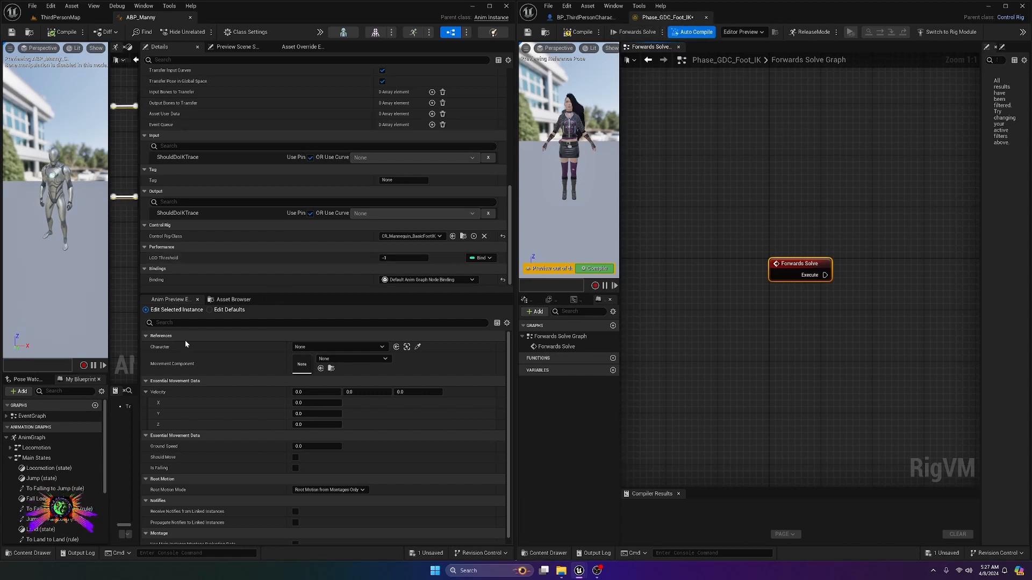
# - Locate the Control Rig Class asset used by ABP_Manny's Control Rig node and open CR_Mannequin_BasicFootIK for comparison
pyautogui.moveTo(140, 279); pyautogui.dragTo(261, 270)
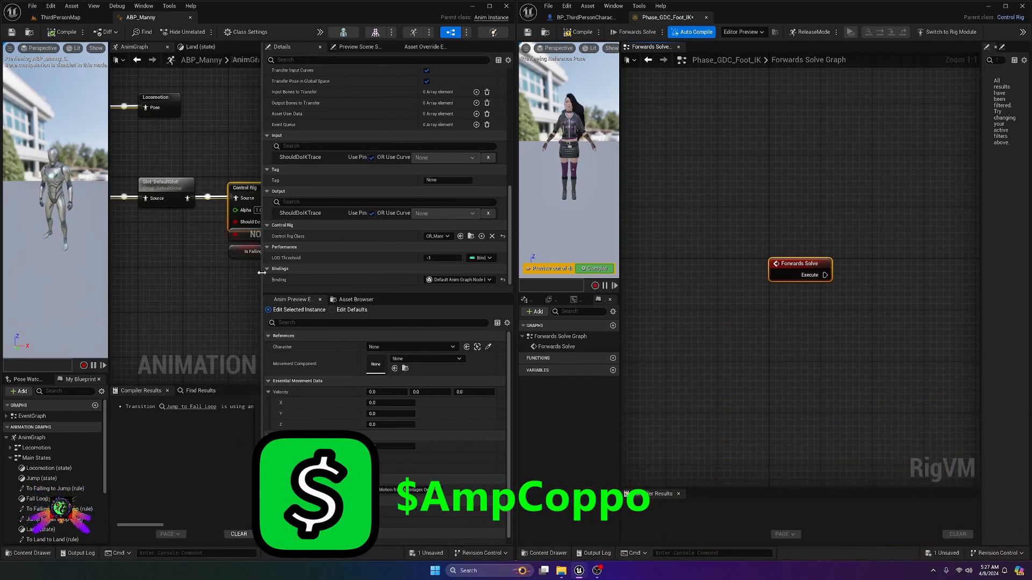
pyautogui.click(471, 237)
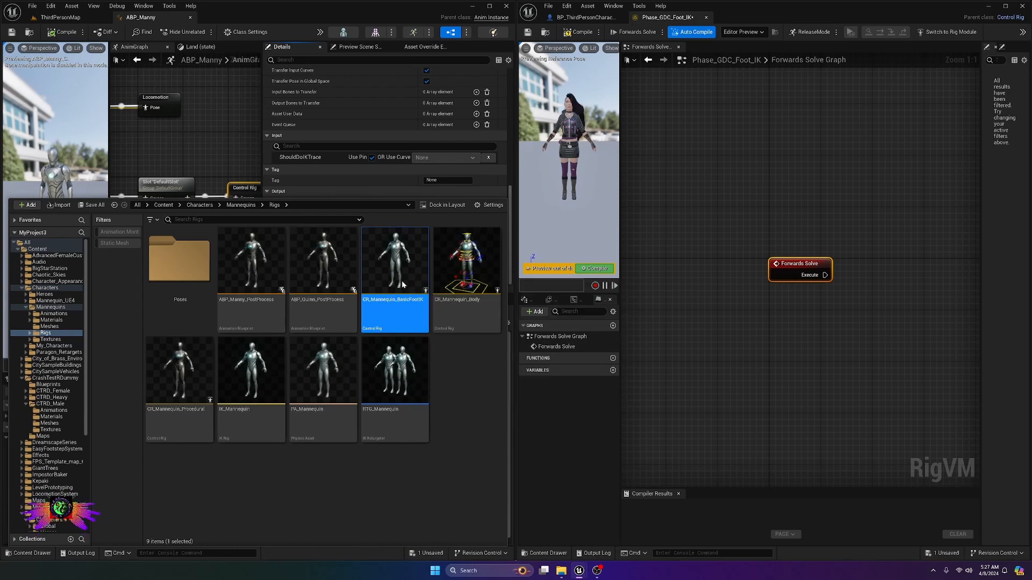
pyautogui.doubleClick(402, 281)
pyautogui.scroll(-2, 265, 244)
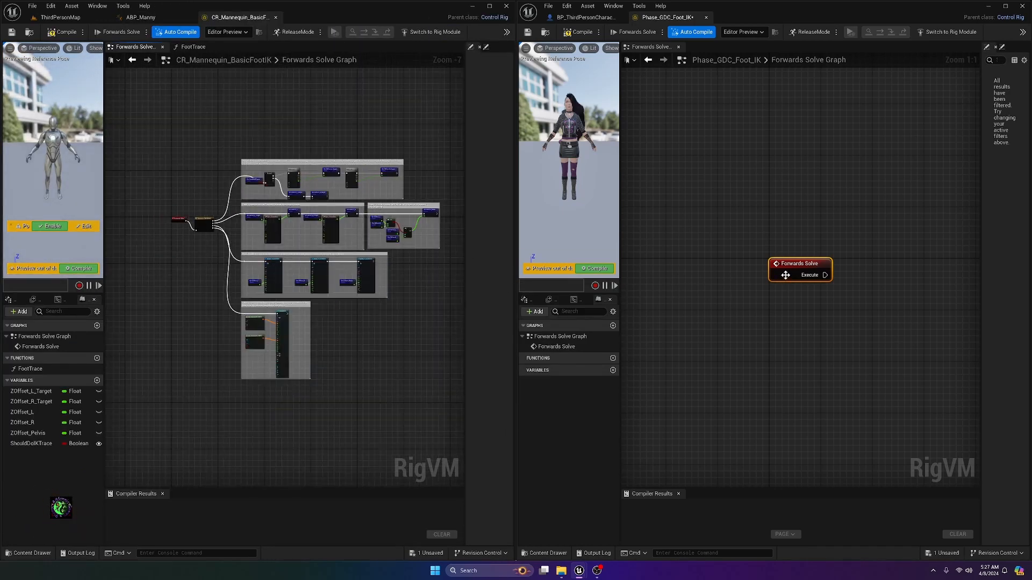
# - Copy the FootTrace function from CR_Mannequin_BasicFootIK into Phase_GDC_Foot_IK, and compile and save the new rig
pyautogui.moveTo(785, 276); pyautogui.dragTo(714, 217)
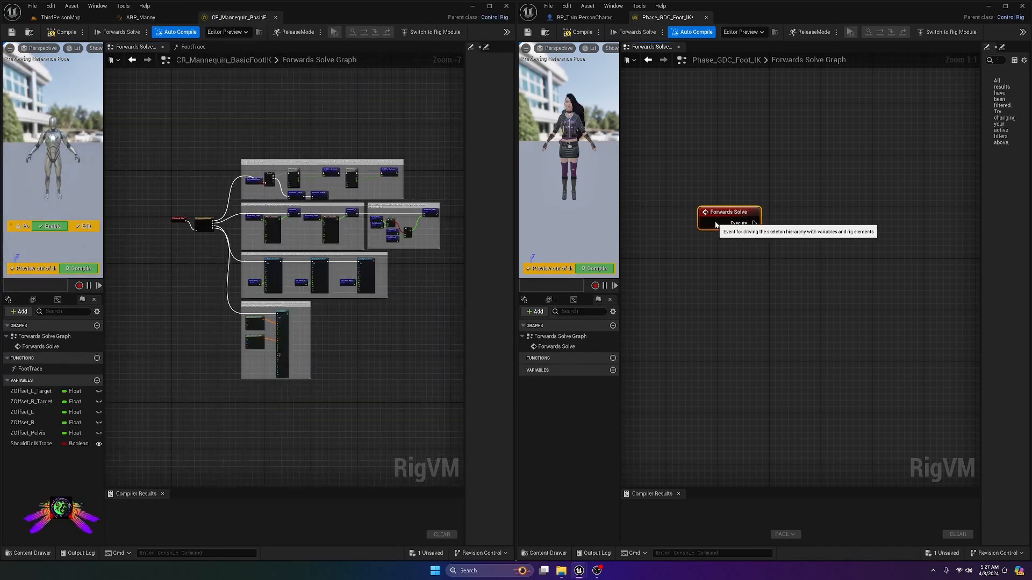
pyautogui.rightClick(16, 370)
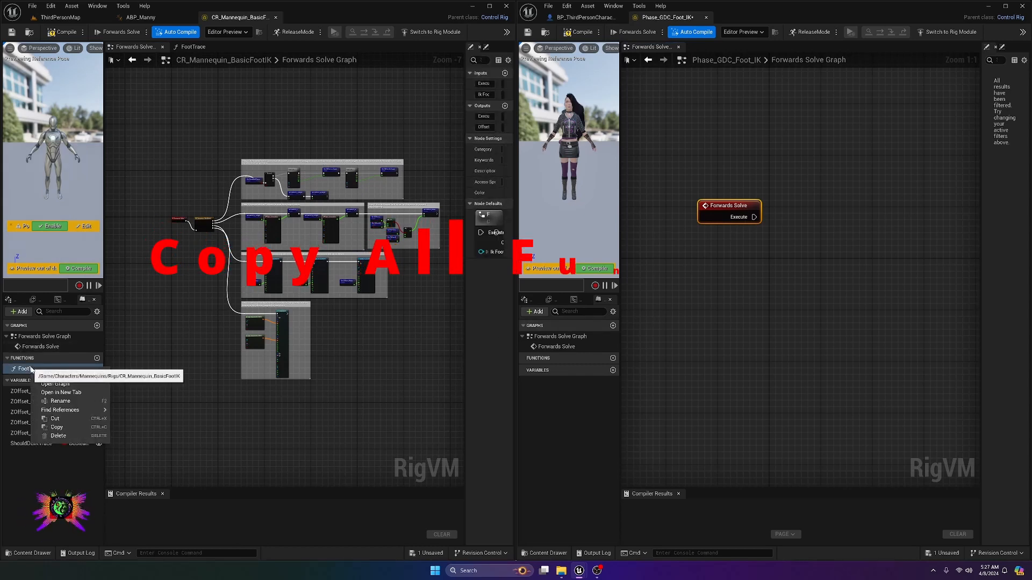
pyautogui.click(56, 427)
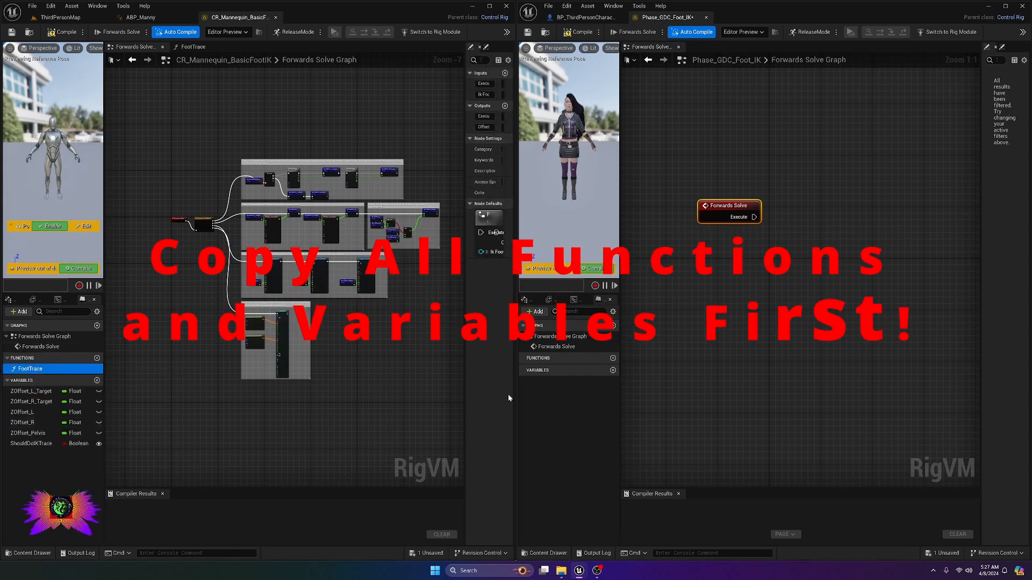
pyautogui.rightClick(552, 360)
pyautogui.click(578, 393)
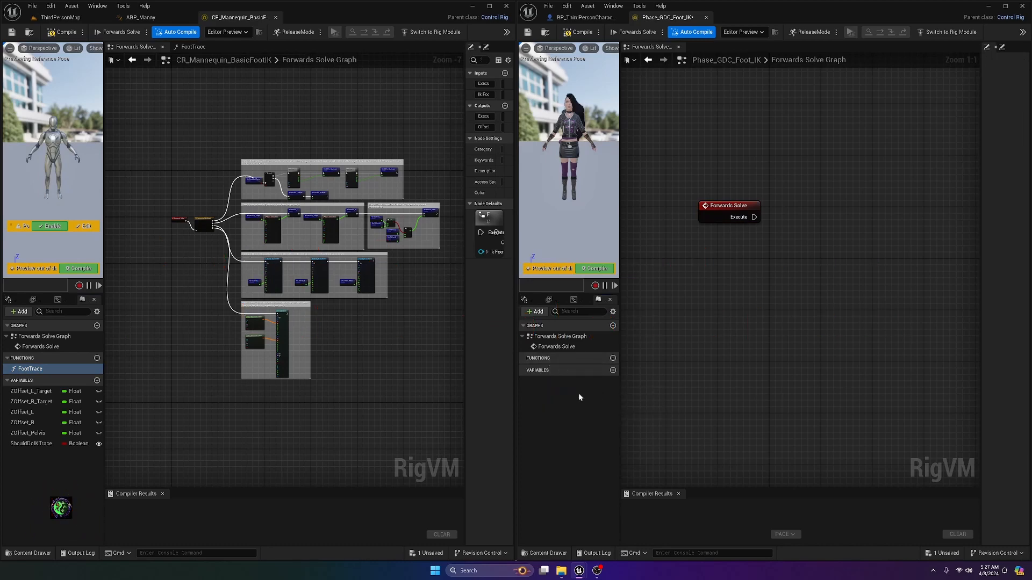
pyautogui.scroll(5, 733, 334)
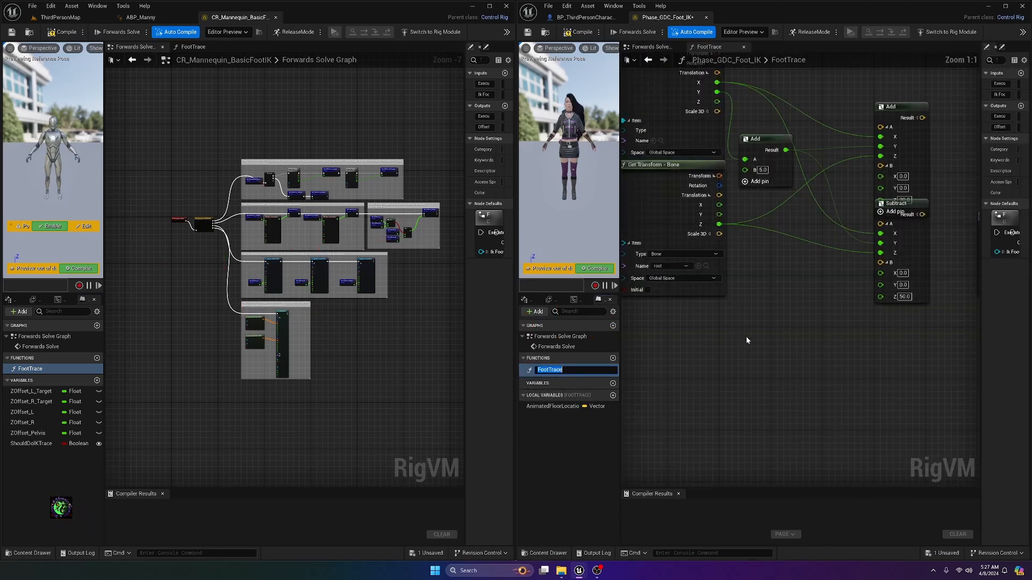
pyautogui.moveTo(746, 337)
pyautogui.mouseDown(button='right')
pyautogui.moveTo(793, 396)
pyautogui.moveTo(832, 409)
pyautogui.moveTo(579, 397)
pyautogui.moveTo(871, 401)
pyautogui.mouseUp(button='right')
pyautogui.click(578, 31)
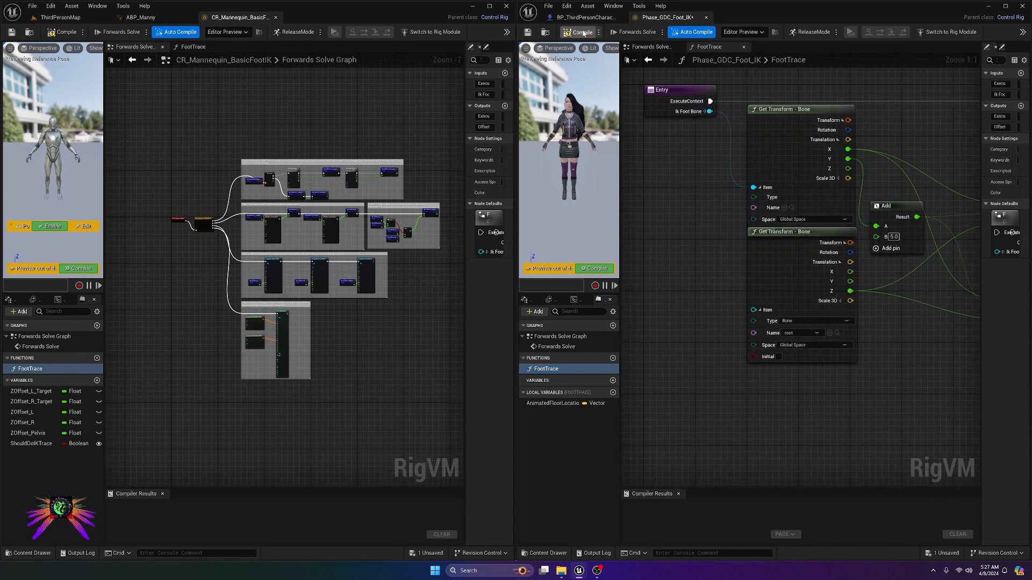
pyautogui.hotkey('ctrl', 's')
# - Copy the ZOffset_L_Target and ZOffset_R_Target variables from CR_Mannequin_BasicFootIK into the variables of Phase_GDC_Foot_IK
pyautogui.click(397, 395)
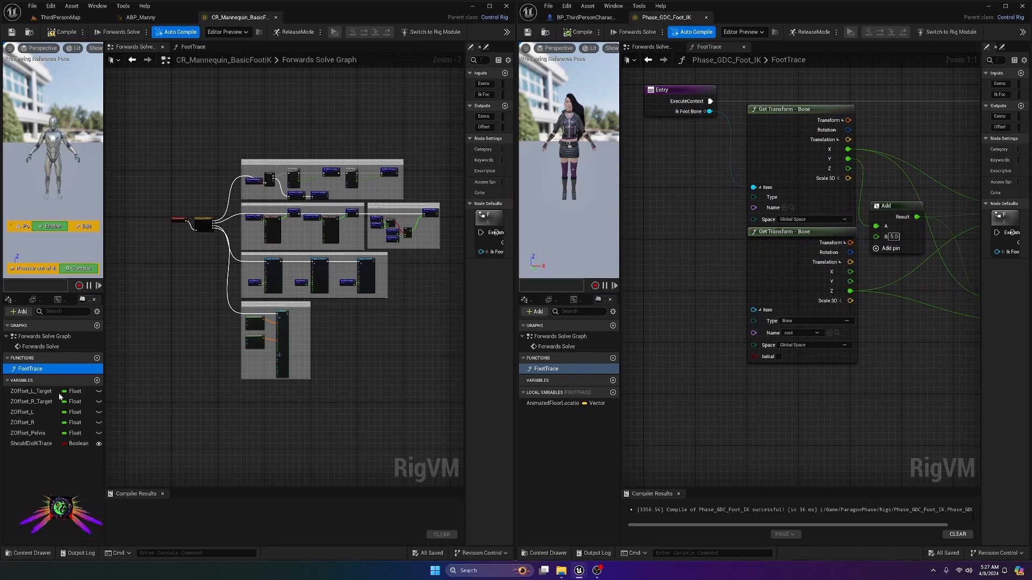
pyautogui.rightClick(31, 382)
pyautogui.click(20, 391)
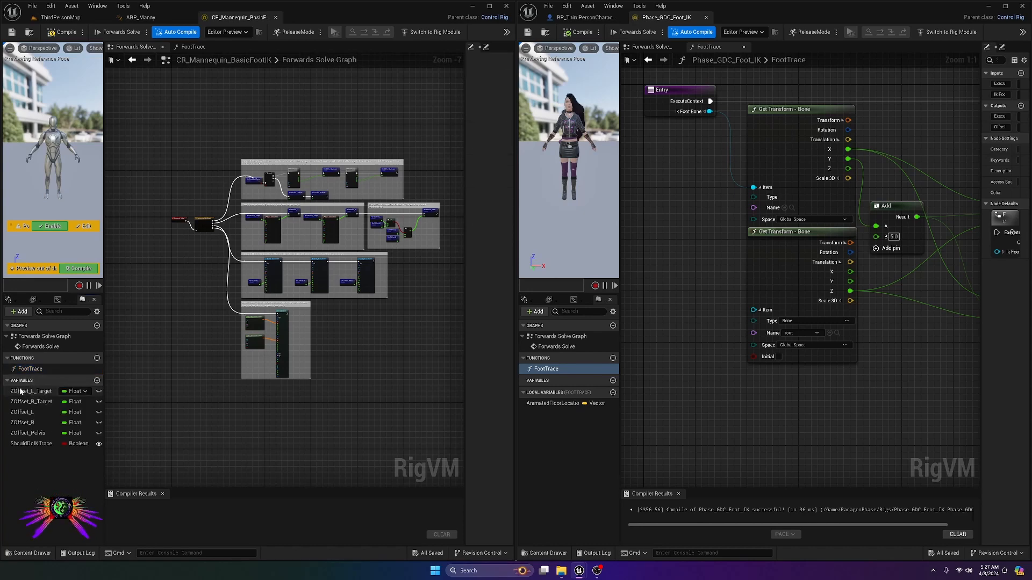
pyautogui.rightClick(20, 391)
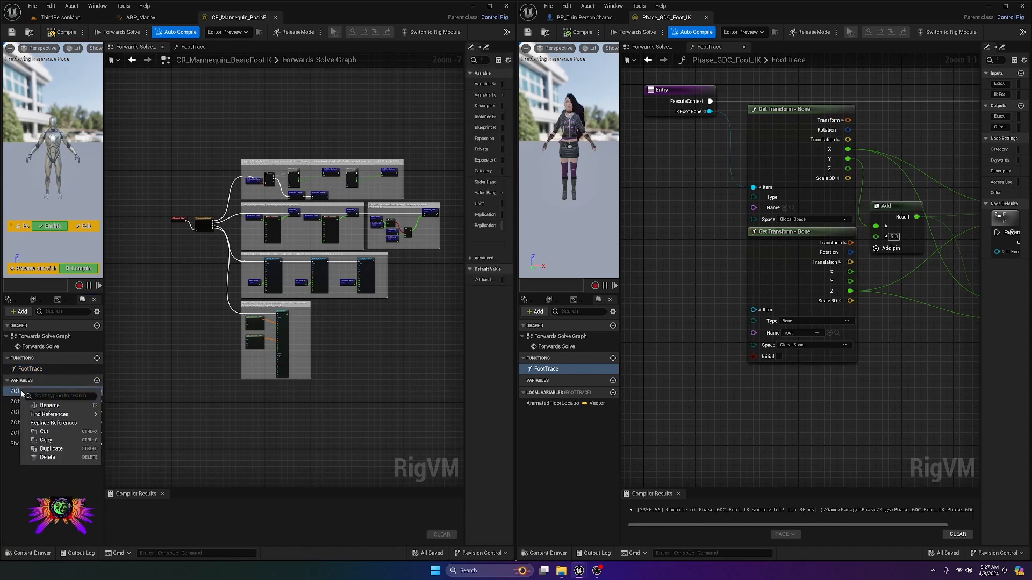
pyautogui.click(47, 441)
pyautogui.rightClick(553, 380)
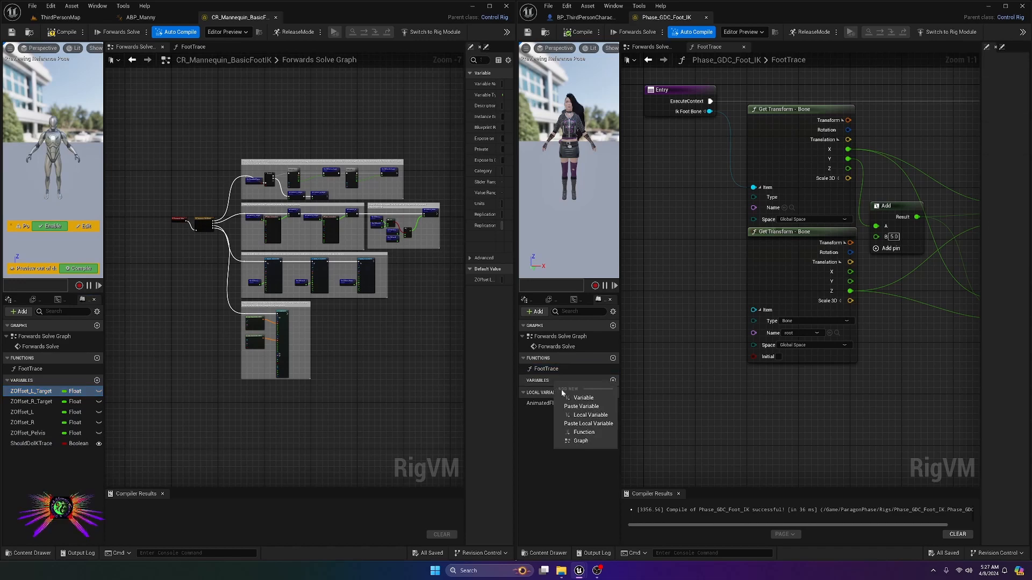
pyautogui.click(582, 408)
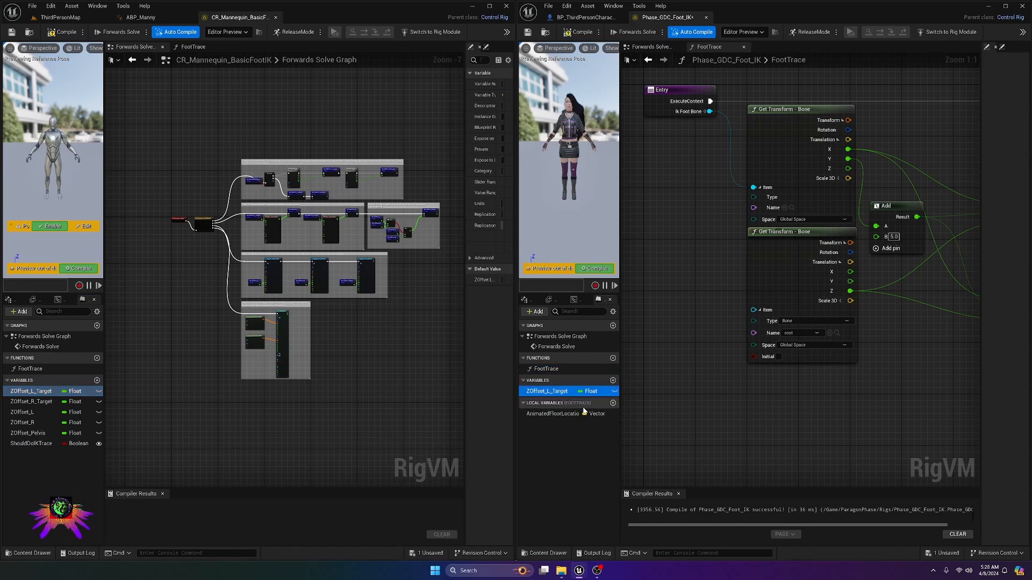
pyautogui.rightClick(34, 406)
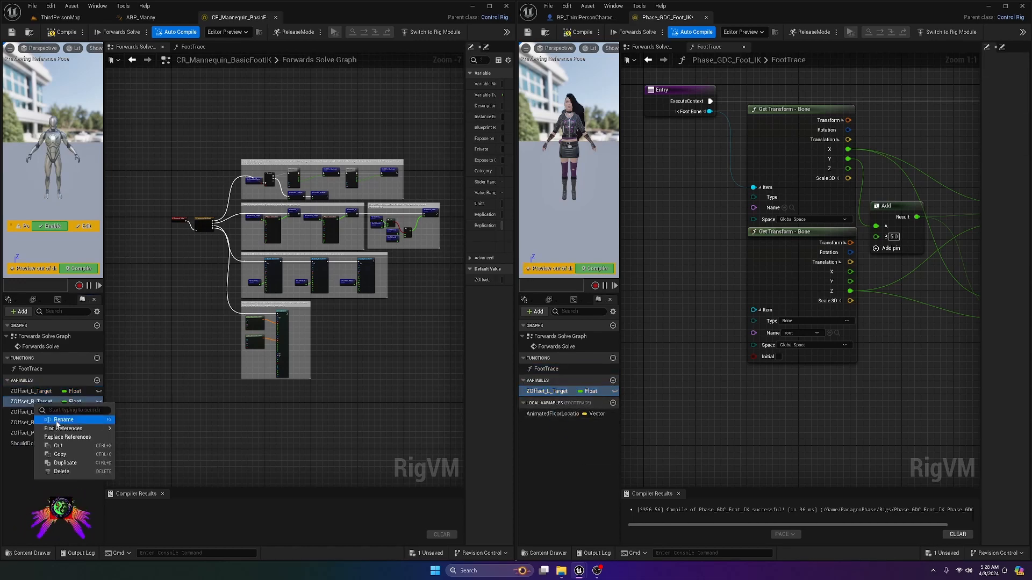
pyautogui.click(56, 455)
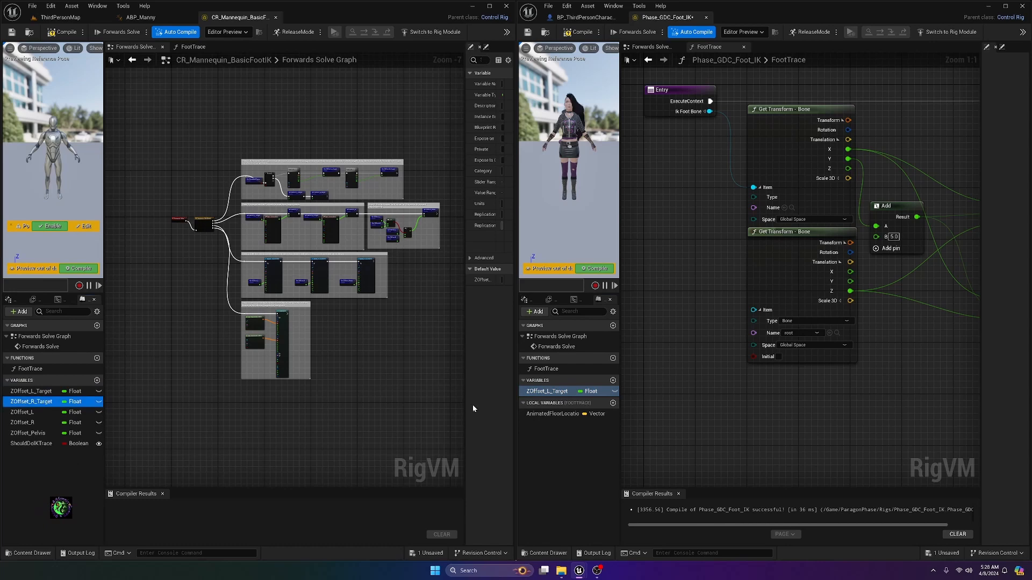
pyautogui.rightClick(553, 379)
pyautogui.click(582, 406)
# - Copy the ZOffset_L and ZOffset_R variables from CR_Mannequin_BasicFootIK into the variables of Phase_GDC_Foot_IK
pyautogui.rightClick(34, 412)
pyautogui.click(56, 461)
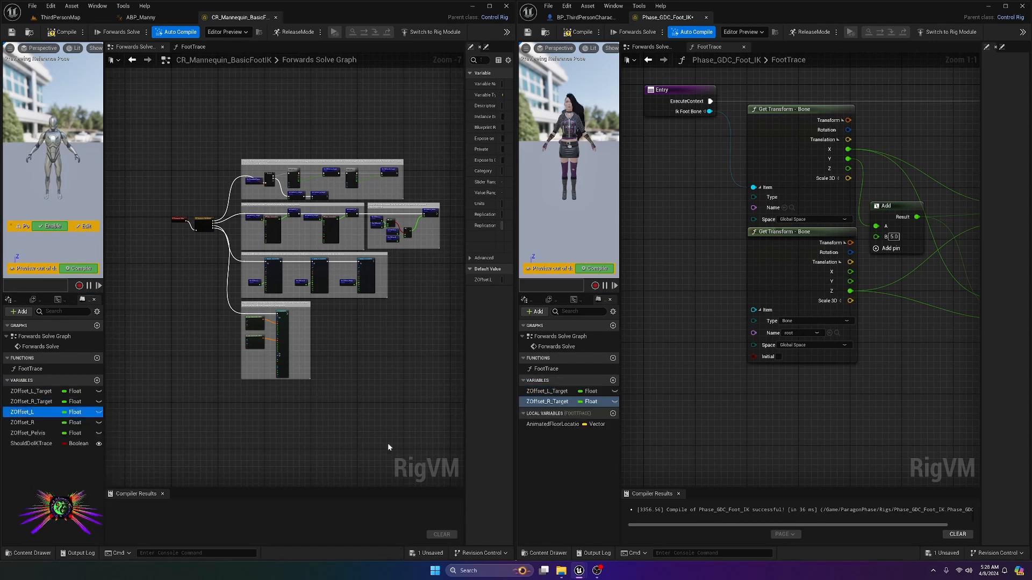
pyautogui.rightClick(551, 379)
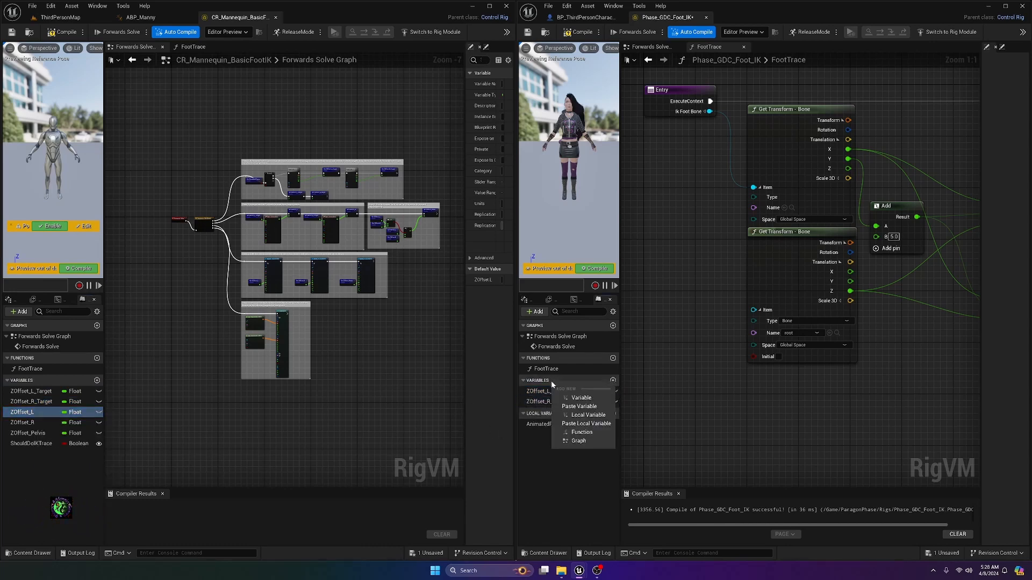
pyautogui.click(573, 407)
pyautogui.rightClick(41, 423)
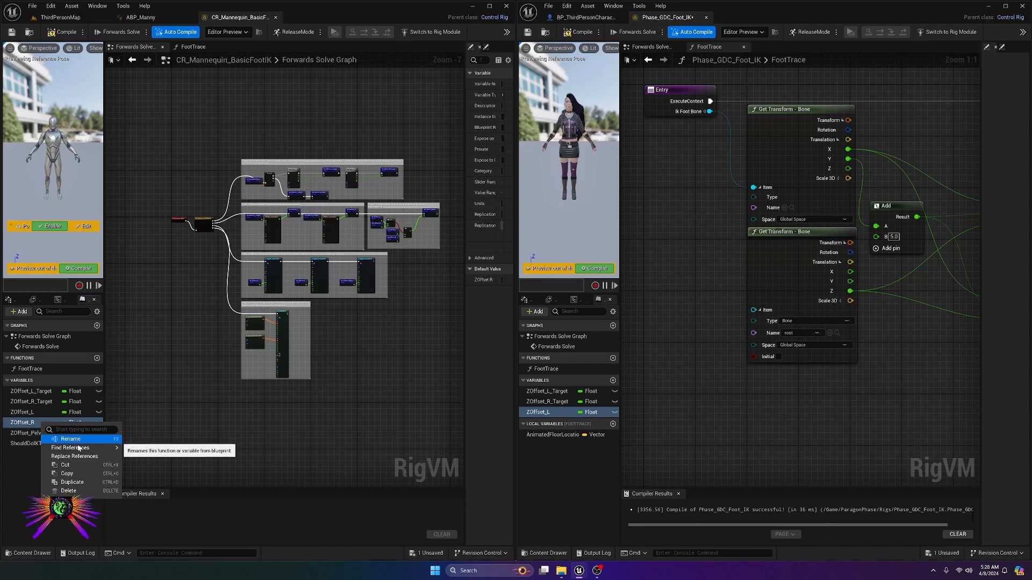
pyautogui.click(67, 474)
pyautogui.rightClick(572, 385)
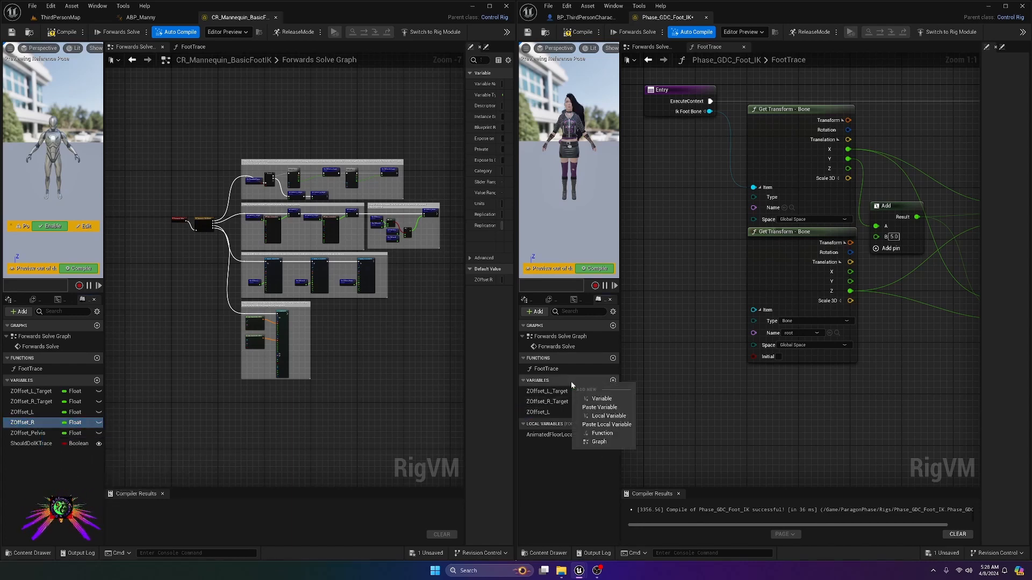
pyautogui.click(584, 409)
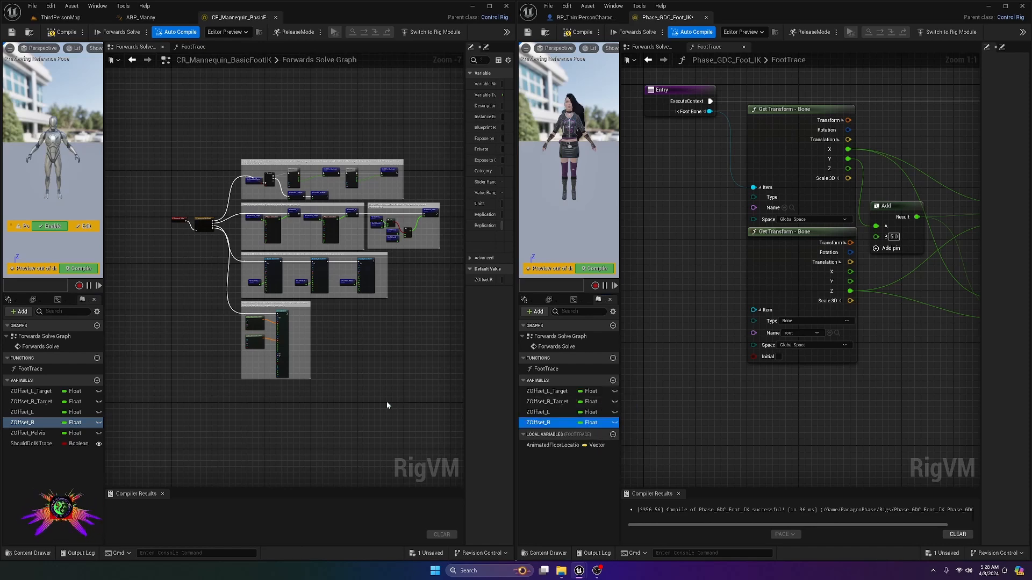
# - Copy the ZOffset_Pelvis and ShouldDoIKTrace variables from CR_Mannequin_BasicFootIK into the variables of Phase_GDC_Foot_IK
pyautogui.rightClick(40, 433)
pyautogui.click(66, 484)
pyautogui.rightClick(572, 385)
pyautogui.click(595, 407)
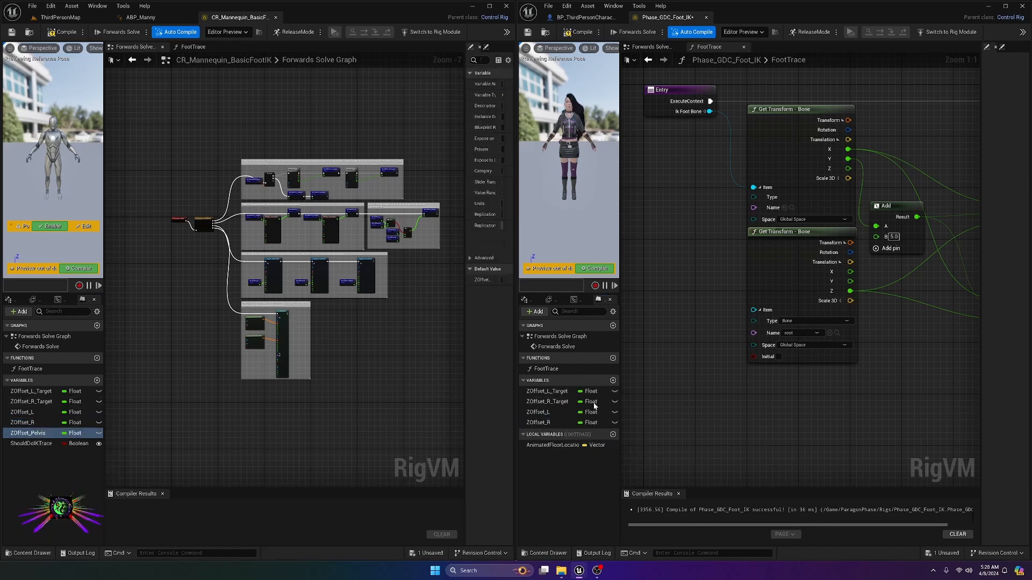
pyautogui.rightClick(32, 444)
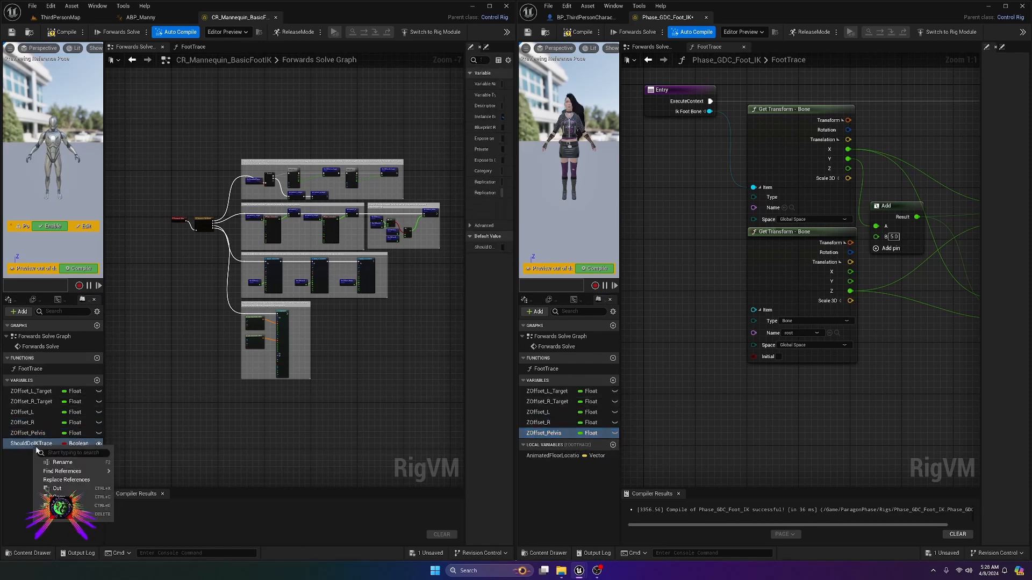
pyautogui.click(74, 498)
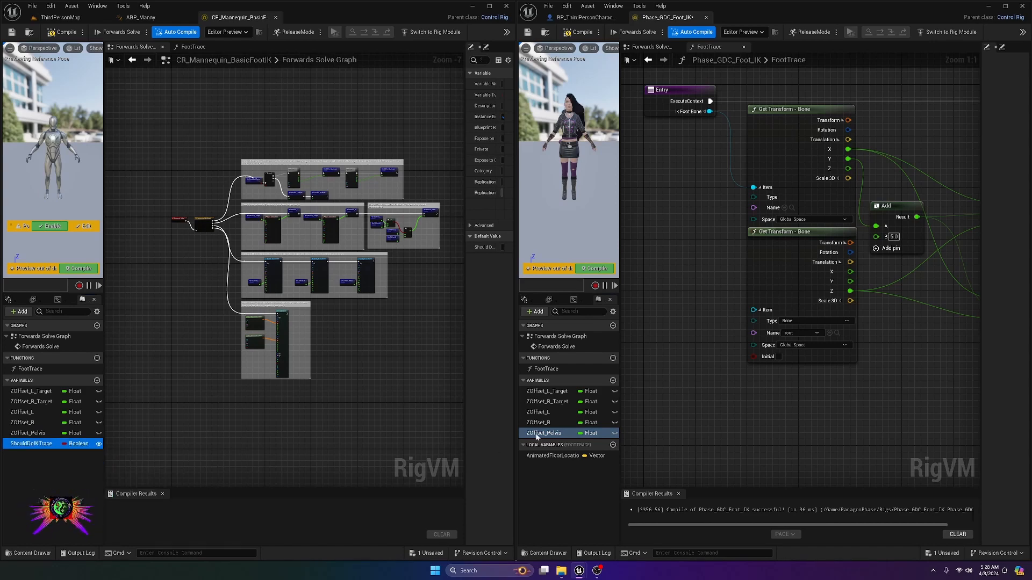
pyautogui.rightClick(556, 381)
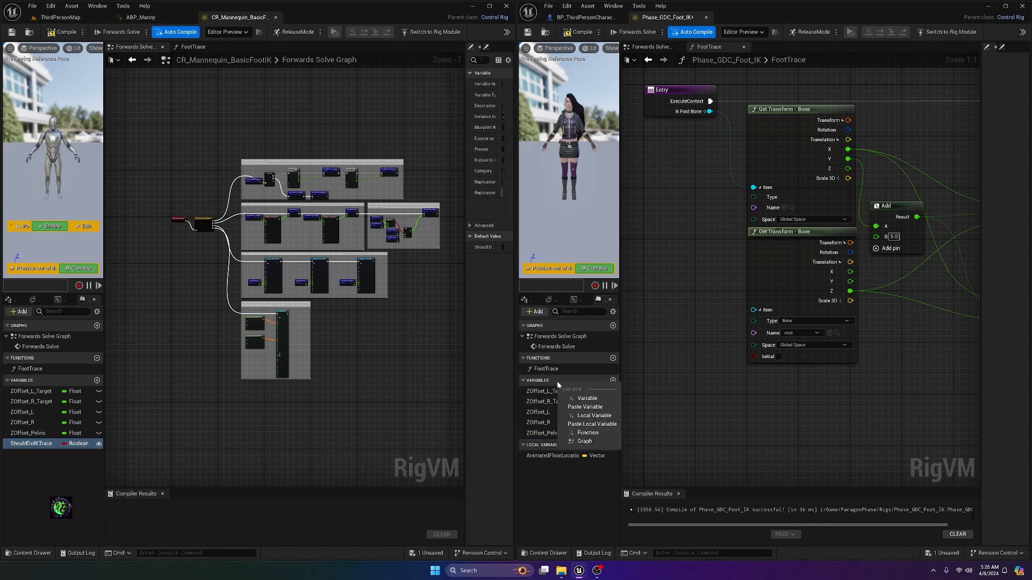
pyautogui.click(583, 406)
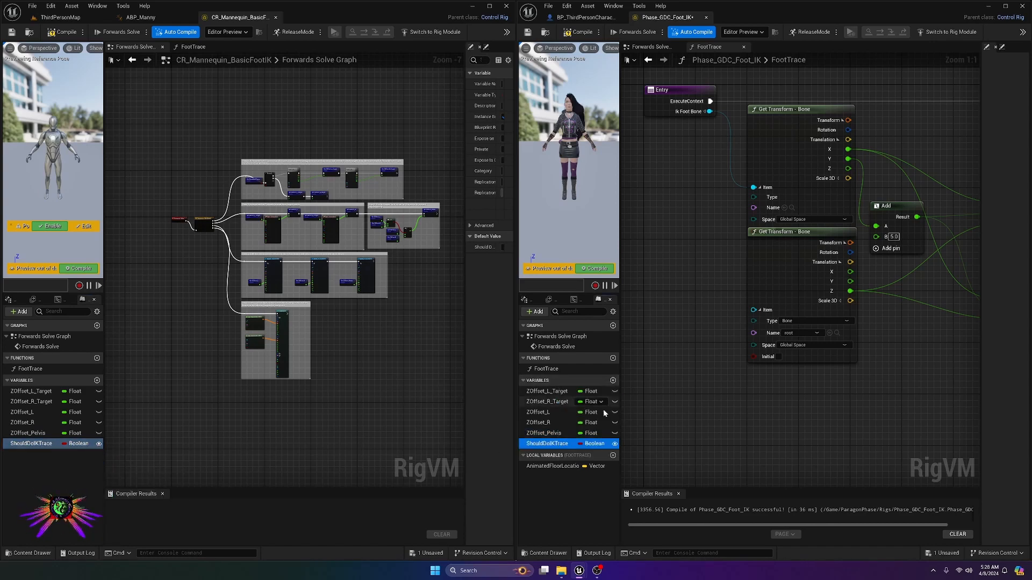
# - Compile and save Phase_GDC_Foot_IK, and inspect the properties of its ZOffset_R and ShouldDoIKTrace variables
pyautogui.click(581, 32)
pyautogui.click(528, 33)
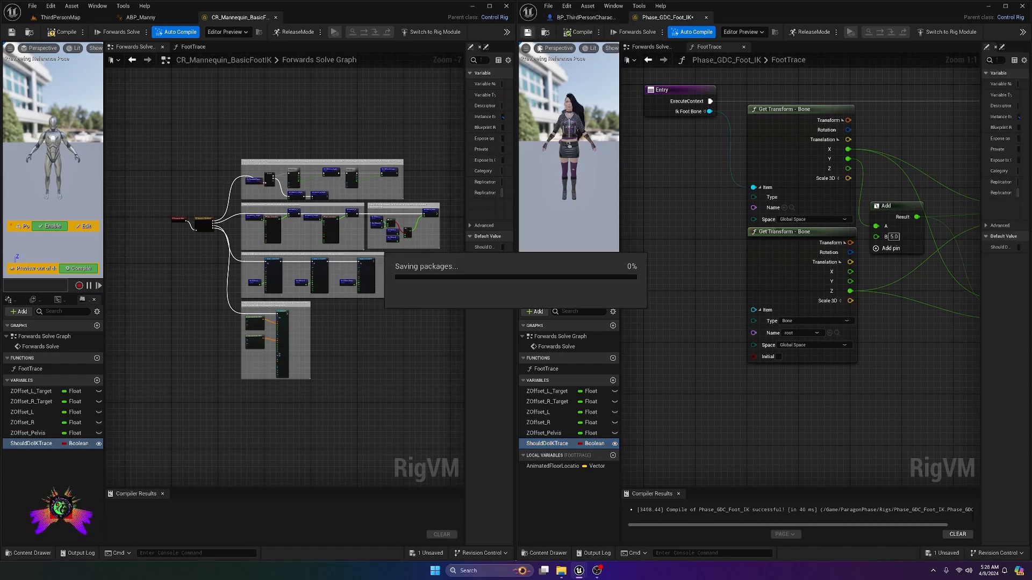
pyautogui.click(548, 423)
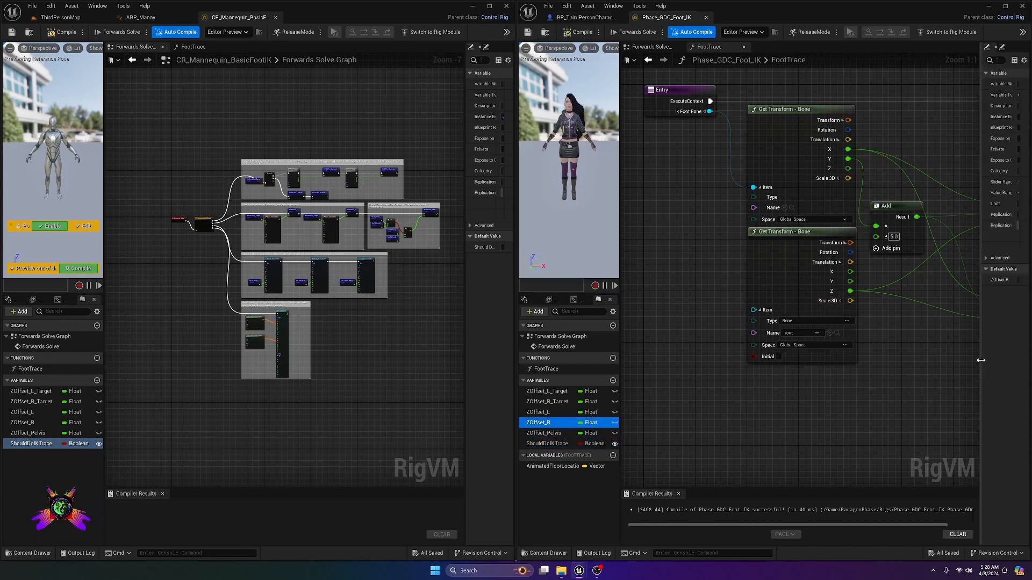
pyautogui.moveTo(983, 364); pyautogui.dragTo(926, 364)
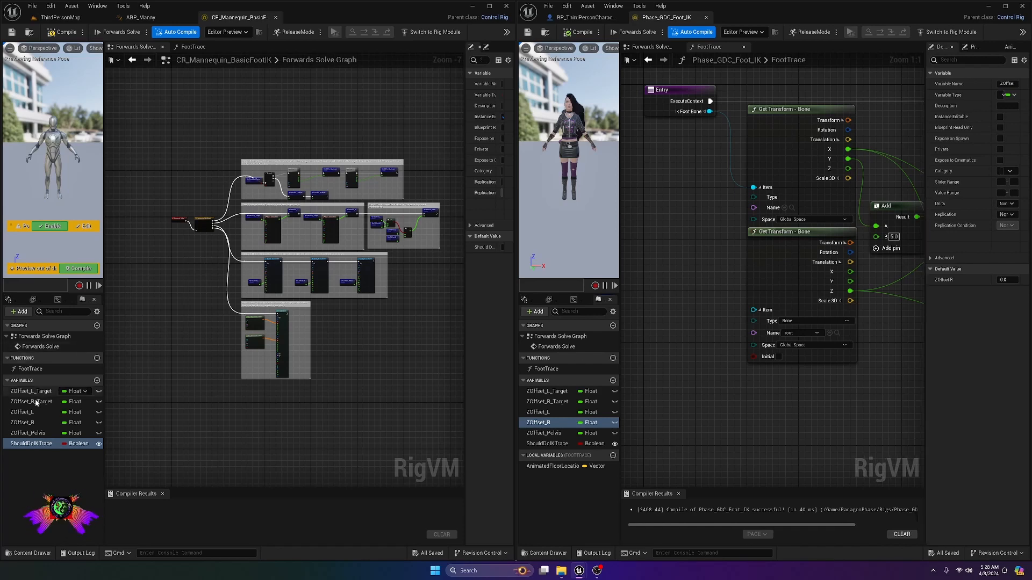
pyautogui.click(562, 446)
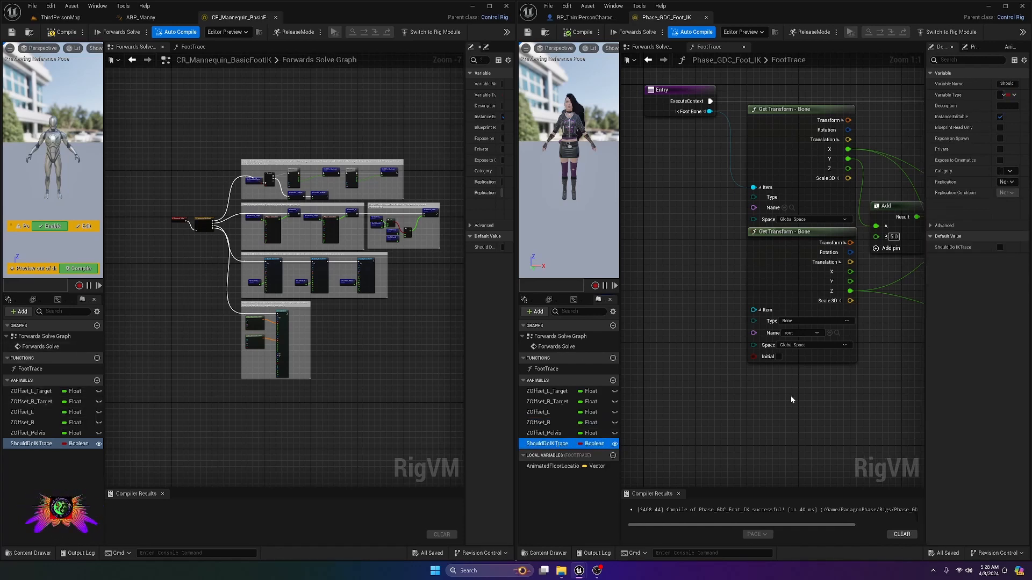
# - Show Phase_GDC_Foot_IK's Forwards Solve Graph and copy all nodes except the Forwards Solve event from CR_Mannequin_BasicFootIK's graph
pyautogui.click(652, 47)
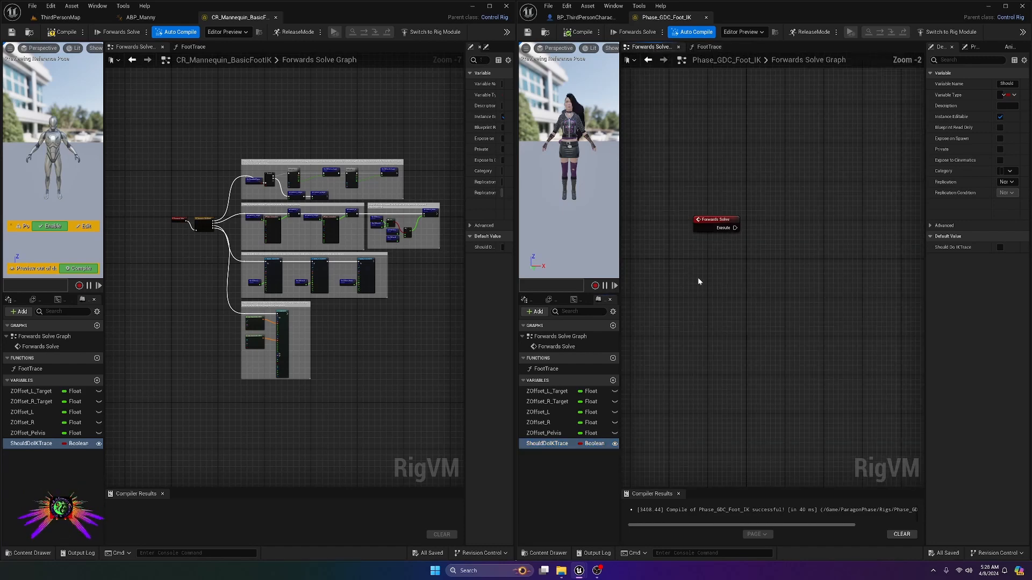
pyautogui.moveTo(713, 289); pyautogui.dragTo(662, 307, button='right')
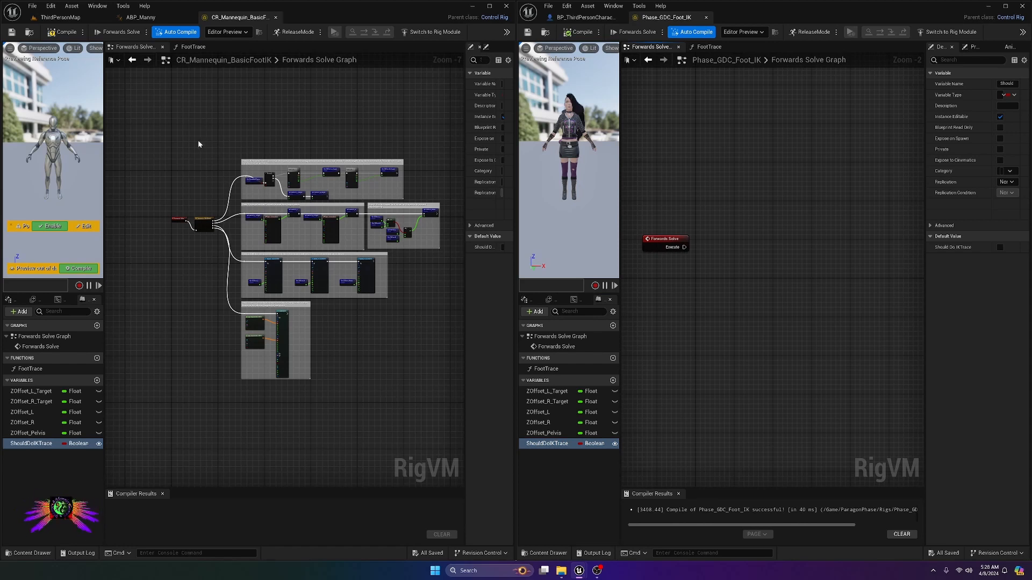
pyautogui.moveTo(198, 144); pyautogui.dragTo(453, 419)
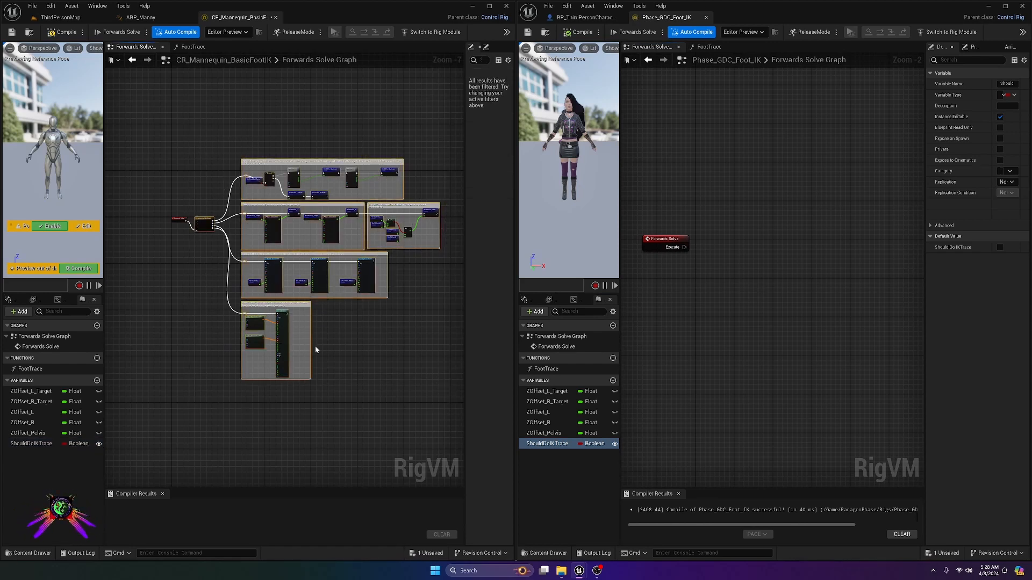
pyautogui.rightClick(284, 332)
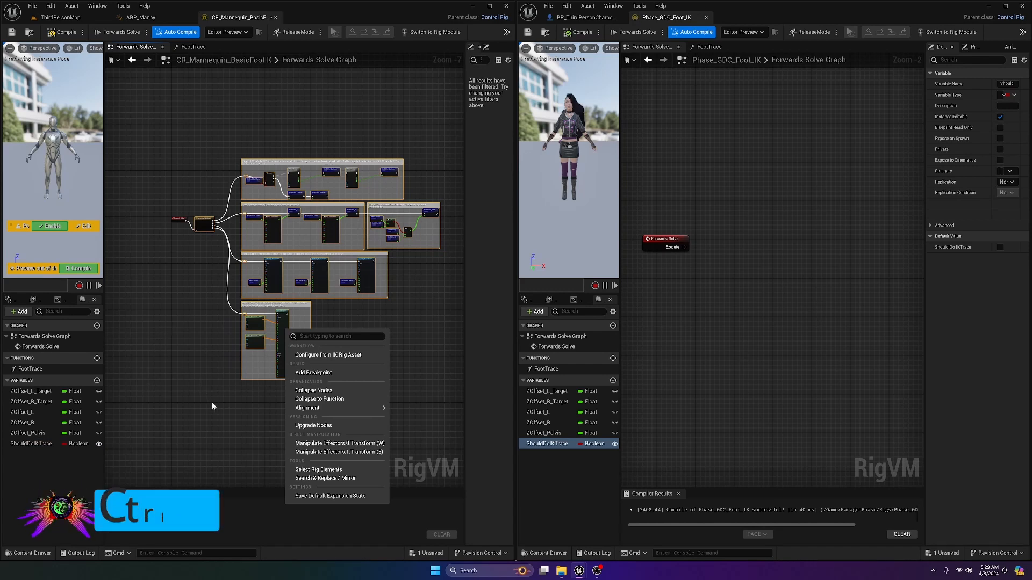
pyautogui.click(191, 141)
pyautogui.moveTo(195, 143); pyautogui.dragTo(442, 421)
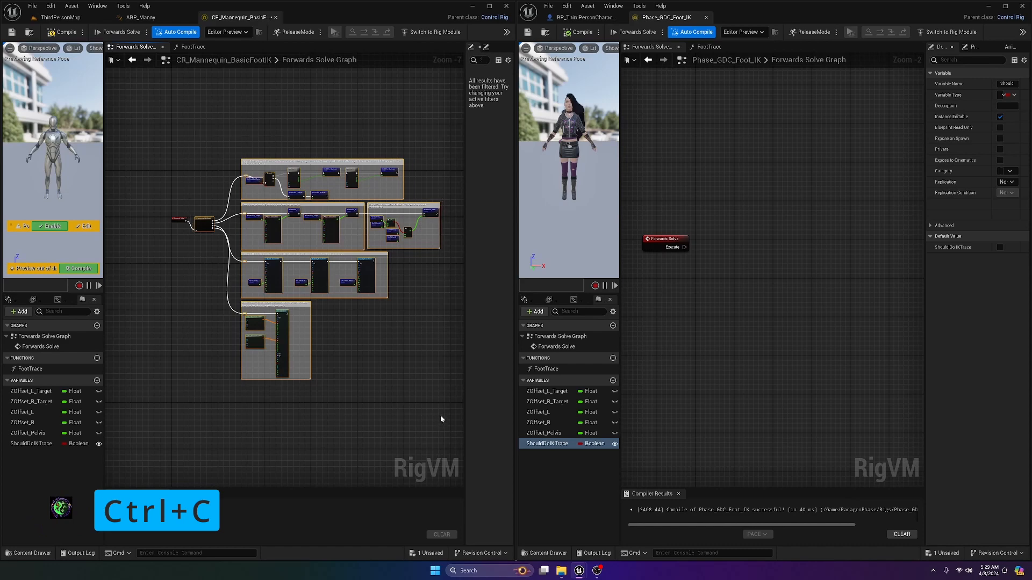
# - Paste the copied node graph into Phase_GDC_Foot_IK's Forwards Solve Graph, accepting the prompt to localize the FootTrace function
pyautogui.moveTo(721, 330); pyautogui.dragTo(690, 285, button='right')
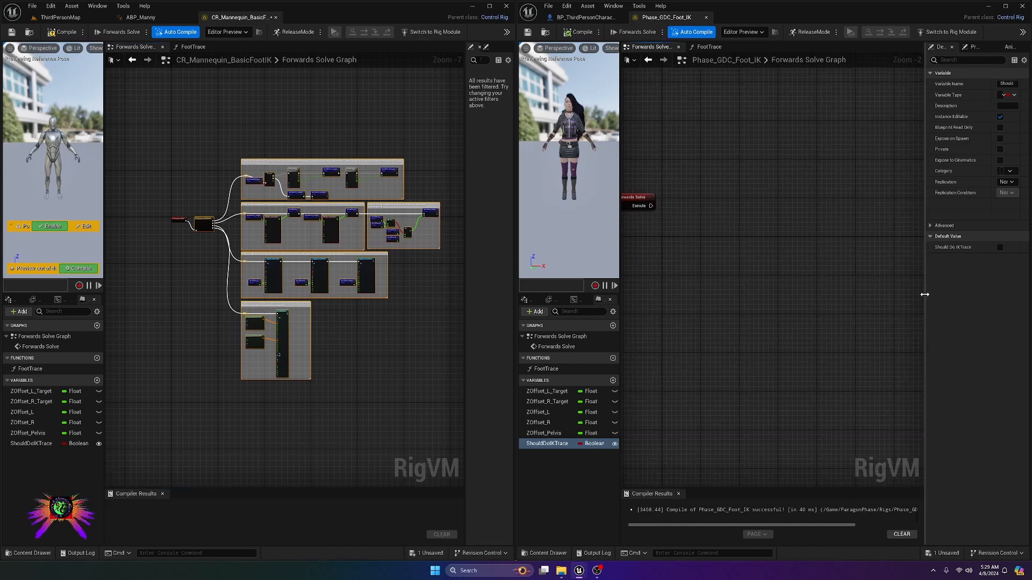
pyautogui.moveTo(924, 295); pyautogui.dragTo(1027, 294)
pyautogui.moveTo(762, 275); pyautogui.dragTo(724, 350, button='right')
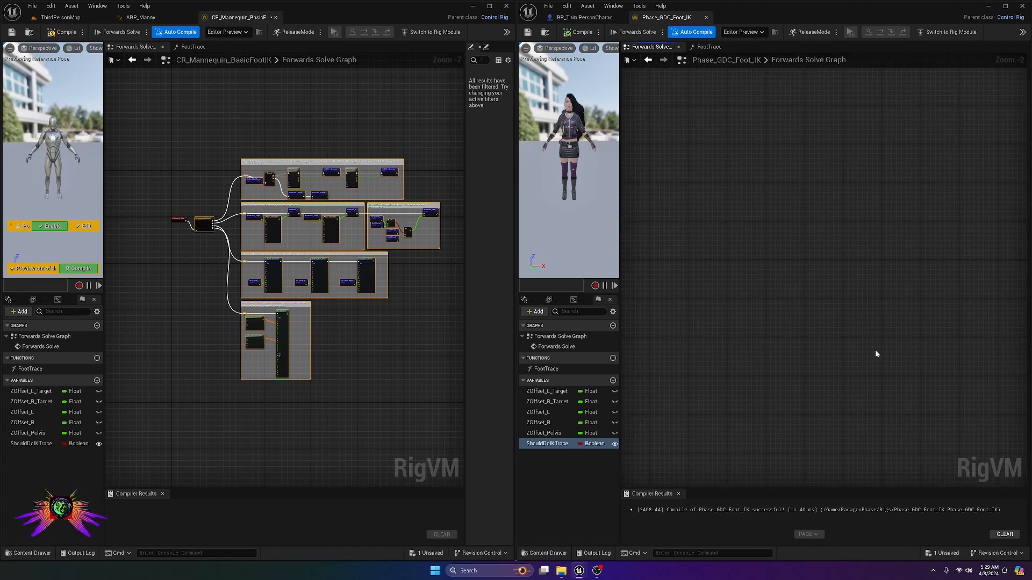
pyautogui.hotkey('ctrl', 'v')
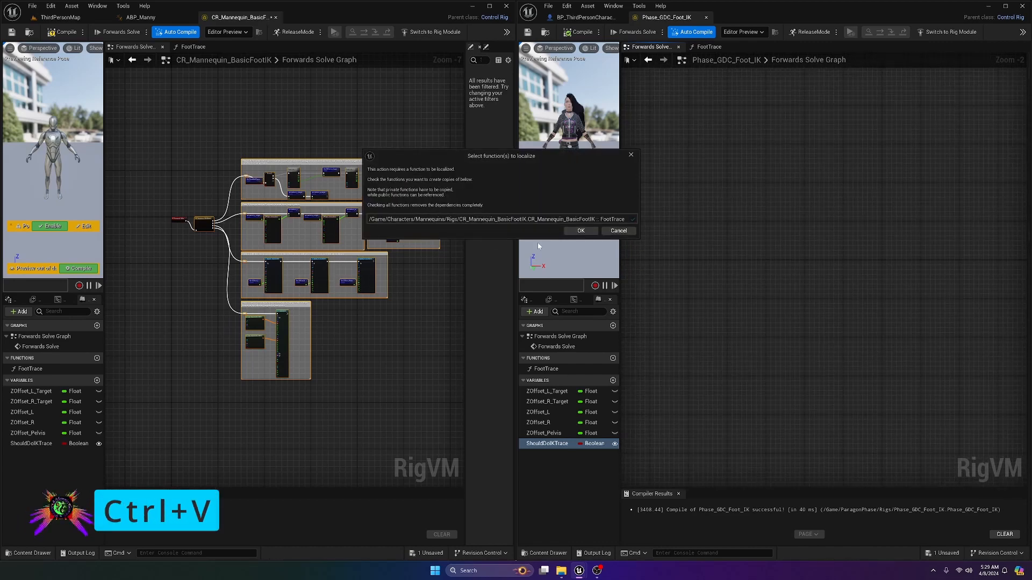
pyautogui.click(581, 231)
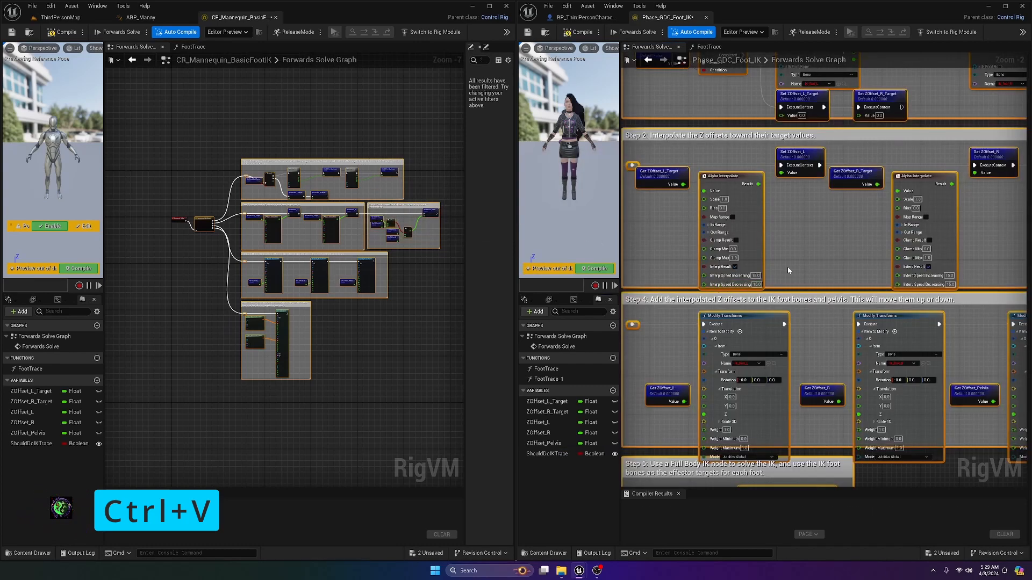
# - Move the Forwards Solve event clear of the pasted nodes and connect its Execute output to the Sequence node's Execute input
pyautogui.scroll(-5, 788, 266)
pyautogui.scroll(3, 708, 270)
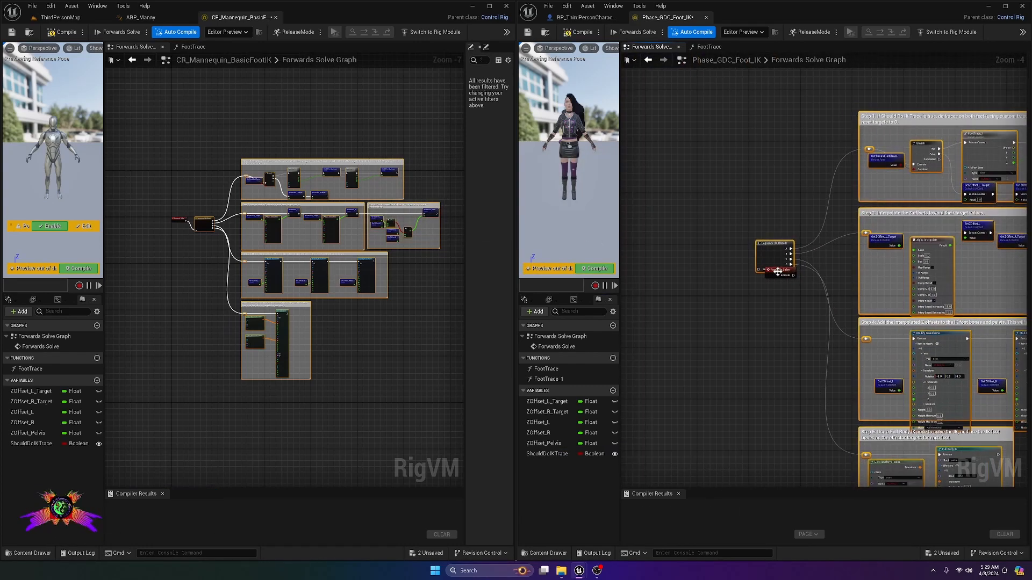
pyautogui.moveTo(778, 272); pyautogui.dragTo(709, 259)
pyautogui.moveTo(724, 301); pyautogui.dragTo(681, 337, button='right')
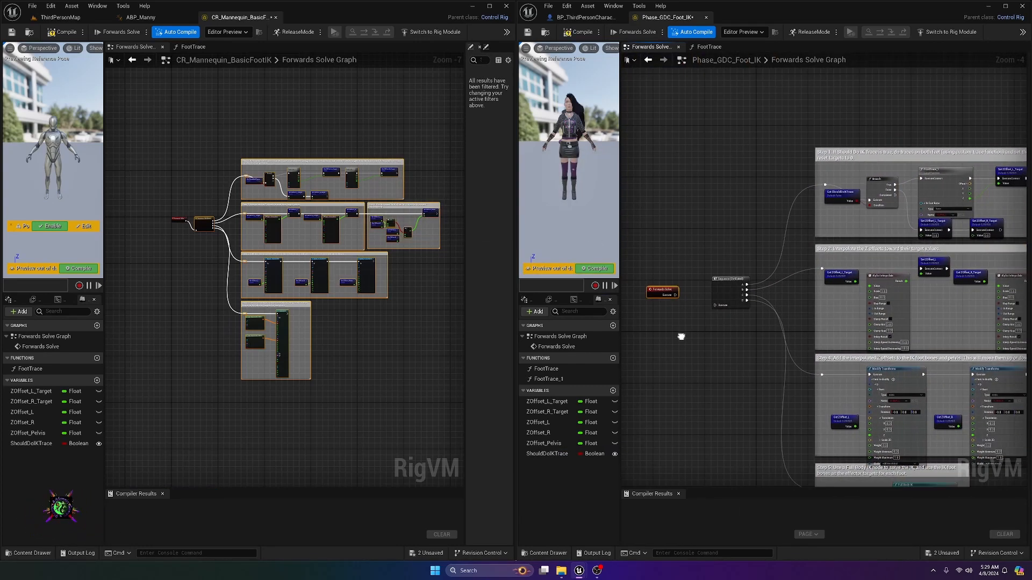
pyautogui.scroll(2, 680, 327)
pyautogui.moveTo(656, 275); pyautogui.dragTo(733, 300)
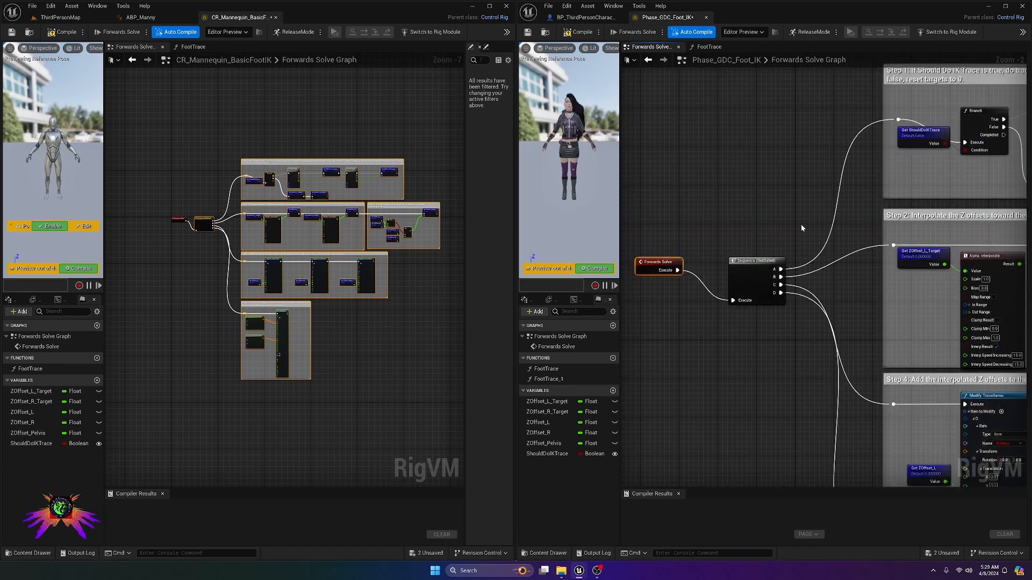
# - Compile Phase_GDC_Foot_IK and compare its foot trace nodes' IK foot bone settings with those in CR_Mannequin_BasicFootIK
pyautogui.moveTo(801, 225); pyautogui.dragTo(639, 220, button='right')
pyautogui.scroll(-2, 806, 189)
pyautogui.moveTo(810, 189); pyautogui.dragTo(751, 181, button='right')
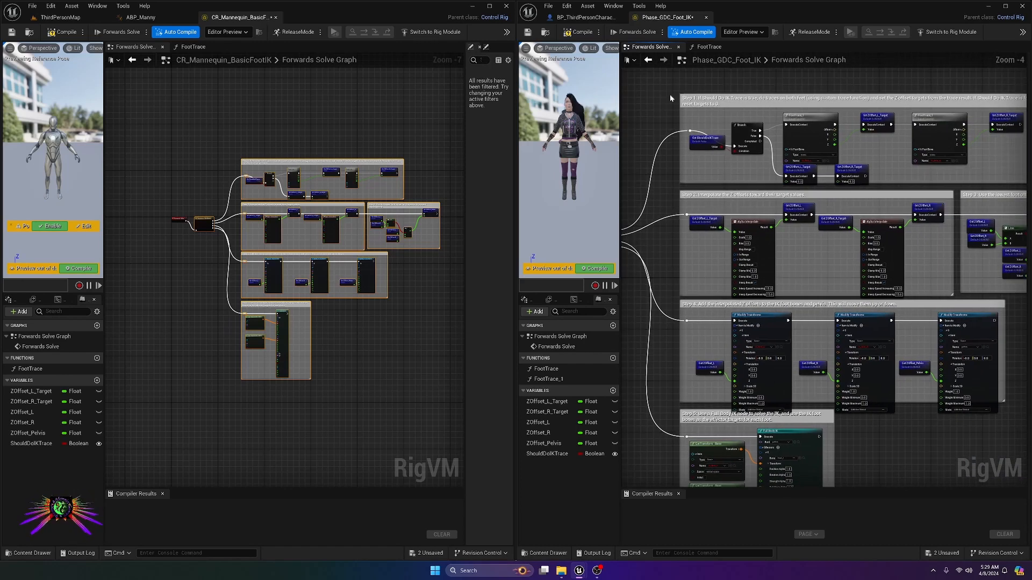
pyautogui.click(579, 32)
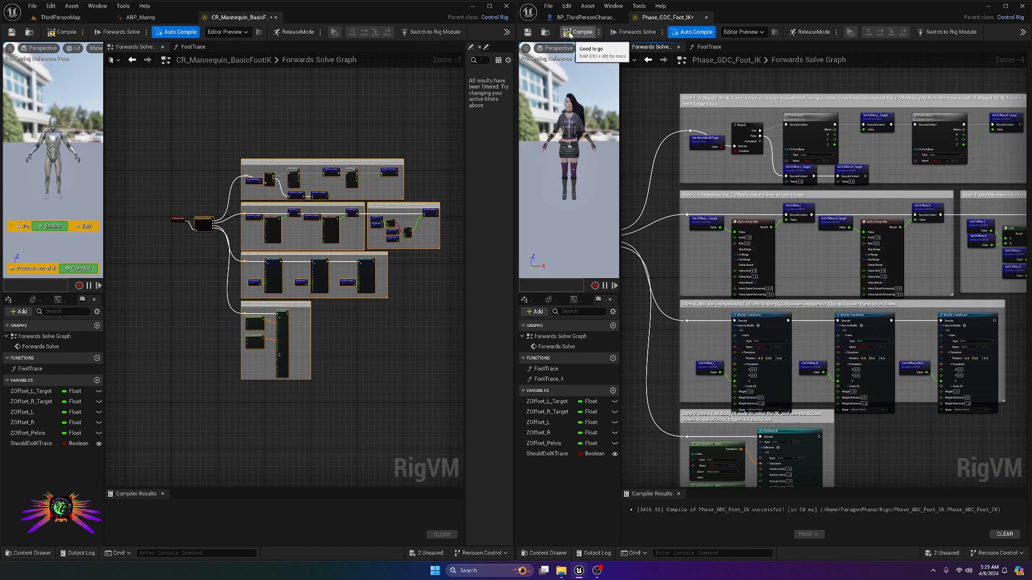
pyautogui.scroll(4, 780, 195)
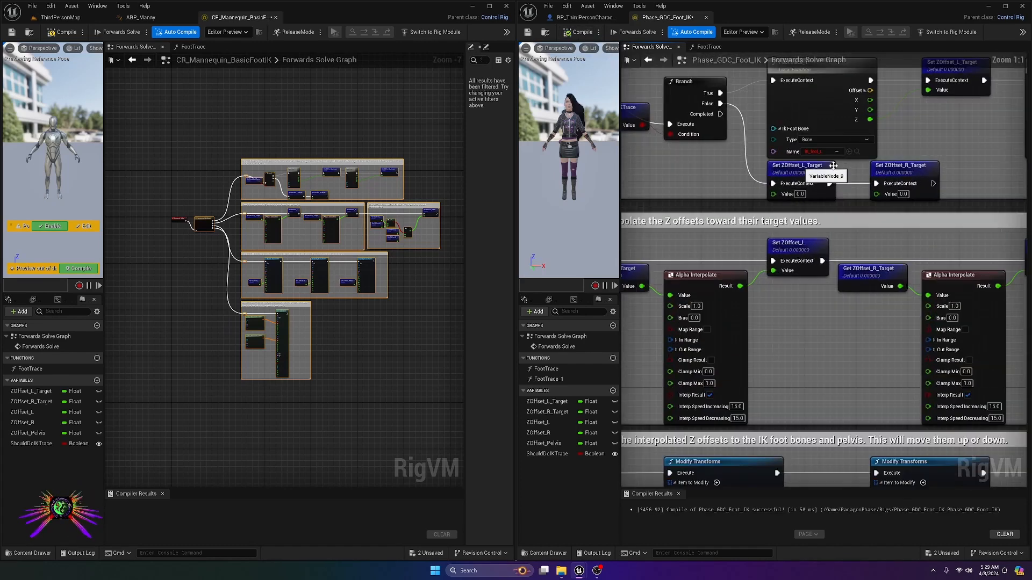
pyautogui.scroll(8, 380, 290)
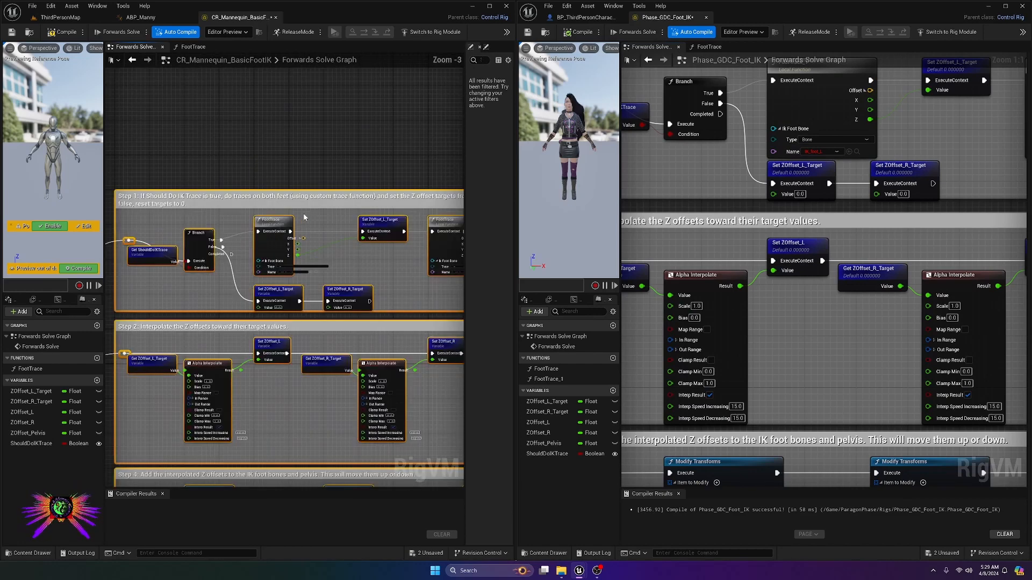
pyautogui.moveTo(315, 151); pyautogui.dragTo(338, 63, button='right')
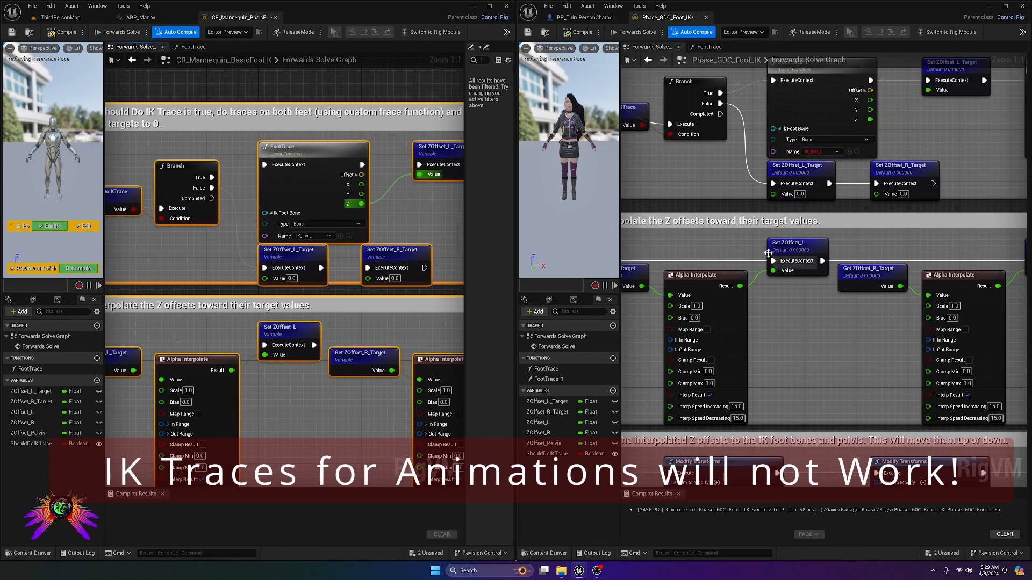
pyautogui.scroll(-2, 769, 253)
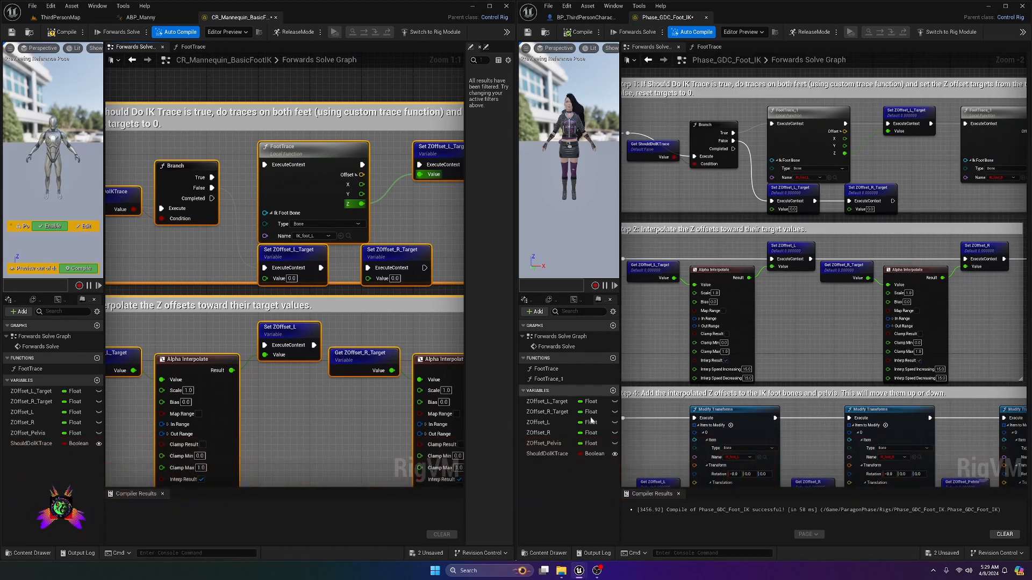
# - Browse the project content to ParagonPhase/Characters/Heroes/Phase and look through its assets for the Phase animation blueprint
pyautogui.click(539, 554)
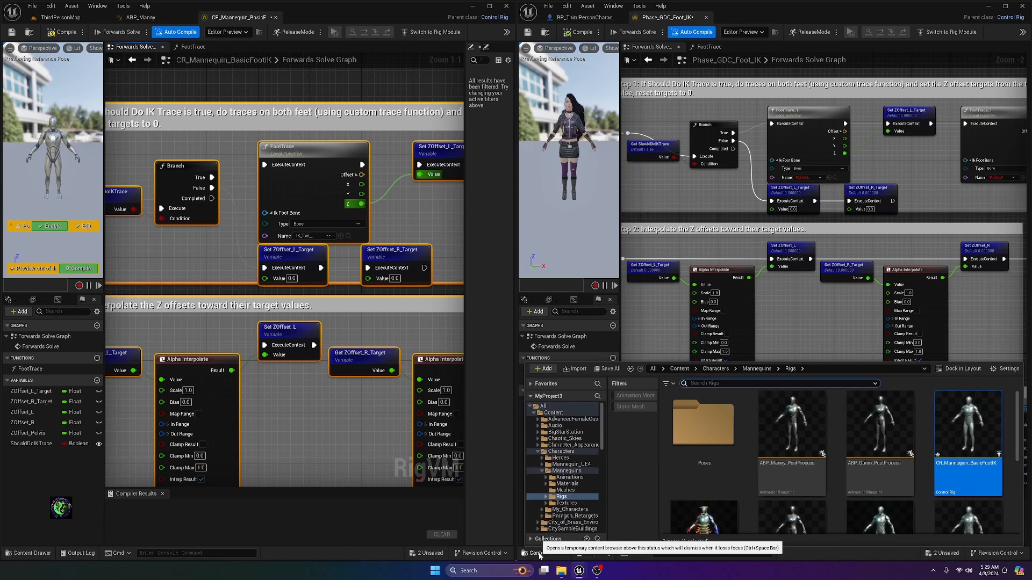
pyautogui.scroll(-5, 576, 481)
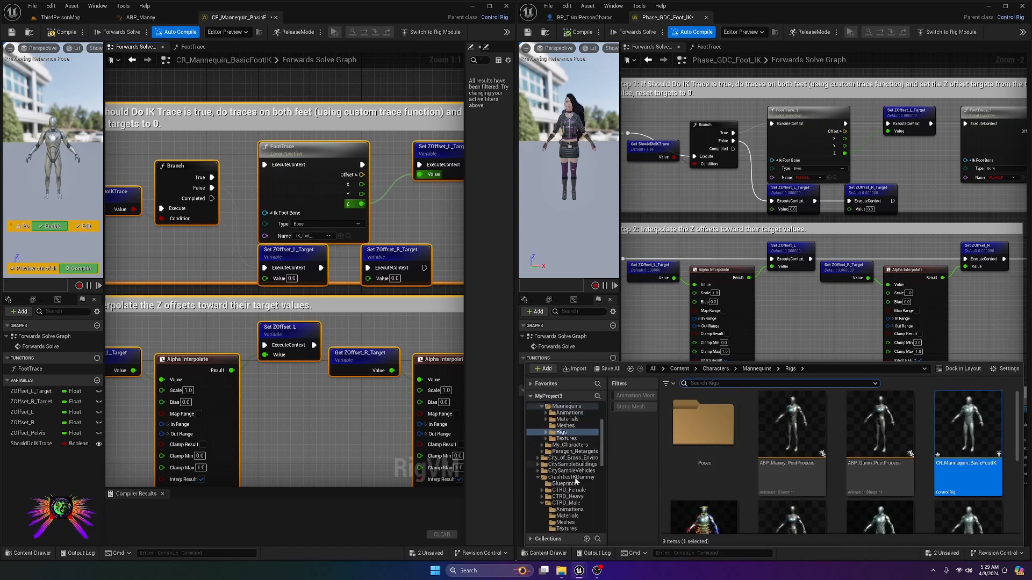
pyautogui.scroll(-2, 576, 481)
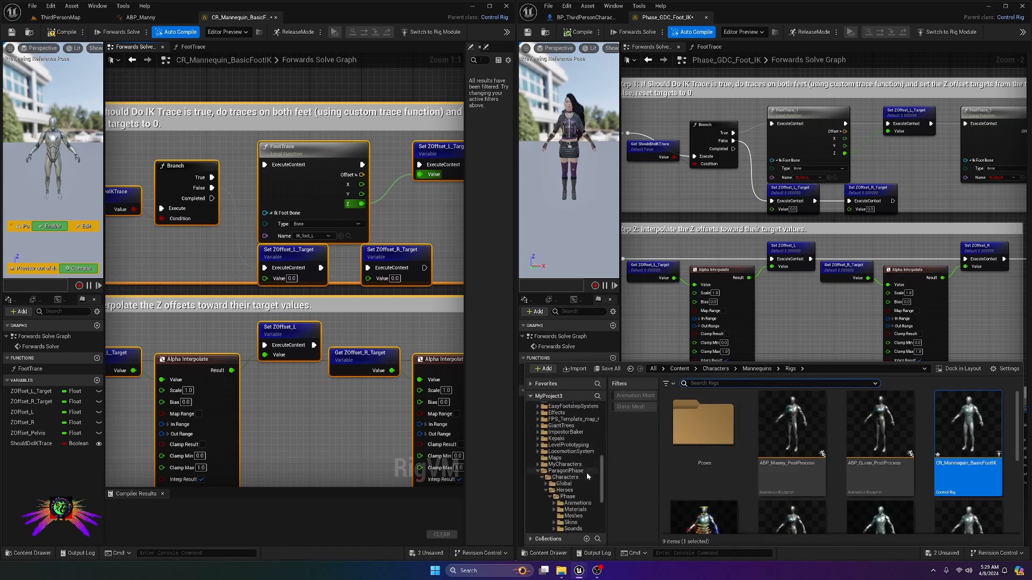
pyautogui.click(586, 472)
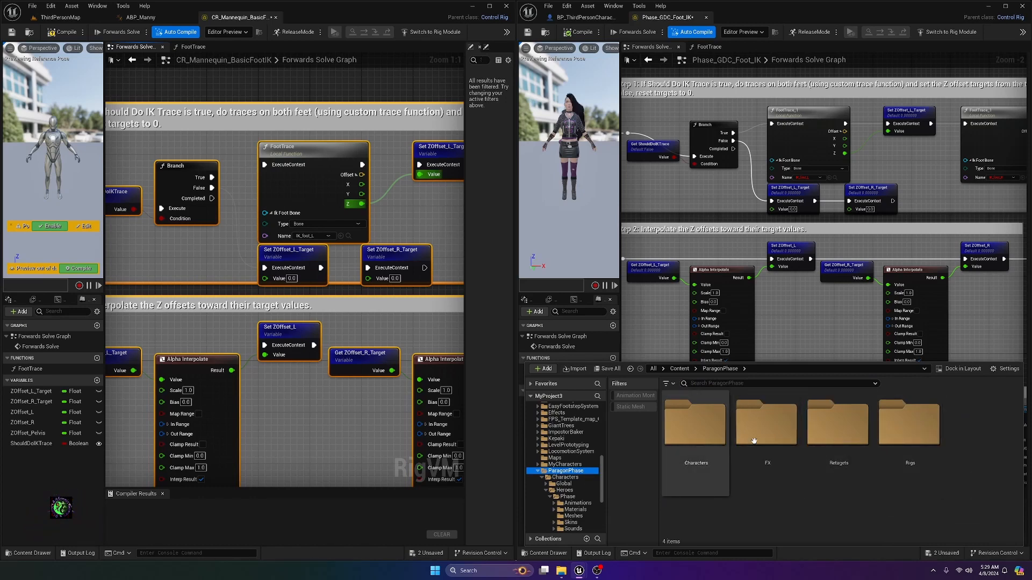
pyautogui.doubleClick(695, 425)
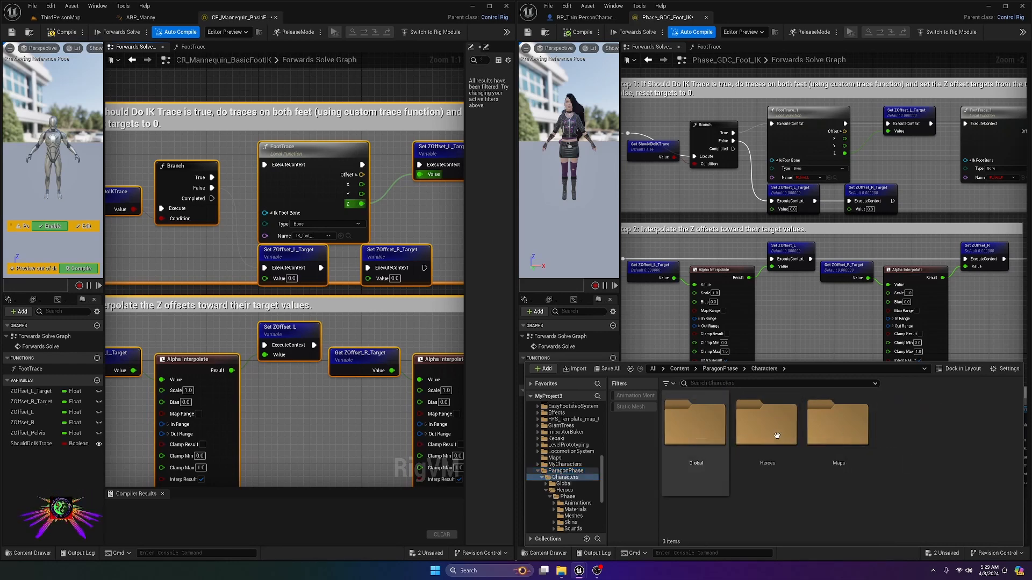
pyautogui.doubleClick(776, 435)
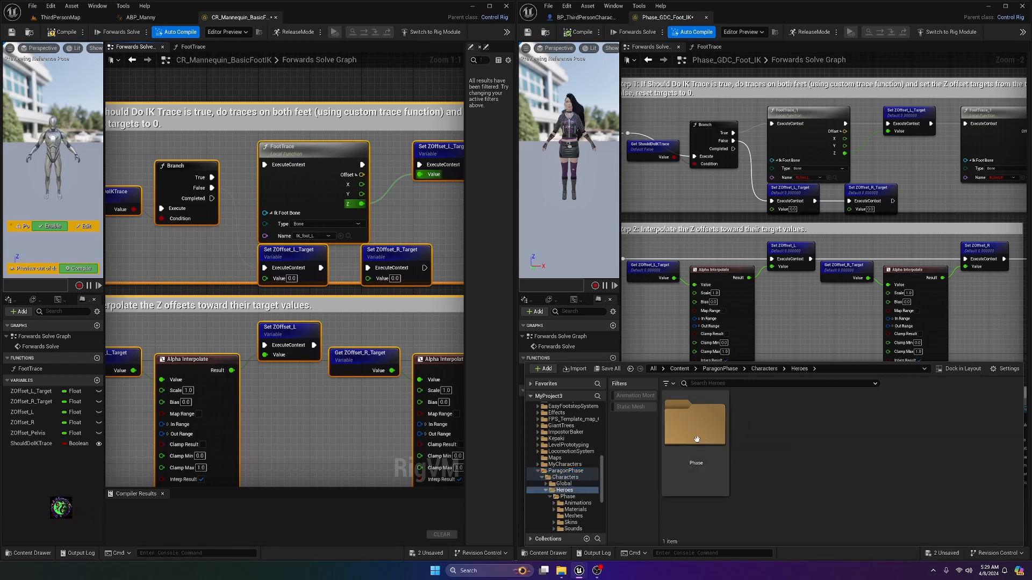
pyautogui.doubleClick(696, 439)
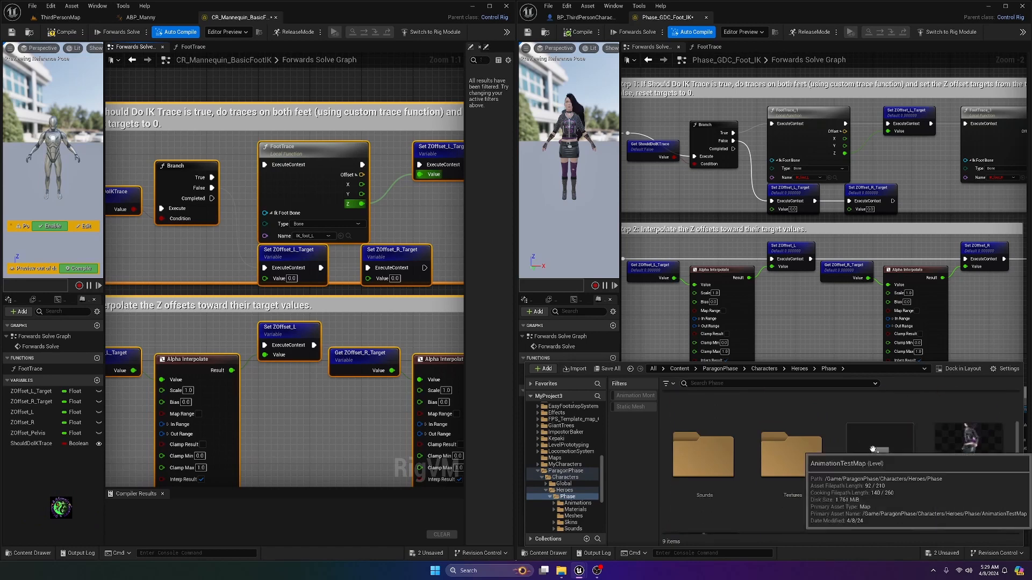
pyautogui.scroll(-2, 933, 454)
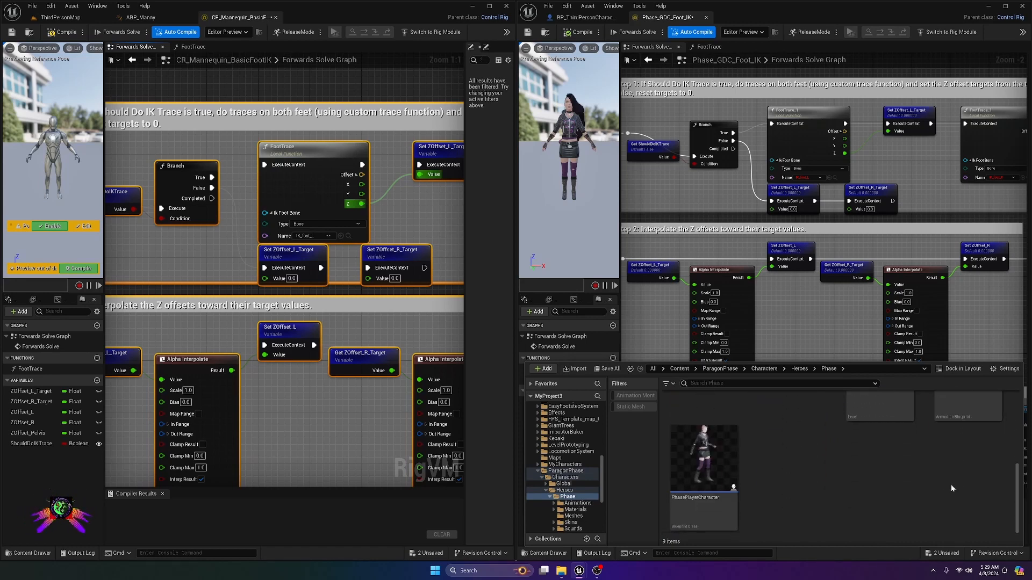
pyautogui.scroll(2, 950, 484)
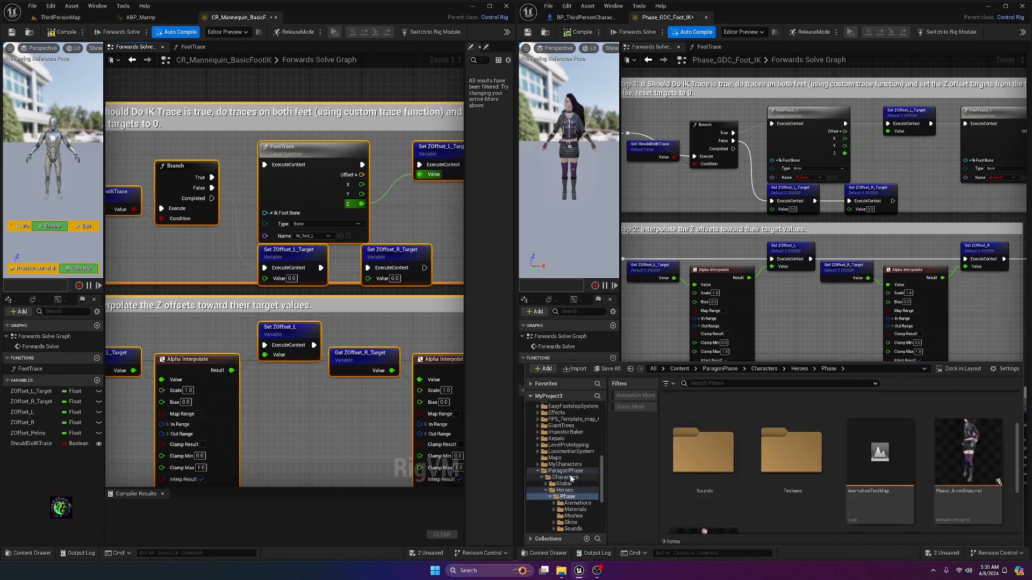
# - Open ABP_MannyPhase from ParagonPhase's Retagets folder and dock it in the same window as Phase_GDC_Foot_IK
pyautogui.scroll(-2, 578, 487)
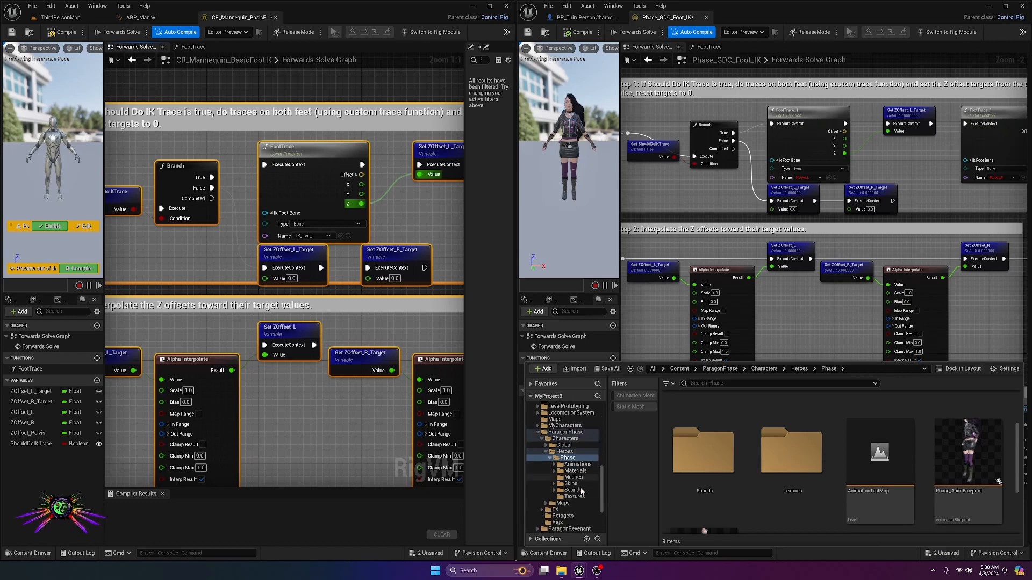
pyautogui.scroll(-1, 581, 499)
pyautogui.click(563, 503)
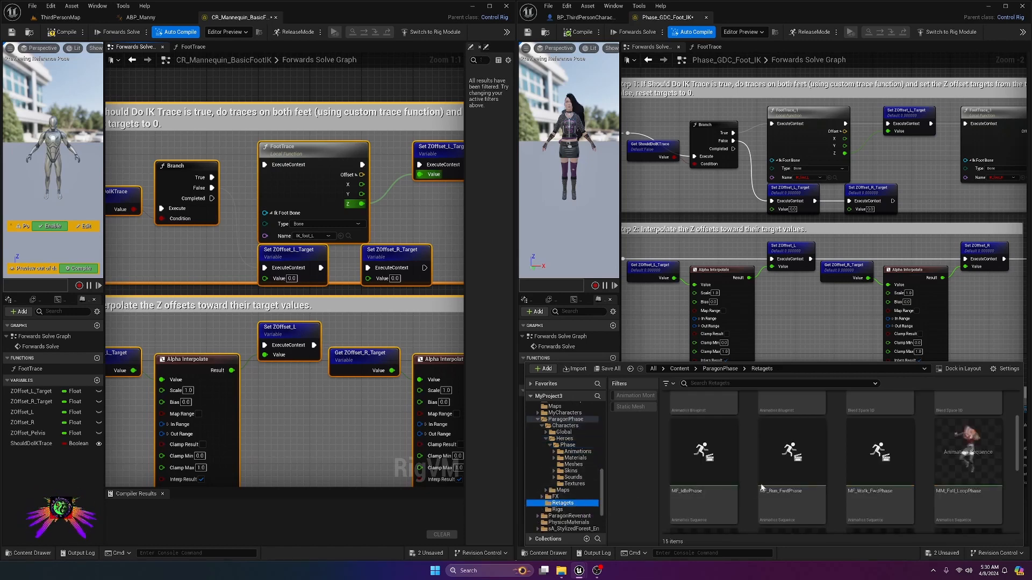
pyautogui.scroll(-1, 802, 479)
pyautogui.scroll(1, 802, 480)
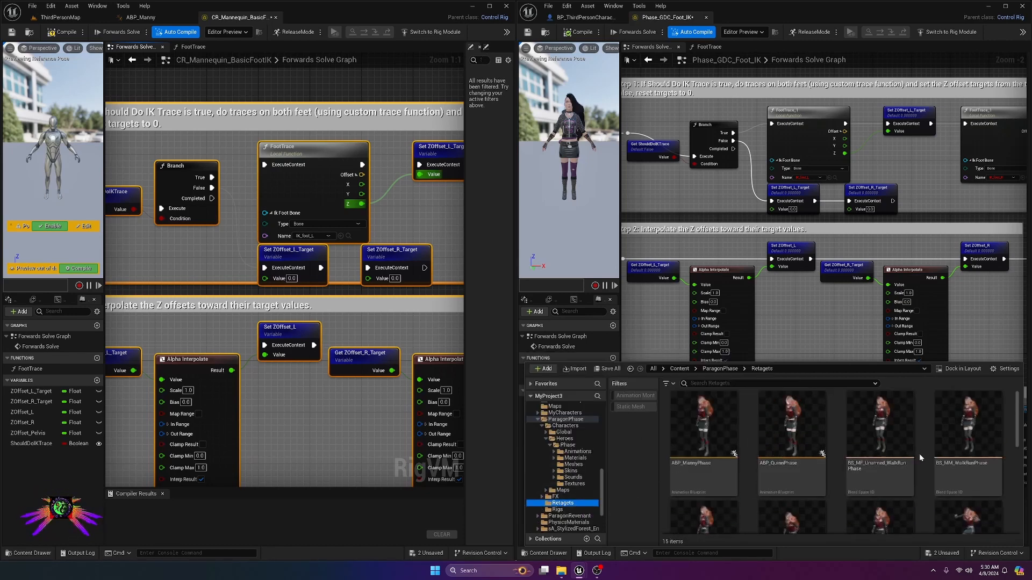
pyautogui.doubleClick(704, 442)
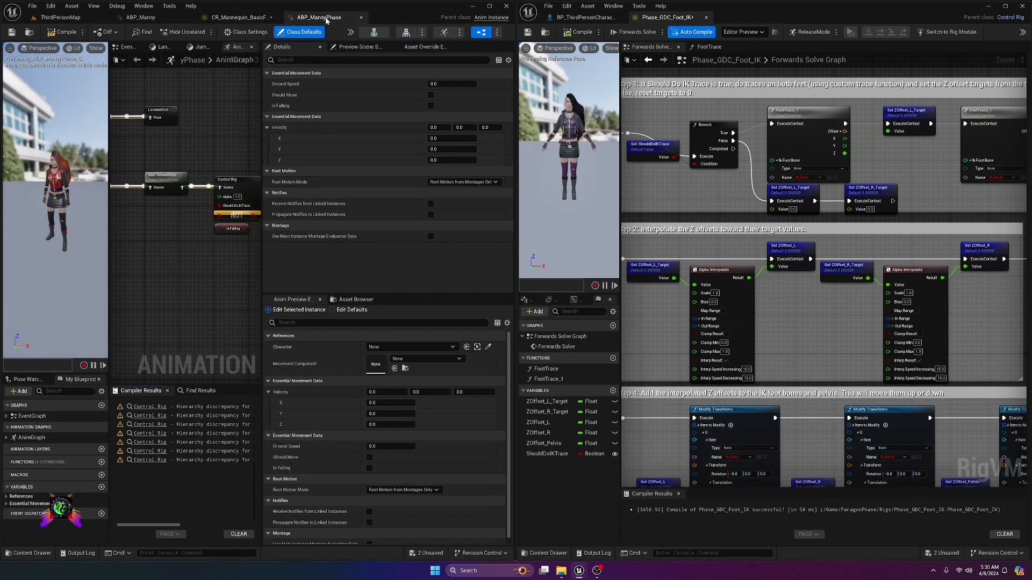
pyautogui.moveTo(326, 21); pyautogui.dragTo(758, 21)
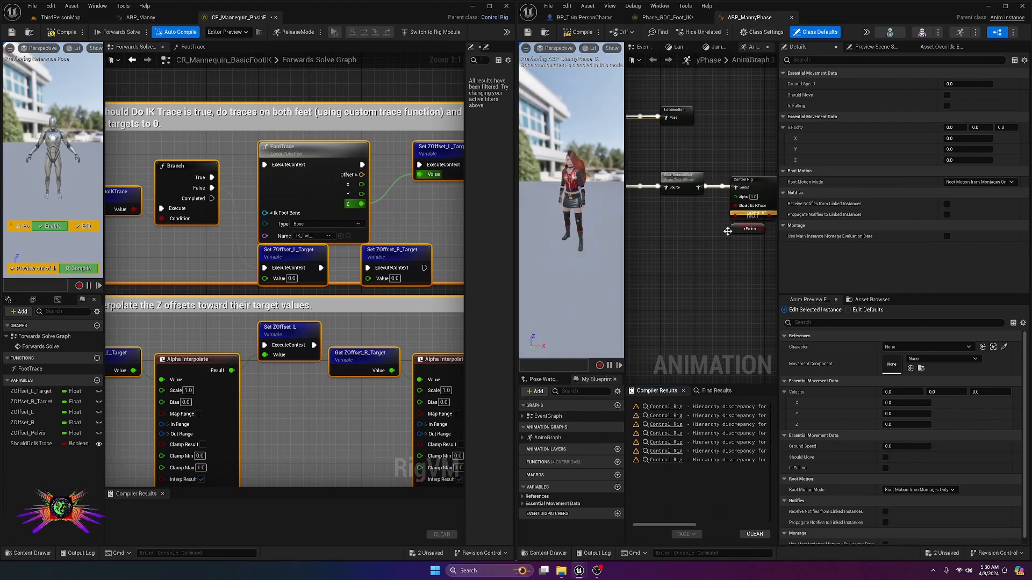
# - Set the Control Rig Class of the AnimGraph's Control Rig node to Phase_GDC_Foot_IK and compile ABP_MannyPhase
pyautogui.moveTo(778, 293); pyautogui.dragTo(844, 296)
pyautogui.moveTo(803, 298); pyautogui.dragTo(726, 290, button='right')
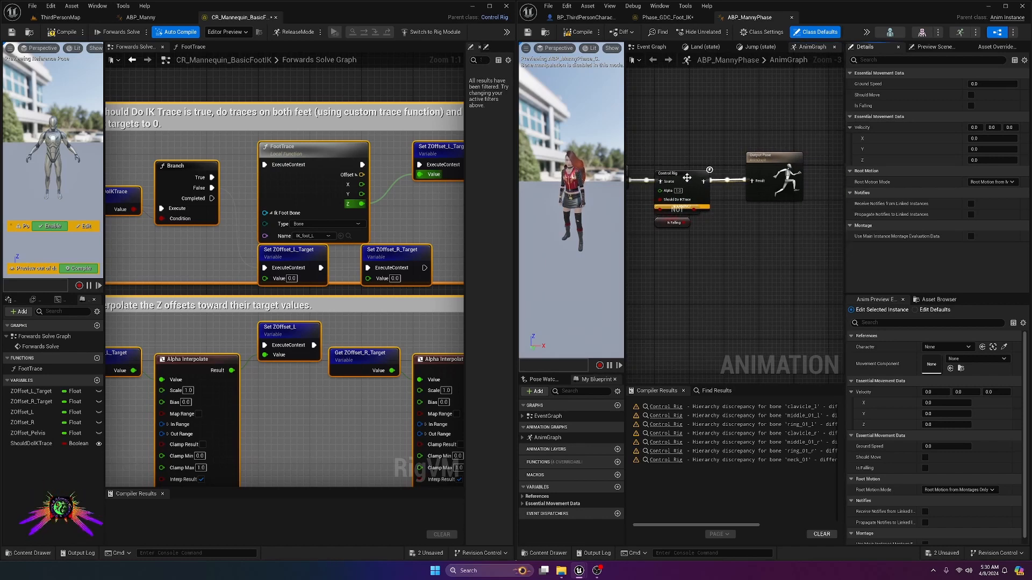
pyautogui.click(687, 178)
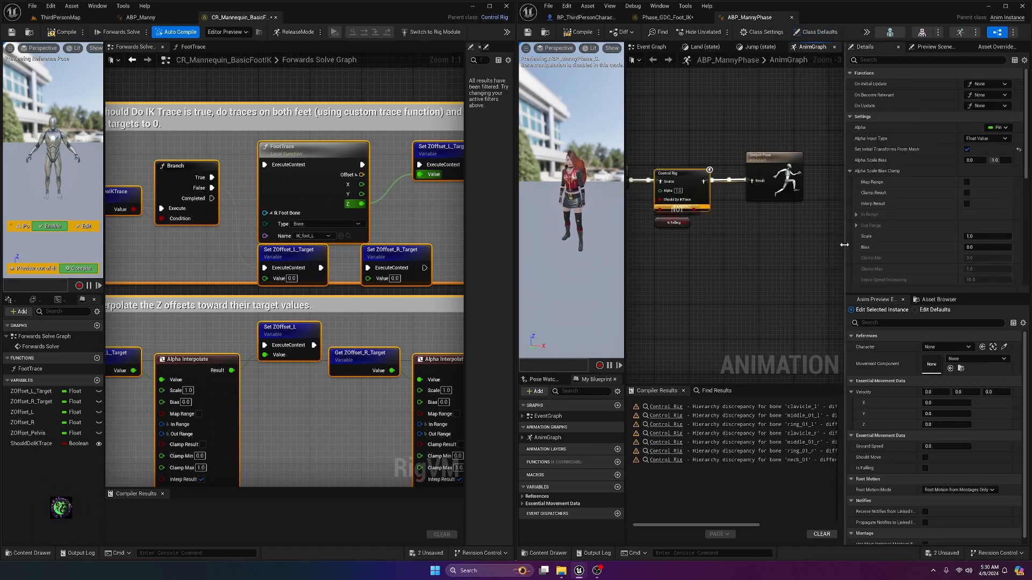
pyautogui.moveTo(844, 243); pyautogui.dragTo(779, 243)
pyautogui.scroll(-8, 892, 254)
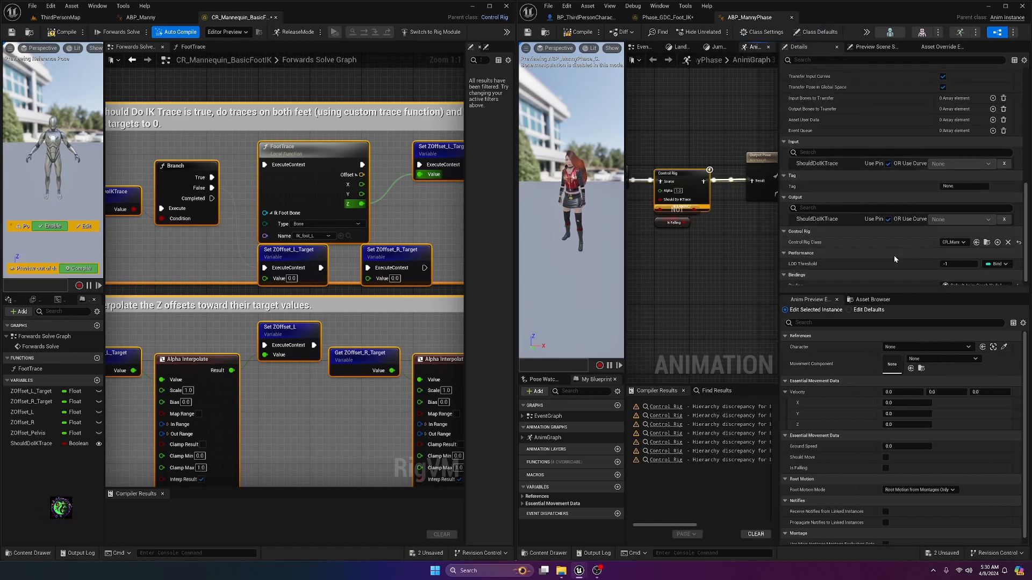
pyautogui.click(951, 236)
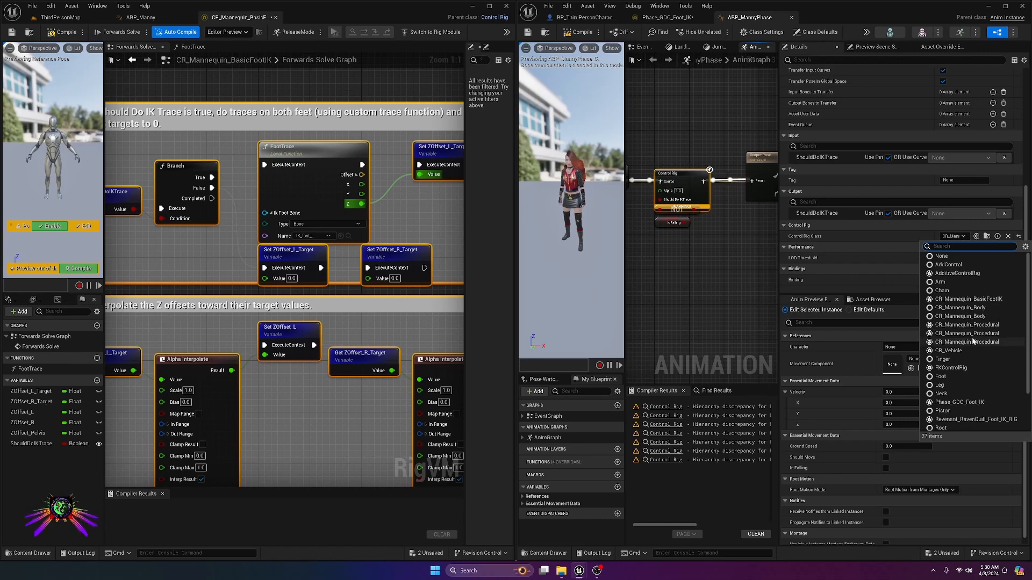
pyautogui.click(962, 403)
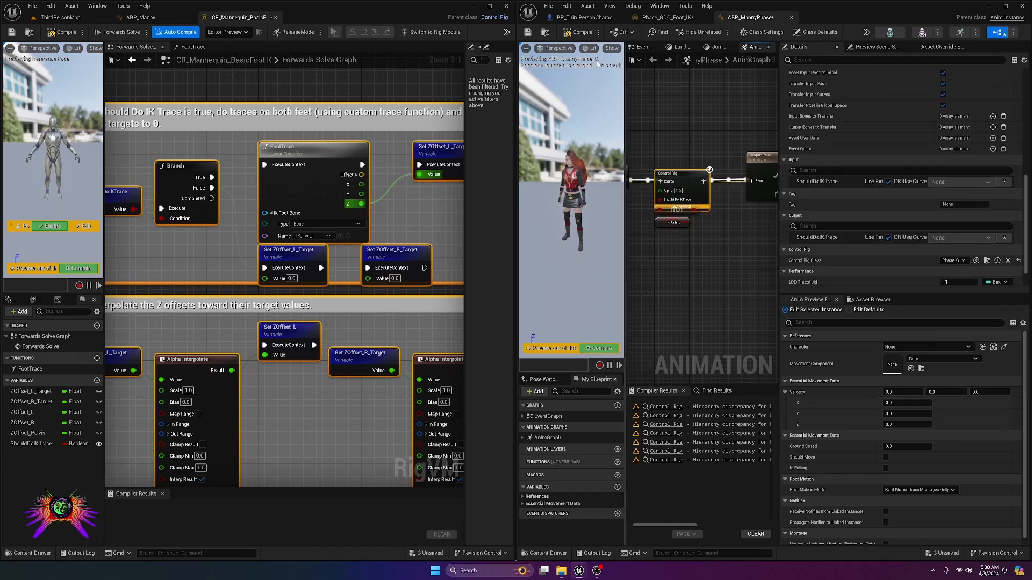
pyautogui.click(586, 34)
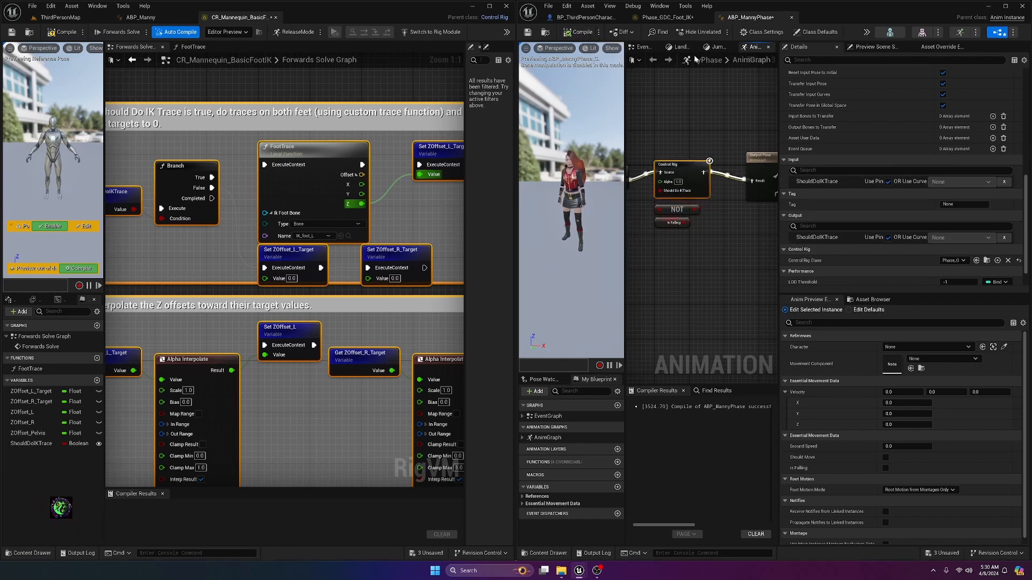
# - Try to set the first foot trace node's IK Foot Bone name in Phase_GDC_Foot_IK to ik_foot_l, and compile the rig
pyautogui.click(678, 19)
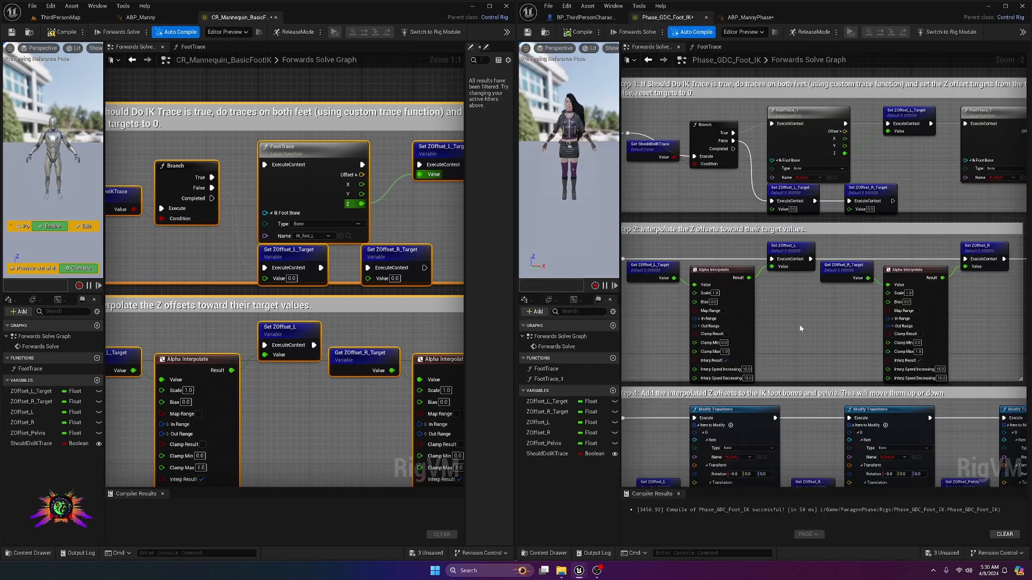
pyautogui.moveTo(801, 323); pyautogui.dragTo(744, 304, button='right')
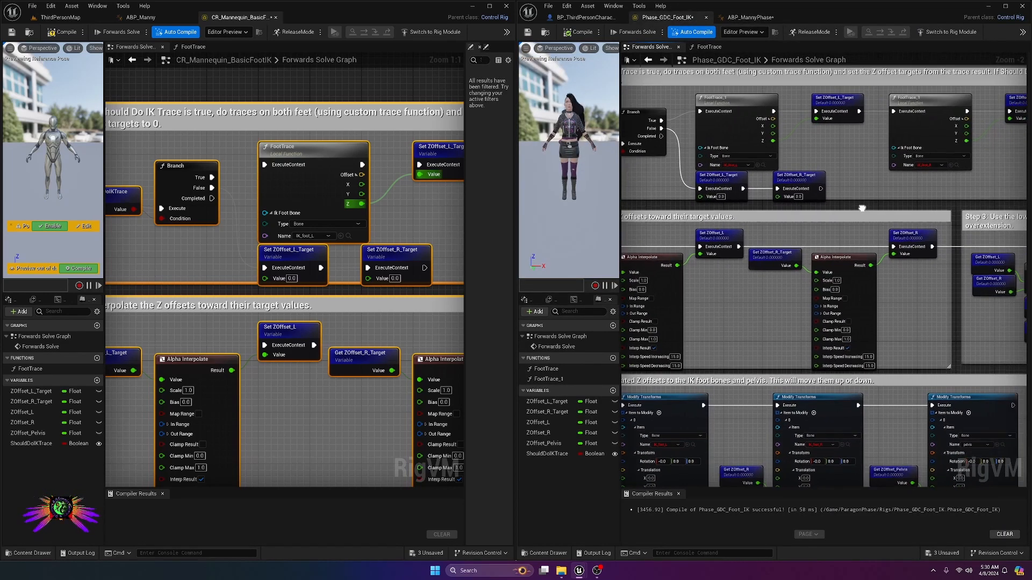
pyautogui.moveTo(862, 207); pyautogui.dragTo(860, 210, button='right')
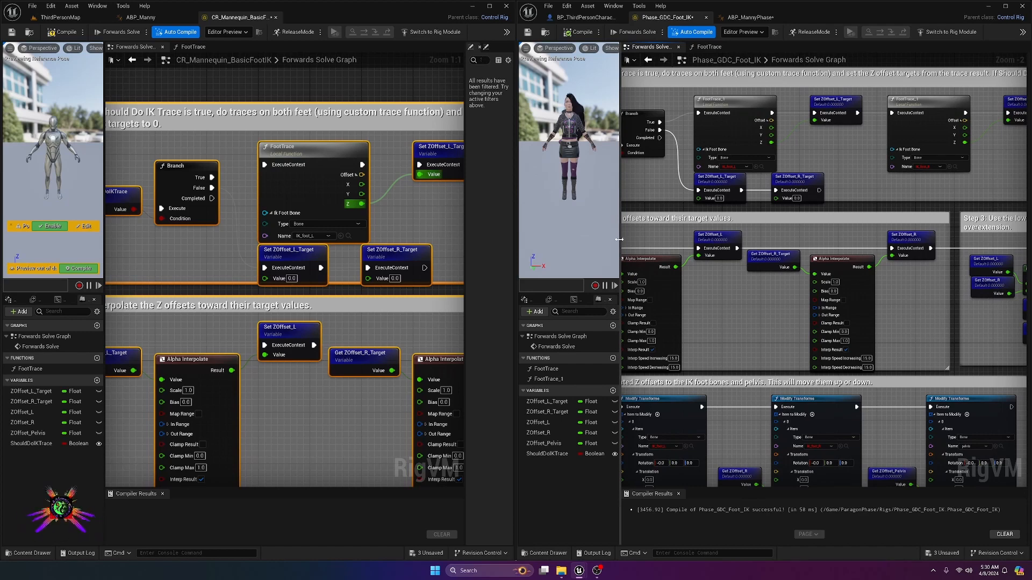
pyautogui.moveTo(621, 240); pyautogui.dragTo(608, 241)
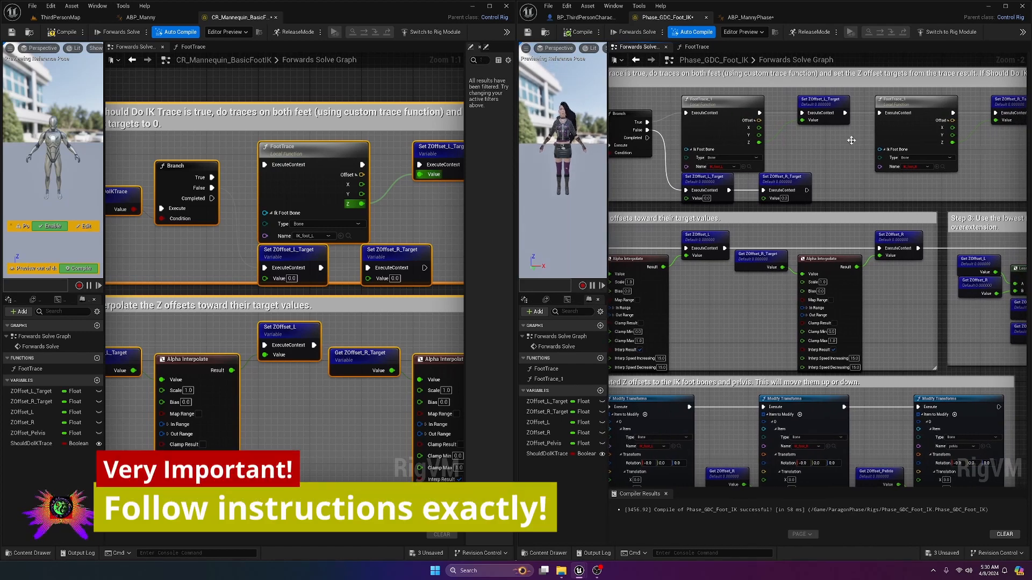
pyautogui.moveTo(1027, 166); pyautogui.dragTo(906, 172)
pyautogui.click(723, 168)
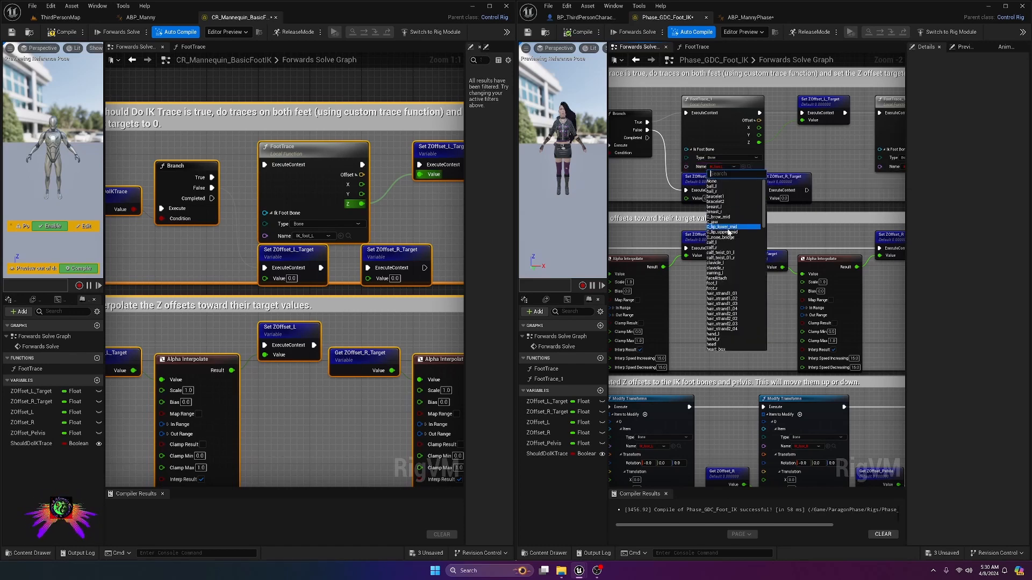
pyautogui.scroll(-5, 725, 260)
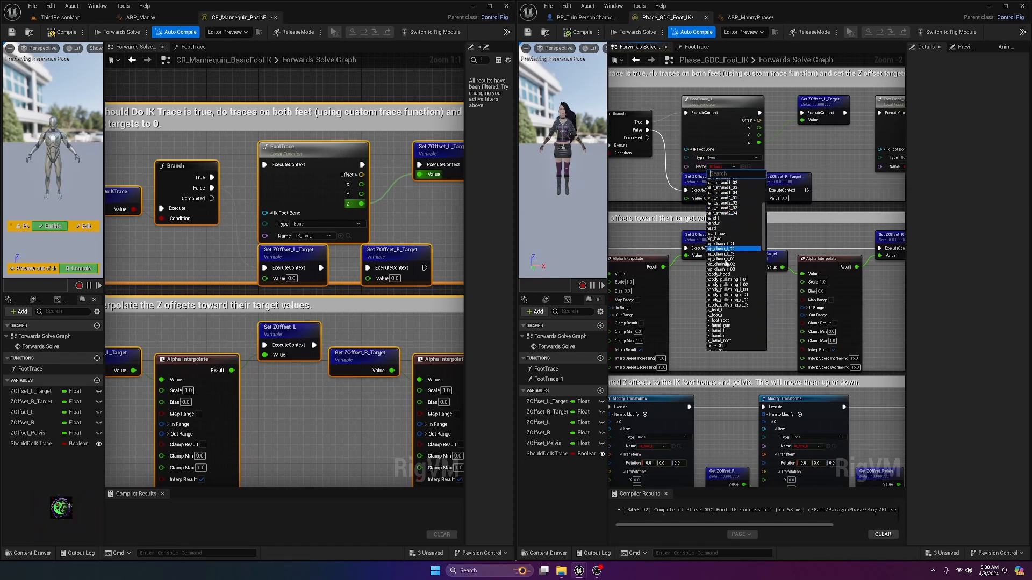
pyautogui.click(718, 315)
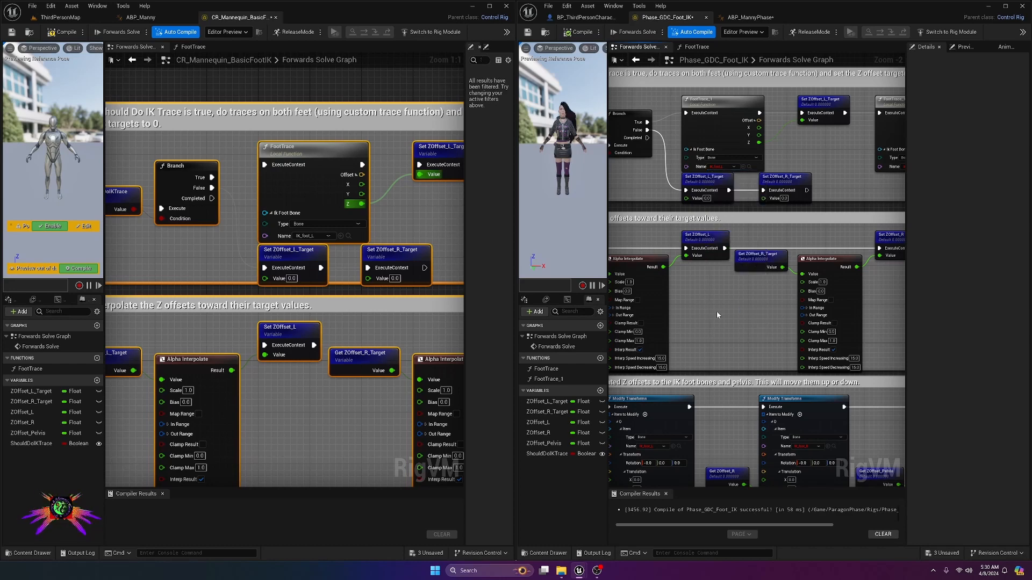
pyautogui.click(579, 32)
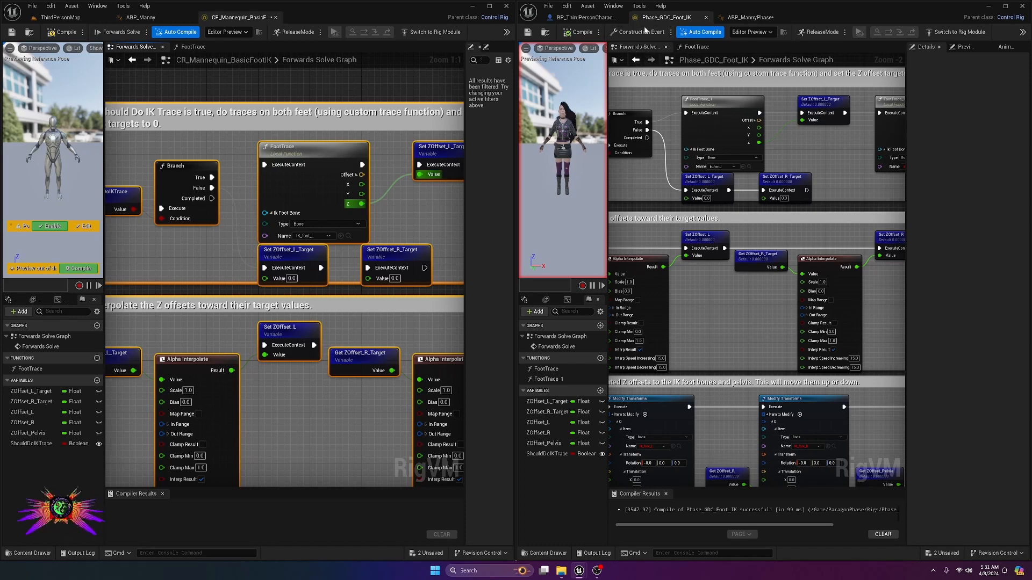
# - Close and reopen Phase_GDC_Foot_IK from ParagonPhase's Rigs folder, dock it beside BP_ThirdPersonCharacter, and check the foot trace nodes' bone names
pyautogui.click(546, 33)
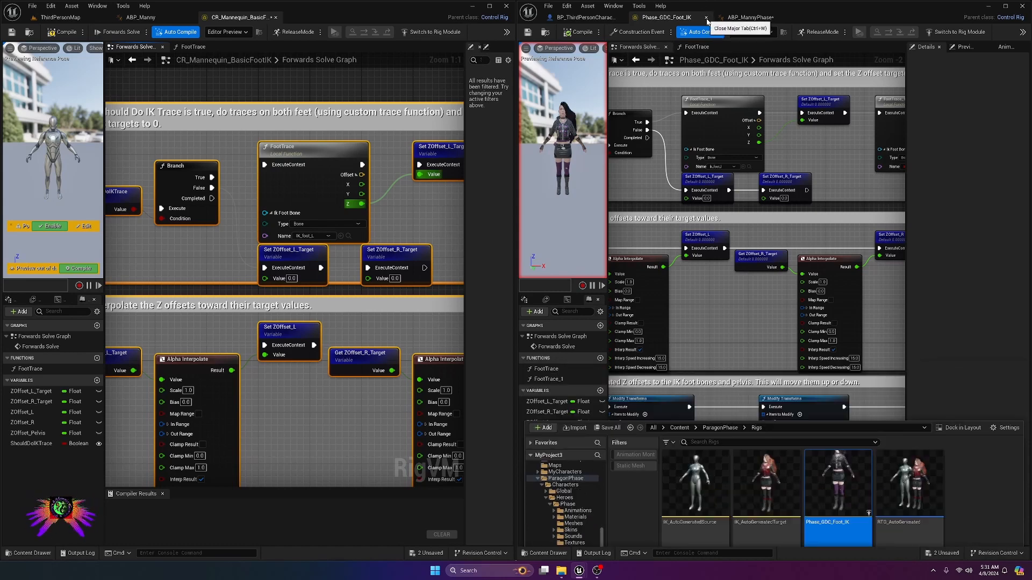
pyautogui.click(583, 17)
pyautogui.moveTo(561, 571)
pyautogui.click(541, 553)
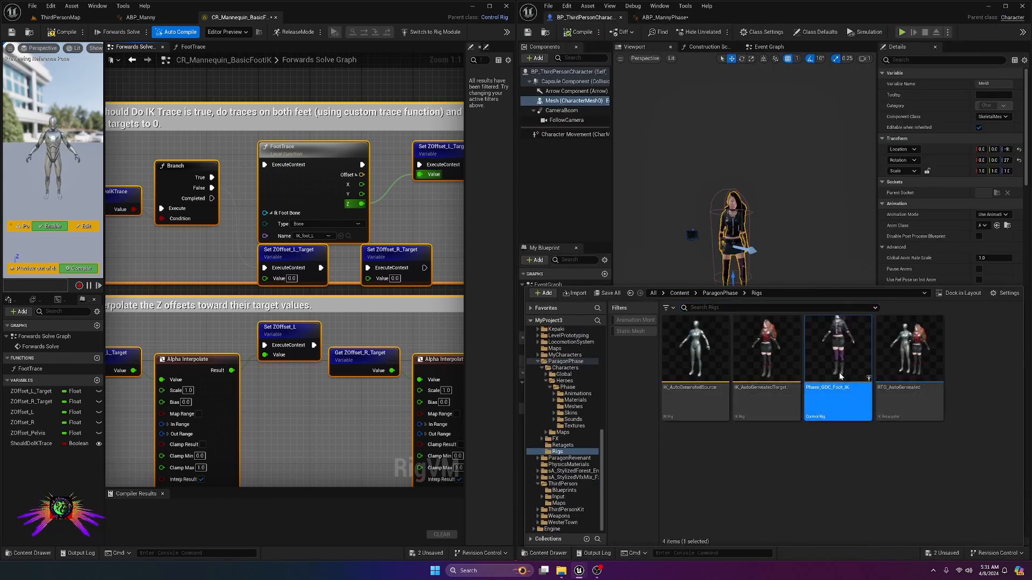
pyautogui.doubleClick(841, 376)
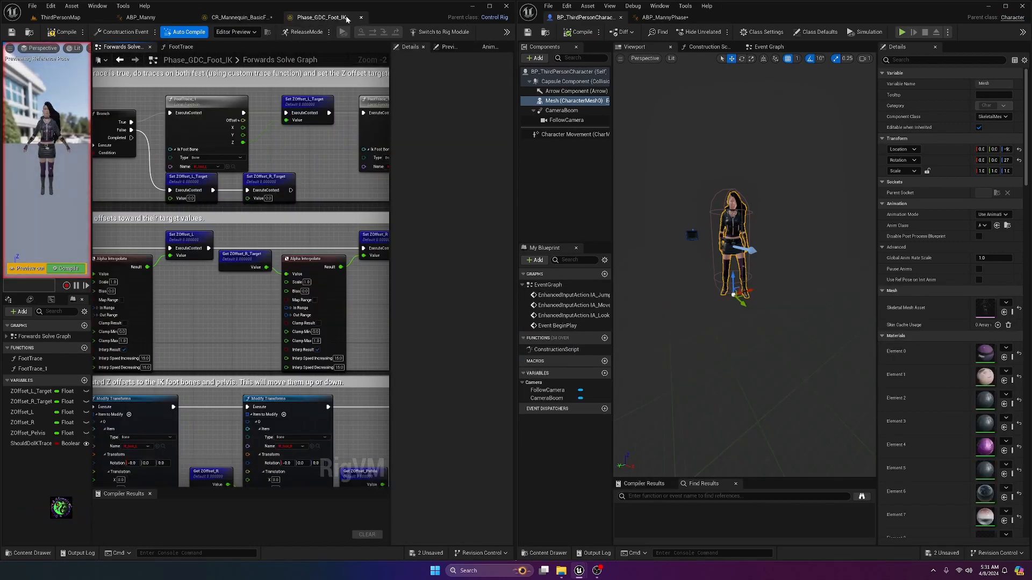
pyautogui.moveTo(347, 19); pyautogui.dragTo(666, 17)
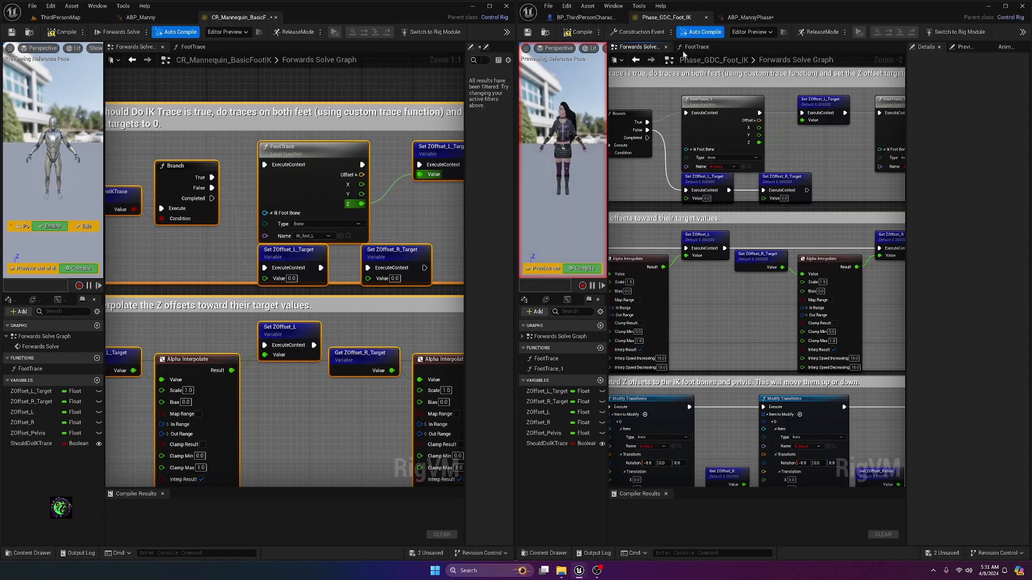
pyautogui.moveTo(632, 223); pyautogui.dragTo(691, 246, button='right')
pyautogui.moveTo(788, 267); pyautogui.dragTo(649, 255, button='right')
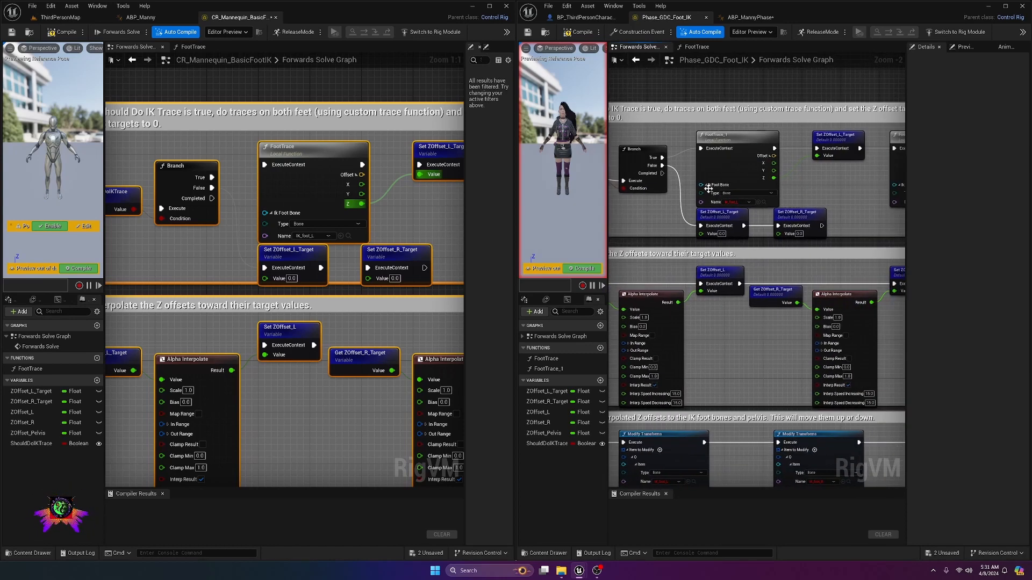
pyautogui.moveTo(810, 89); pyautogui.dragTo(753, 83, button='right')
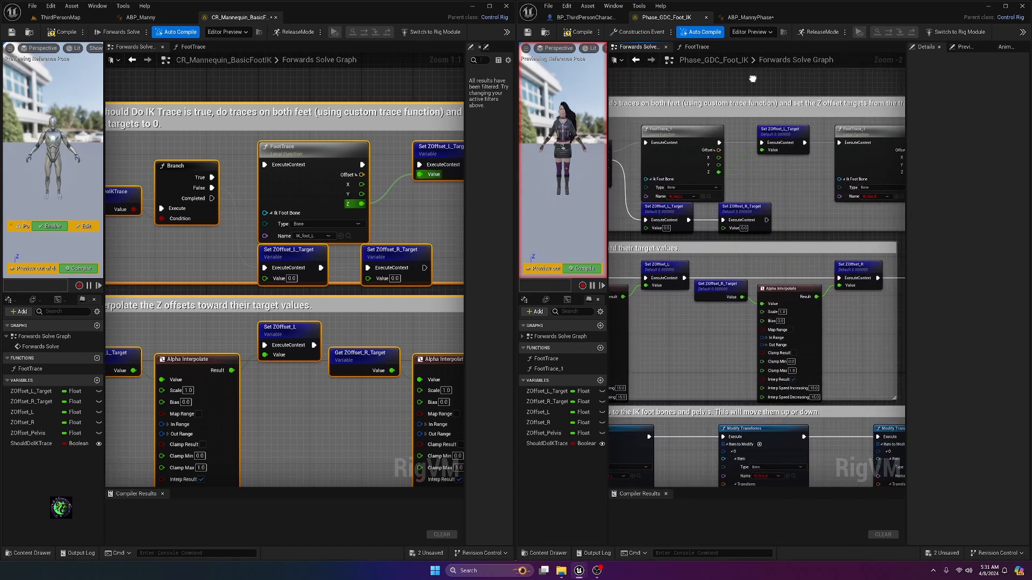
# - Reset the first foot trace node's IK Foot Bone to its default value
pyautogui.click(683, 158)
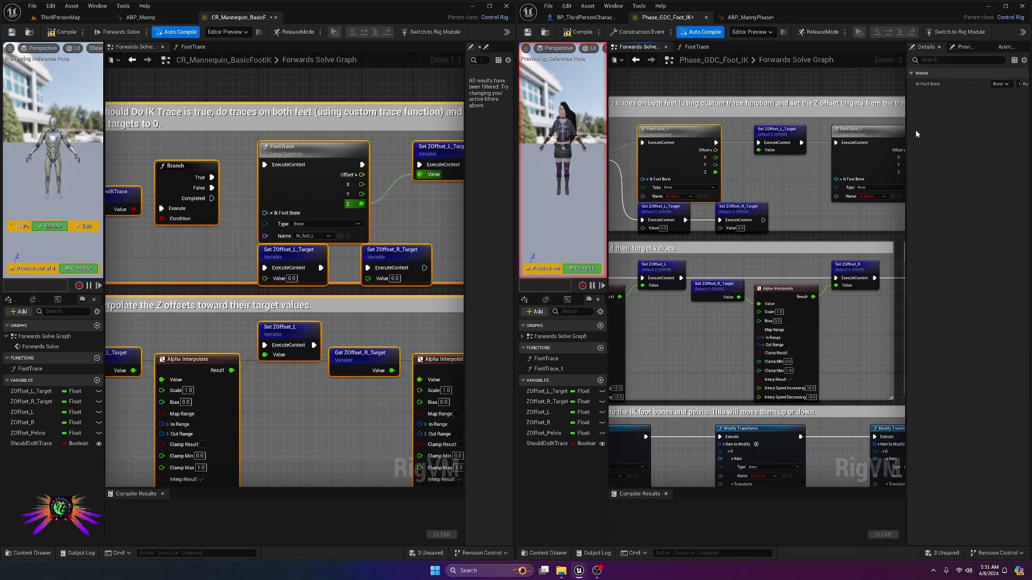
pyautogui.moveTo(908, 137); pyautogui.dragTo(788, 136)
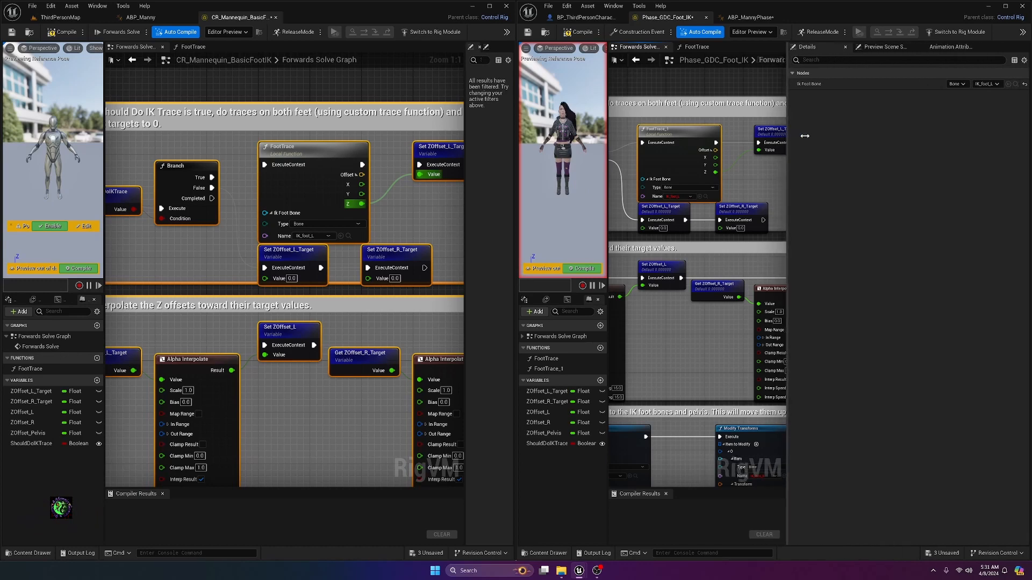
pyautogui.click(1025, 84)
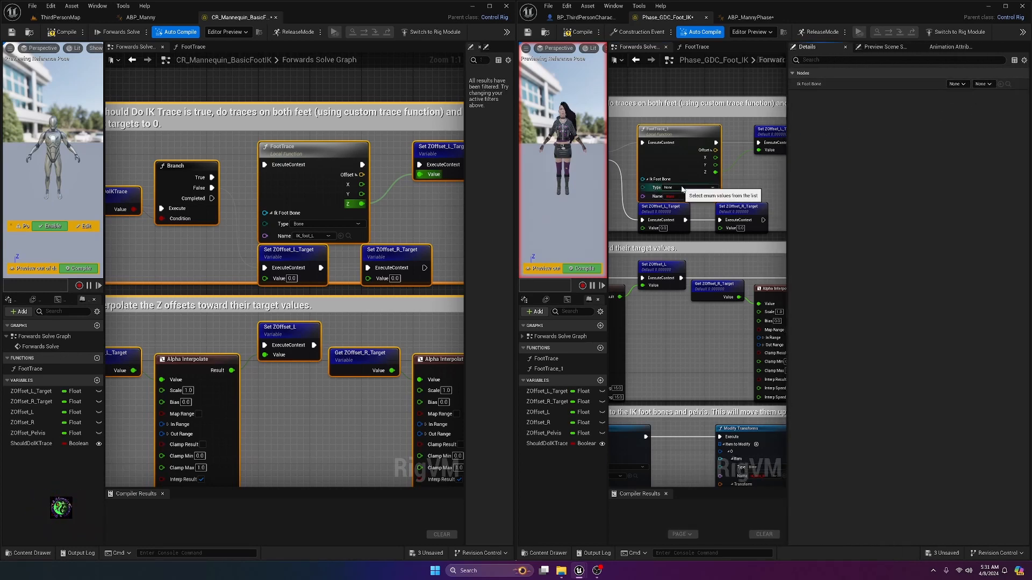
# - Set the first foot trace node's IK Foot Bone to type Bone and name ik_foot_l, and compile and save the rig
pyautogui.click(683, 188)
pyautogui.click(682, 197)
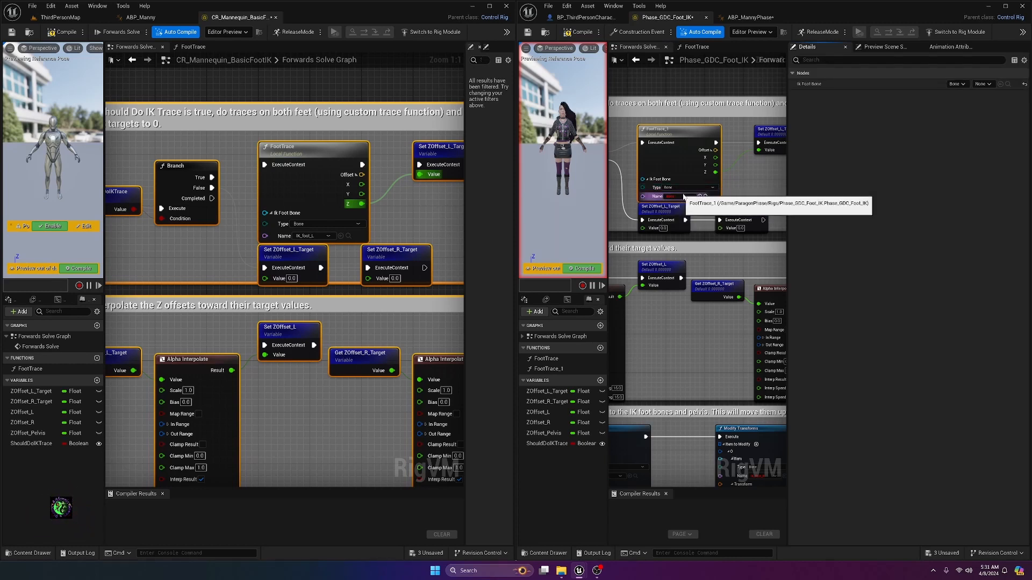
pyautogui.click(683, 197)
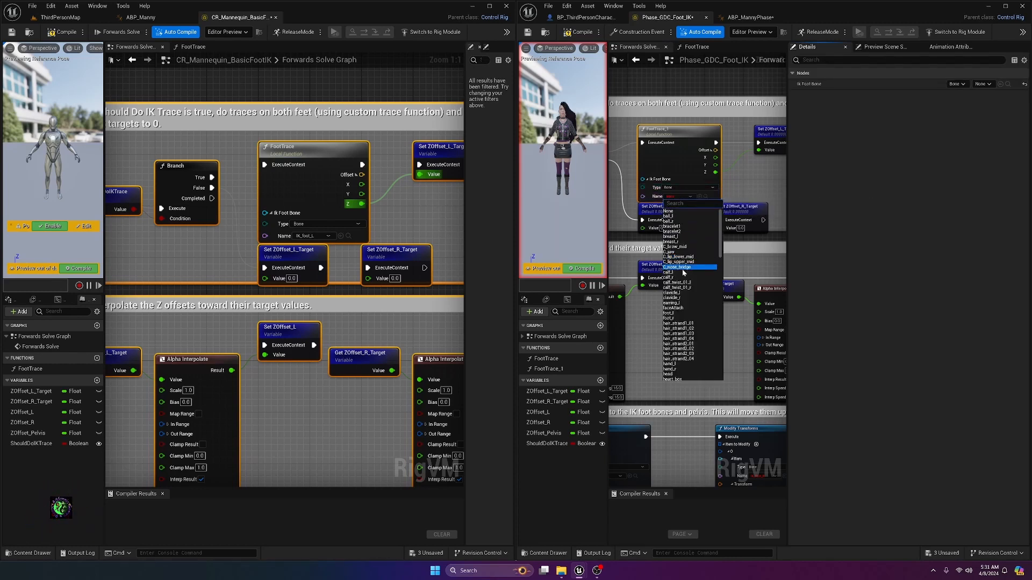
pyautogui.scroll(-1, 678, 290)
pyautogui.scroll(-8, 679, 290)
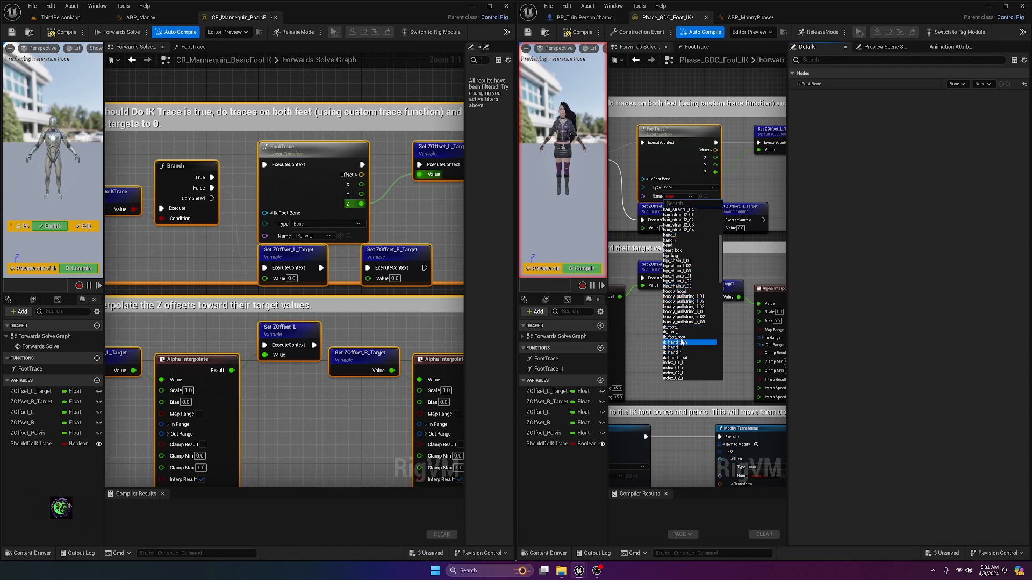
pyautogui.click(678, 328)
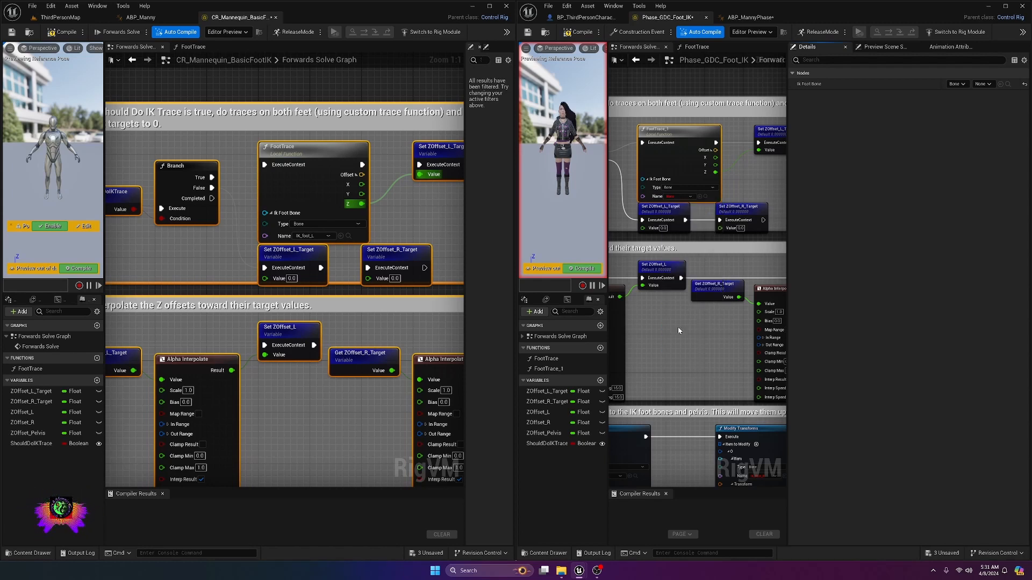
pyautogui.click(582, 34)
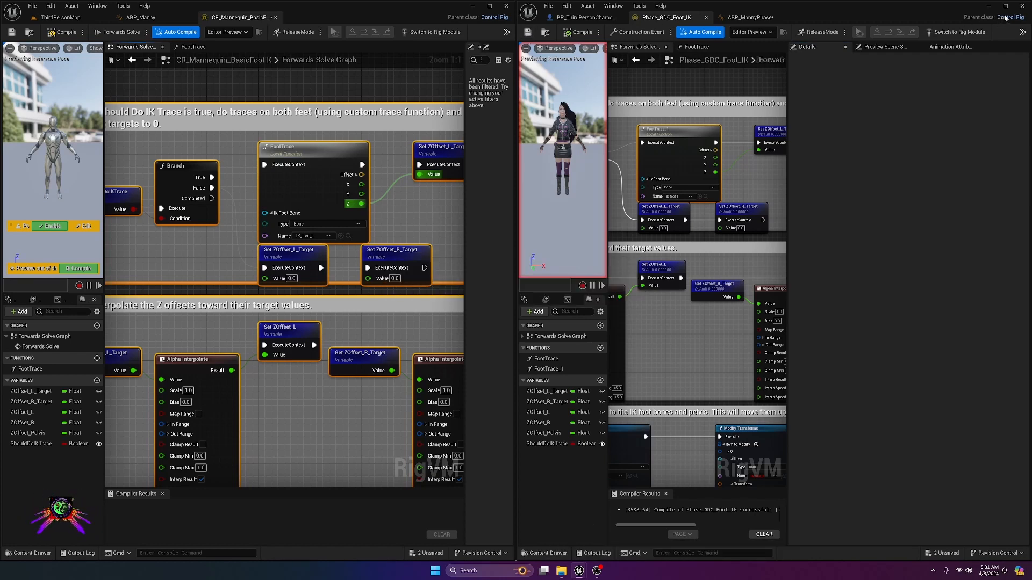
# - Close Phase_GDC_Foot_IK and reopen it from the Rigs folder to check the first foot trace node's bone name
pyautogui.click(550, 33)
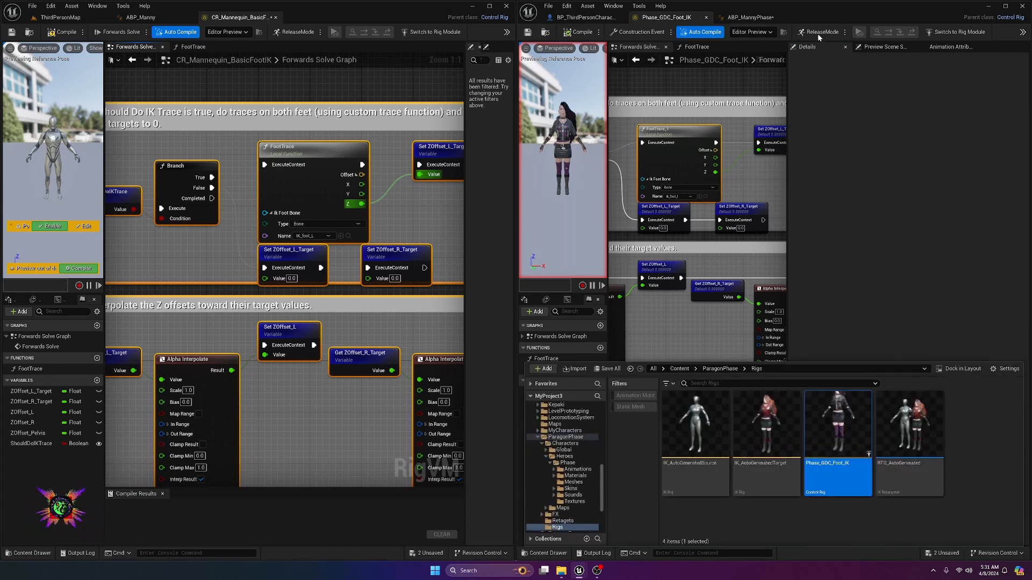
pyautogui.click(706, 17)
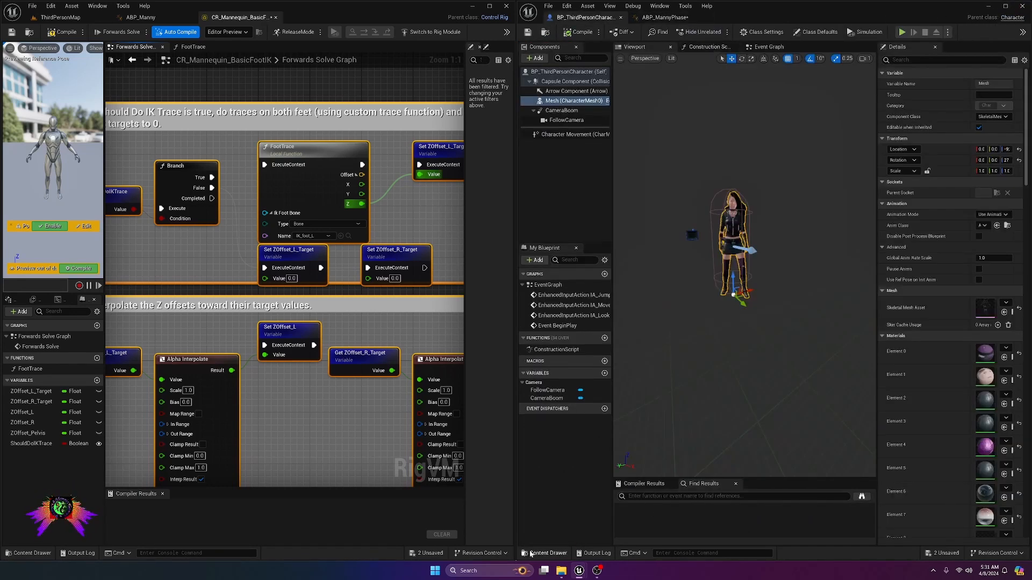
pyautogui.click(546, 553)
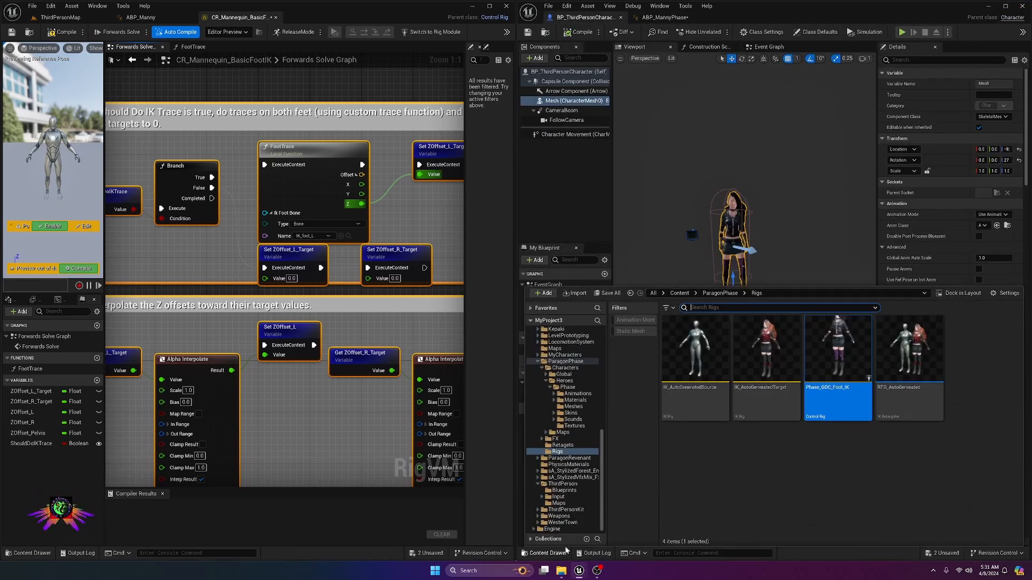
pyautogui.doubleClick(842, 356)
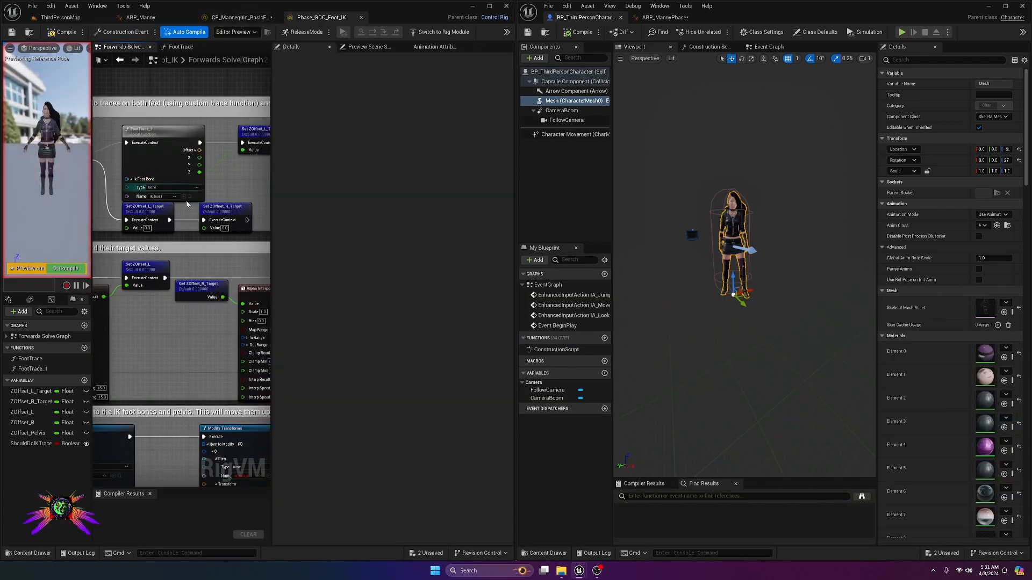
pyautogui.moveTo(273, 233); pyautogui.dragTo(415, 240)
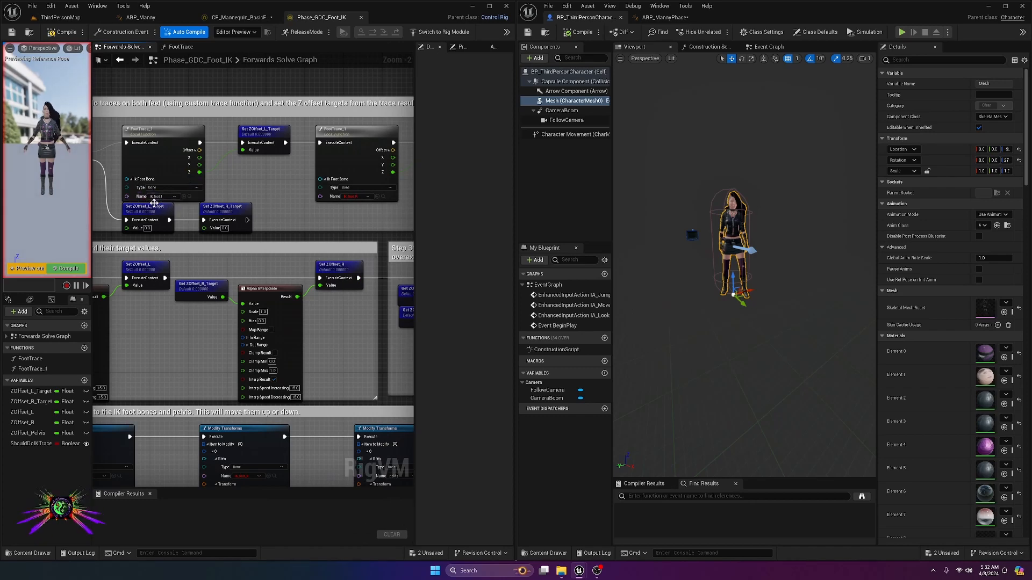
# - Reset the second foot trace node's IK Foot Bone to its default value
pyautogui.moveTo(303, 223); pyautogui.dragTo(248, 207, button='right')
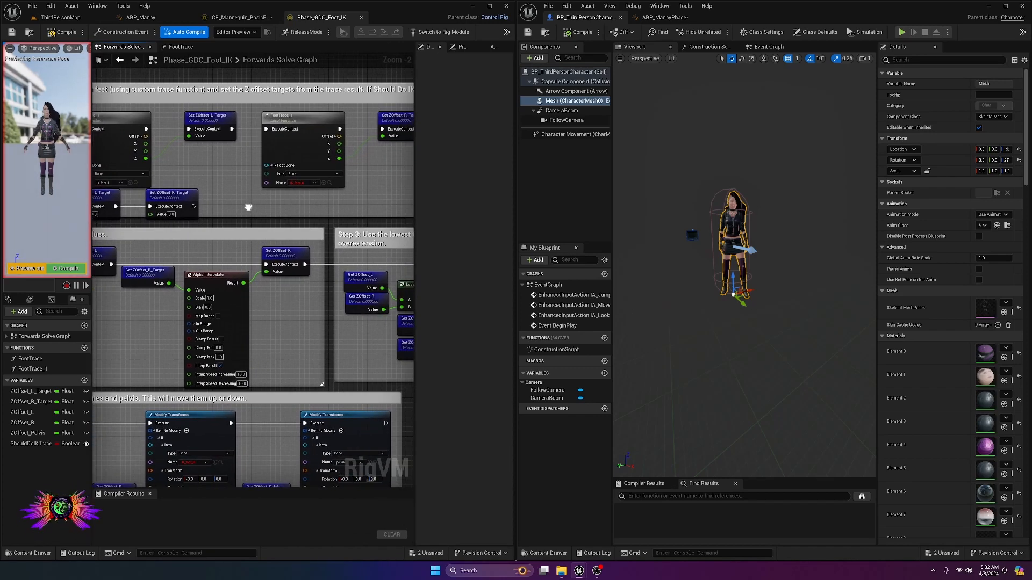
pyautogui.click(301, 139)
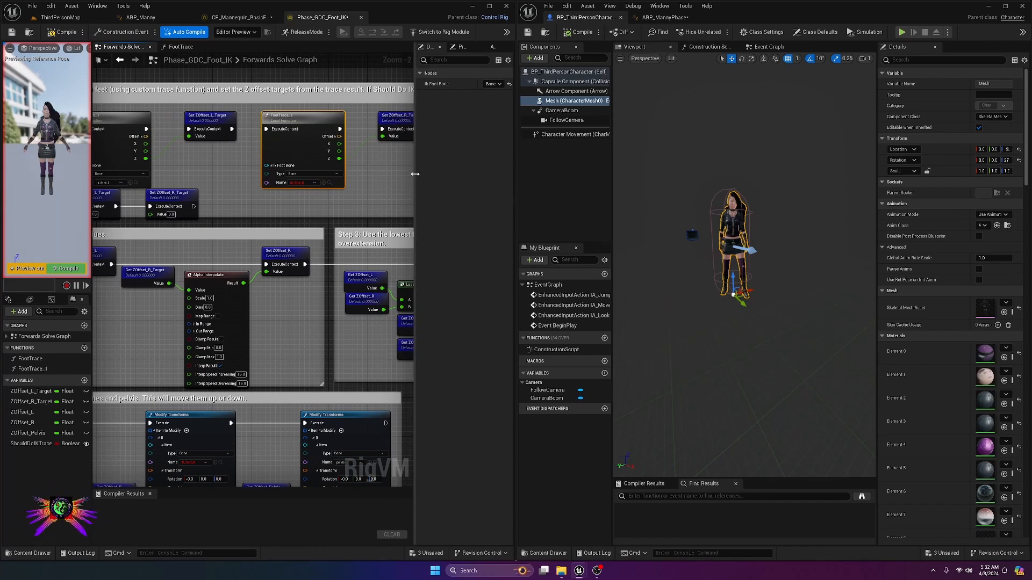
pyautogui.moveTo(414, 172); pyautogui.dragTo(352, 162)
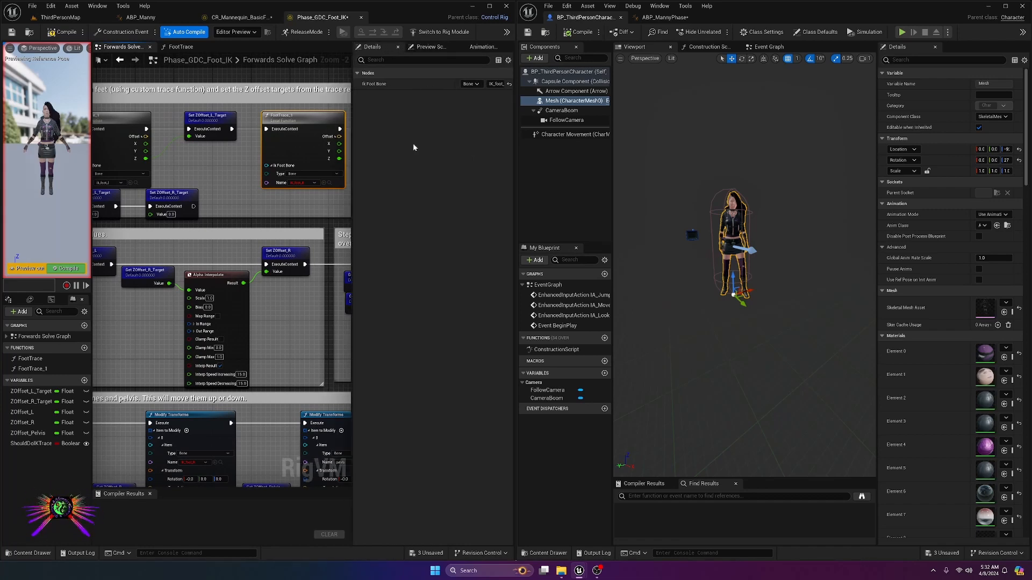
pyautogui.click(509, 84)
# - Set the second foot trace node's IK Foot Bone to type Bone and name ik_foot_r, and compile the rig
pyautogui.click(308, 174)
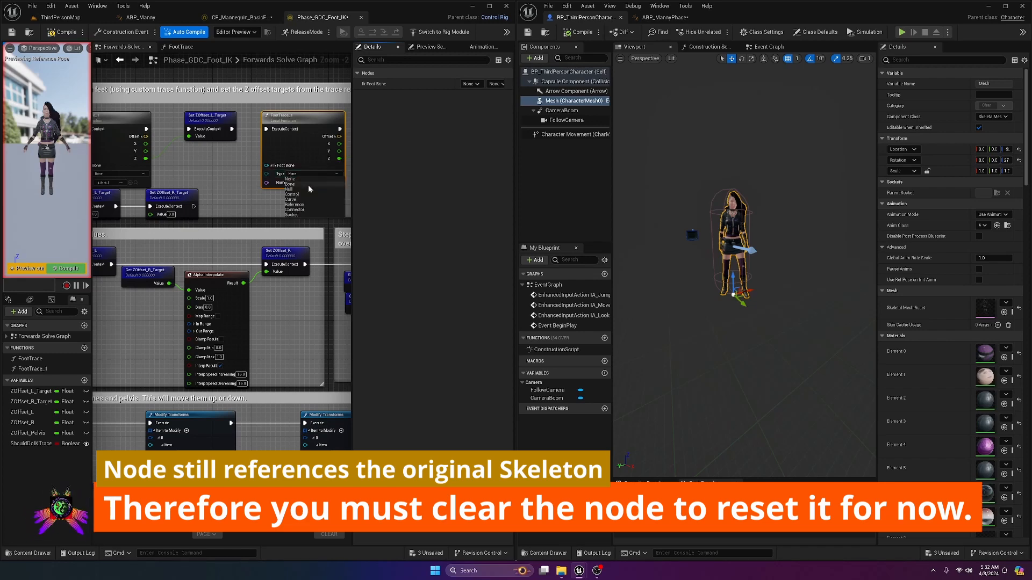
pyautogui.click(302, 187)
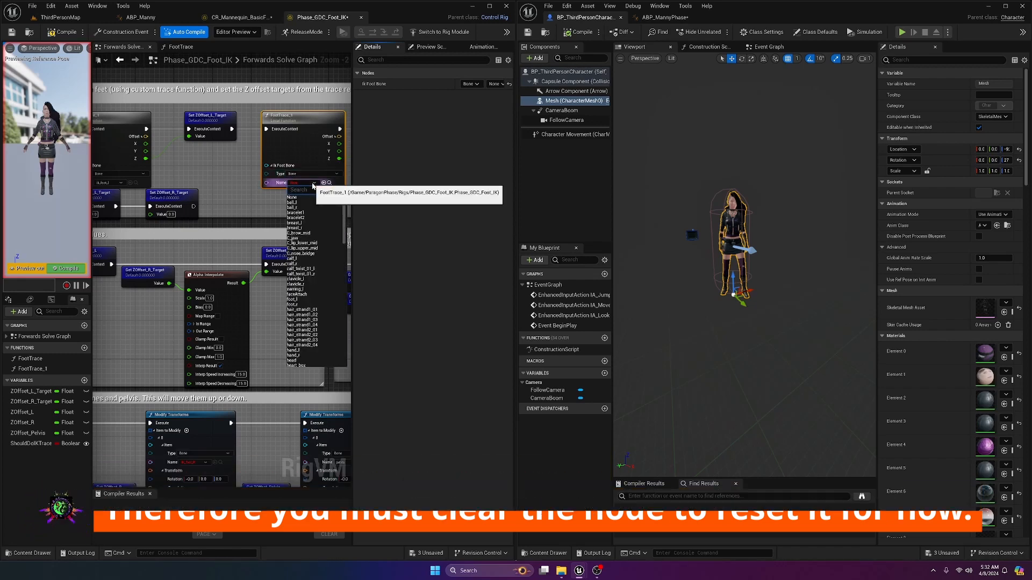
pyautogui.click(315, 183)
pyautogui.scroll(-5, 304, 289)
pyautogui.scroll(-4, 305, 288)
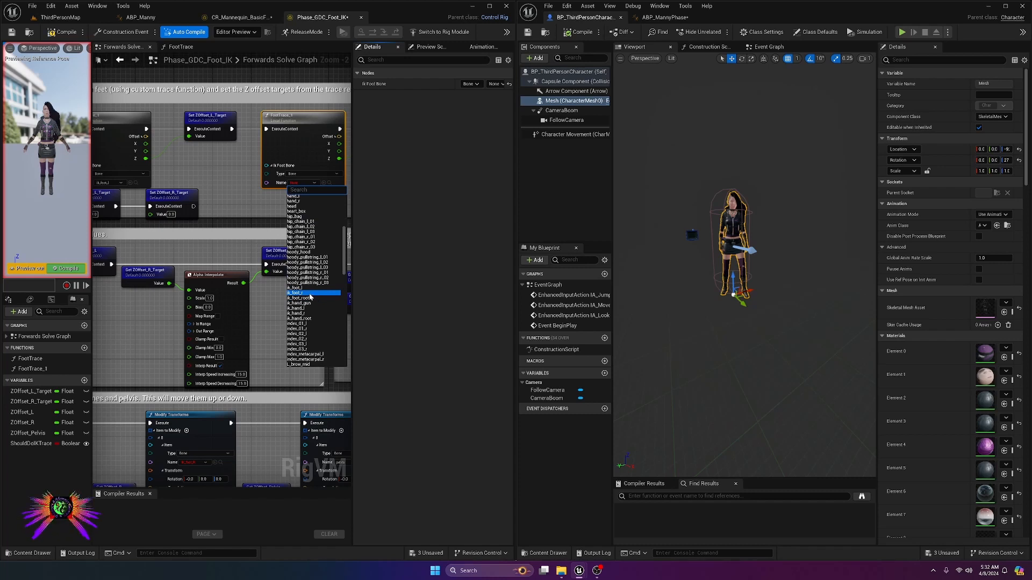
pyautogui.click(310, 294)
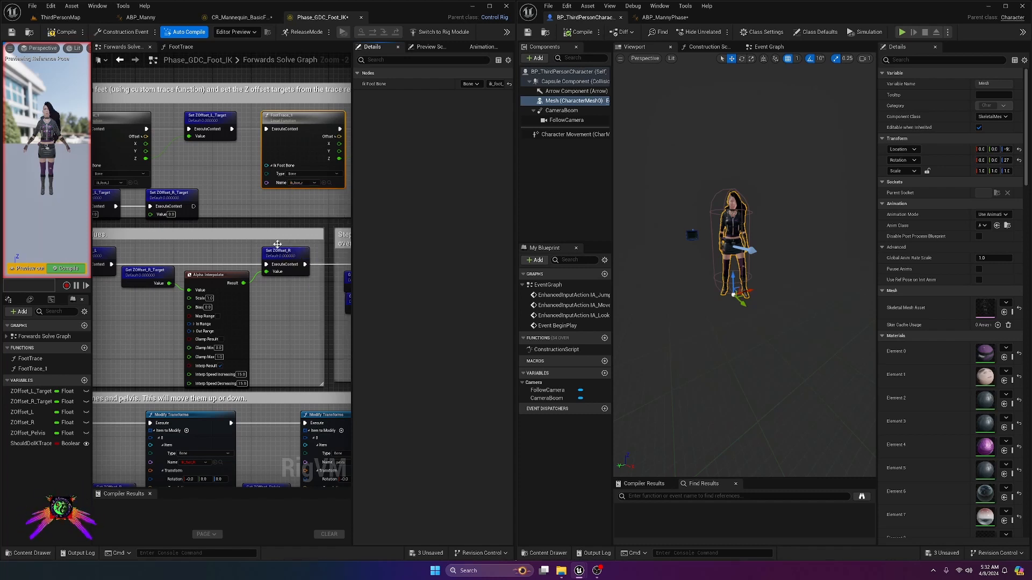
pyautogui.click(61, 32)
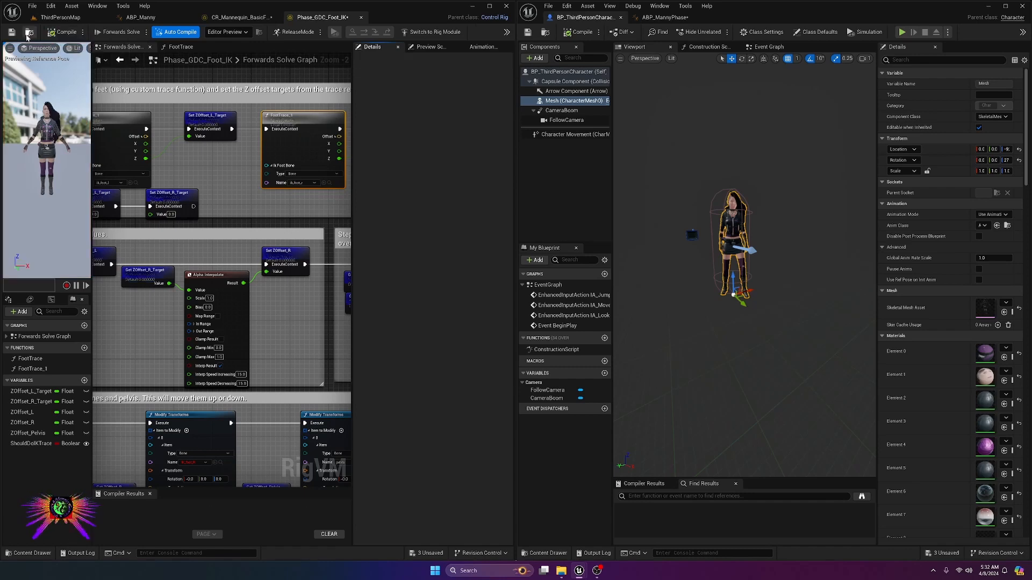
# - Reset the item of the first Modify Transforms node in Step 4 to its default name and set its type to None
pyautogui.scroll(-5, 263, 231)
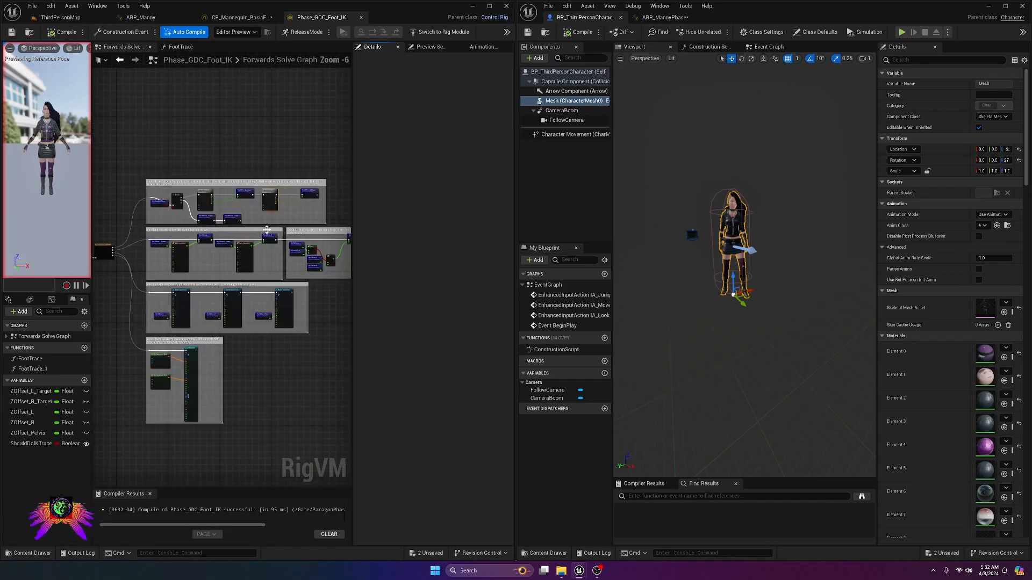
pyautogui.scroll(5, 222, 306)
pyautogui.moveTo(208, 252); pyautogui.dragTo(298, 252, button='right')
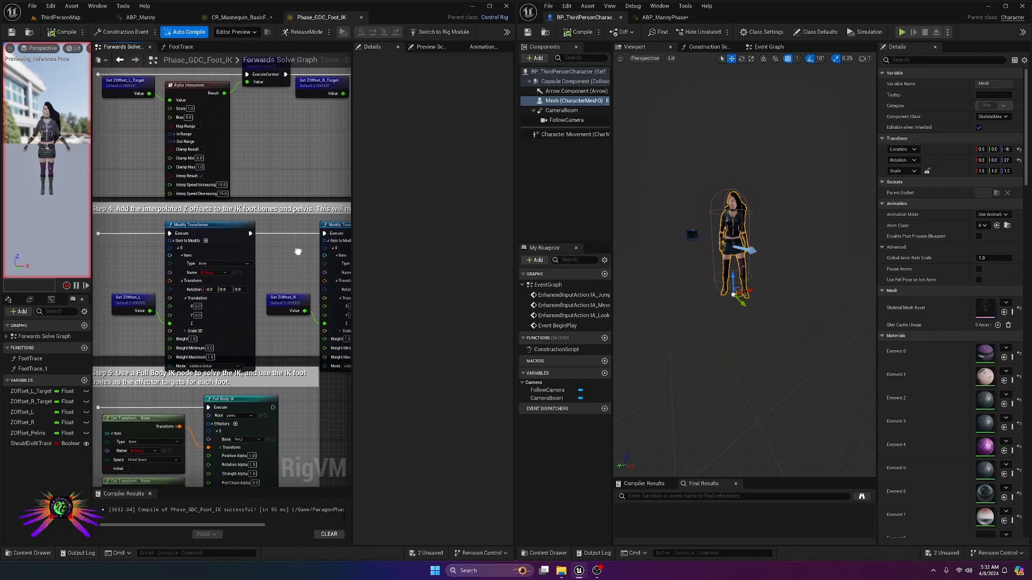
pyautogui.click(209, 225)
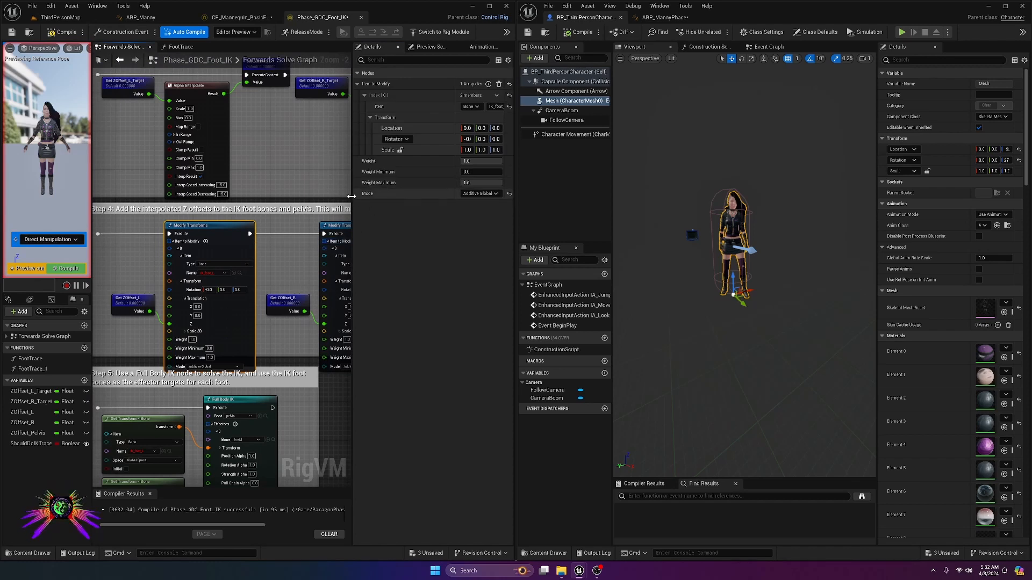
pyautogui.moveTo(353, 196); pyautogui.dragTo(269, 196)
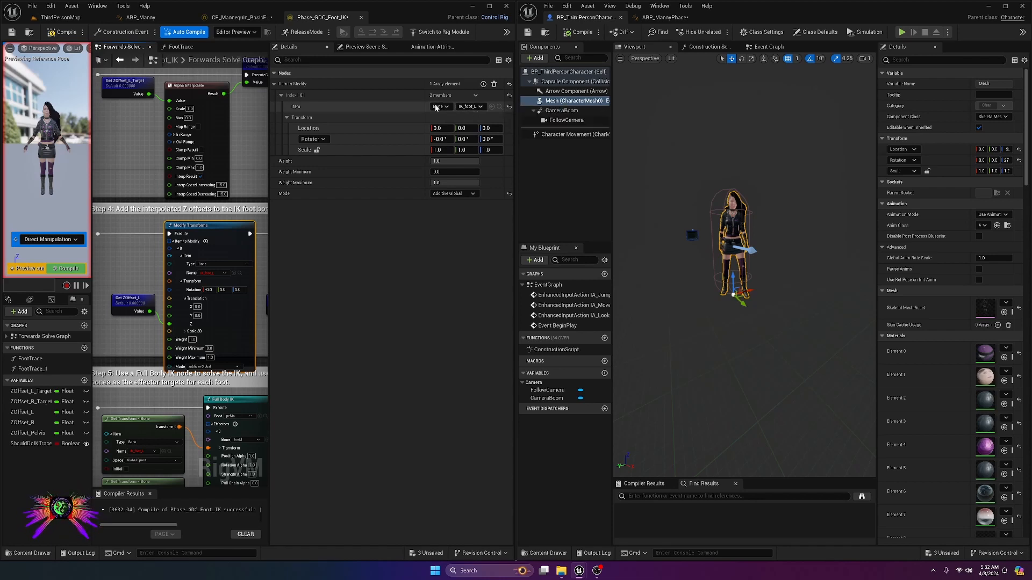
pyautogui.click(509, 108)
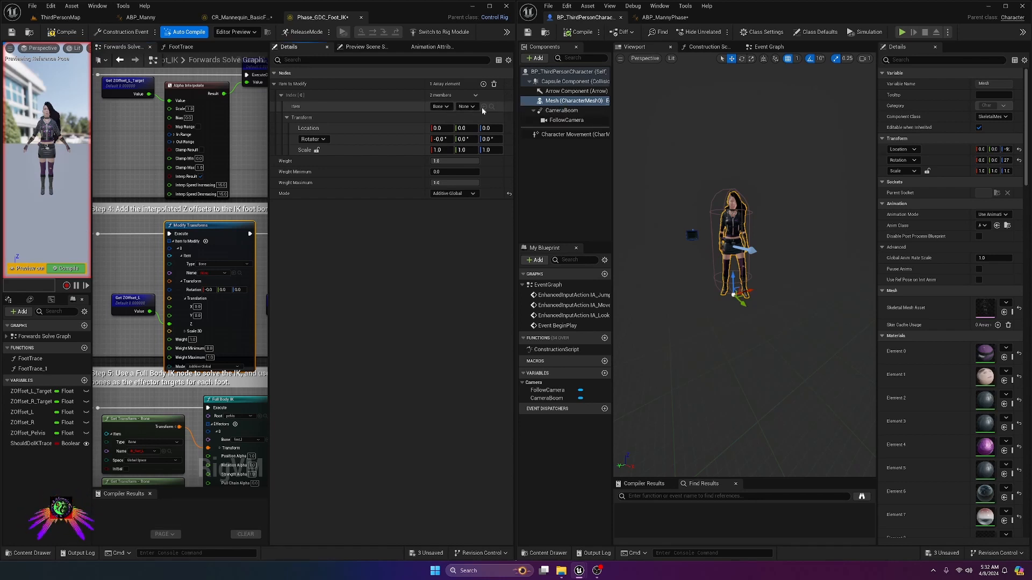
pyautogui.click(446, 106)
pyautogui.click(444, 116)
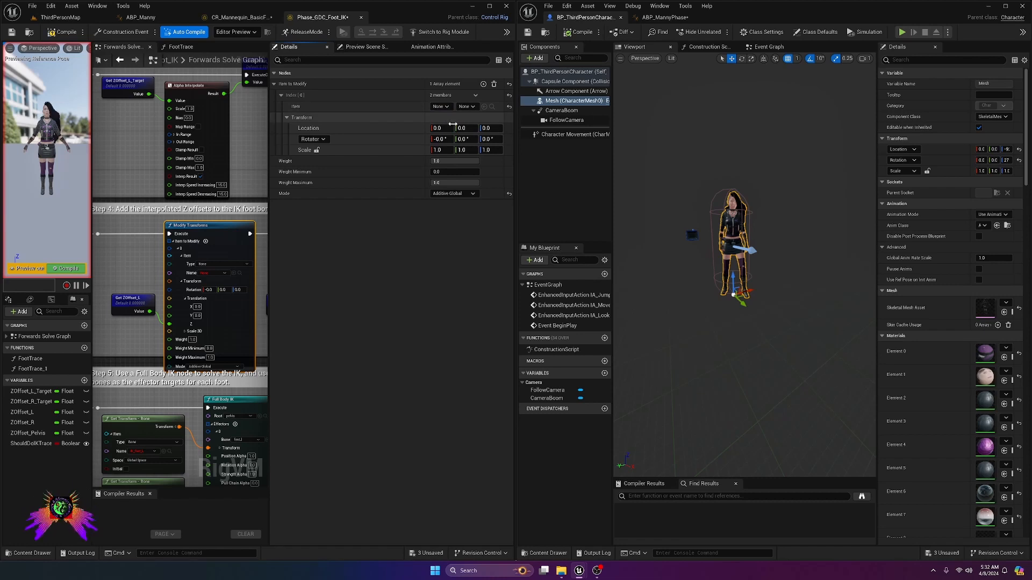
# - Set the first Modify Transforms node's item to type Bone and name ik_foot_l, and compile the rig
pyautogui.moveTo(267, 255); pyautogui.dragTo(376, 256)
pyautogui.click(220, 264)
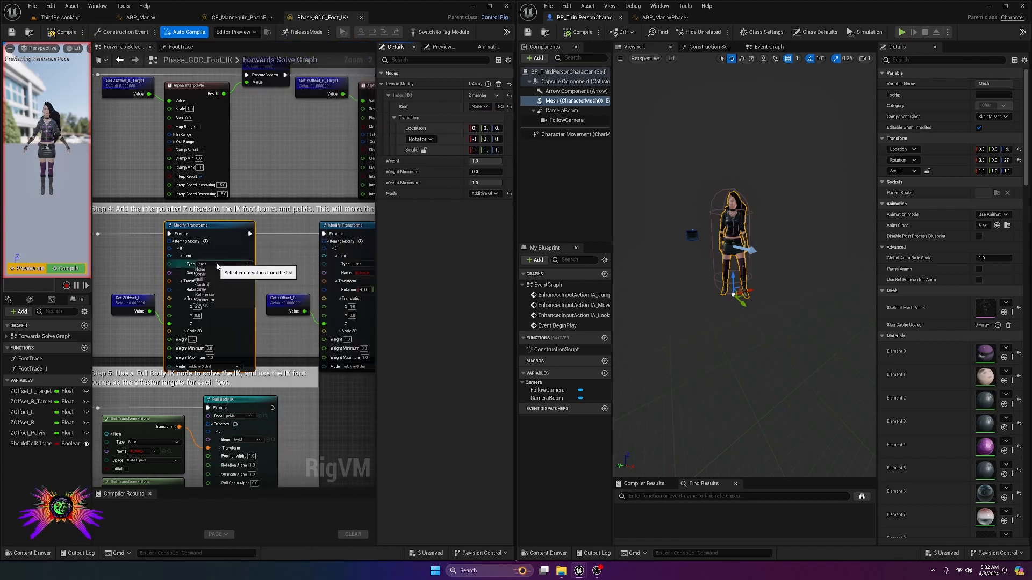
pyautogui.click(214, 273)
pyautogui.click(214, 273)
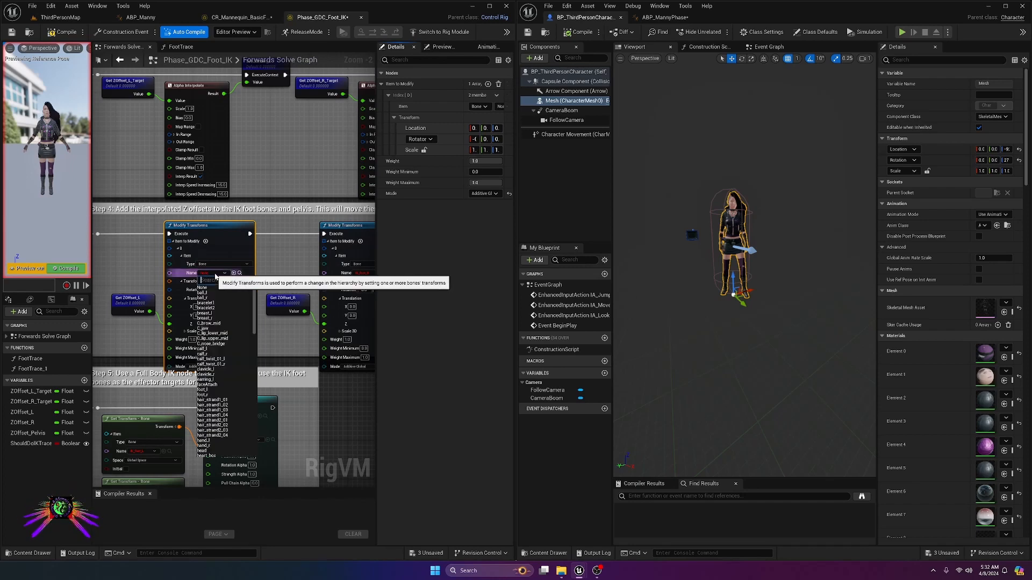
pyautogui.scroll(-10, 221, 347)
pyautogui.scroll(-3, 221, 347)
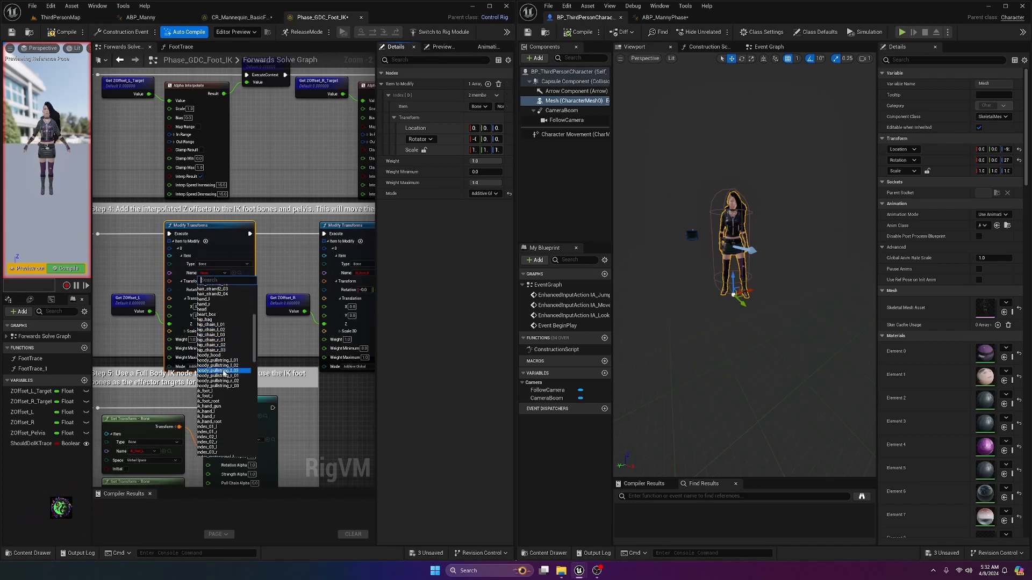
pyautogui.click(218, 380)
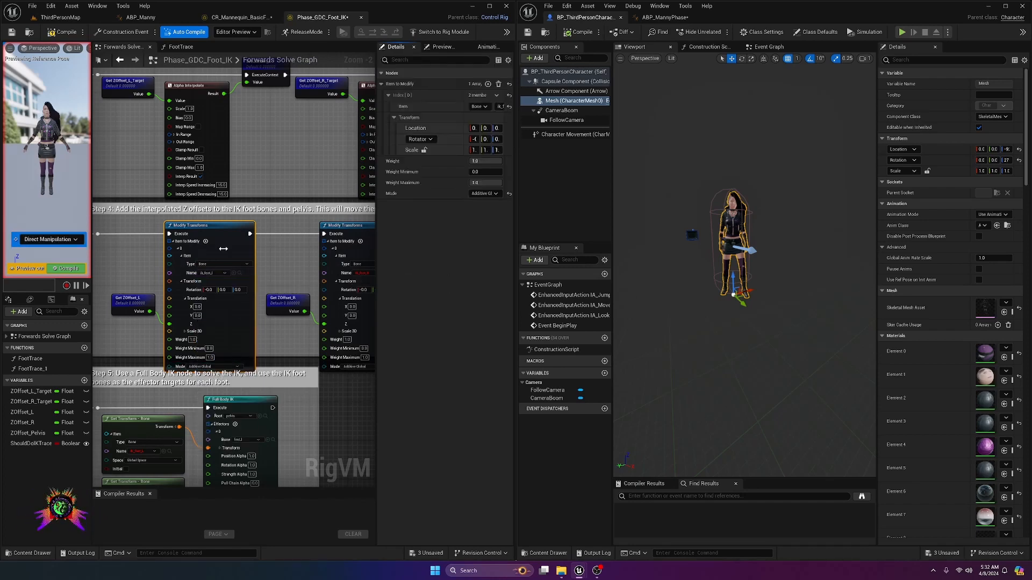
pyautogui.click(61, 34)
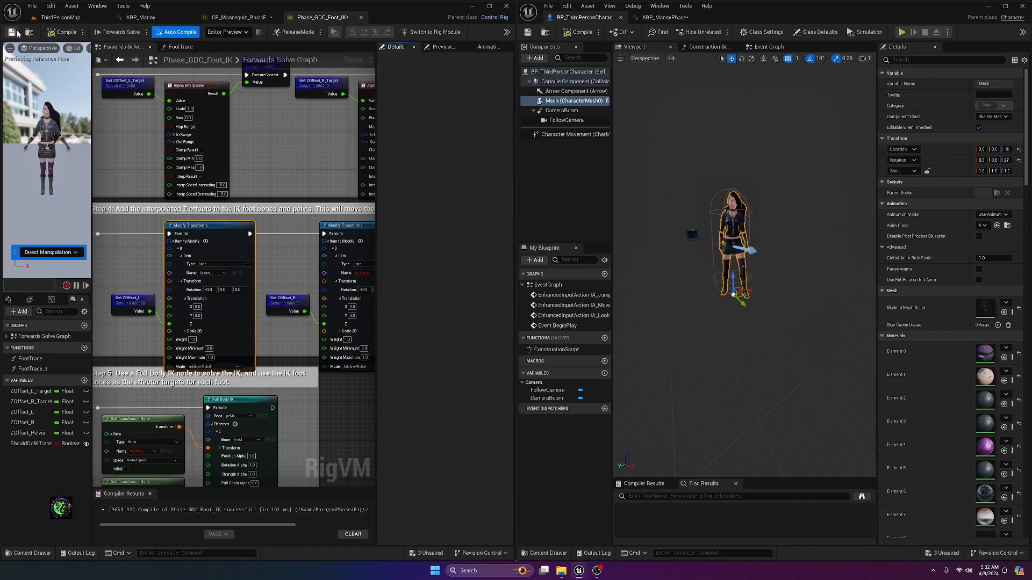
pyautogui.click(119, 32)
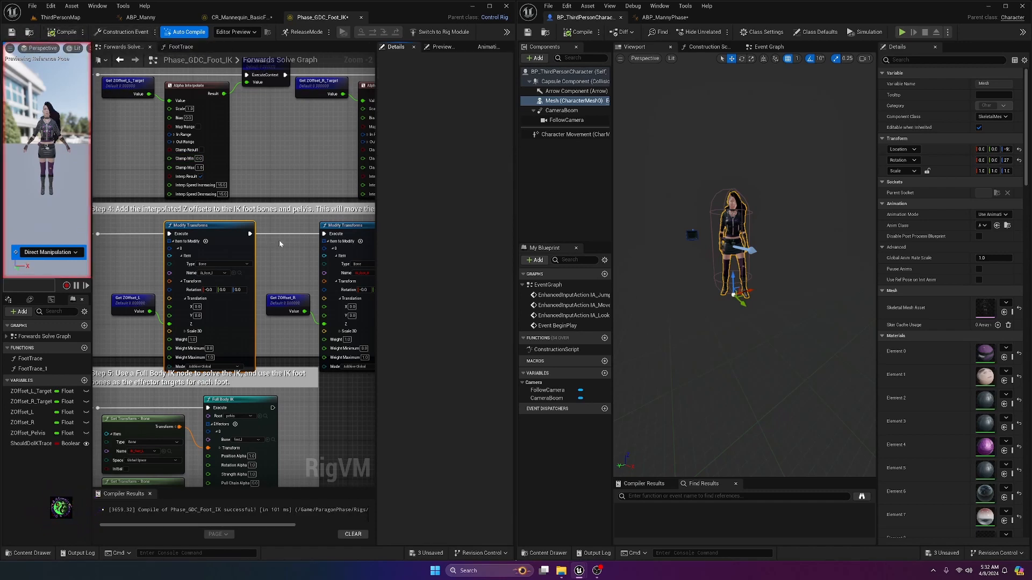
# - Reset the second Modify Transforms node's item to its default name and set its type to None
pyautogui.moveTo(328, 171); pyautogui.dragTo(253, 162, button='right')
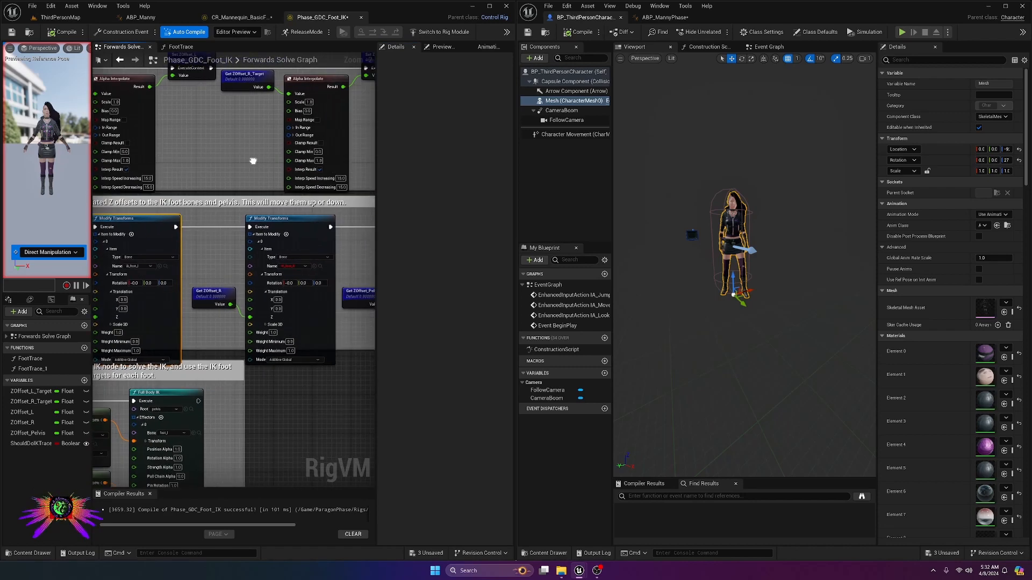
pyautogui.click(310, 233)
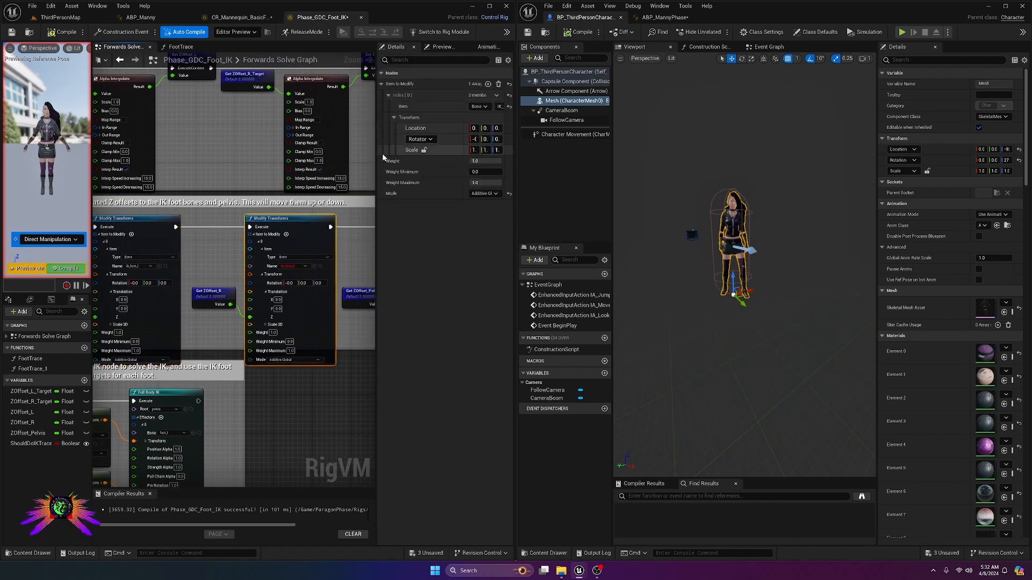
pyautogui.moveTo(376, 163); pyautogui.dragTo(302, 163)
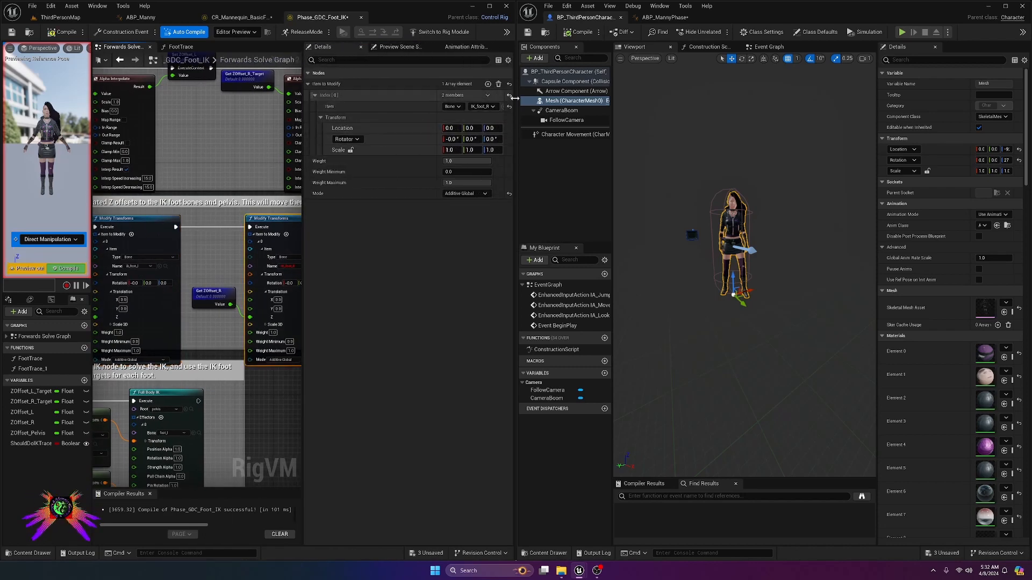
pyautogui.click(510, 108)
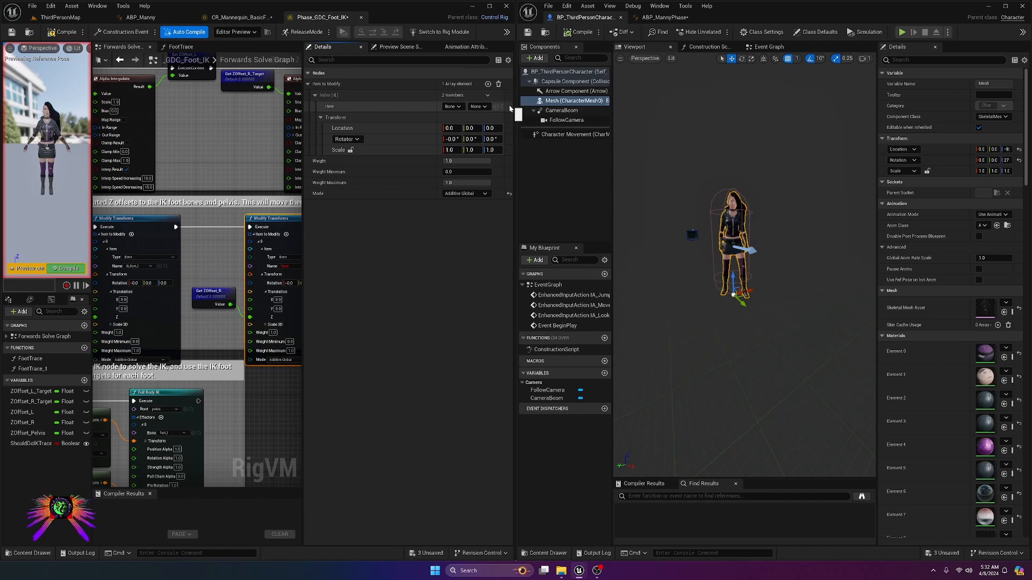
pyautogui.click(457, 107)
pyautogui.click(451, 115)
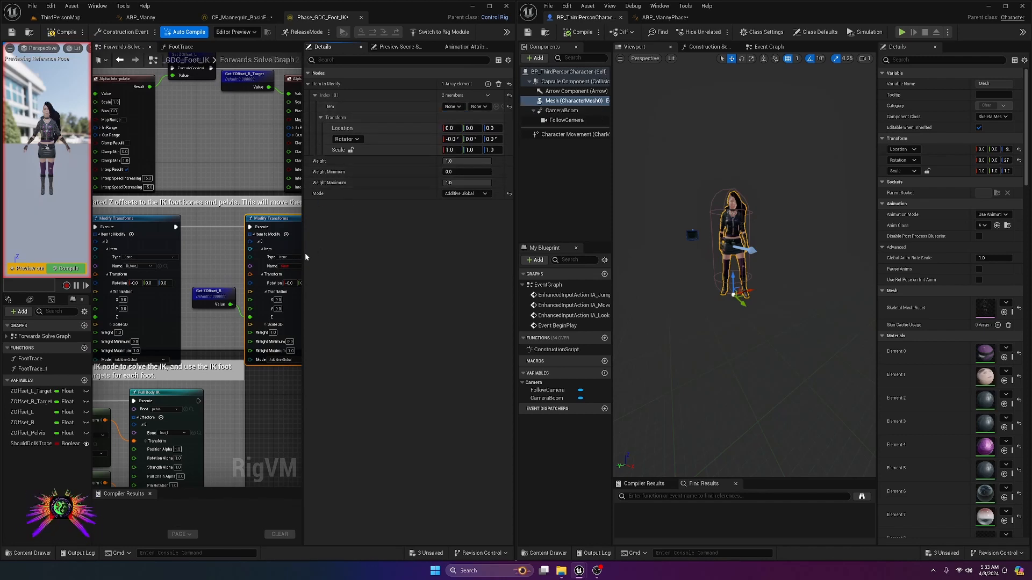
# - Set the second Modify Transforms node's item to type Bone and name ik_foot_r, and compile the rig
pyautogui.moveTo(303, 247); pyautogui.dragTo(436, 250)
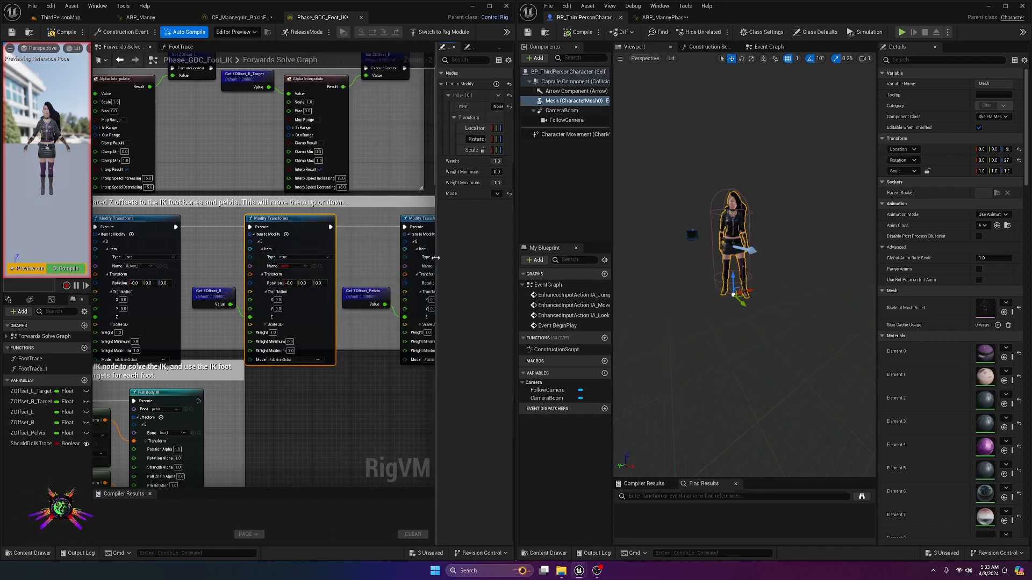
pyautogui.click(321, 258)
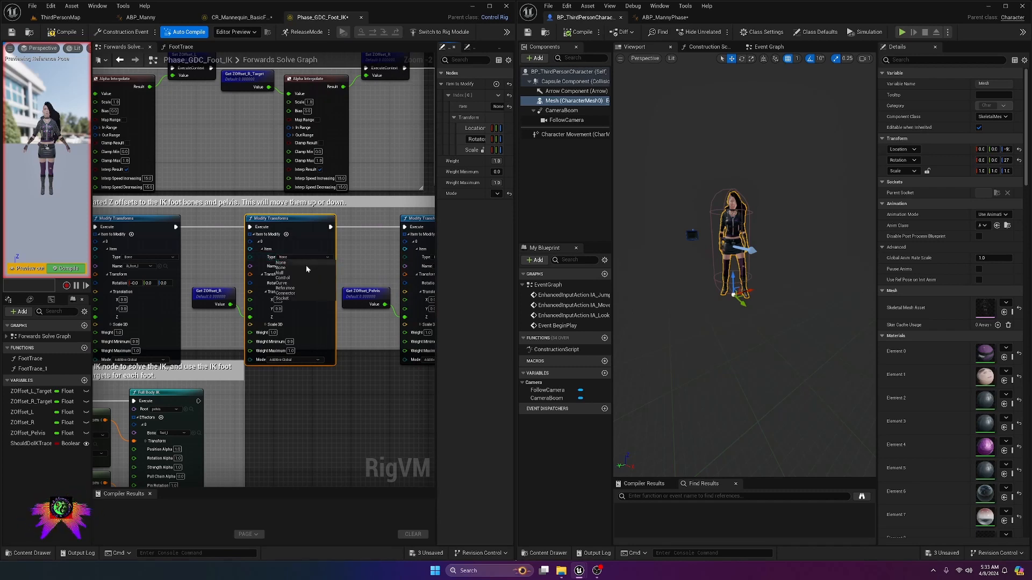
pyautogui.click(305, 267)
pyautogui.click(303, 266)
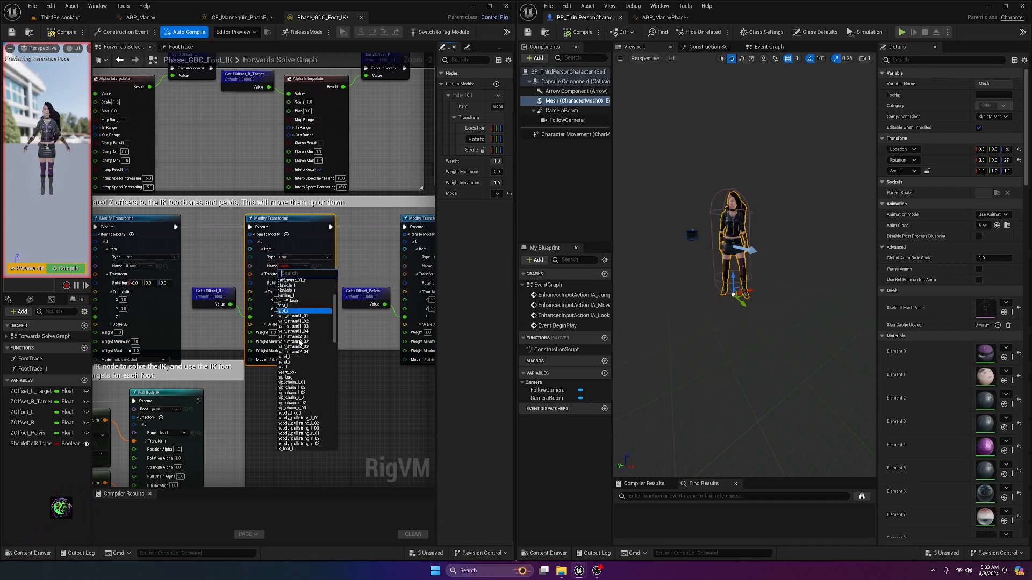
pyautogui.scroll(-15, 300, 345)
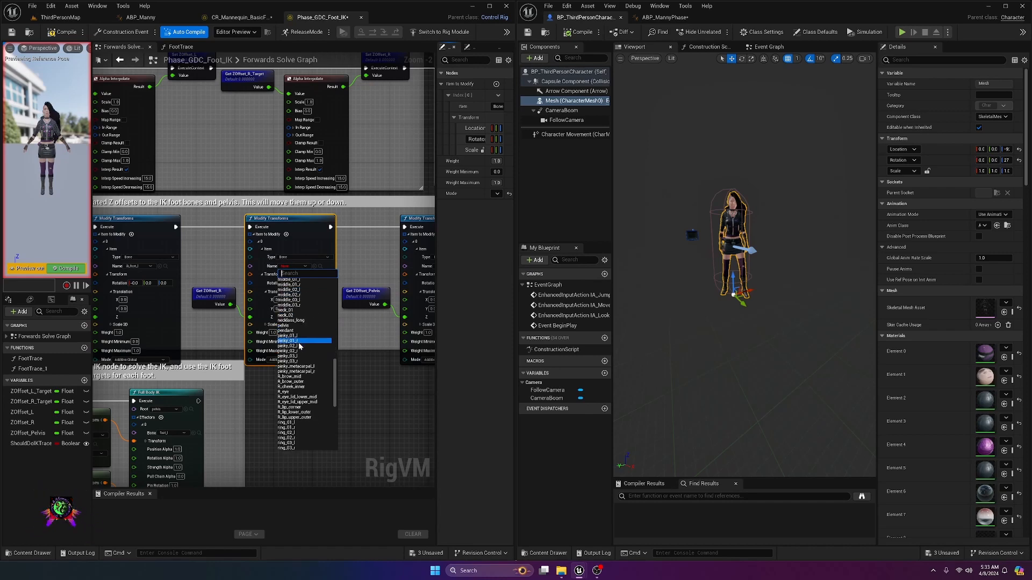
pyautogui.scroll(-5, 300, 345)
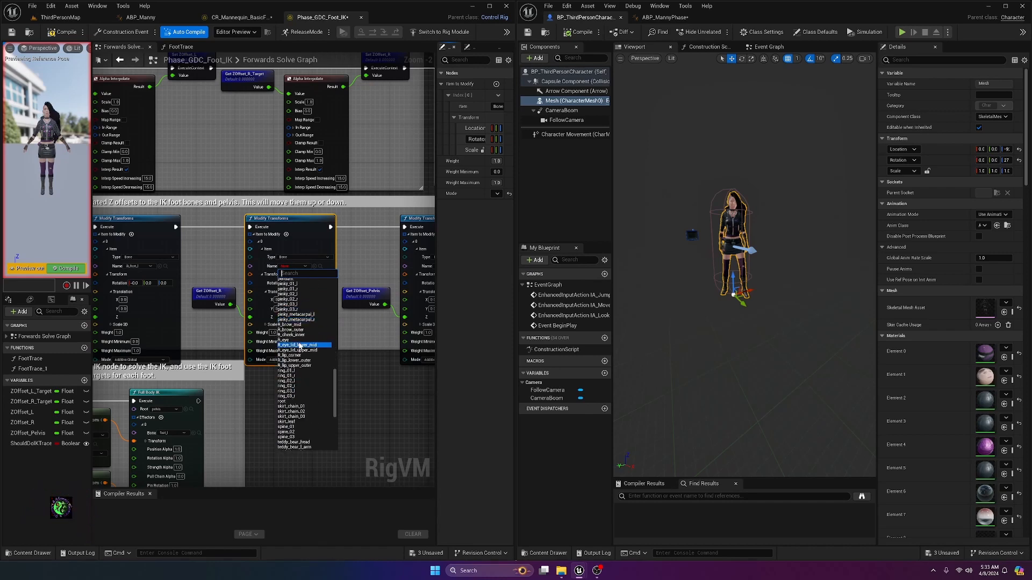
pyautogui.scroll(4, 300, 346)
pyautogui.scroll(9, 300, 346)
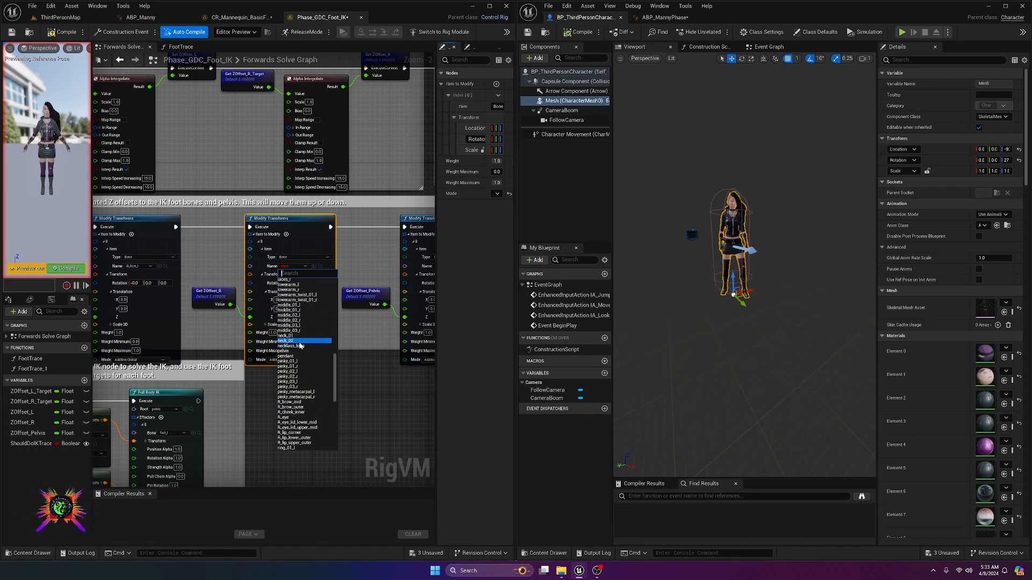
pyautogui.scroll(5, 299, 346)
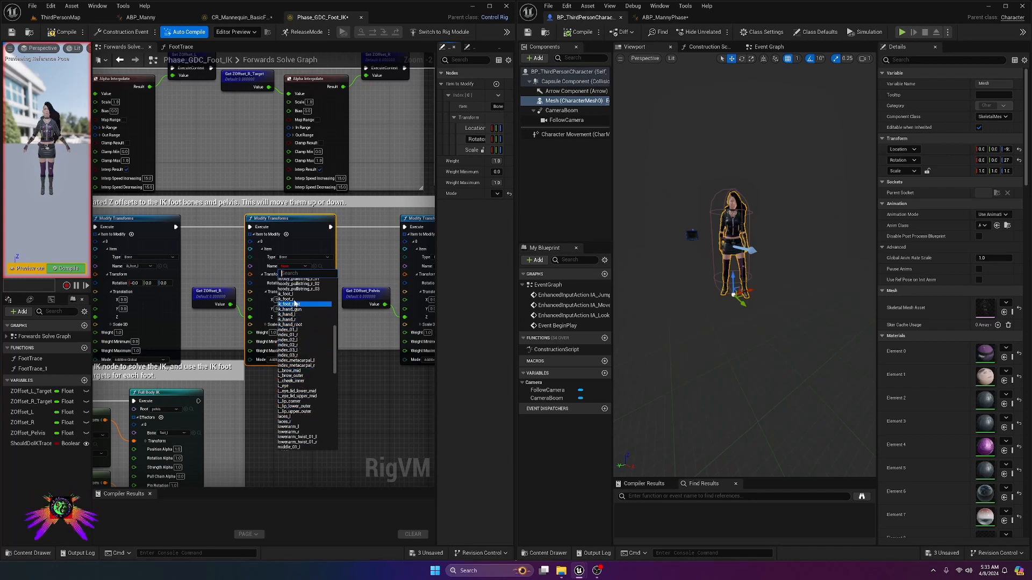
pyautogui.click(289, 299)
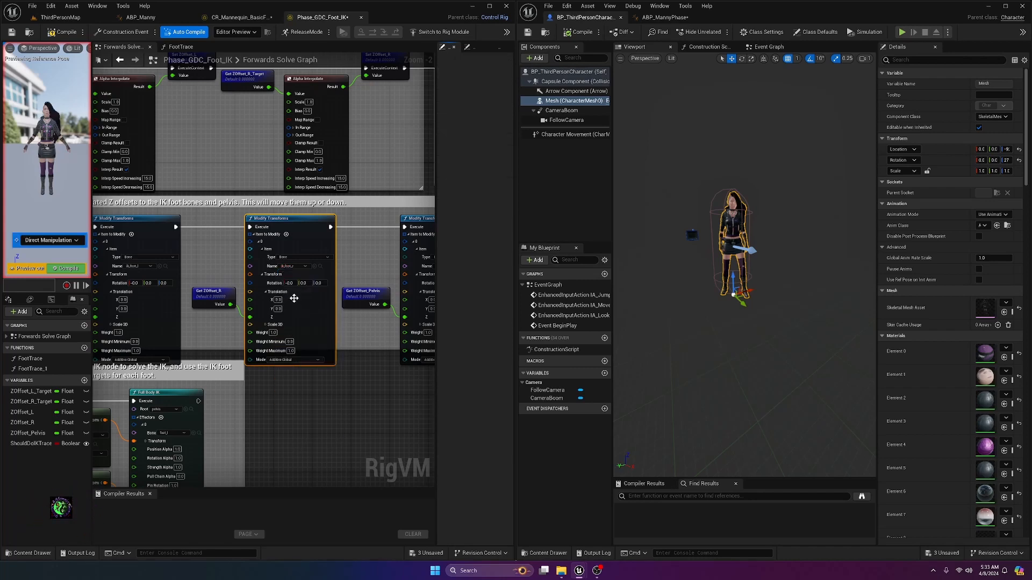
pyautogui.click(65, 33)
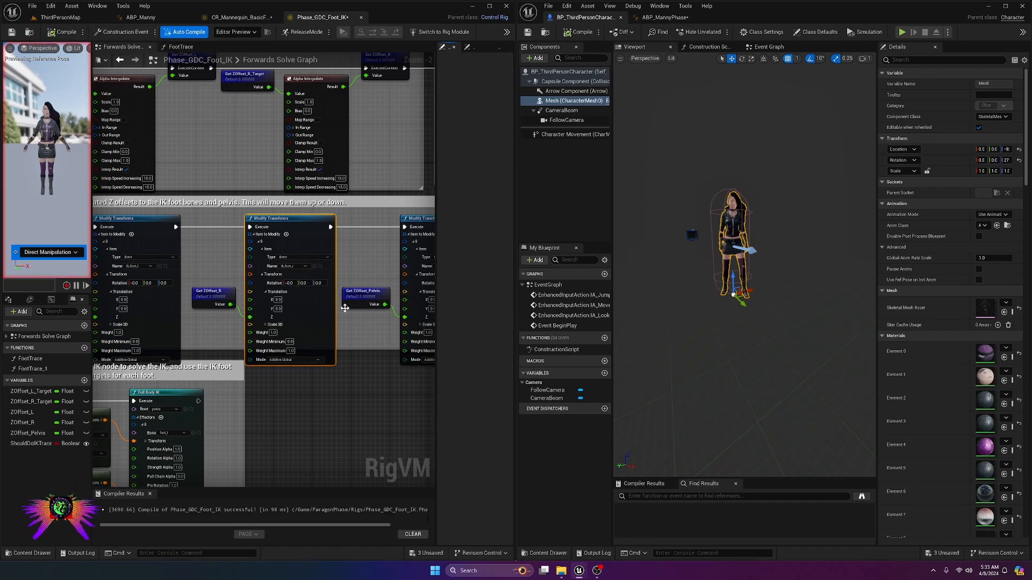
# - Reset the item of the upper Get Transform - Bone node in Step 5 to its default name and set its type to None
pyautogui.scroll(-2, 369, 385)
pyautogui.moveTo(370, 385); pyautogui.dragTo(288, 369, button='right')
pyautogui.scroll(4, 346, 285)
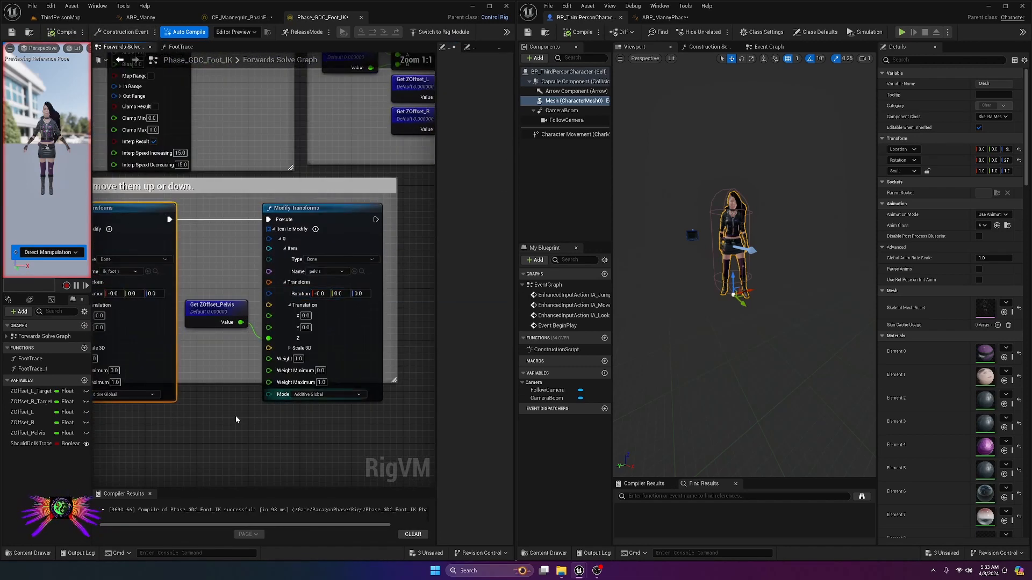
pyautogui.moveTo(235, 419); pyautogui.dragTo(380, 312, button='right')
pyautogui.moveTo(248, 446); pyautogui.dragTo(422, 293, button='right')
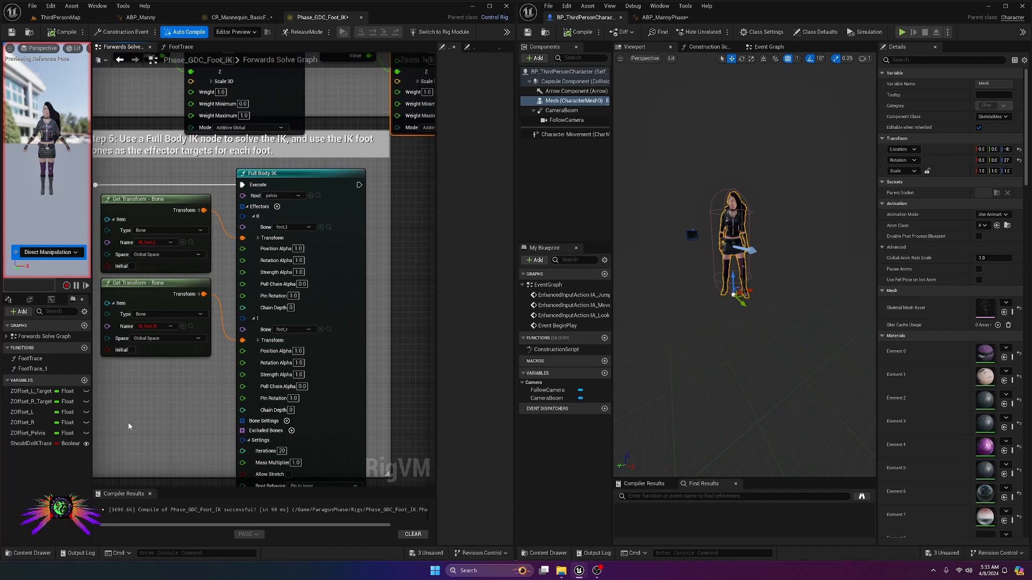
pyautogui.moveTo(129, 426); pyautogui.dragTo(202, 434, button='right')
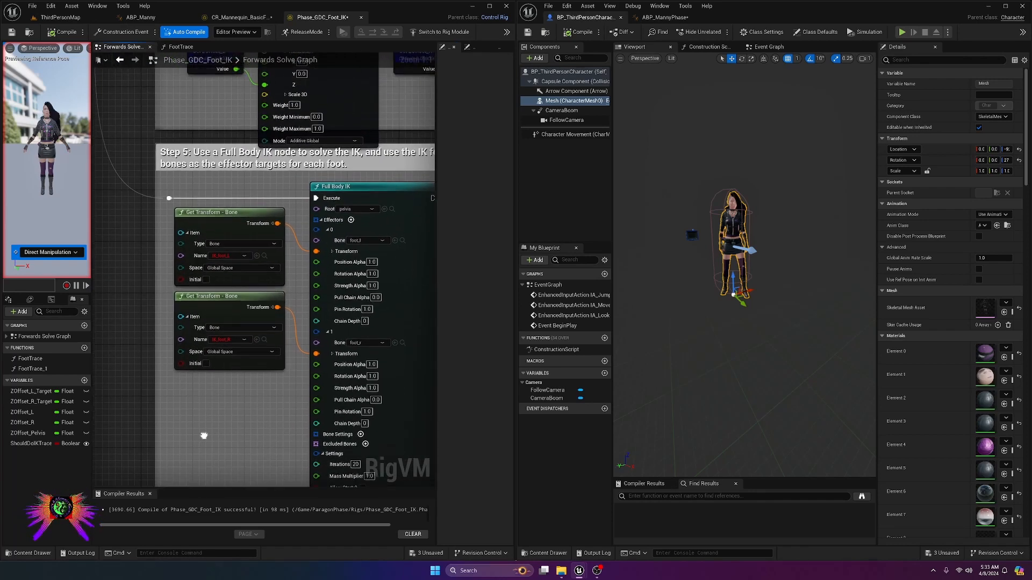
pyautogui.click(204, 232)
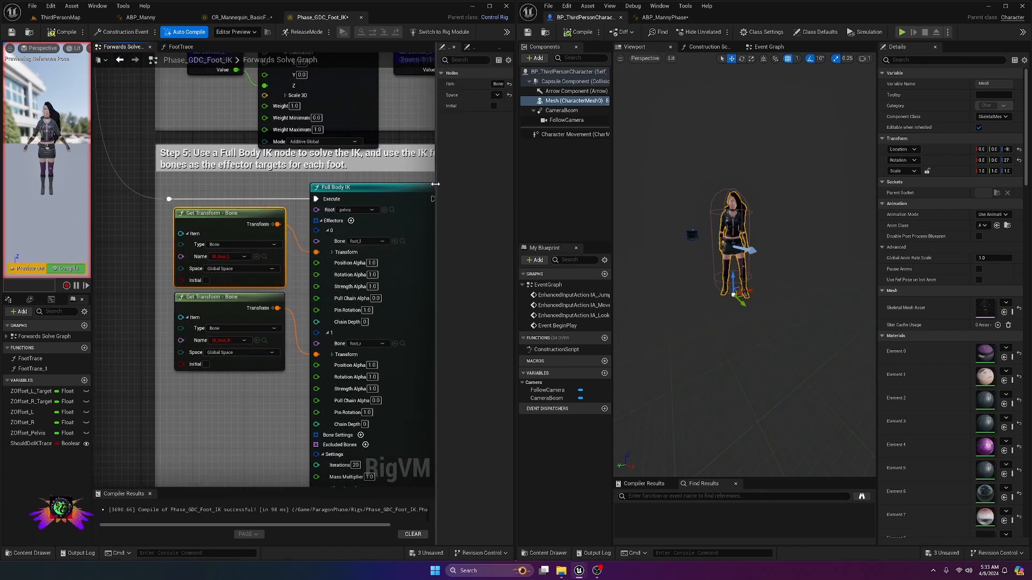
pyautogui.moveTo(436, 185); pyautogui.dragTo(297, 185)
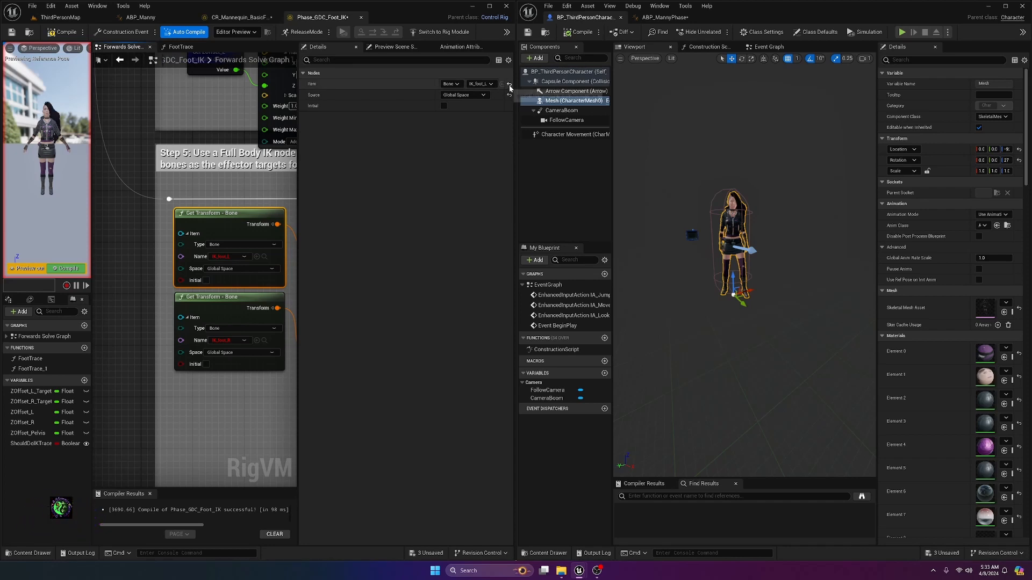
pyautogui.click(509, 85)
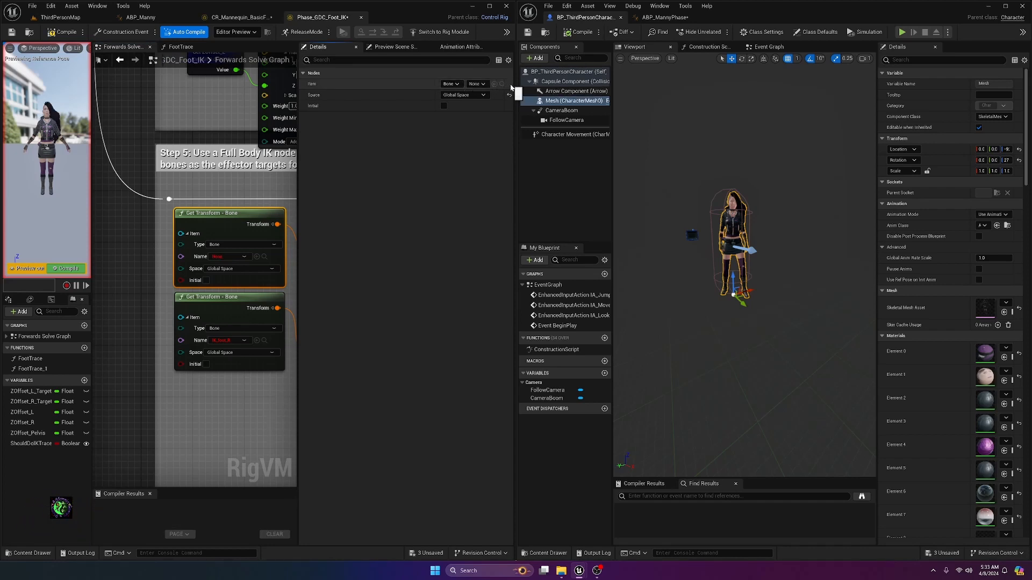
pyautogui.click(459, 85)
pyautogui.click(453, 92)
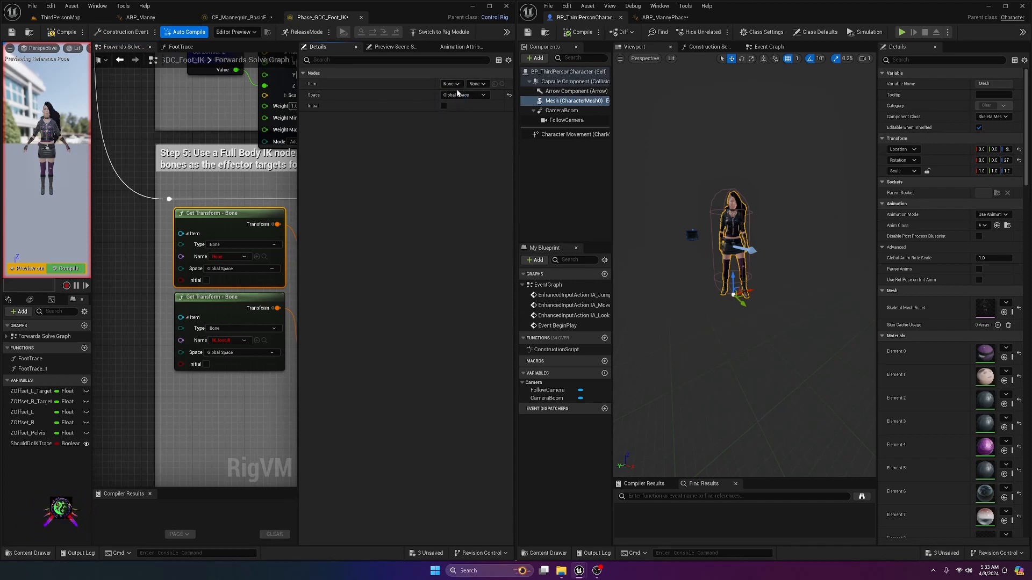
# - Set the item of the upper Get Transform - Bone node in Step 5 to type Bone and name ik_foot_l
pyautogui.click(233, 244)
pyautogui.click(224, 257)
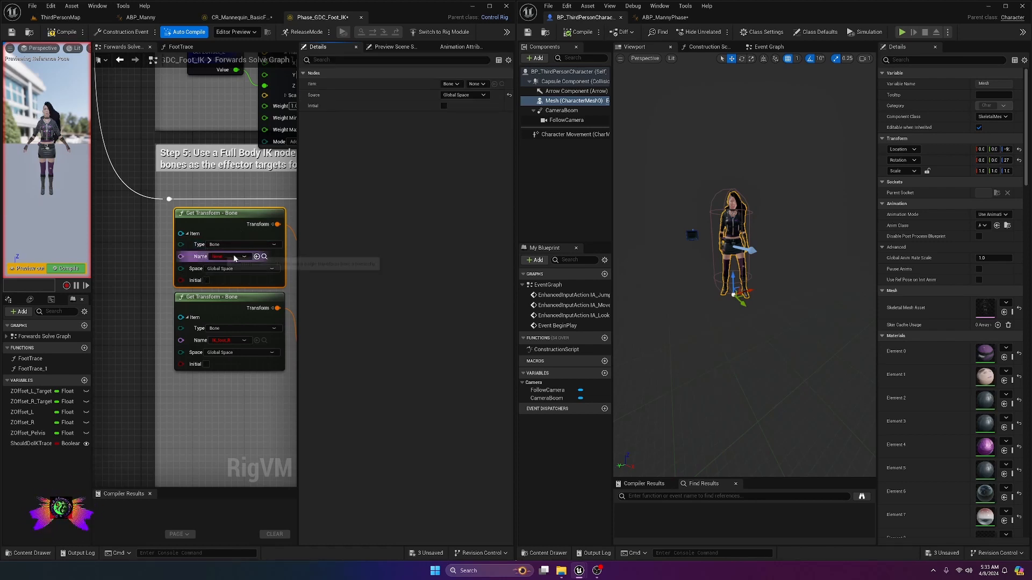
pyautogui.click(228, 257)
pyautogui.scroll(-10, 237, 390)
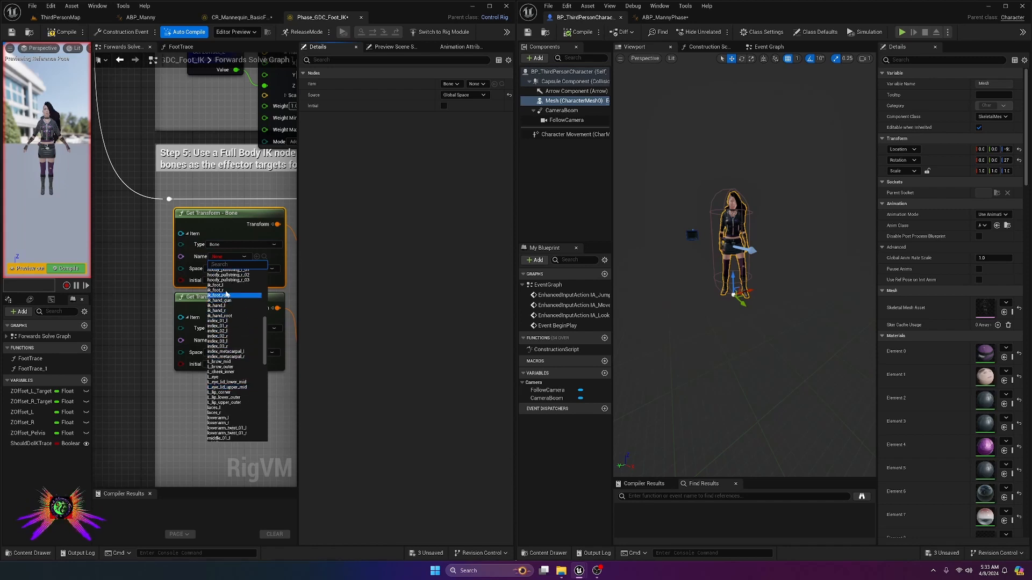
pyautogui.click(224, 285)
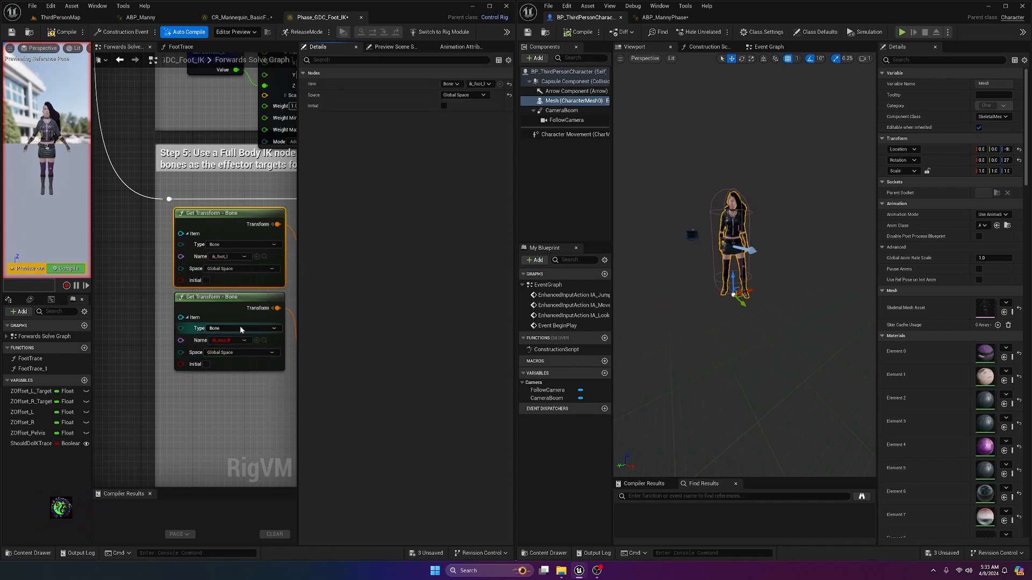
# - Reset the item of the lower Get Transform - Bone node in Step 5 to its default name and set its type to None
pyautogui.click(235, 307)
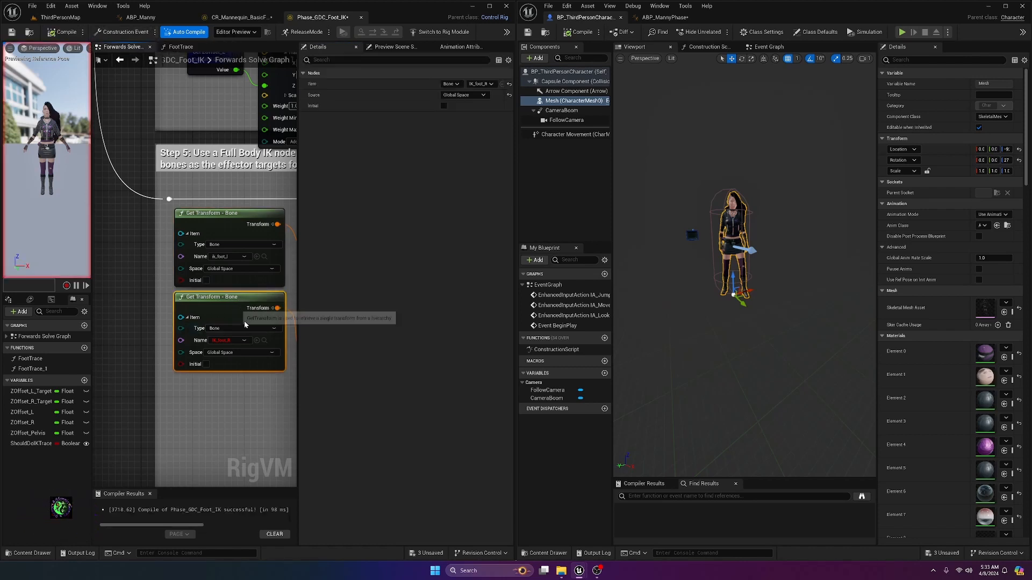
pyautogui.click(509, 85)
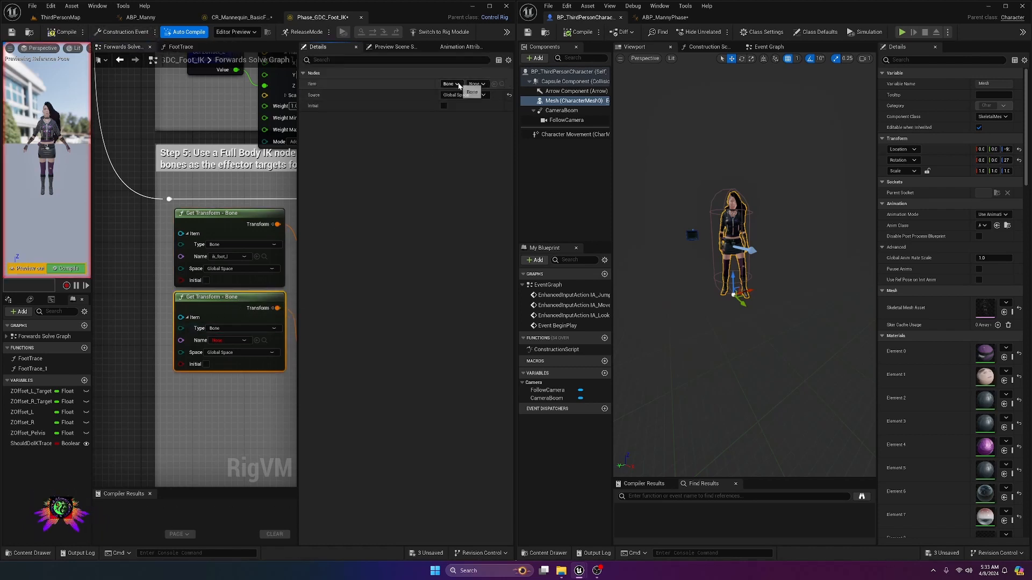
pyautogui.click(458, 84)
pyautogui.click(458, 94)
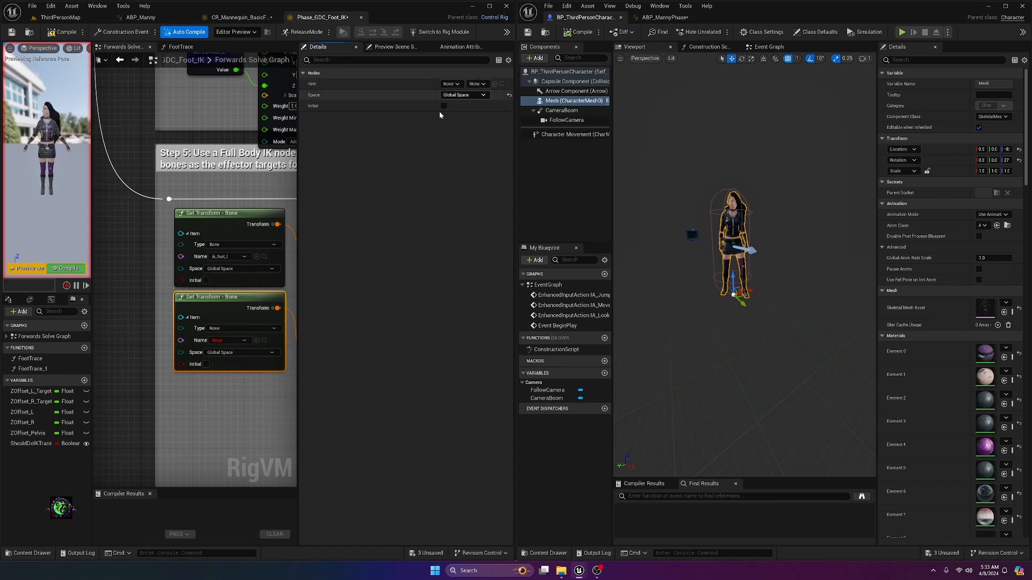
# - Set the lower Get Transform - Bone node's item to type Bone and name ik_foot_r, and compile and save the rig
pyautogui.click(228, 327)
pyautogui.click(222, 343)
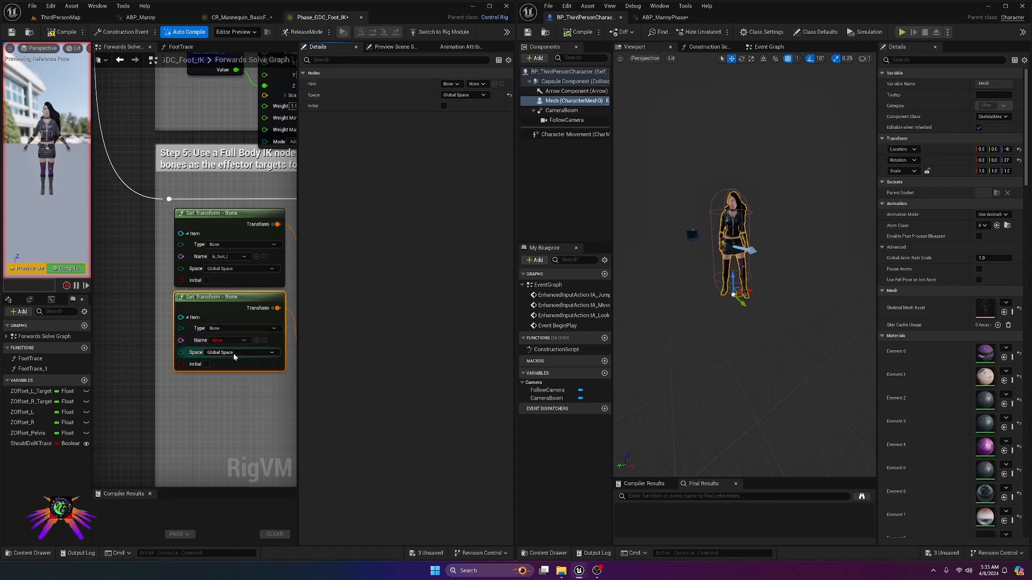
pyautogui.click(234, 340)
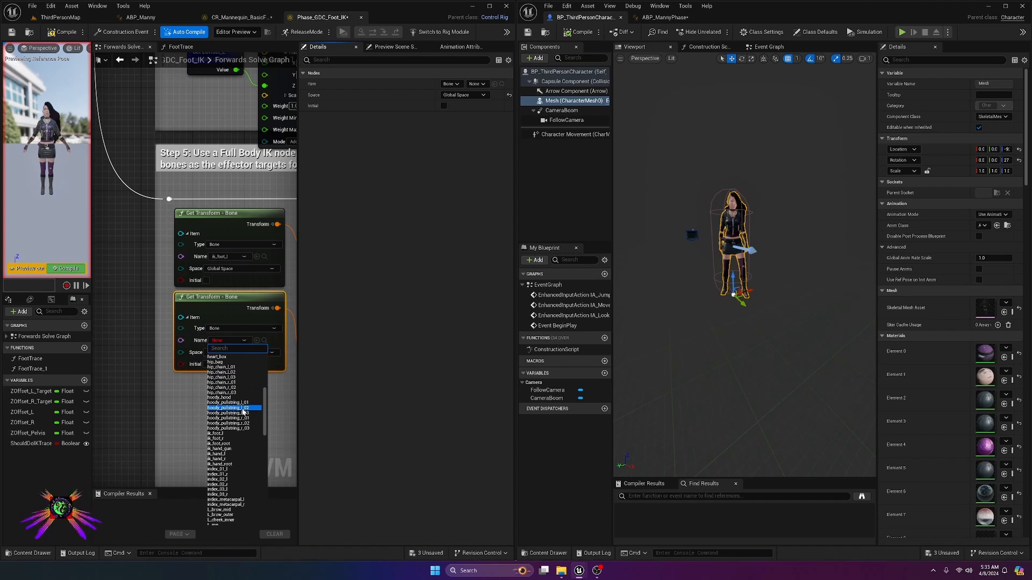
pyautogui.scroll(-2, 243, 412)
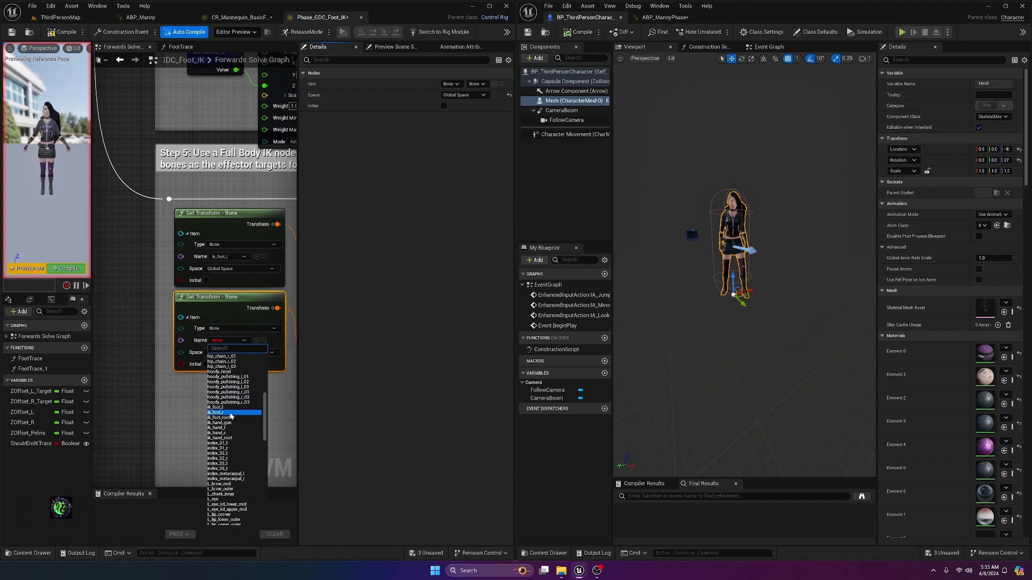
pyautogui.click(231, 413)
pyautogui.click(63, 33)
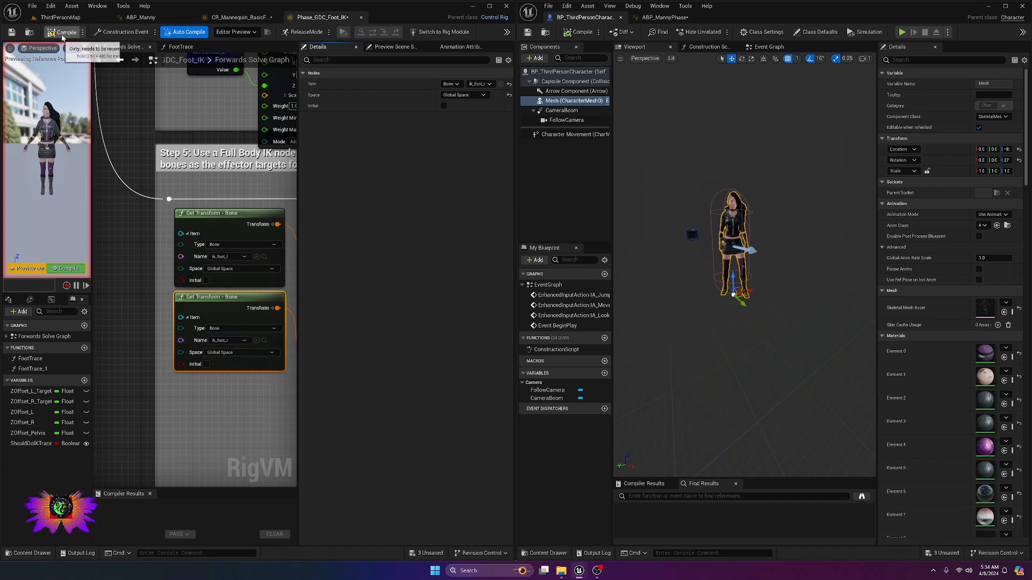
pyautogui.hotkey('ctrl', 's')
pyautogui.click(95, 32)
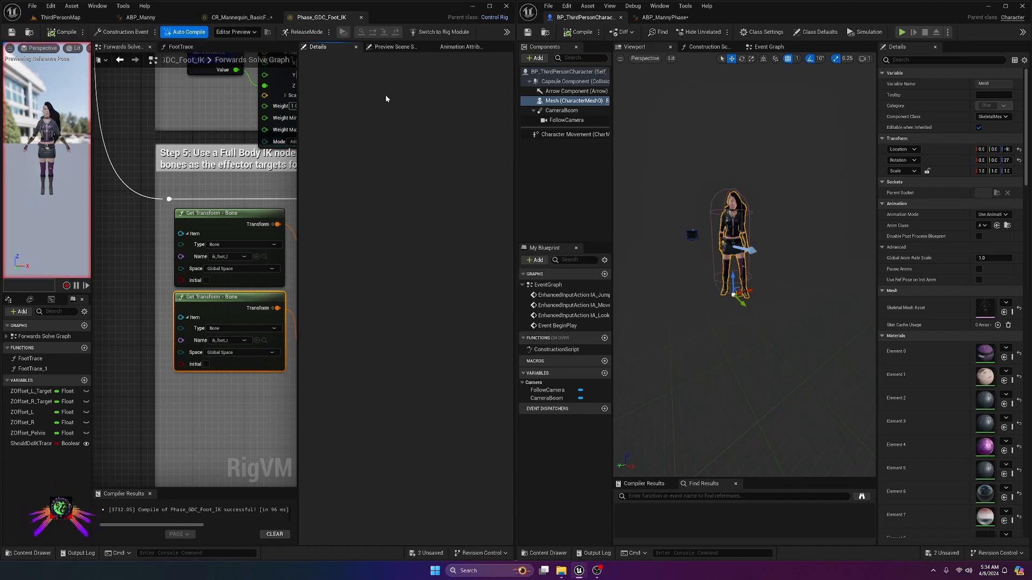
# - Locate Phase_GDC_Foot_IK in its content folder and save the remaining unsaved assets
pyautogui.click(35, 33)
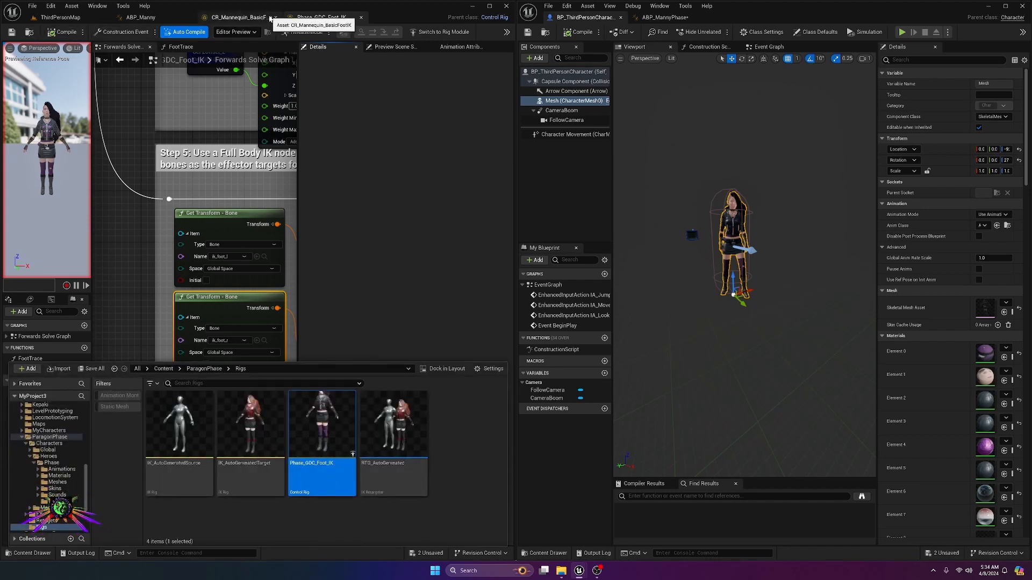
pyautogui.click(285, 13)
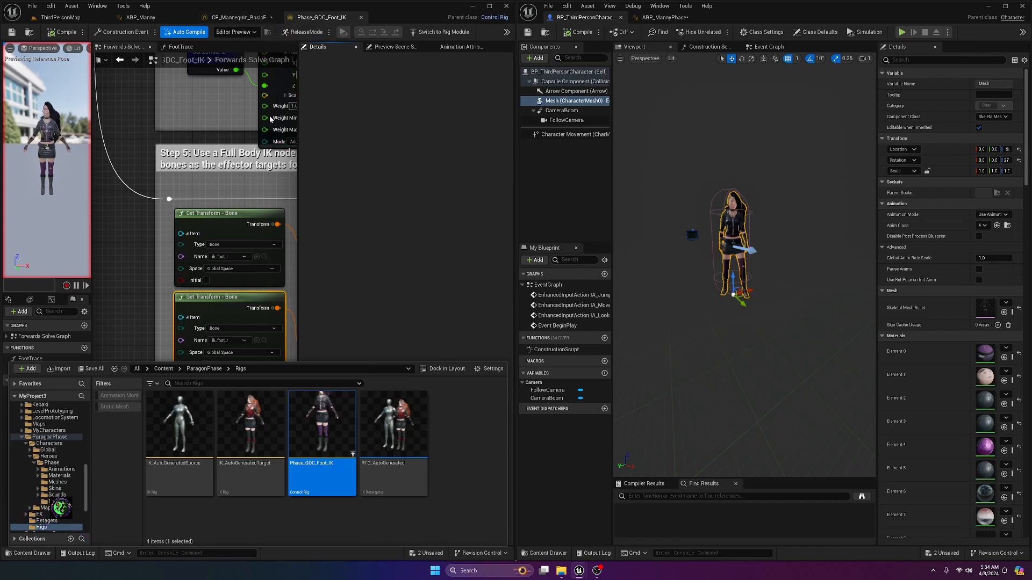
pyautogui.click(247, 19)
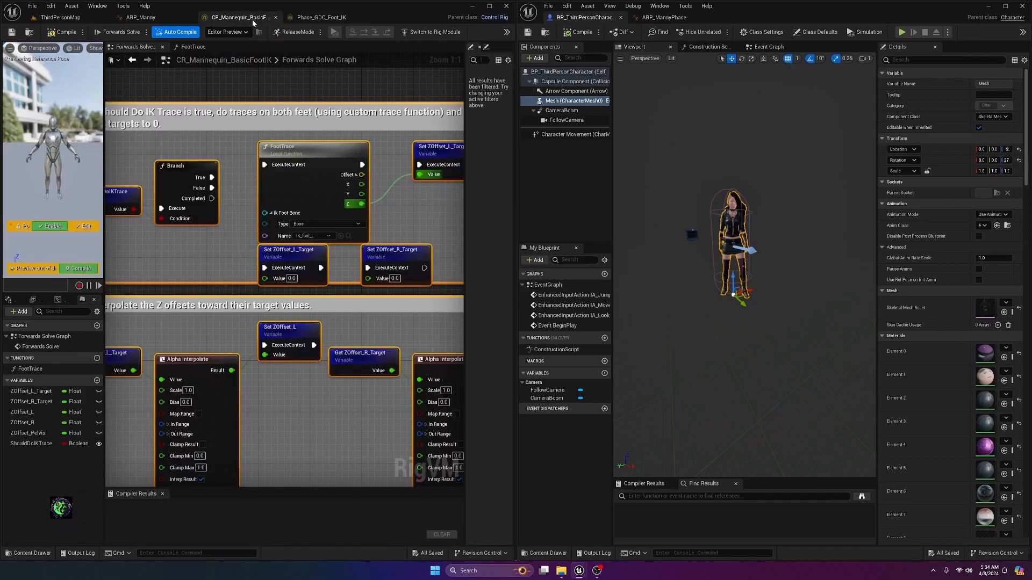
pyautogui.click(320, 18)
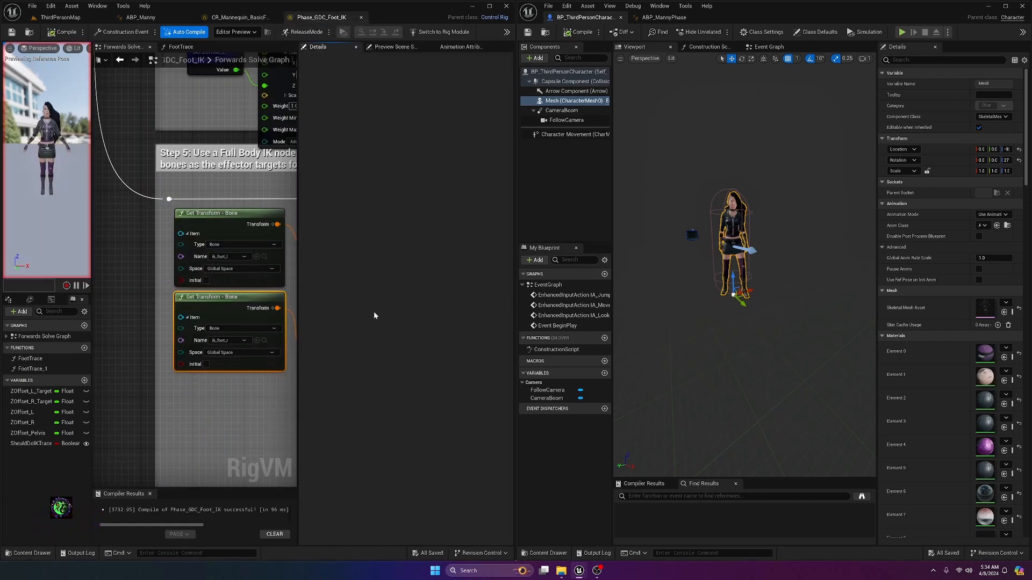
# - Close the Phase_GDC_Foot_IK rig and reopen it from the ParagonPhase Rigs folder
pyautogui.click(360, 17)
pyautogui.click(545, 553)
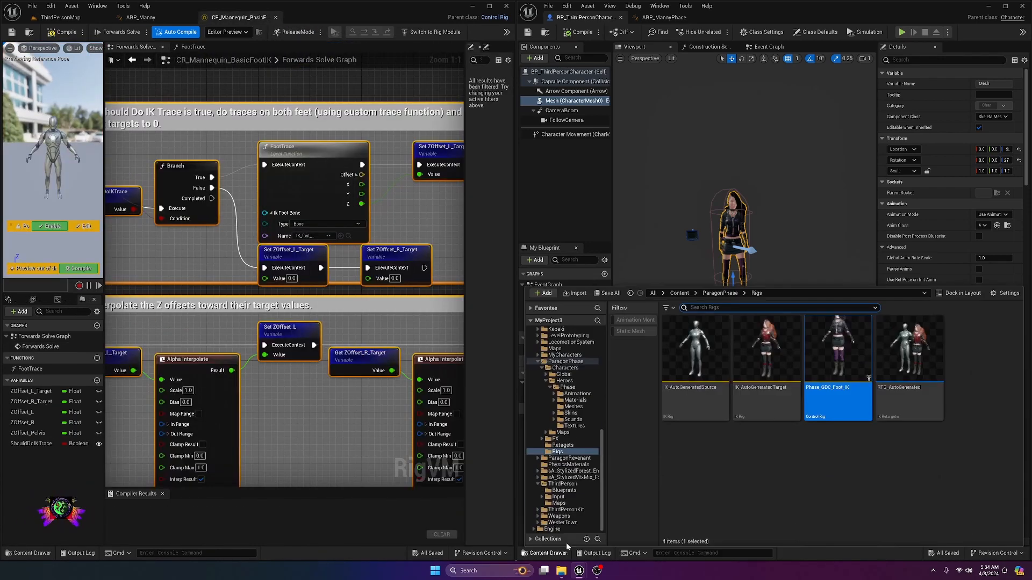
pyautogui.doubleClick(821, 370)
# - Widen the Forwards Solve Graph area, review its numbered node groups, and recompile Phase_GDC_Foot_IK
pyautogui.scroll(-5, 202, 352)
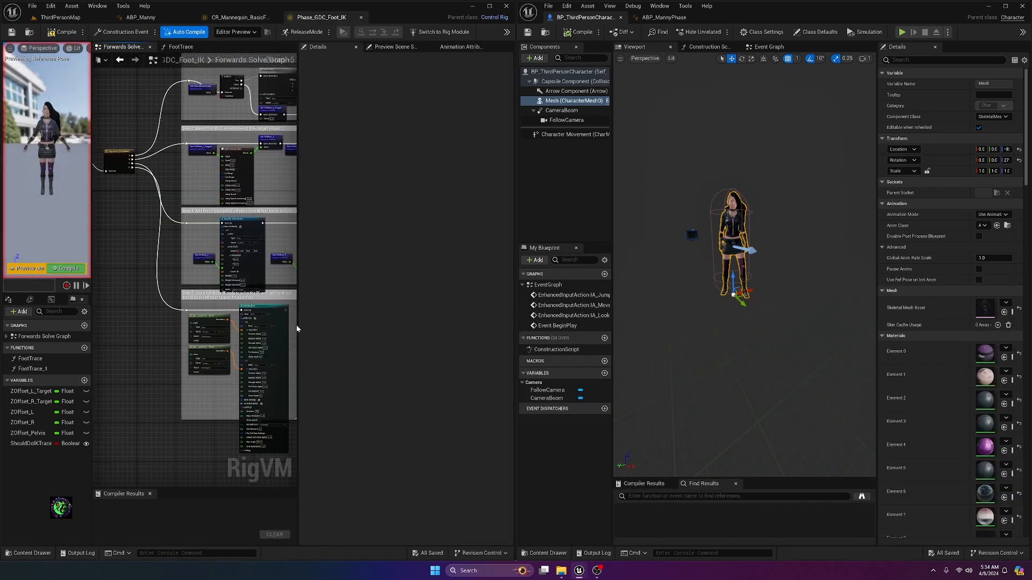
pyautogui.moveTo(295, 323); pyautogui.dragTo(481, 337)
pyautogui.moveTo(437, 335); pyautogui.dragTo(427, 354, button='right')
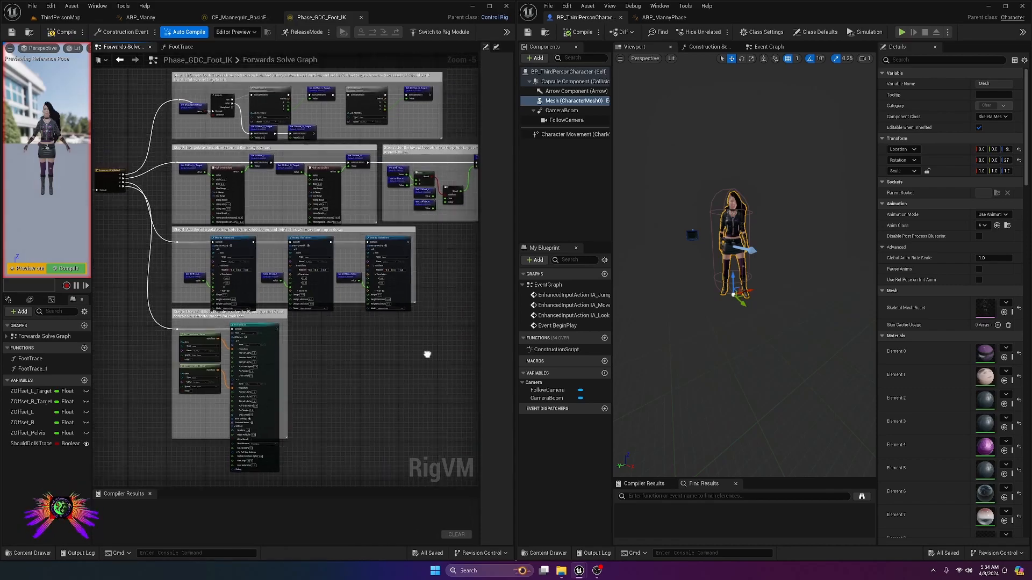
pyautogui.scroll(5, 427, 354)
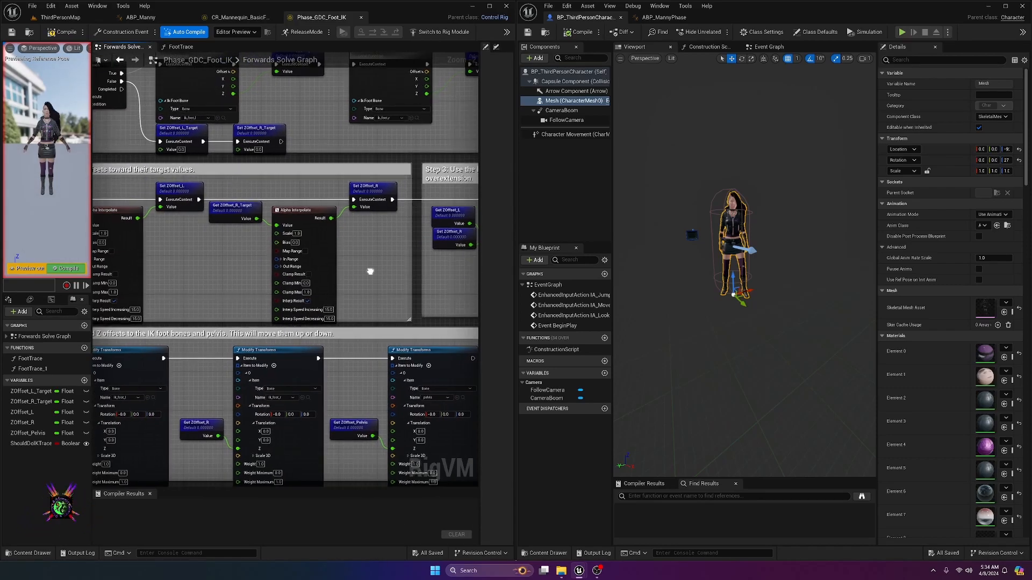
pyautogui.moveTo(370, 271); pyautogui.dragTo(562, 139, button='right')
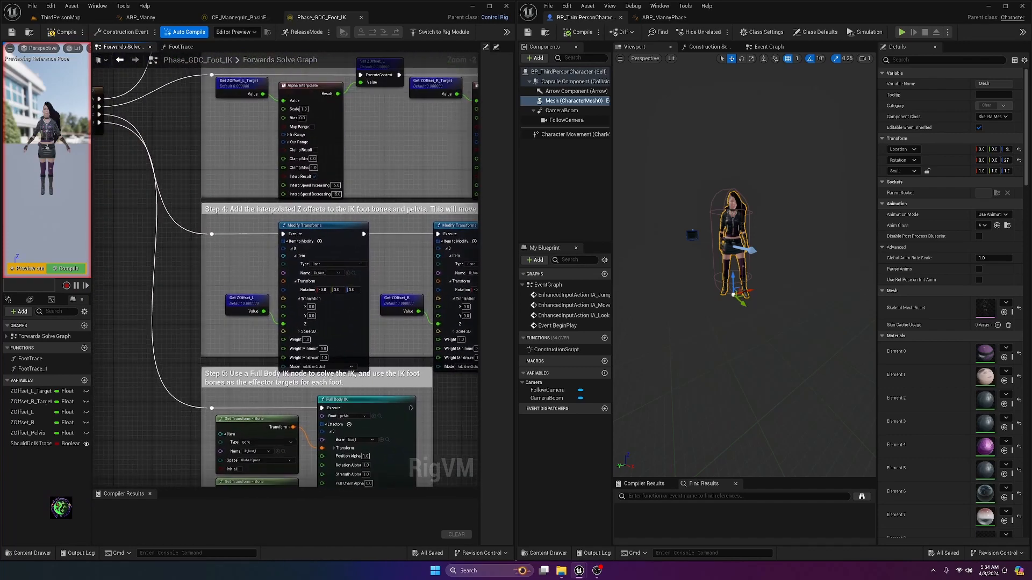
pyautogui.moveTo(173, 146); pyautogui.dragTo(366, 243, button='right')
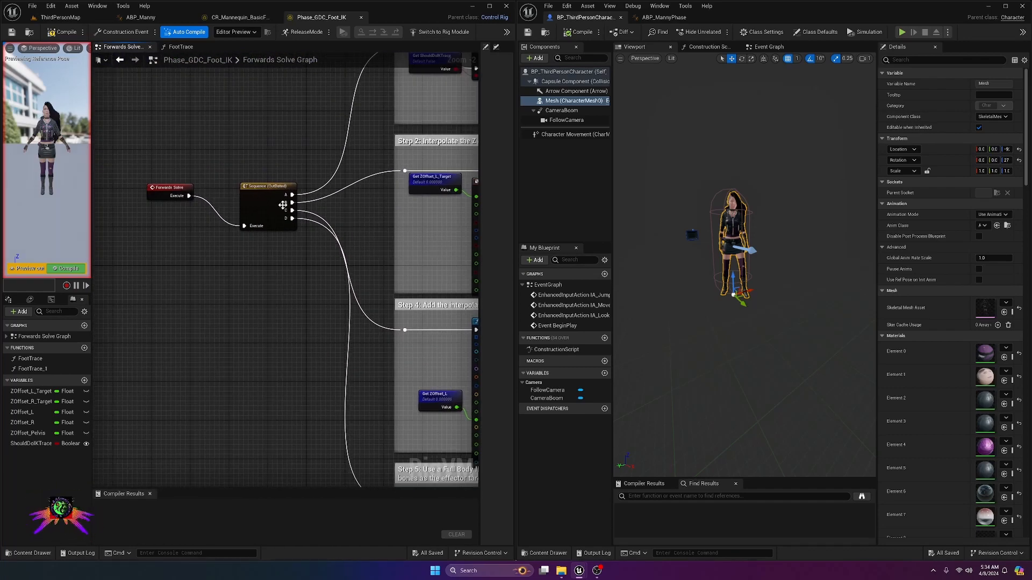
pyautogui.click(53, 34)
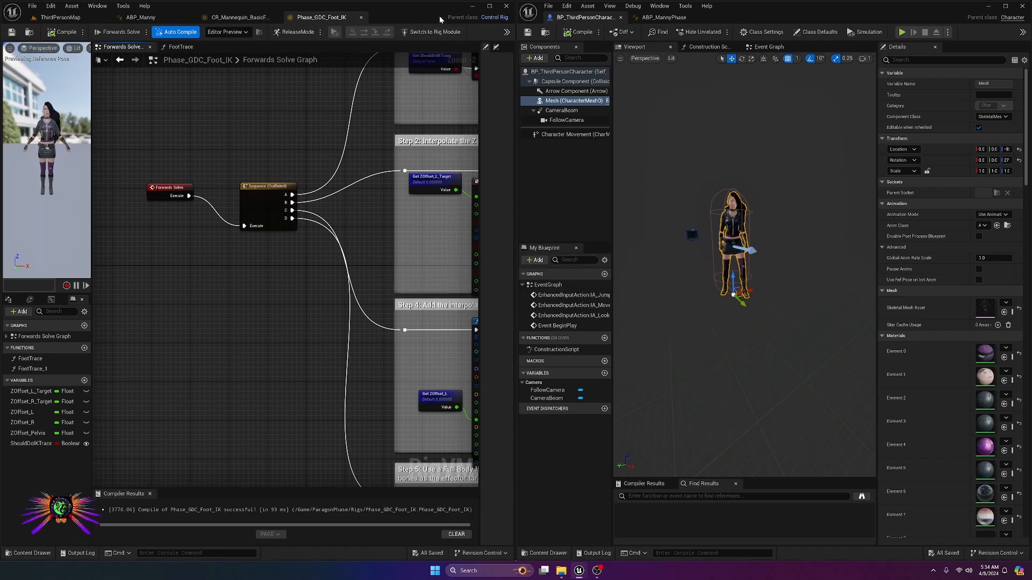
# - Hide the asset editor windows and maximise the ThirdPersonMap level editor
pyautogui.click(472, 7)
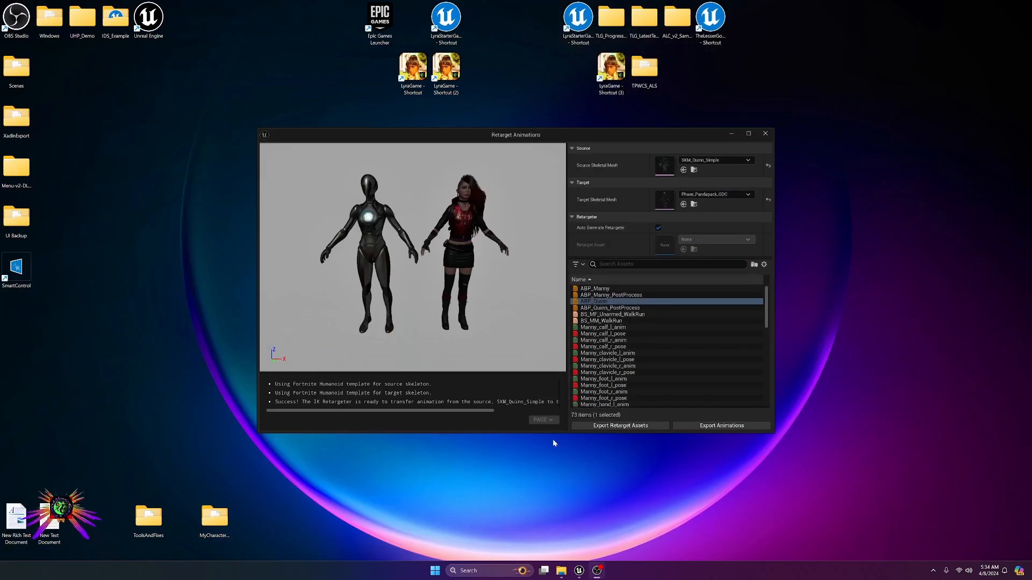
pyautogui.click(580, 573)
pyautogui.click(591, 543)
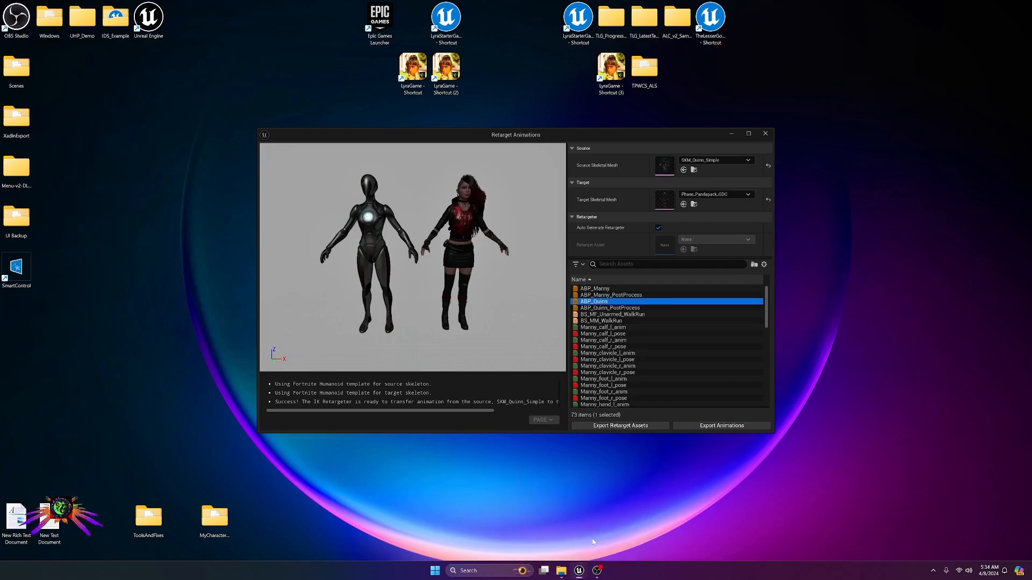
pyautogui.moveTo(574, 575)
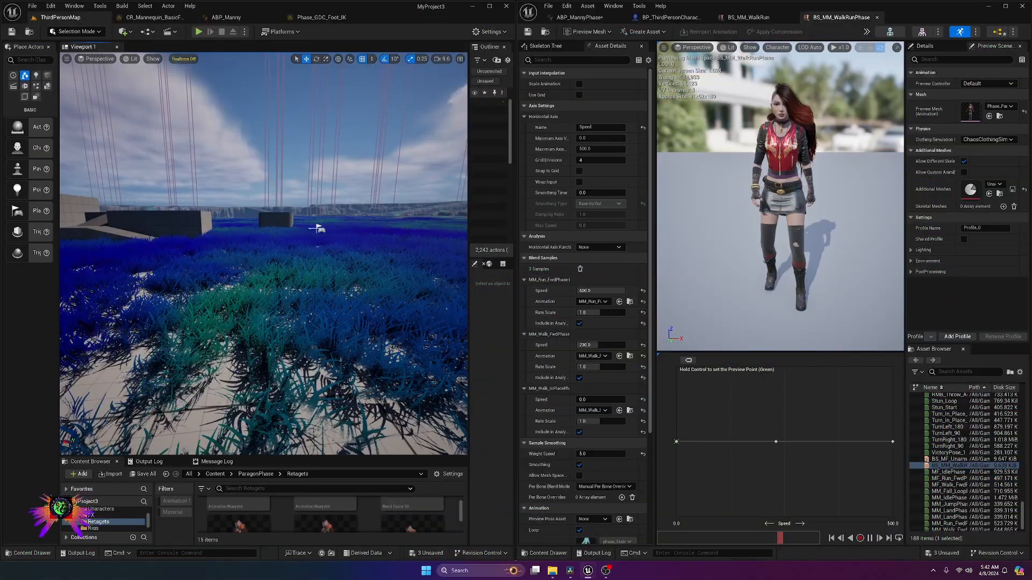
pyautogui.moveTo(315, 297); pyautogui.dragTo(321, 296, button='right')
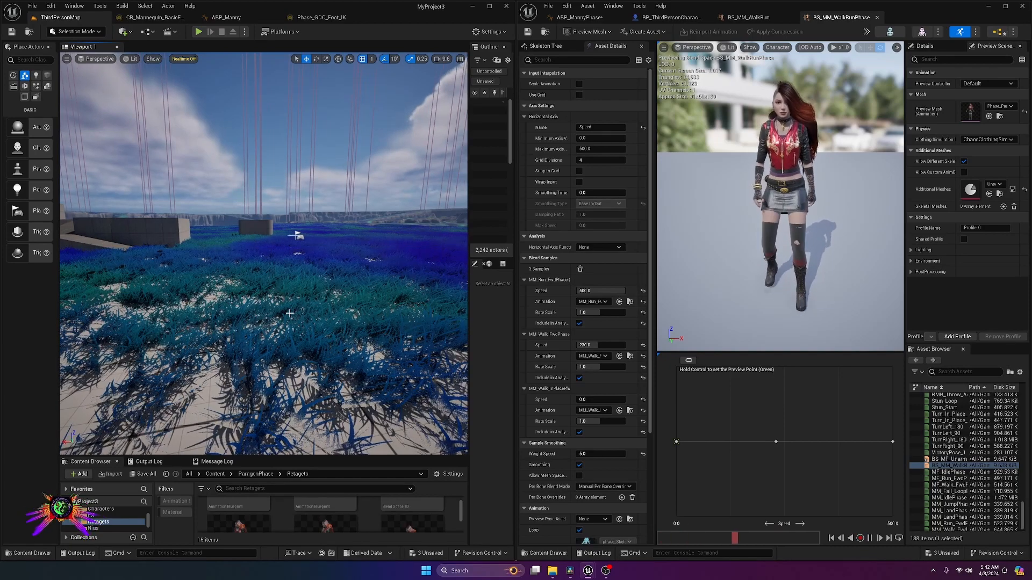
pyautogui.click(489, 6)
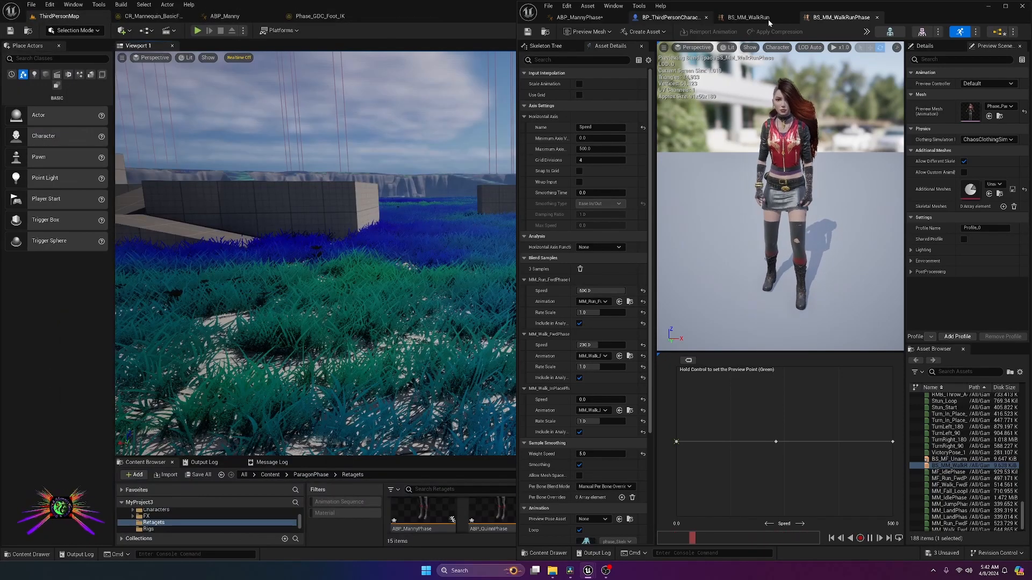
pyautogui.click(988, 6)
pyautogui.moveTo(484, 253); pyautogui.dragTo(485, 269, button='right')
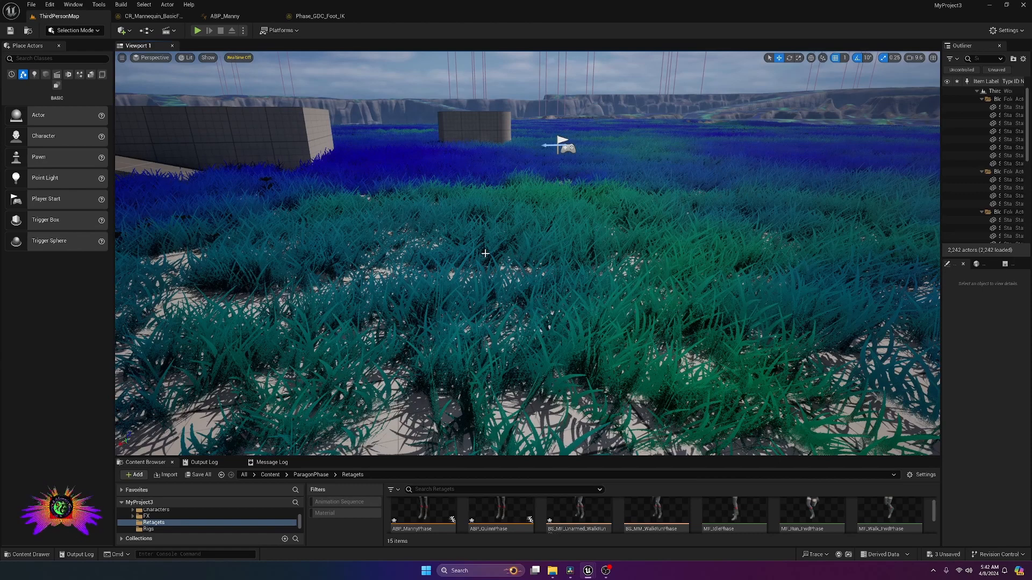
# - Play the level and run and jump Phase over the ramps and grass to examine her foot placement and locomotion
pyautogui.hotkey('alt', 'p')
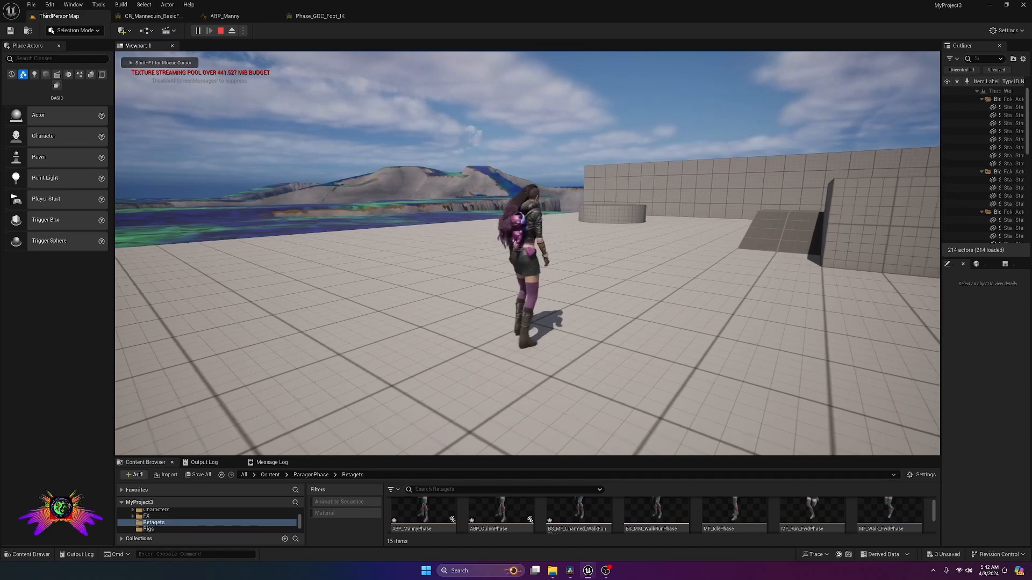
pyautogui.press('w')
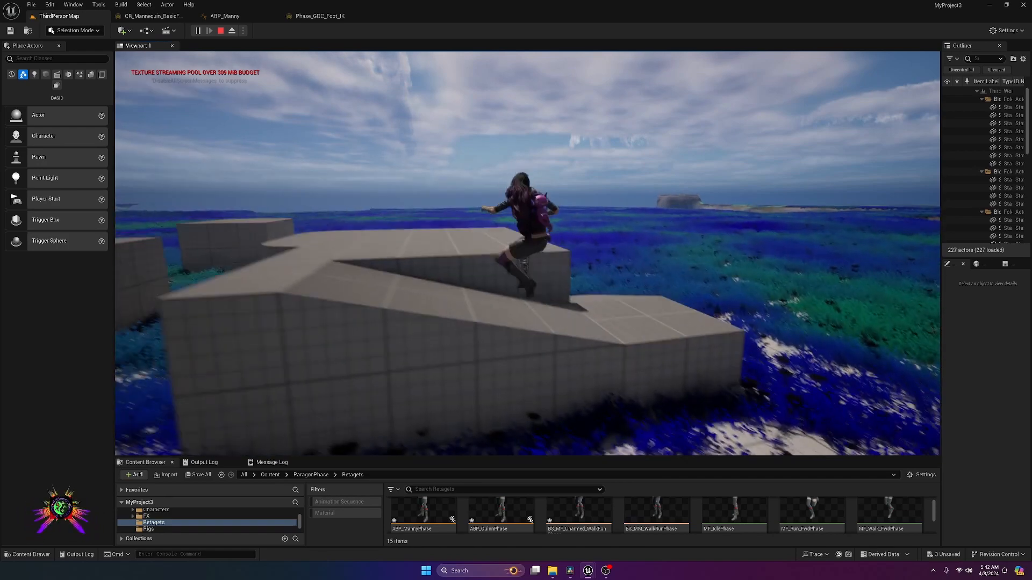
pyautogui.press('w')
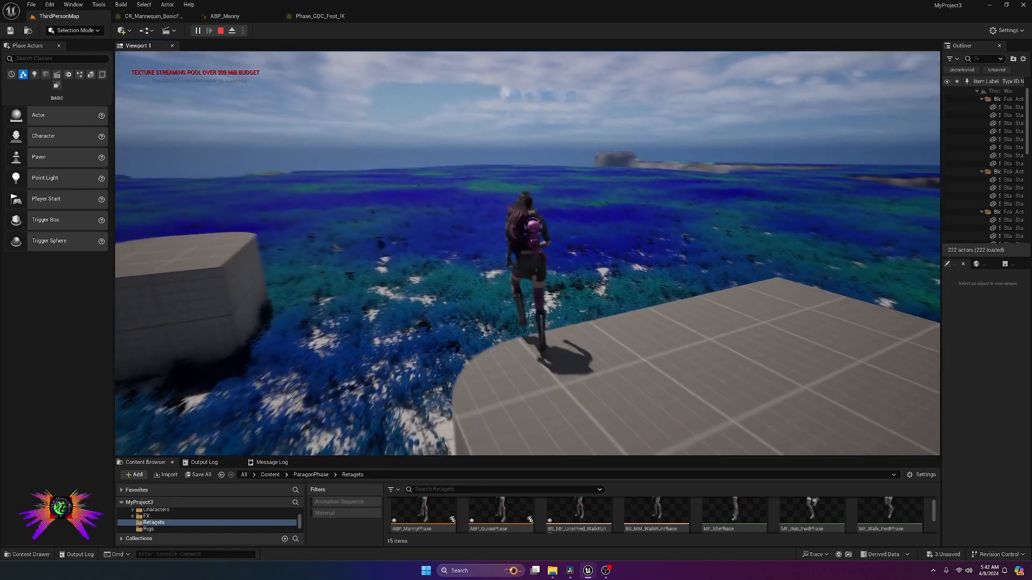
pyautogui.press('d')
pyautogui.press('w')
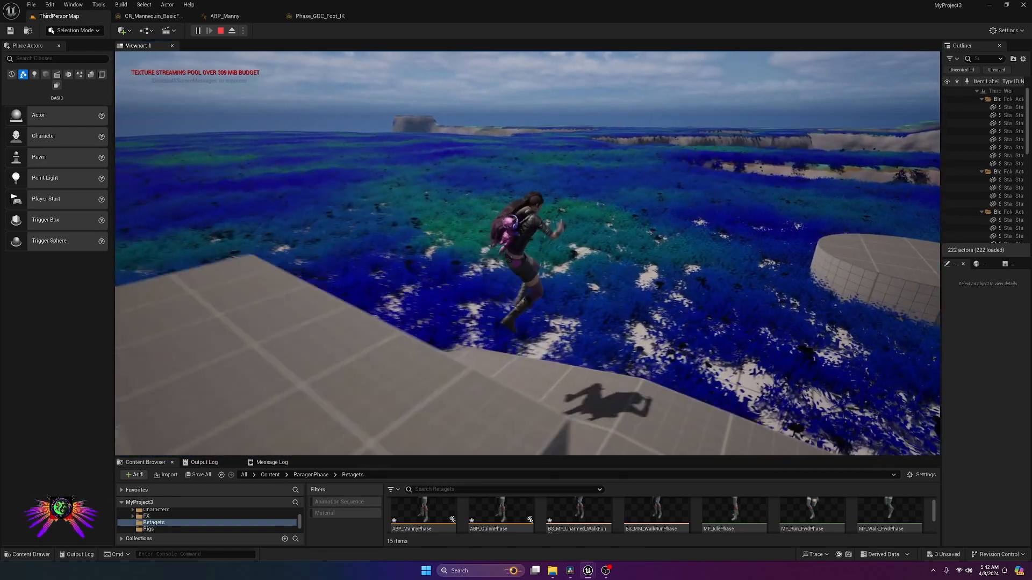
pyautogui.press('w')
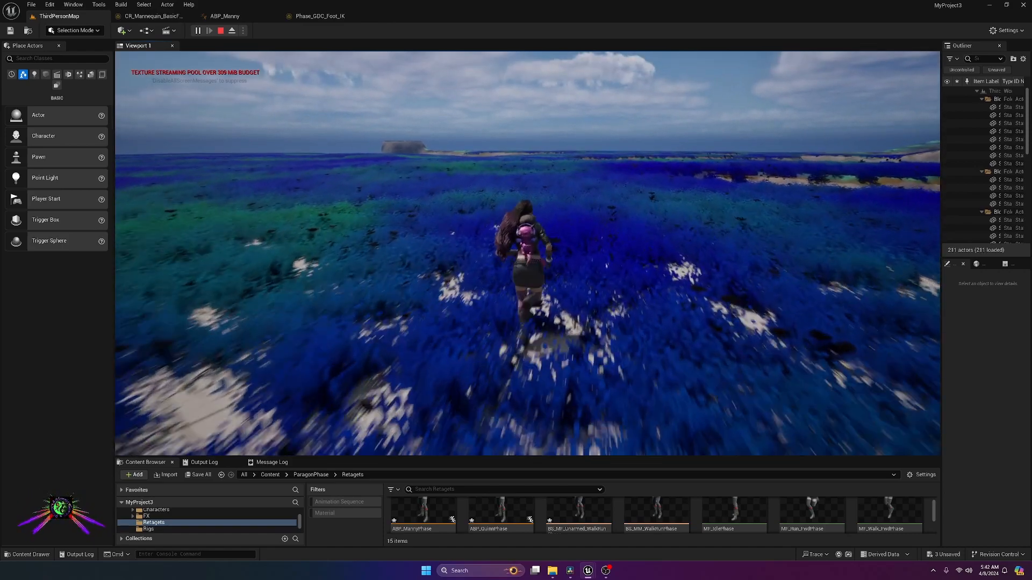
pyautogui.press('w')
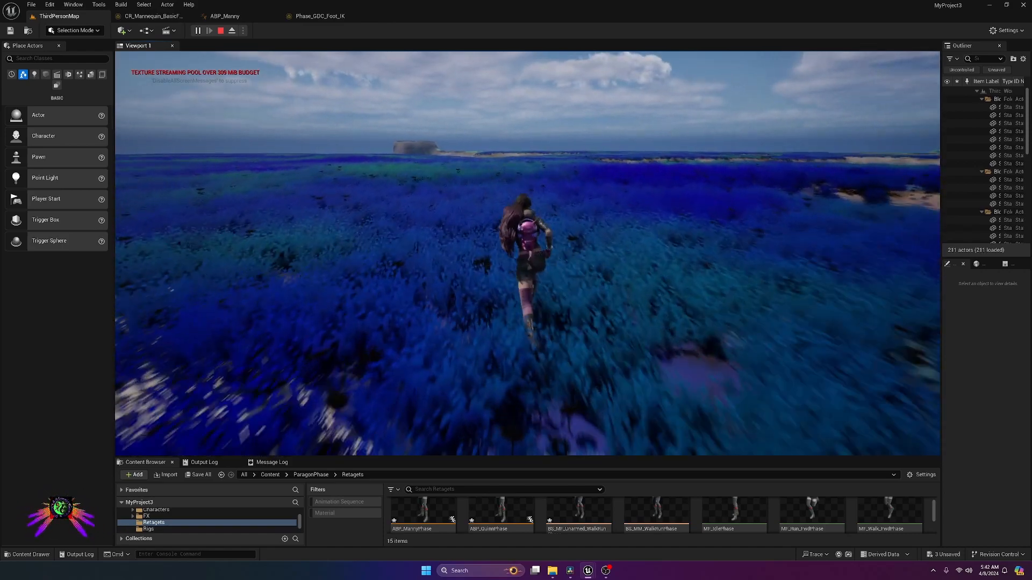
pyautogui.press('w')
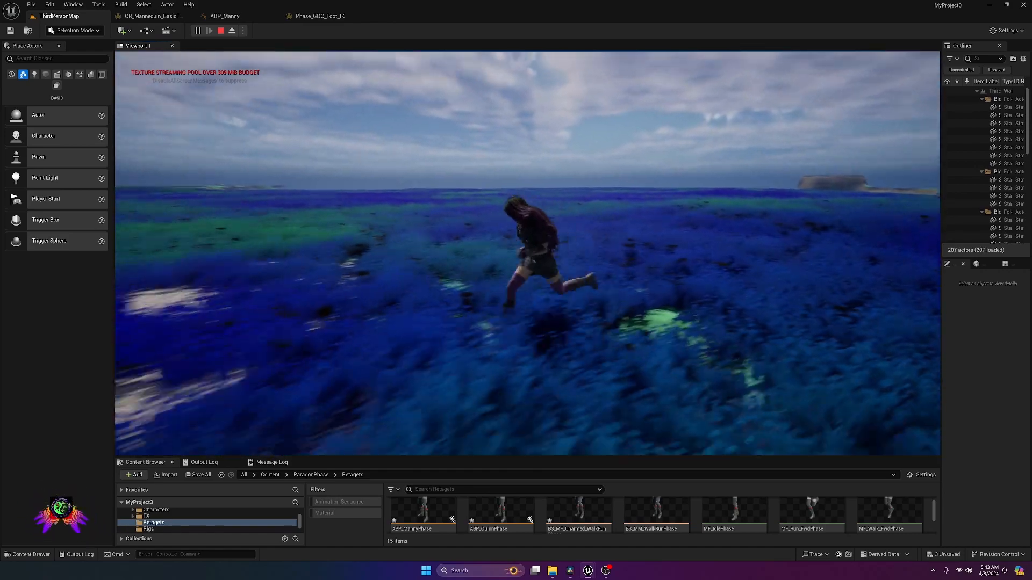
pyautogui.press('w')
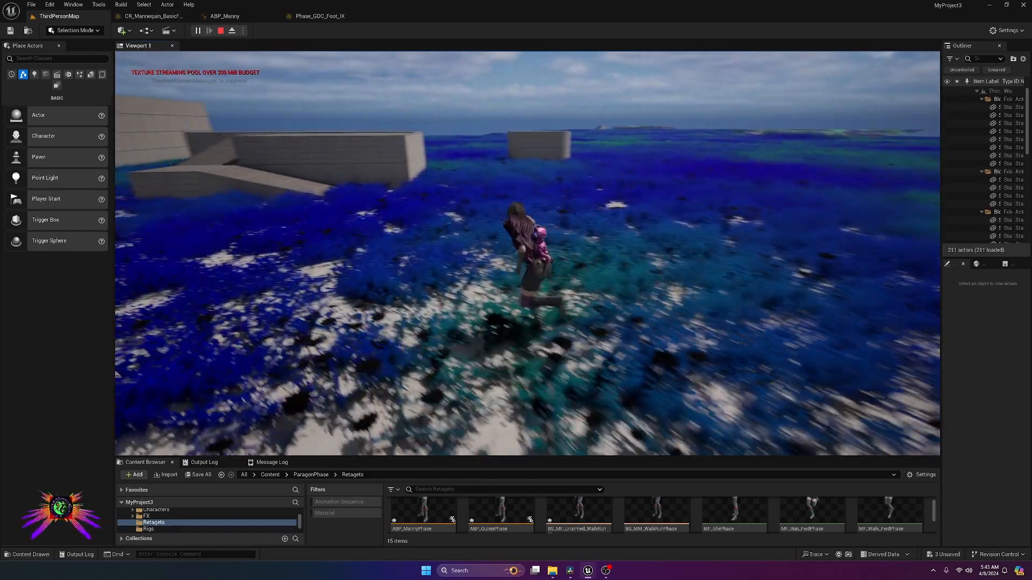